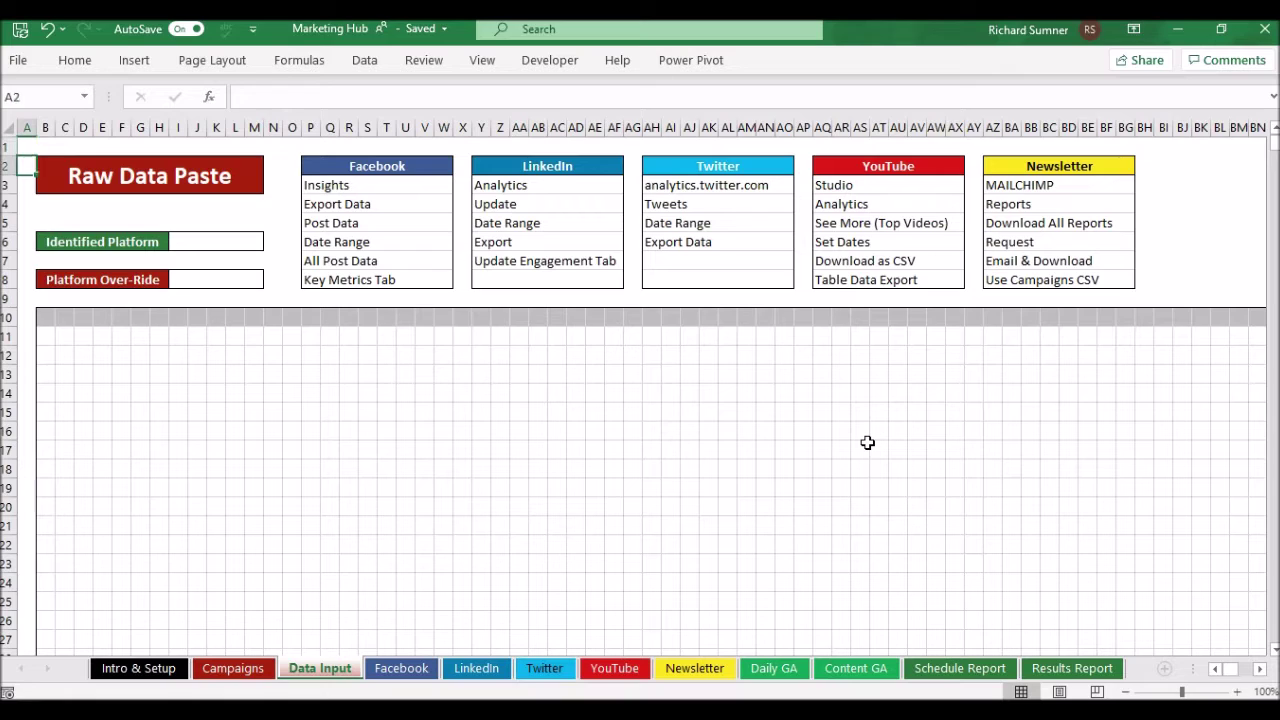
{"action": "key", "text": "Up"}
{"action": "key", "text": "Up"}
{"action": "key", "text": "Up"}
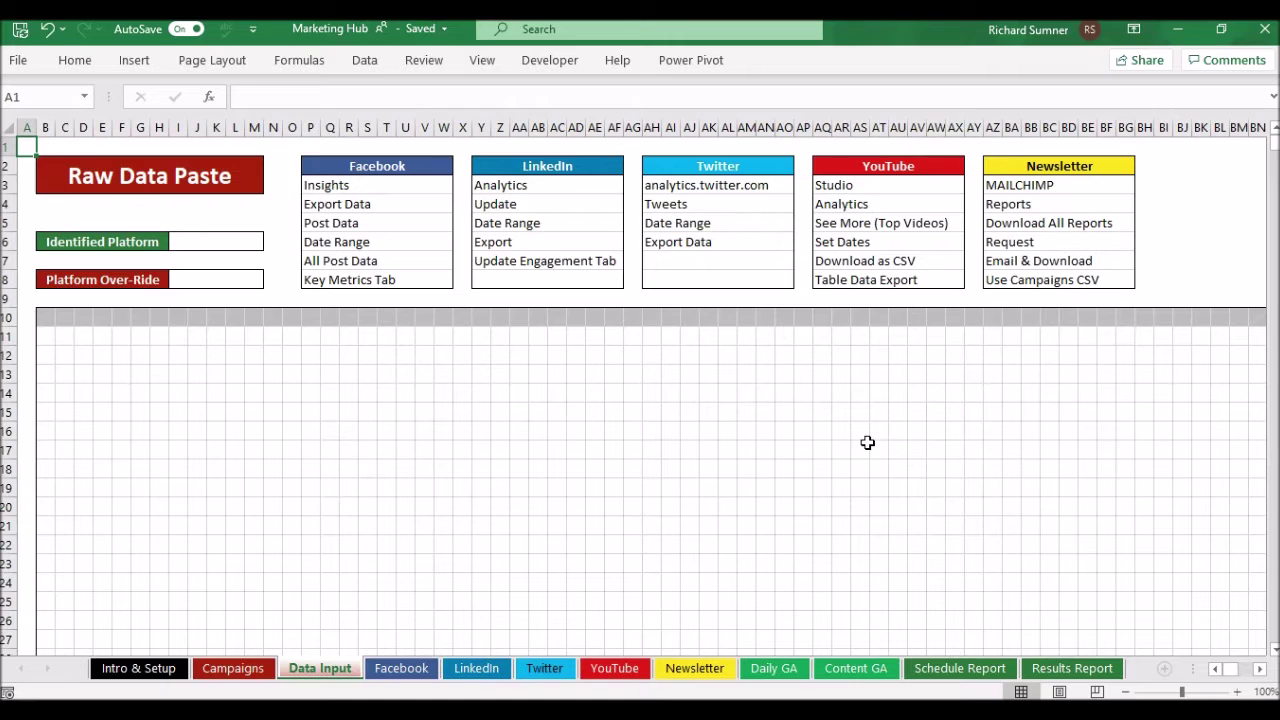
{"action": "key", "text": "Down"}
{"action": "key", "text": "Down"}
{"action": "key", "text": "Down"}
{"action": "key", "text": "Down"}
{"action": "key", "text": "Down"}
{"action": "key", "text": "Down"}
{"action": "key", "text": "Down"}
{"action": "key", "text": "Down"}
{"action": "key", "text": "Down"}
{"action": "key", "text": "Down"}
{"action": "key", "text": "Up"}
{"action": "key", "text": "Up"}
{"action": "key", "text": "Up"}
{"action": "key", "text": "Up"}
{"action": "key", "text": "Up"}
{"action": "key", "text": "Up"}
{"action": "key", "text": "Up"}
{"action": "key", "text": "Up"}
{"action": "key", "text": "Up"}
{"action": "key", "text": "Up"}
{"action": "key", "text": "Down"}
{"action": "key", "text": "Down"}
{"action": "key", "text": "Down"}
{"action": "key", "text": "Down"}
{"action": "key", "text": "Down"}
{"action": "key", "text": "Down"}
{"action": "key", "text": "Down"}
{"action": "key", "text": "Down"}
{"action": "key", "text": "Down"}
{"action": "key", "text": "Down"}
{"action": "key", "text": "Down"}
{"action": "key", "text": "Down"}
{"action": "key", "text": "Down"}
{"action": "key", "text": "Right"}
{"action": "key", "text": "Left"}
{"action": "key", "text": "Up"}
{"action": "key", "text": "Up"}
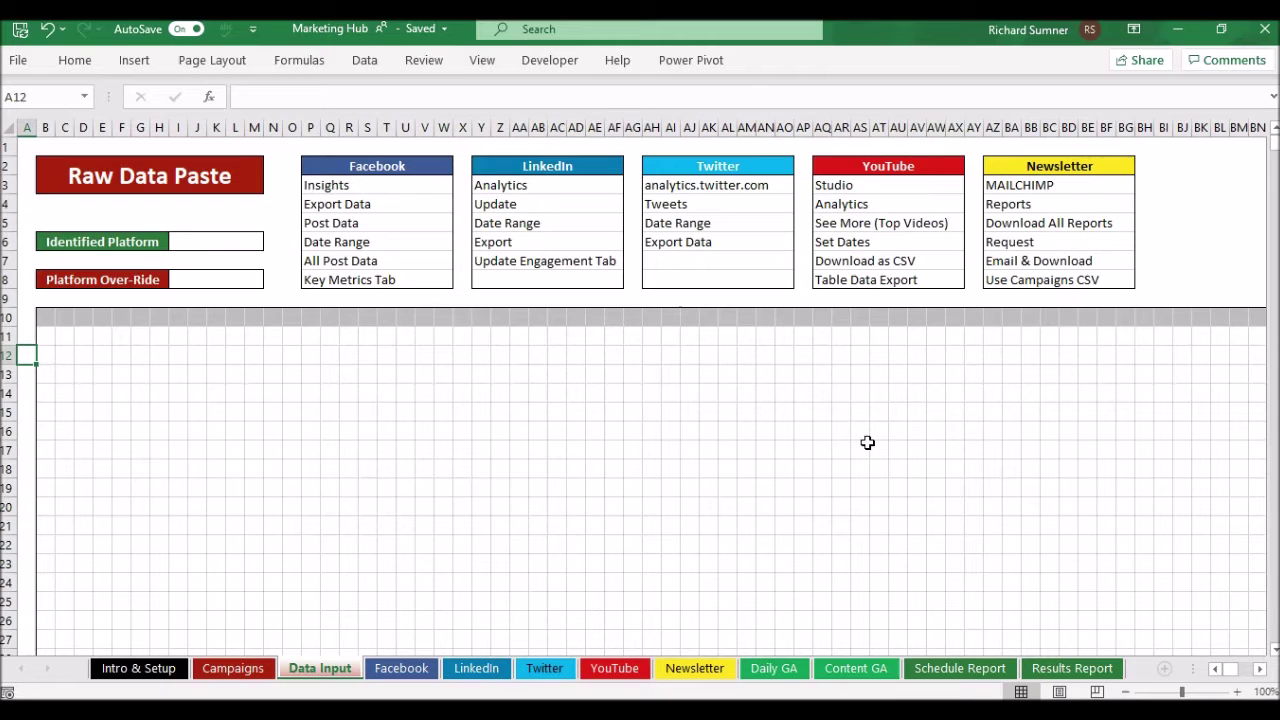
Step: Examine the width of the raw data paste area along row 10 of the Data Input sheet, through to column CN
{"action": "key", "text": "Up"}
{"action": "key", "text": "Up"}
{"action": "key", "text": "Right"}
{"action": "key", "text": "Right"}
{"action": "key", "text": "Right"}
{"action": "key", "text": "Right"}
{"action": "key", "text": "Right"}
{"action": "key", "text": "Right"}
{"action": "key", "text": "Right"}
{"action": "key", "text": "Right"}
{"action": "key", "text": "Right"}
{"action": "key", "text": "Right"}
{"action": "key", "text": "Right"}
{"action": "key", "text": "Right"}
{"action": "key", "text": "Right"}
{"action": "key", "text": "Right"}
{"action": "key", "text": "Right"}
{"action": "key", "text": "Right"}
{"action": "key", "text": "Right"}
{"action": "key", "text": "Right"}
{"action": "key", "text": "Right"}
{"action": "key", "text": "Right"}
{"action": "key", "text": "Right"}
{"action": "key", "text": "Right"}
{"action": "key", "text": "Right"}
{"action": "key", "text": "Right"}
{"action": "key", "text": "Right"}
{"action": "key", "text": "Right"}
{"action": "key", "text": "Right"}
{"action": "key", "text": "Right"}
{"action": "key", "text": "Right"}
{"action": "key", "text": "Right"}
{"action": "key", "text": "Right"}
{"action": "key", "text": "Right"}
{"action": "key", "text": "Right"}
{"action": "key", "text": "Right"}
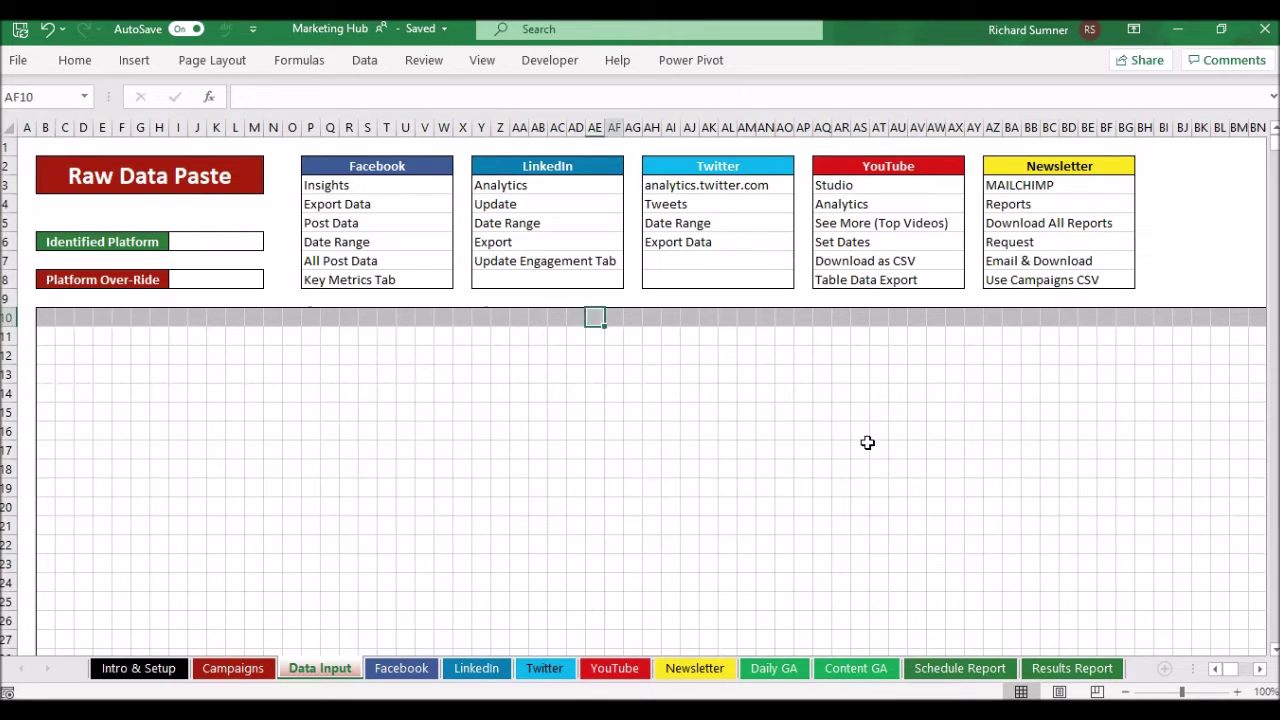
{"action": "key", "text": "Right"}
{"action": "key", "text": "Right"}
{"action": "key", "text": "Right"}
{"action": "key", "text": "Right"}
{"action": "key", "text": "Right"}
{"action": "key", "text": "Right"}
{"action": "key", "text": "Right"}
{"action": "key", "text": "Right"}
{"action": "key", "text": "Right"}
{"action": "key", "text": "Right"}
{"action": "key", "text": "Right"}
{"action": "key", "text": "Right"}
{"action": "key", "text": "Right"}
{"action": "key", "text": "Right"}
{"action": "key", "text": "Right"}
{"action": "key", "text": "Right"}
{"action": "key", "text": "Right"}
{"action": "key", "text": "Right"}
{"action": "key", "text": "Right"}
{"action": "key", "text": "Right"}
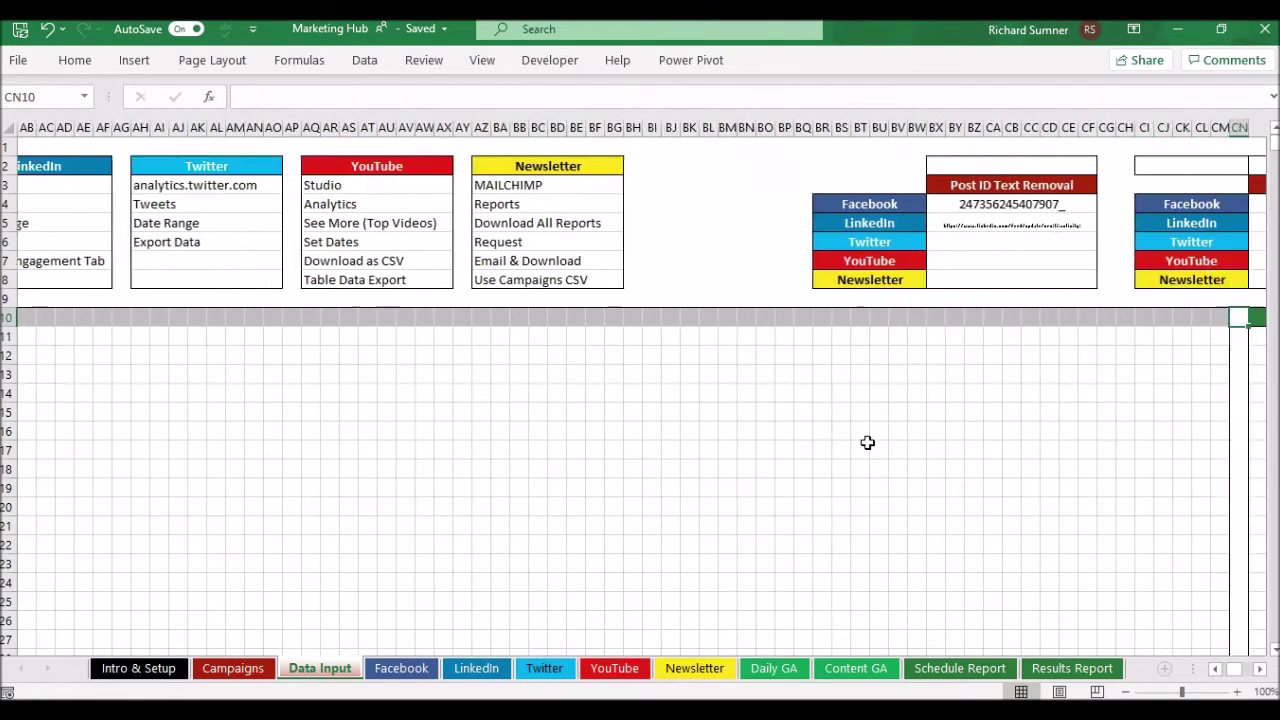
Step: Go back along row 10 of the Data Input sheet to cell A1, reviewing the raw data paste area and the tables above it
{"action": "key", "text": "Left"}
{"action": "key", "text": "Left"}
{"action": "key", "text": "Left"}
{"action": "key", "text": "Left"}
{"action": "key", "text": "Left"}
{"action": "key", "text": "Left"}
{"action": "key", "text": "Left"}
{"action": "key", "text": "Left"}
{"action": "key", "text": "Left"}
{"action": "key", "text": "Left"}
{"action": "key", "text": "Left"}
{"action": "key", "text": "Left"}
{"action": "key", "text": "Left"}
{"action": "key", "text": "Left"}
{"action": "key", "text": "Left"}
{"action": "key", "text": "Left"}
{"action": "key", "text": "Left"}
{"action": "key", "text": "Left"}
{"action": "key", "text": "Left"}
{"action": "key", "text": "Left"}
{"action": "key", "text": "Left"}
{"action": "key", "text": "Left"}
{"action": "key", "text": "Left"}
{"action": "key", "text": "Left"}
{"action": "key", "text": "Left"}
{"action": "key", "text": "Left"}
{"action": "key", "text": "Left"}
{"action": "key", "text": "Left"}
{"action": "key", "text": "Left"}
{"action": "key", "text": "Left"}
{"action": "key", "text": "Left"}
{"action": "key", "text": "Left"}
{"action": "key", "text": "Left"}
{"action": "key", "text": "Left"}
{"action": "key", "text": "Left"}
{"action": "key", "text": "Left"}
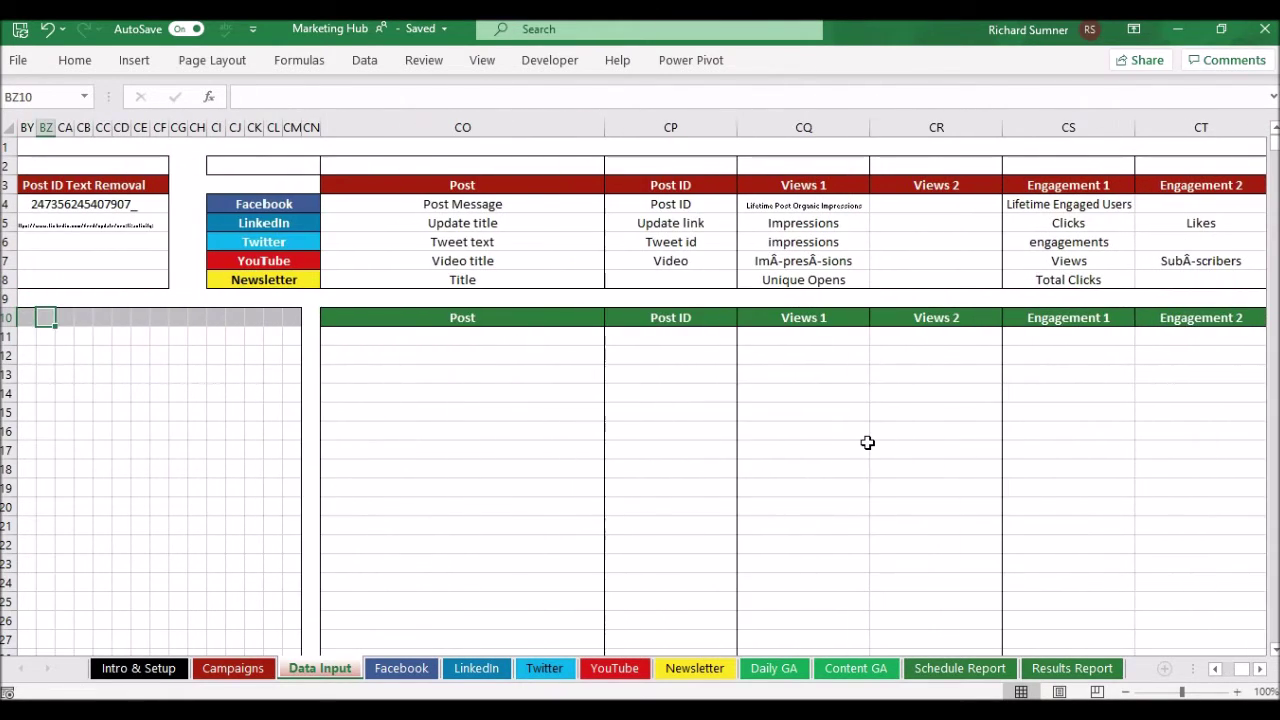
{"action": "key", "text": "Left"}
{"action": "key", "text": "Left"}
{"action": "key", "text": "Left"}
{"action": "key", "text": "Left"}
{"action": "key", "text": "Left"}
{"action": "key", "text": "Left"}
{"action": "key", "text": "Left"}
{"action": "key", "text": "Left"}
{"action": "key", "text": "Left"}
{"action": "key", "text": "Left"}
{"action": "key", "text": "Left"}
{"action": "key", "text": "Left"}
{"action": "key", "text": "Left"}
{"action": "key", "text": "Left"}
{"action": "key", "text": "Left"}
{"action": "key", "text": "Left"}
{"action": "key", "text": "Left"}
{"action": "key", "text": "Left"}
{"action": "key", "text": "Left"}
{"action": "key", "text": "Left"}
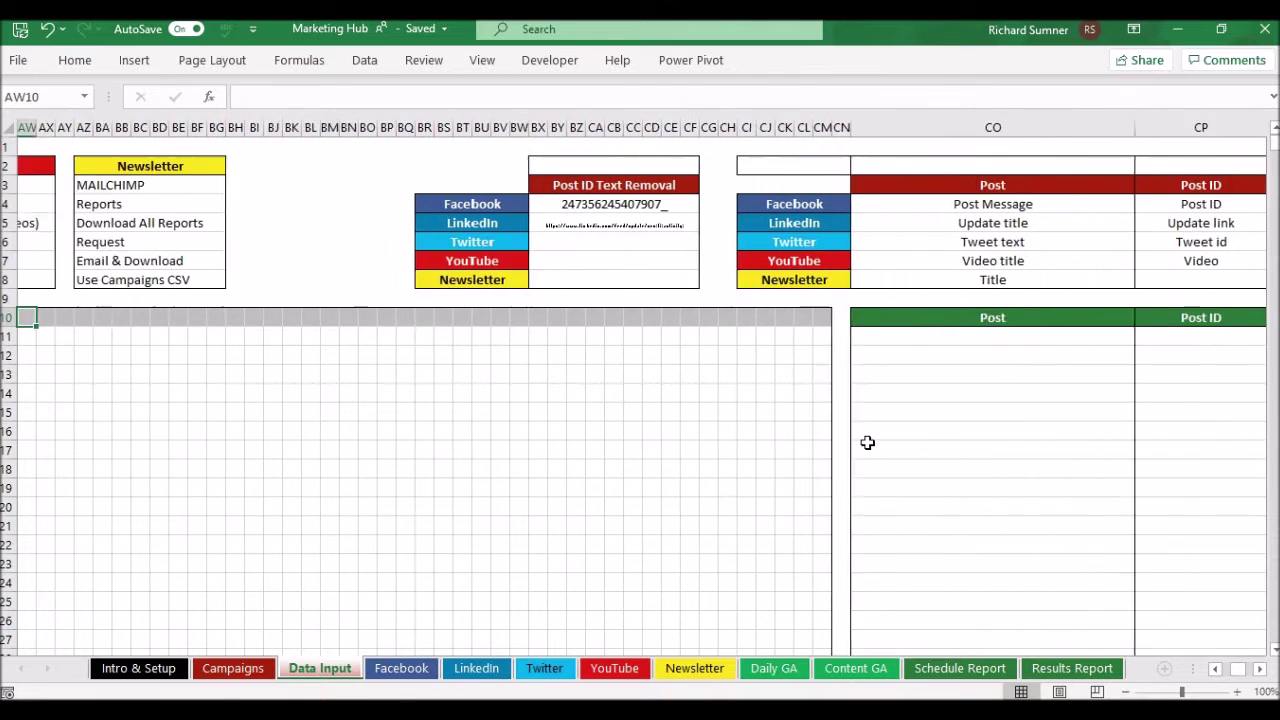
{"action": "key", "text": "Left"}
{"action": "key", "text": "Left"}
{"action": "key", "text": "Left"}
{"action": "key", "text": "Up"}
{"action": "key", "text": "Up"}
{"action": "key", "text": "Up"}
{"action": "key", "text": "Up"}
{"action": "key", "text": "Up"}
{"action": "key", "text": "Up"}
{"action": "key", "text": "Up"}
{"action": "key", "text": "Up"}
{"action": "key", "text": "Up"}
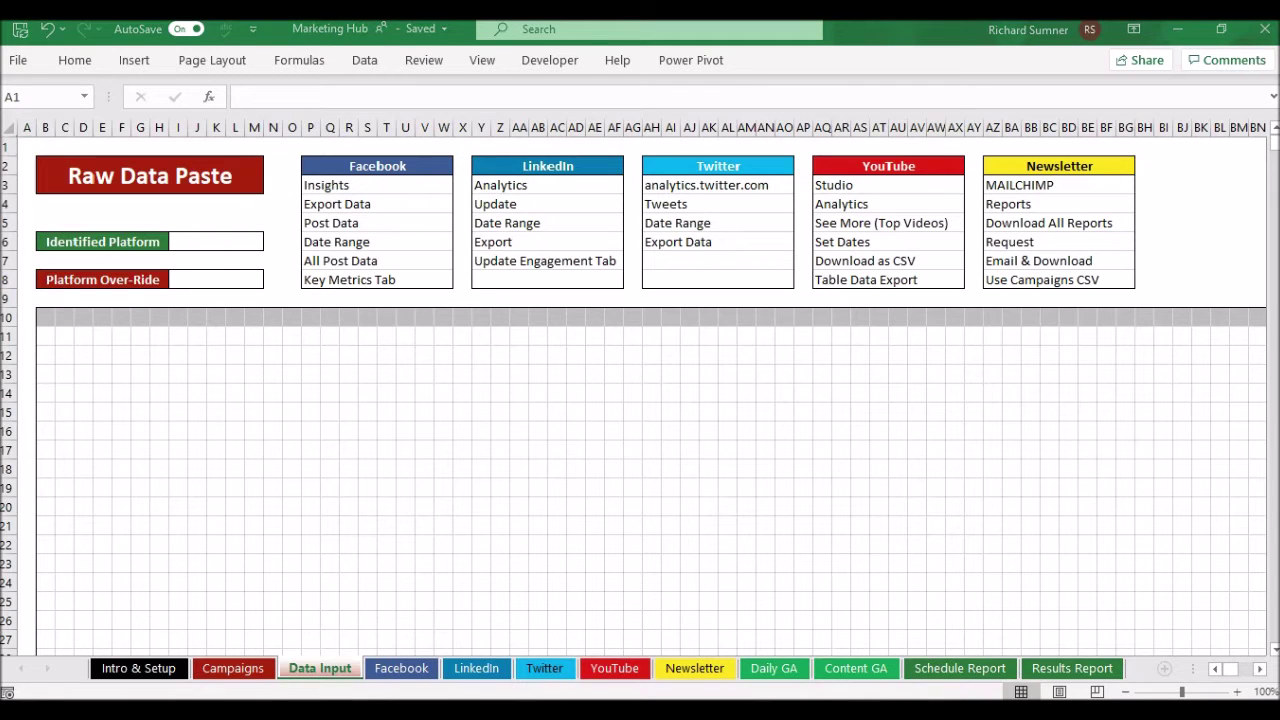
Step: View the exported platform data in the Table data, LinkedIn updates and tweet activity metrics workbooks
{"action": "mouse_move", "coordinate": [351, 683]}
{"action": "left_click", "coordinate": [300, 646]}
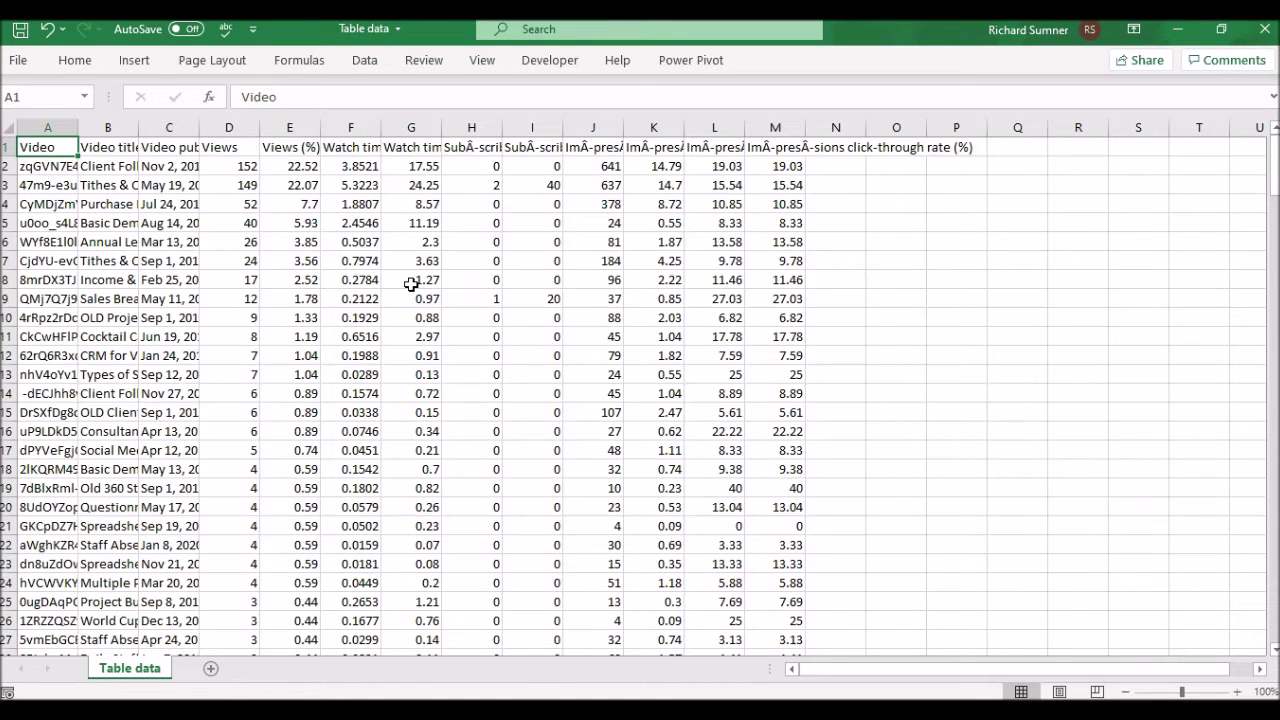
{"action": "mouse_move", "coordinate": [380, 675]}
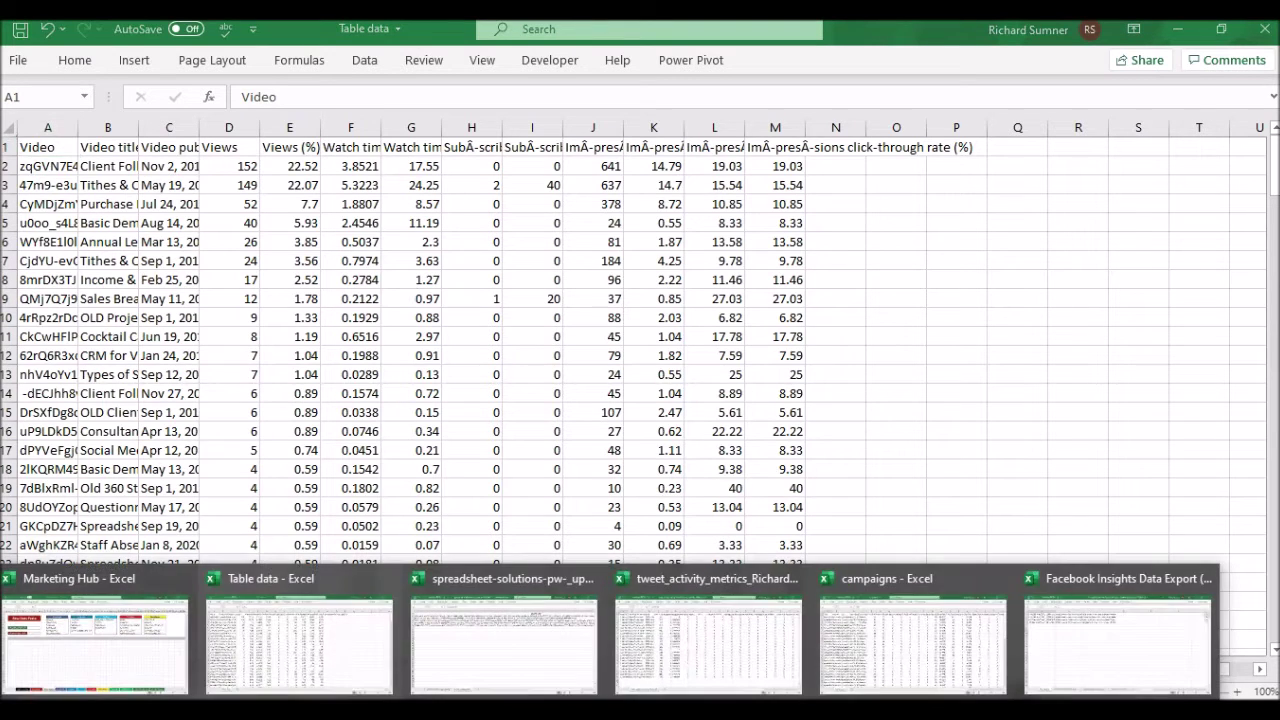
{"action": "left_click", "coordinate": [469, 655]}
{"action": "mouse_move", "coordinate": [527, 652]}
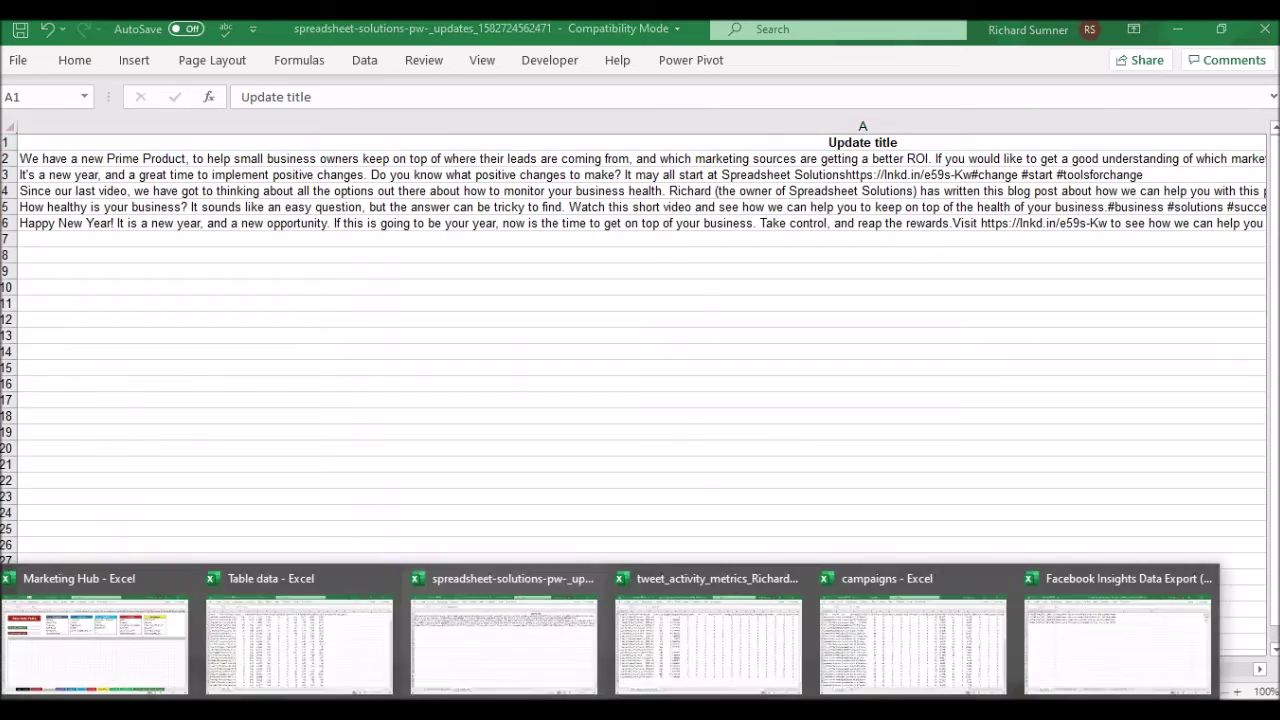
{"action": "left_click", "coordinate": [667, 621]}
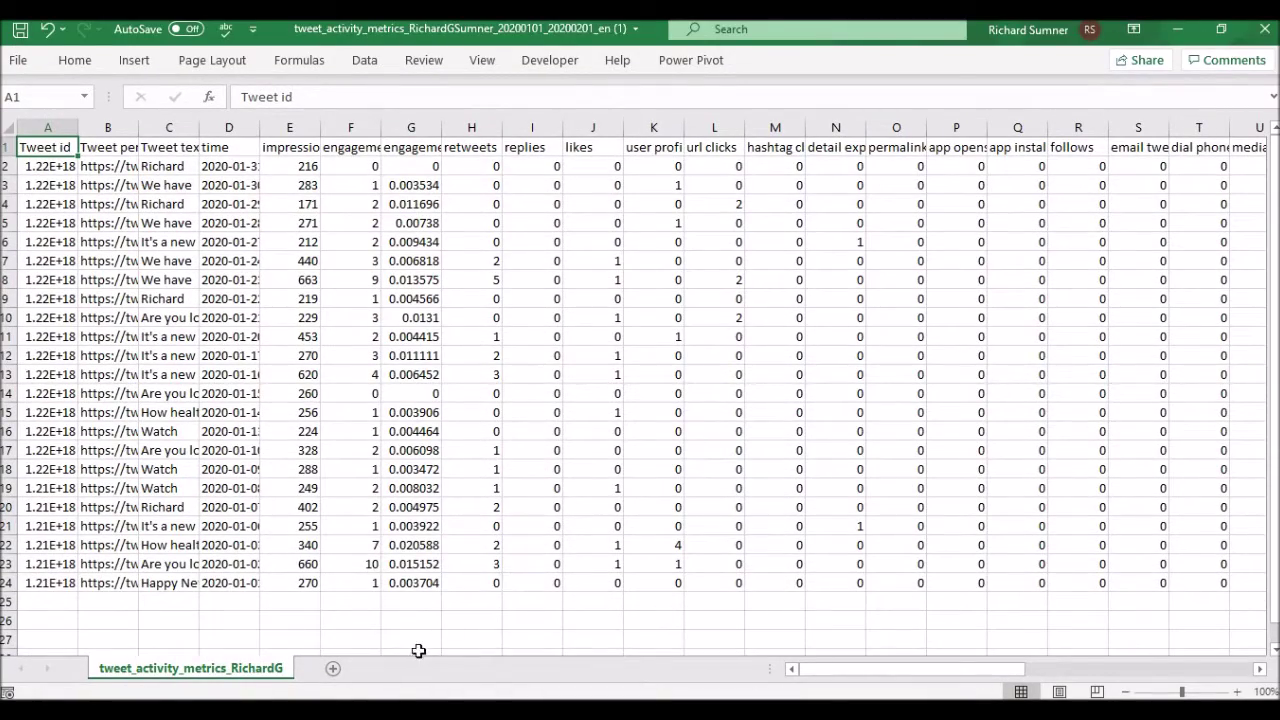
Step: Return to the Table data workbook and examine the header and first entries of the Video title column
{"action": "mouse_move", "coordinate": [375, 697]}
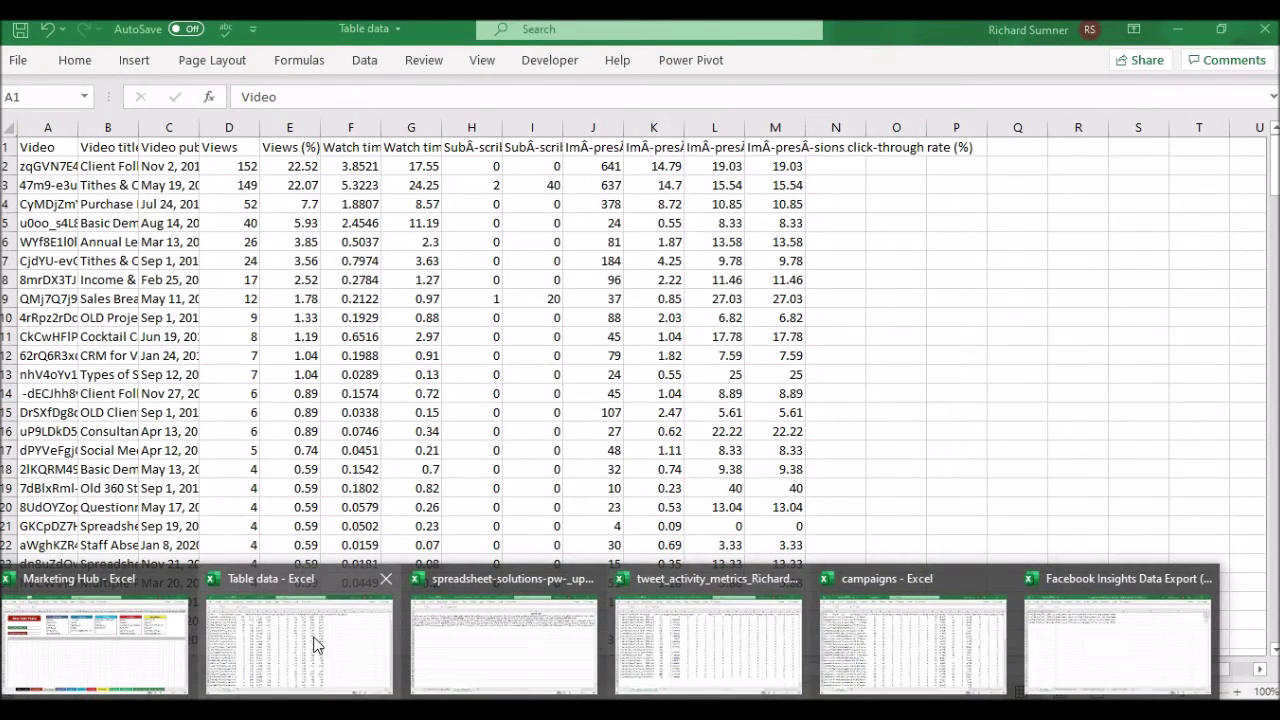
{"action": "left_click", "coordinate": [315, 643]}
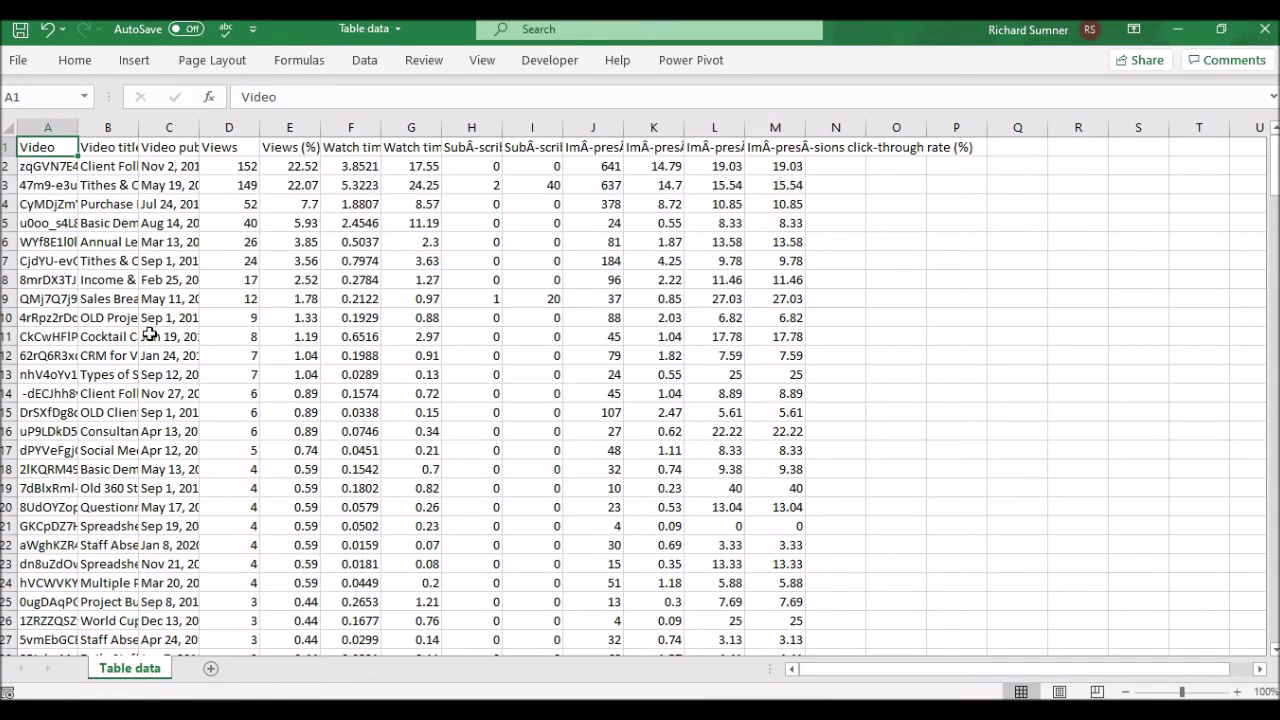
{"action": "left_click", "coordinate": [98, 204]}
{"action": "key", "text": "Down"}
{"action": "key", "text": "Down"}
{"action": "key", "text": "Down"}
{"action": "key", "text": "Down"}
{"action": "key", "text": "Up"}
{"action": "key", "text": "Up"}
{"action": "key", "text": "Up"}
{"action": "key", "text": "Up"}
{"action": "key", "text": "Up"}
{"action": "key", "text": "Up"}
{"action": "key", "text": "Up"}
{"action": "key", "text": "Down"}
{"action": "key", "text": "Down"}
{"action": "key", "text": "Down"}
{"action": "key", "text": "Down"}
{"action": "key", "text": "Up"}
{"action": "key", "text": "Up"}
{"action": "key", "text": "Up"}
{"action": "key", "text": "Up"}
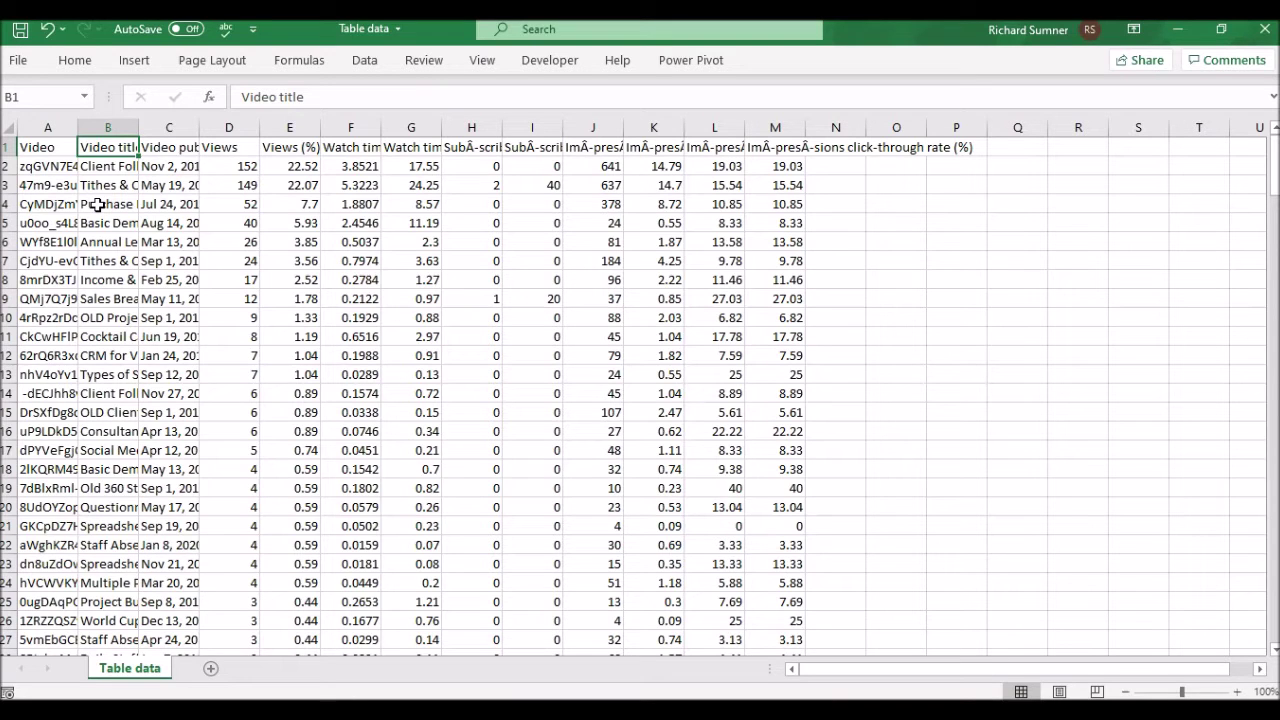
Step: Switch to the Marketing Hub workbook and review the Data Input sheet's export instructions and raw data paste area
{"action": "left_click", "coordinate": [400, 712]}
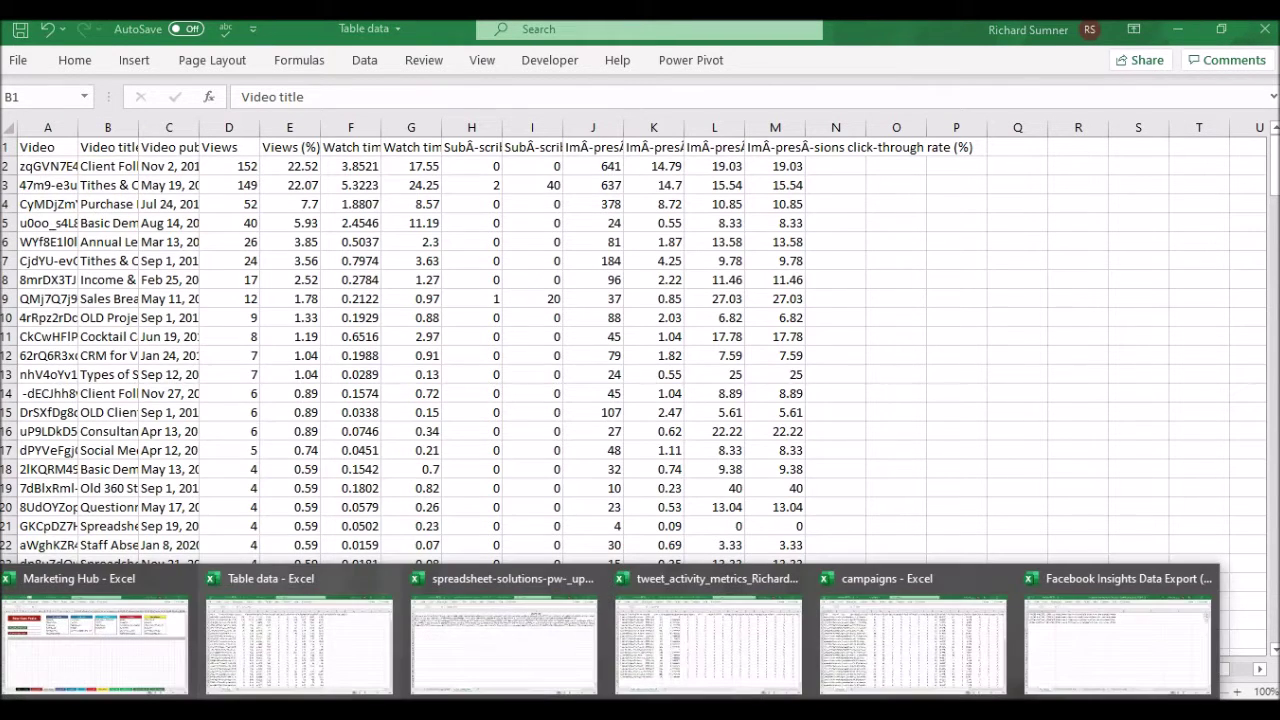
{"action": "left_click", "coordinate": [149, 651]}
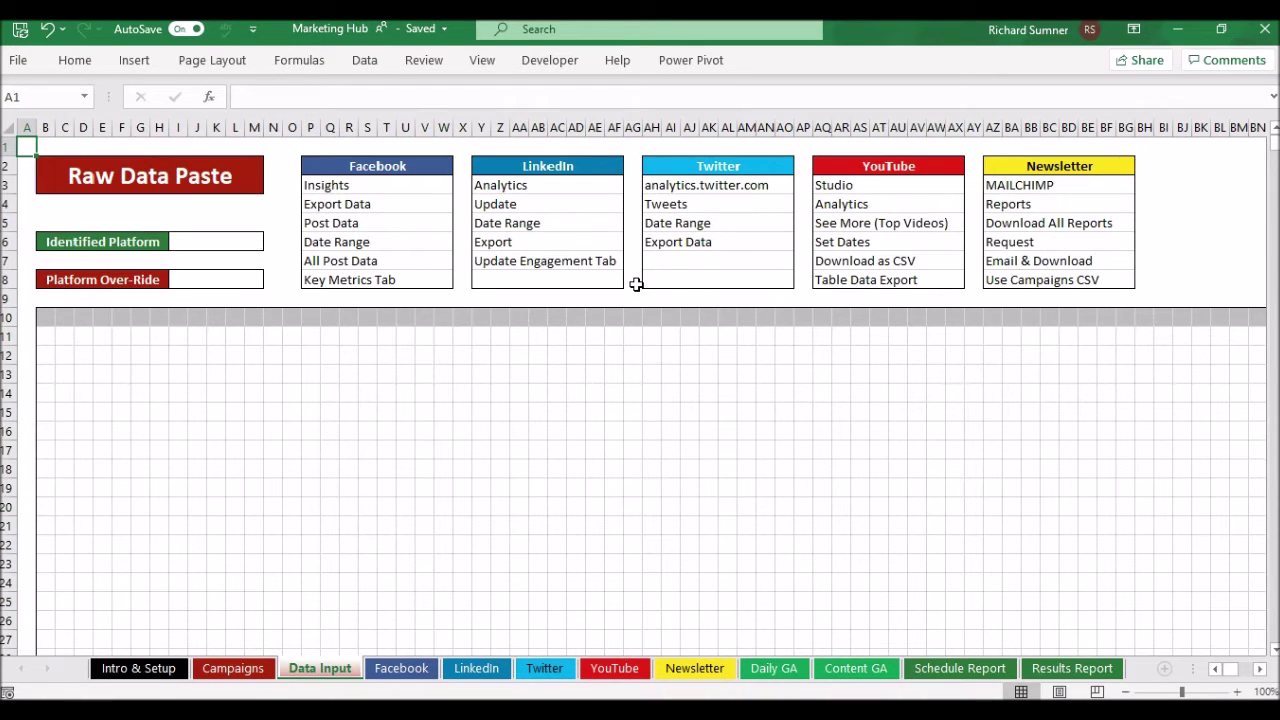
{"action": "scroll", "coordinate": [637, 283], "scroll_direction": "down", "scroll_amount": 2}
{"action": "scroll", "coordinate": [637, 283], "scroll_direction": "up", "scroll_amount": 2}
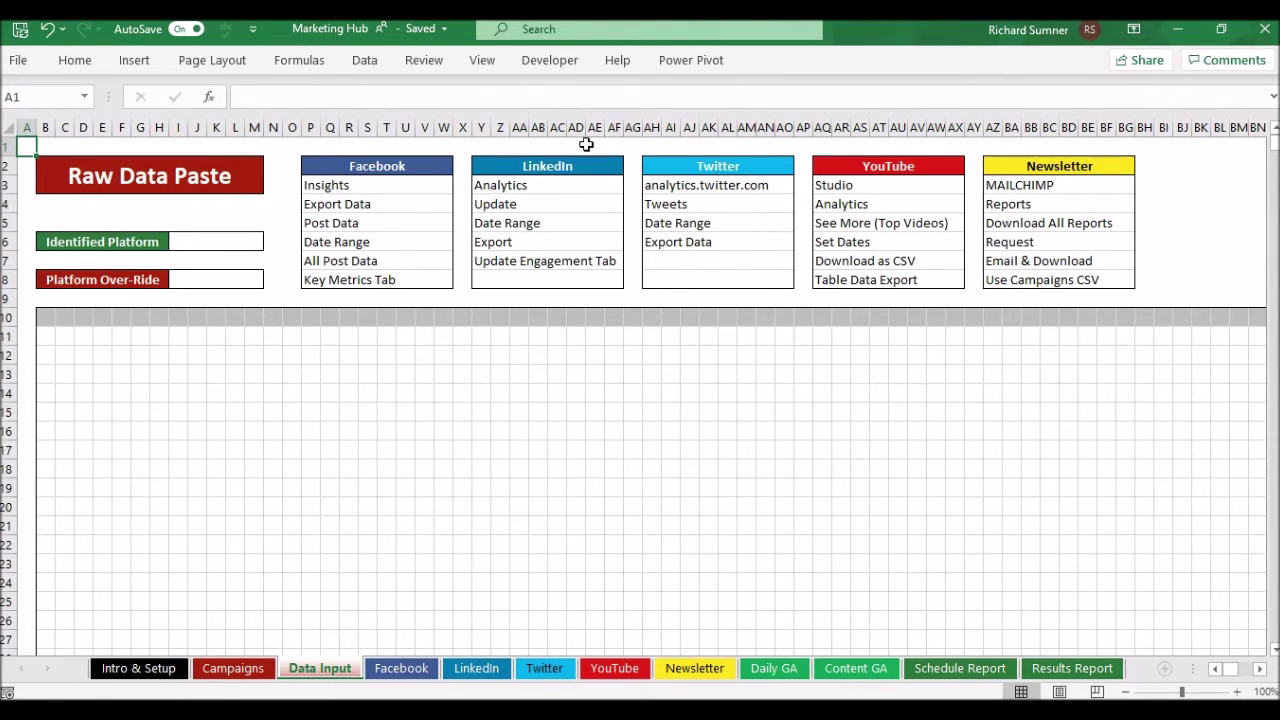
Step: Bring up the Table data workbook, then examine the LinkedIn updates workbook's Update engagement columns through column R and return to cell A1
{"action": "left_click", "coordinate": [440, 715]}
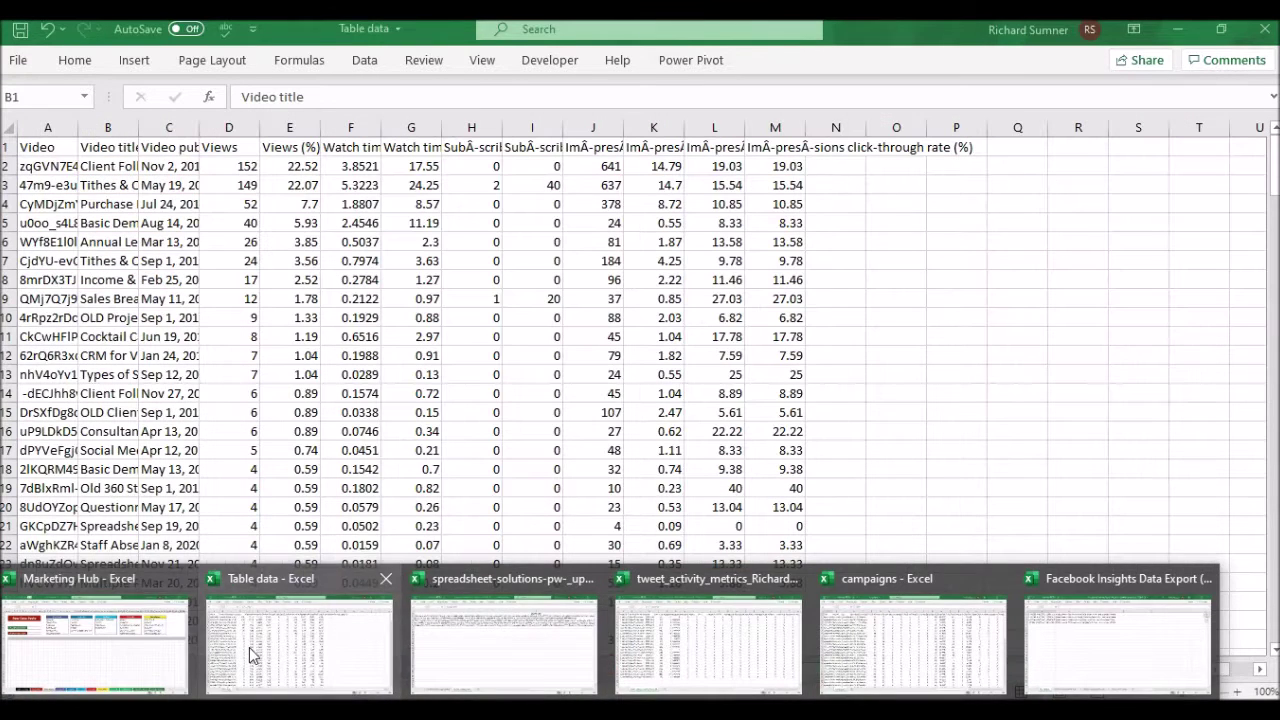
{"action": "left_click", "coordinate": [249, 647]}
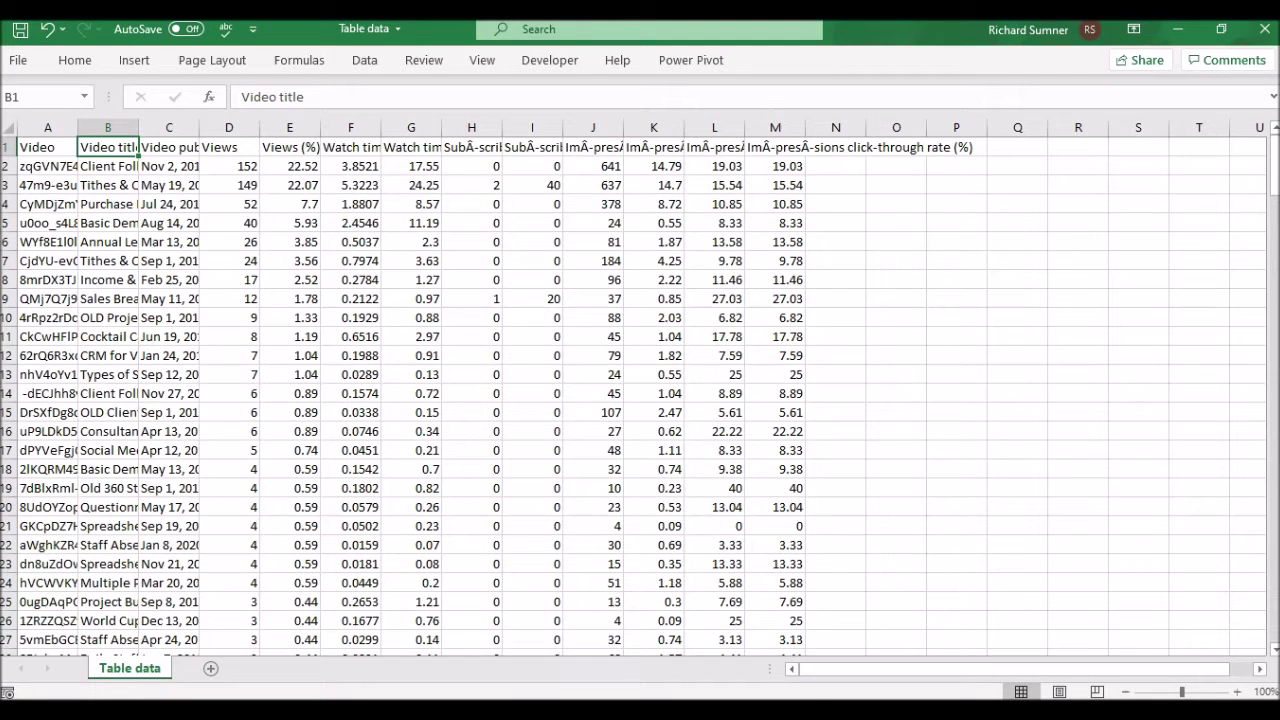
{"action": "left_click", "coordinate": [451, 666]}
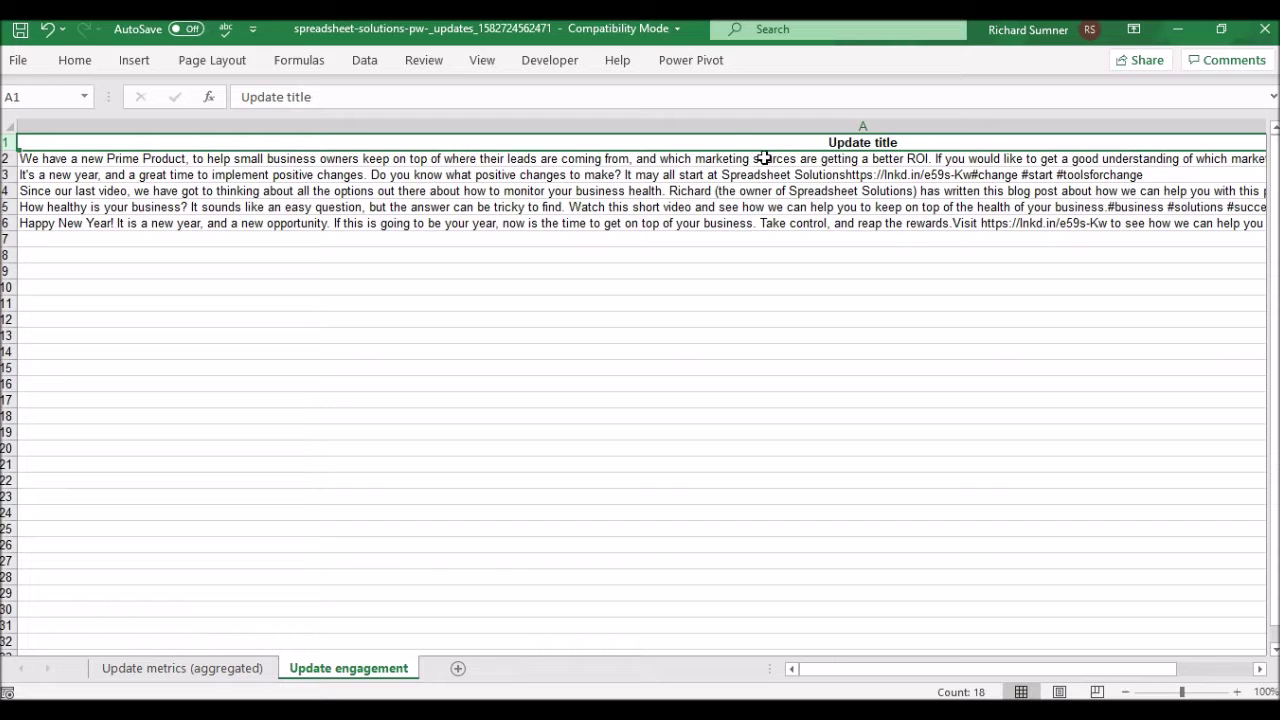
{"action": "key", "text": "Down"}
{"action": "key", "text": "Down"}
{"action": "key", "text": "Down"}
{"action": "key", "text": "Down"}
{"action": "key", "text": "Right"}
{"action": "key", "text": "Right"}
{"action": "key", "text": "Right"}
{"action": "key", "text": "Right"}
{"action": "key", "text": "Right"}
{"action": "key", "text": "Right"}
{"action": "key", "text": "Right"}
{"action": "key", "text": "Right"}
{"action": "key", "text": "Right"}
{"action": "key", "text": "Right"}
{"action": "key", "text": "Right"}
{"action": "key", "text": "Right"}
{"action": "key", "text": "Right"}
{"action": "key", "text": "Right"}
{"action": "key", "text": "Right"}
{"action": "key", "text": "Right"}
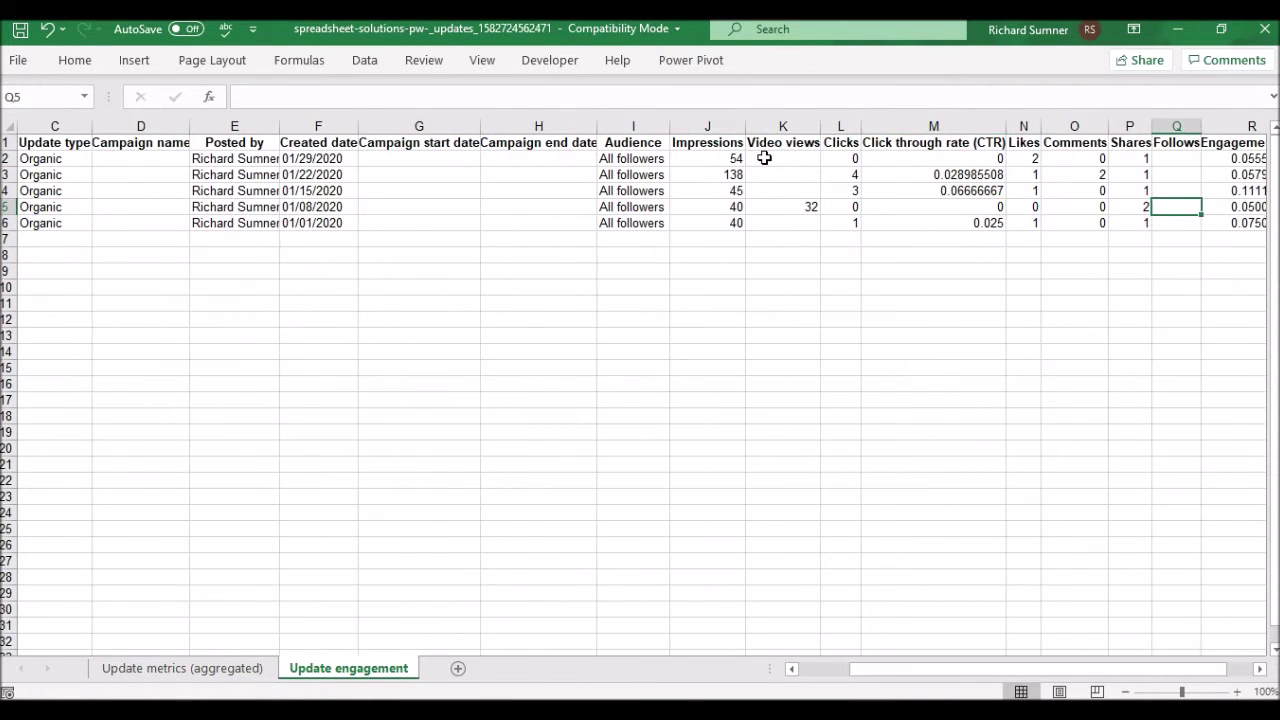
{"action": "key", "text": "Right"}
{"action": "key", "text": "Up"}
{"action": "key", "text": "Up"}
{"action": "key", "text": "Up"}
{"action": "key", "text": "Up"}
{"action": "key", "text": "ctrl+Home"}
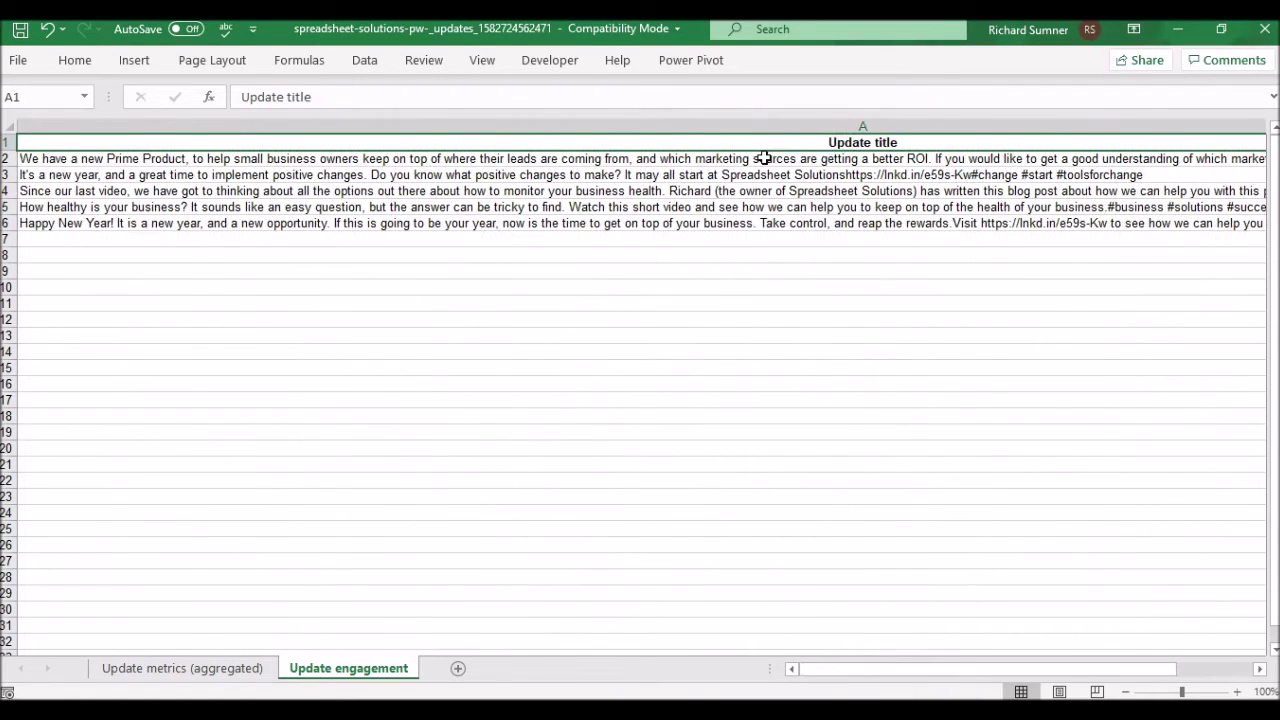
Step: Switch to the tweet activity metrics workbook and examine the tweet rows in its Tweet permalink and Tweet text columns
{"action": "left_click", "coordinate": [375, 711]}
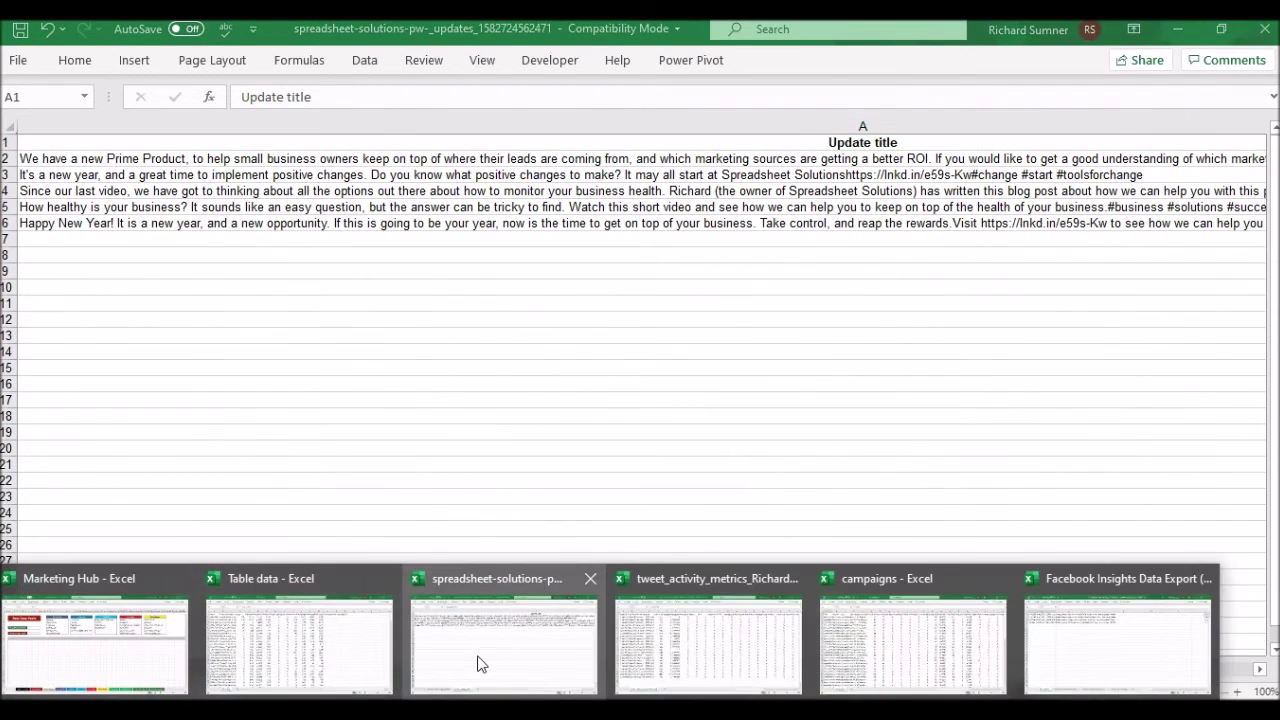
{"action": "left_click", "coordinate": [668, 654]}
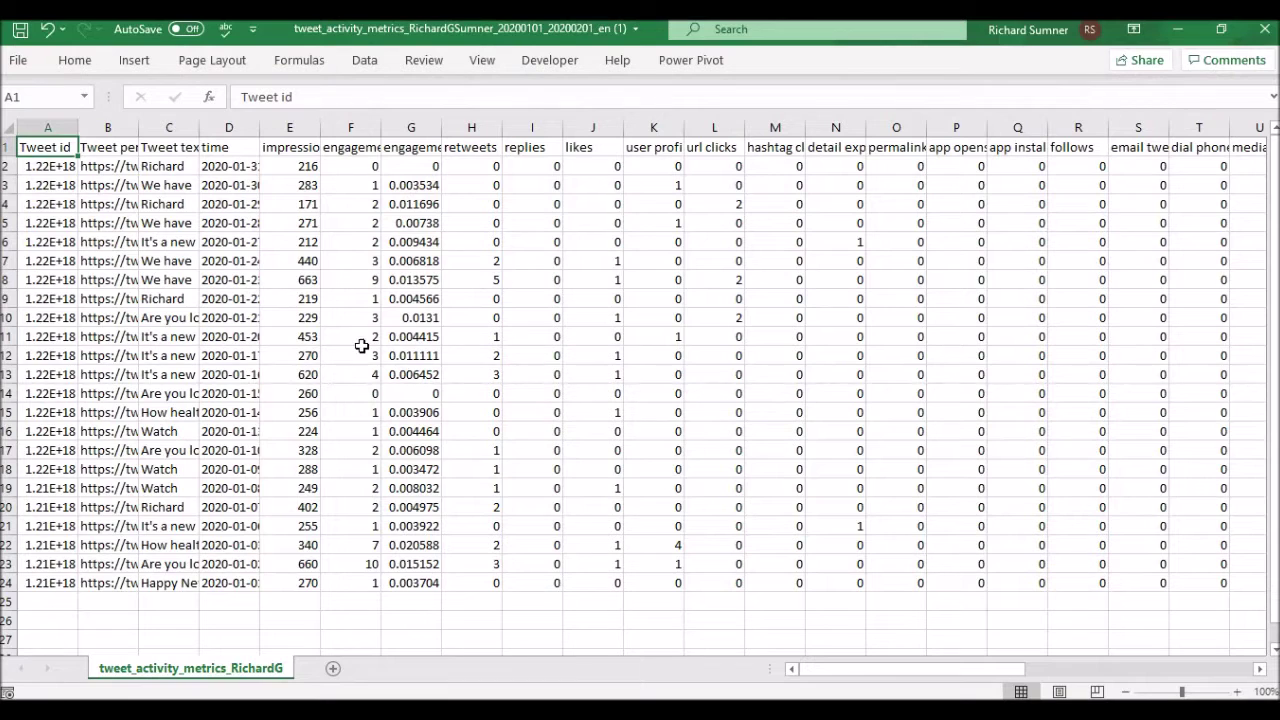
{"action": "left_click", "coordinate": [90, 168]}
{"action": "left_click", "coordinate": [94, 243]}
{"action": "key", "text": "Down"}
{"action": "key", "text": "Down"}
{"action": "key", "text": "Down"}
{"action": "key", "text": "Down"}
{"action": "key", "text": "Right"}
{"action": "key", "text": "Down"}
{"action": "key", "text": "Down"}
{"action": "key", "text": "Down"}
{"action": "key", "text": "Down"}
{"action": "key", "text": "Down"}
{"action": "key", "text": "Down"}
{"action": "key", "text": "Down"}
{"action": "key", "text": "Down"}
{"action": "key", "text": "Down"}
{"action": "key", "text": "Up"}
{"action": "key", "text": "Up"}
{"action": "key", "text": "Up"}
{"action": "key", "text": "Up"}
{"action": "key", "text": "Up"}
{"action": "key", "text": "Up"}
{"action": "key", "text": "Up"}
{"action": "key", "text": "Up"}
{"action": "key", "text": "Up"}
{"action": "key", "text": "Up"}
{"action": "key", "text": "Up"}
{"action": "key", "text": "Up"}
{"action": "key", "text": "Up"}
{"action": "key", "text": "Up"}
{"action": "key", "text": "Up"}
{"action": "key", "text": "Up"}
{"action": "key", "text": "Up"}
{"action": "key", "text": "Up"}
Step: Examine the tweet metric columns across the header row, from impressions through the media columns, and return to cell A1
{"action": "key", "text": "Right"}
{"action": "key", "text": "Right"}
{"action": "key", "text": "Right"}
{"action": "key", "text": "Right"}
{"action": "key", "text": "Right"}
{"action": "key", "text": "Right"}
{"action": "key", "text": "Right"}
{"action": "key", "text": "Right"}
{"action": "key", "text": "Right"}
{"action": "key", "text": "Right"}
{"action": "key", "text": "Right"}
{"action": "key", "text": "Right"}
{"action": "key", "text": "Right"}
{"action": "key", "text": "Right"}
{"action": "key", "text": "Right"}
{"action": "key", "text": "Right"}
{"action": "key", "text": "Right"}
{"action": "key", "text": "Right"}
{"action": "key", "text": "Right"}
{"action": "key", "text": "Right"}
{"action": "key", "text": "Right"}
{"action": "key", "text": "Right"}
{"action": "key", "text": "Right"}
{"action": "key", "text": "Right"}
{"action": "key", "text": "Right"}
{"action": "key", "text": "Right"}
{"action": "key", "text": "Right"}
{"action": "key", "text": "Right"}
{"action": "key", "text": "Right"}
{"action": "key", "text": "Right"}
{"action": "key", "text": "Right"}
{"action": "key", "text": "ctrl+Home"}
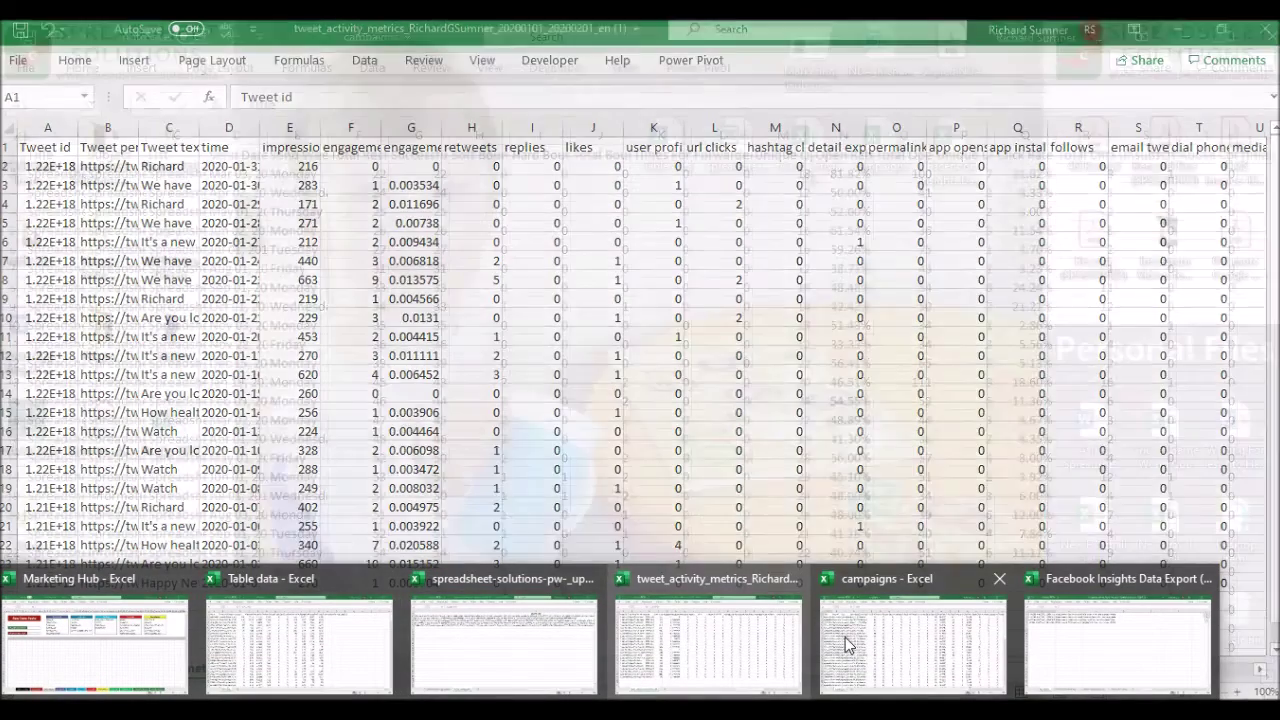
Step: Switch to the campaigns workbook and examine its newsletter campaign columns along row 8, from Subject past Abuse Complaints
{"action": "left_click", "coordinate": [845, 645]}
{"action": "left_click", "coordinate": [108, 226]}
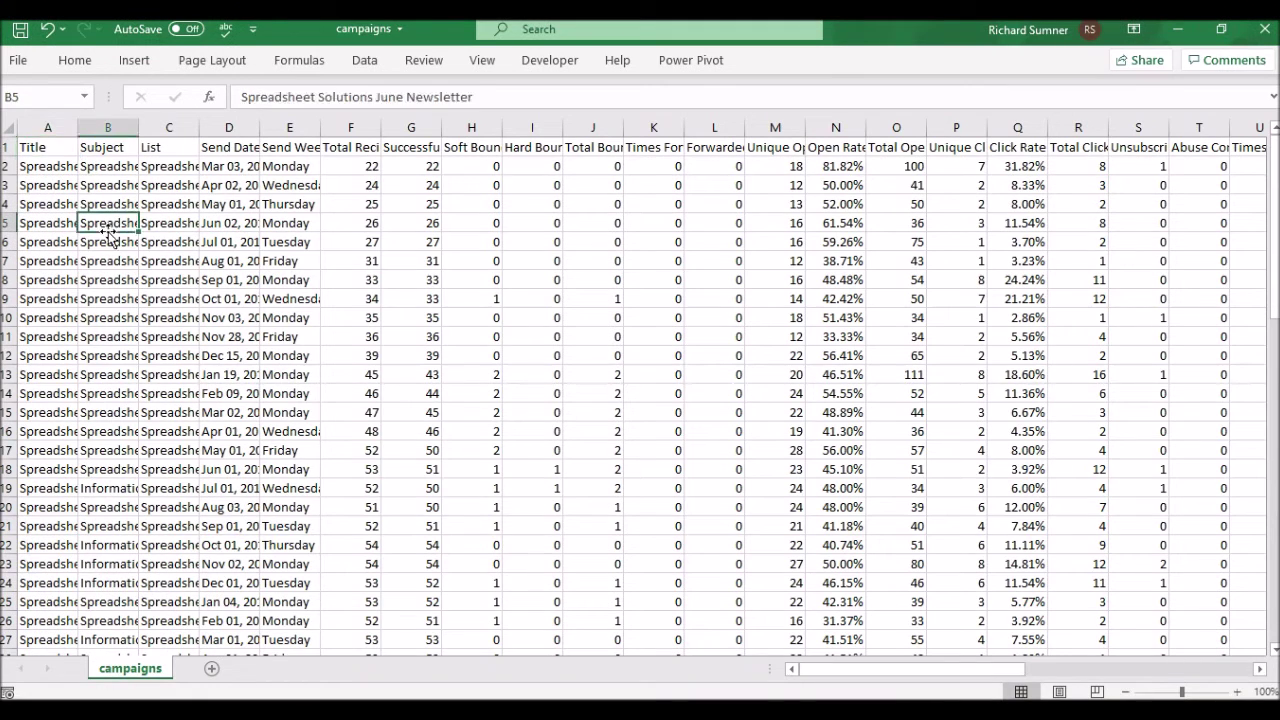
{"action": "key", "text": "Down"}
{"action": "key", "text": "Down"}
{"action": "key", "text": "Down"}
{"action": "key", "text": "Right"}
{"action": "key", "text": "Right"}
{"action": "key", "text": "Right"}
{"action": "key", "text": "Right"}
{"action": "key", "text": "Right"}
{"action": "key", "text": "Right"}
{"action": "key", "text": "Right"}
{"action": "key", "text": "Right"}
{"action": "key", "text": "Right"}
{"action": "key", "text": "Right"}
{"action": "key", "text": "Right"}
{"action": "key", "text": "Right"}
{"action": "key", "text": "Right"}
{"action": "key", "text": "Right"}
{"action": "key", "text": "Right"}
{"action": "key", "text": "Right"}
{"action": "key", "text": "Right"}
{"action": "key", "text": "Right"}
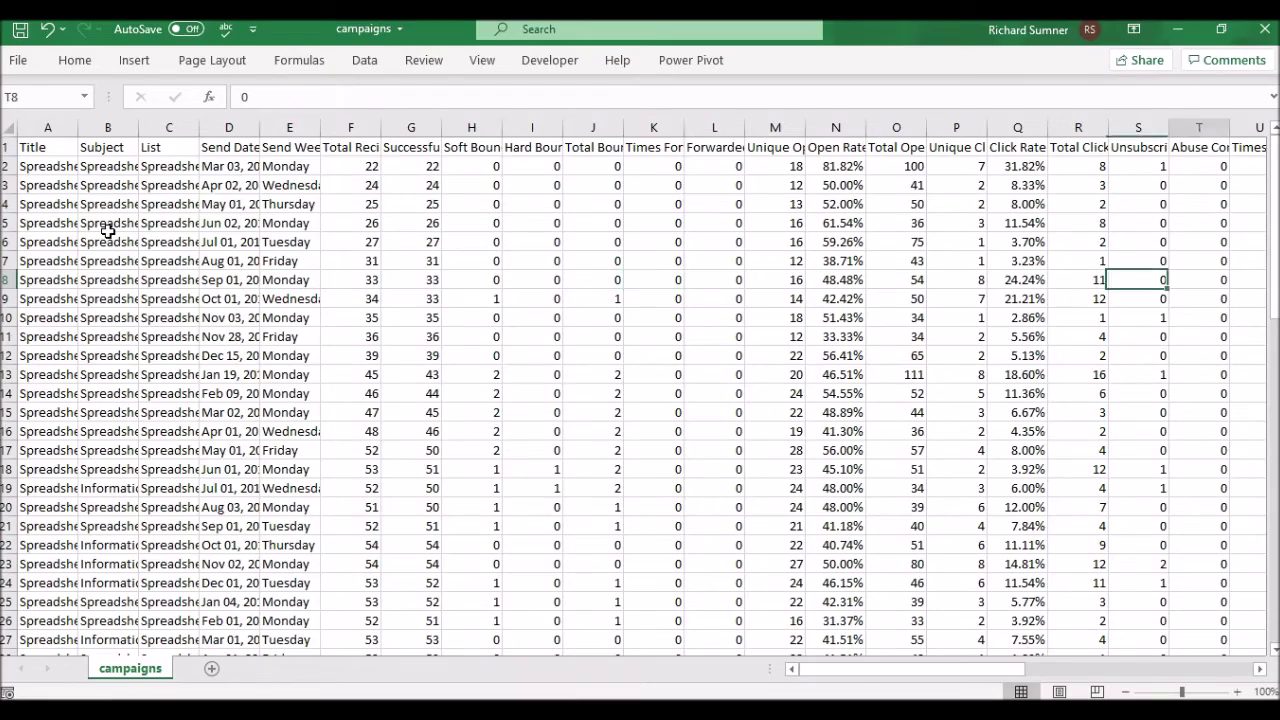
{"action": "key", "text": "Right"}
{"action": "key", "text": "Right"}
{"action": "key", "text": "Right"}
{"action": "key", "text": "Right"}
{"action": "key", "text": "Right"}
{"action": "key", "text": "Right"}
{"action": "key", "text": "Right"}
{"action": "key", "text": "Right"}
{"action": "key", "text": "Right"}
{"action": "key", "text": "Right"}
{"action": "key", "text": "Right"}
{"action": "key", "text": "Right"}
{"action": "key", "text": "Right"}
{"action": "key", "text": "Right"}
{"action": "key", "text": "Right"}
{"action": "key", "text": "Right"}
{"action": "key", "text": "Right"}
{"action": "key", "text": "Right"}
{"action": "key", "text": "Right"}
{"action": "key", "text": "Right"}
Step: Go back across the campaigns data columns and up to the header row
{"action": "key", "text": "Left"}
{"action": "key", "text": "Left"}
{"action": "key", "text": "Left"}
{"action": "key", "text": "Left"}
{"action": "key", "text": "Left"}
{"action": "key", "text": "Left"}
{"action": "key", "text": "Left"}
{"action": "key", "text": "Left"}
{"action": "key", "text": "Left"}
{"action": "key", "text": "Left"}
{"action": "key", "text": "Left"}
{"action": "key", "text": "Left"}
{"action": "key", "text": "Left"}
{"action": "key", "text": "Left"}
{"action": "key", "text": "Left"}
{"action": "key", "text": "Left"}
{"action": "key", "text": "Left"}
{"action": "key", "text": "Left"}
{"action": "key", "text": "Left"}
{"action": "key", "text": "Left"}
{"action": "key", "text": "Up"}
{"action": "key", "text": "Up"}
{"action": "key", "text": "Up"}
{"action": "key", "text": "Up"}
{"action": "key", "text": "Up"}
{"action": "key", "text": "Up"}
{"action": "key", "text": "Up"}
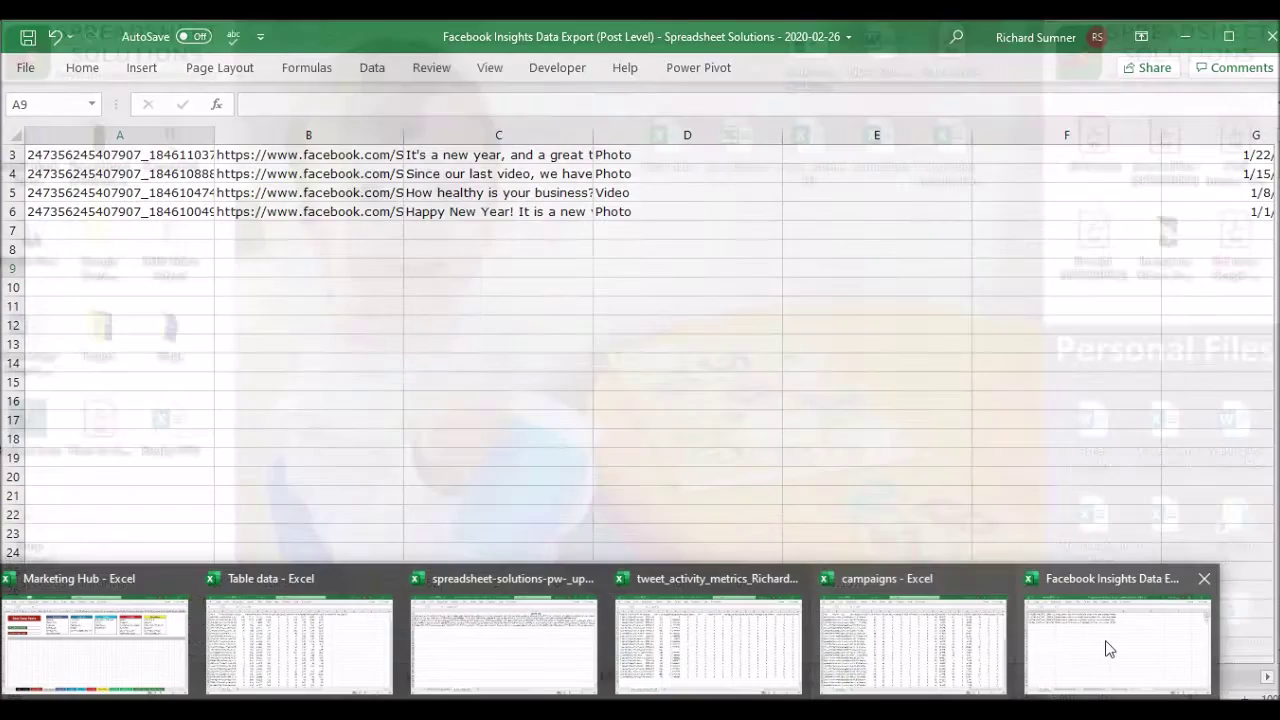
Step: Switch to the Facebook Insights export and examine its post rows from the Post ID column across to Audience targeting
{"action": "left_click", "coordinate": [1108, 648]}
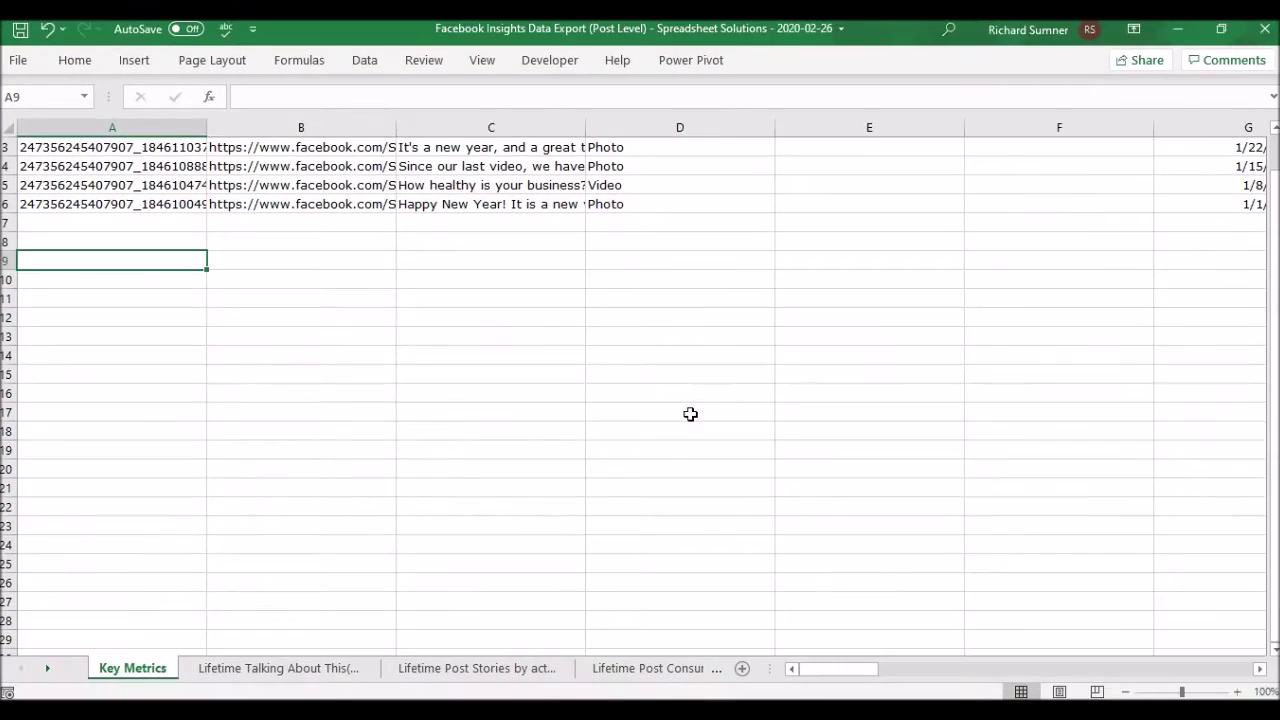
{"action": "left_click", "coordinate": [439, 292]}
{"action": "key", "text": "Up"}
{"action": "key", "text": "Up"}
{"action": "key", "text": "Up"}
{"action": "key", "text": "Up"}
{"action": "key", "text": "Up"}
{"action": "key", "text": "Up"}
{"action": "key", "text": "Up"}
{"action": "key", "text": "Up"}
{"action": "key", "text": "Up"}
{"action": "key", "text": "Up"}
{"action": "key", "text": "Down"}
{"action": "key", "text": "Down"}
{"action": "key", "text": "Down"}
{"action": "key", "text": "Down"}
{"action": "key", "text": "Right"}
{"action": "key", "text": "Right"}
{"action": "key", "text": "Right"}
{"action": "key", "text": "Right"}
{"action": "key", "text": "Right"}
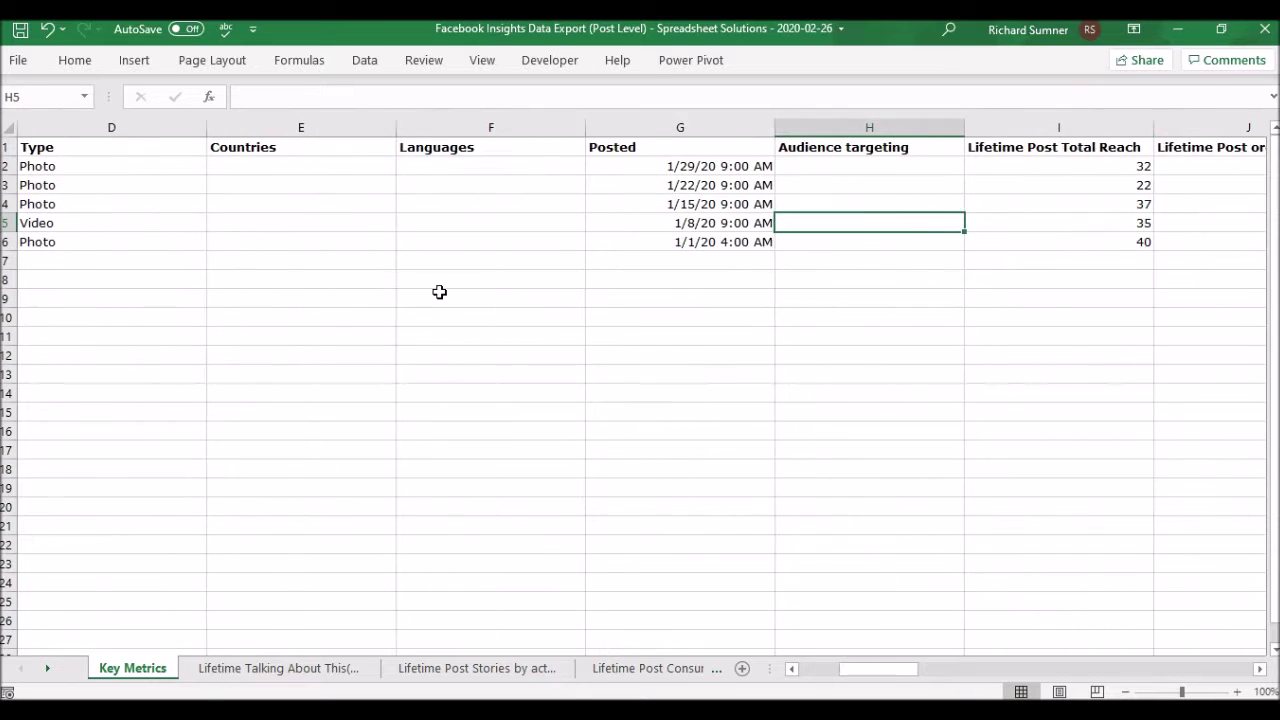
Step: Go back across the Facebook post columns to the Post ID header in cell A1
{"action": "key", "text": "Left"}
{"action": "key", "text": "Left"}
{"action": "key", "text": "Left"}
{"action": "key", "text": "Left"}
{"action": "key", "text": "Left"}
{"action": "key", "text": "Left"}
{"action": "key", "text": "Left"}
{"action": "key", "text": "Up"}
{"action": "key", "text": "Up"}
{"action": "key", "text": "Up"}
{"action": "key", "text": "Up"}
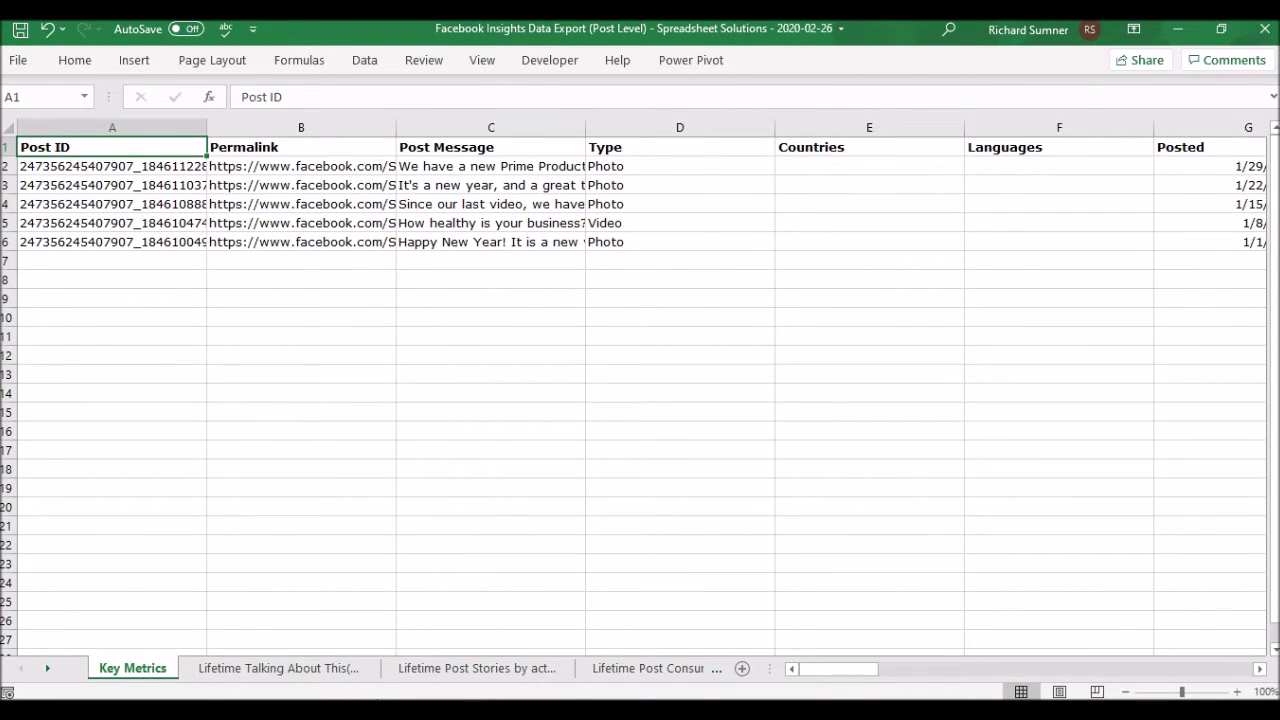
Step: Return to the Facebook Insights export and examine the row 5 post from Countries through the lifetime reach columns, ending on Posted
{"action": "left_click", "coordinate": [370, 711]}
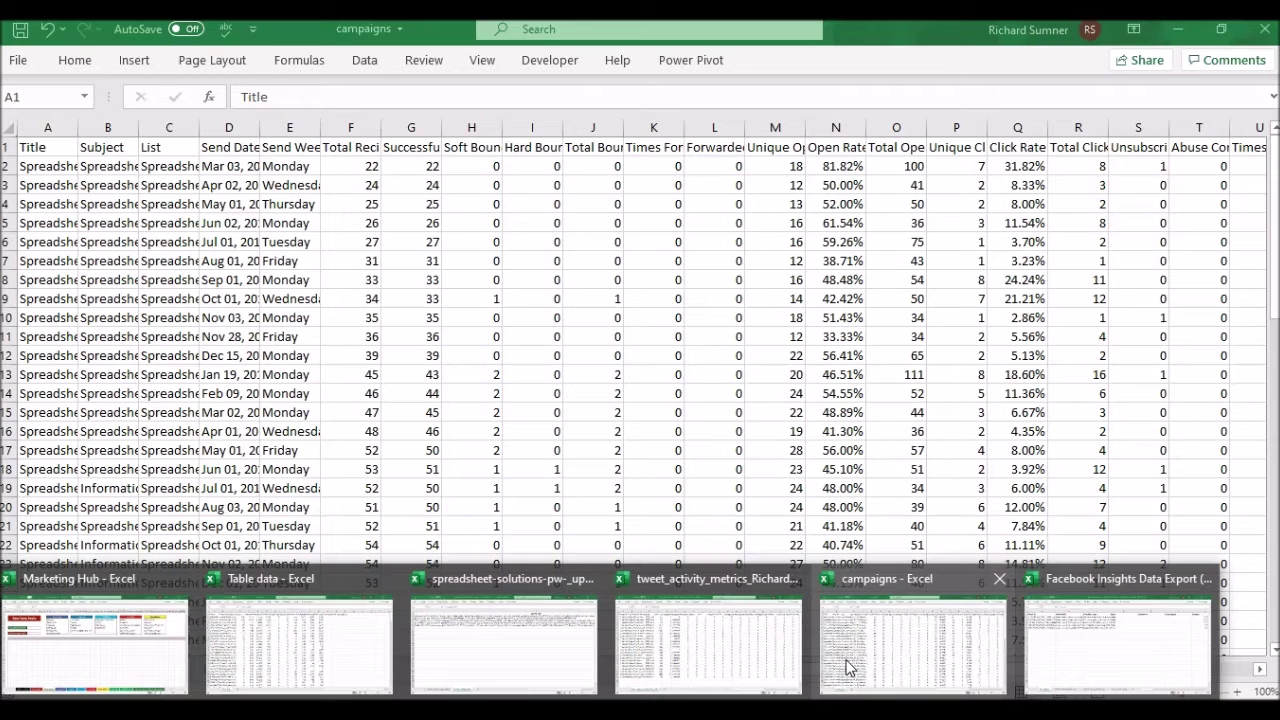
{"action": "left_click", "coordinate": [1026, 640]}
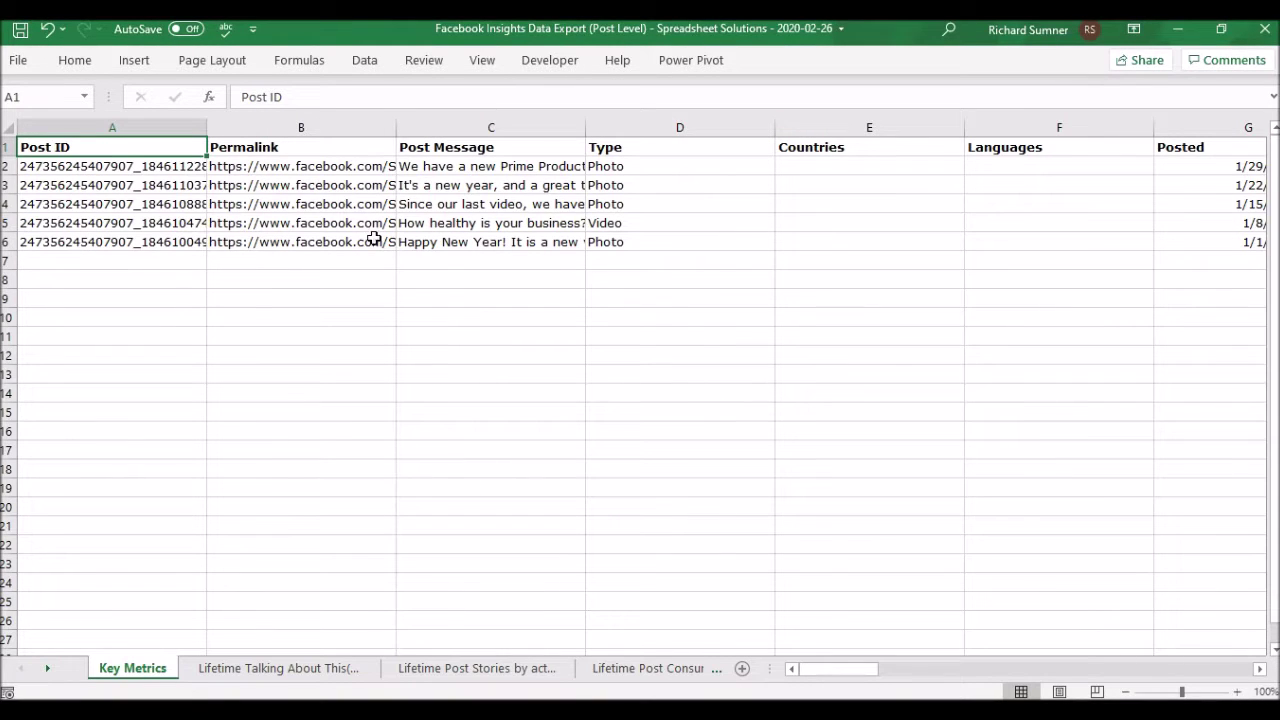
{"action": "left_click", "coordinate": [786, 217]}
{"action": "key", "text": "Right"}
{"action": "key", "text": "Right"}
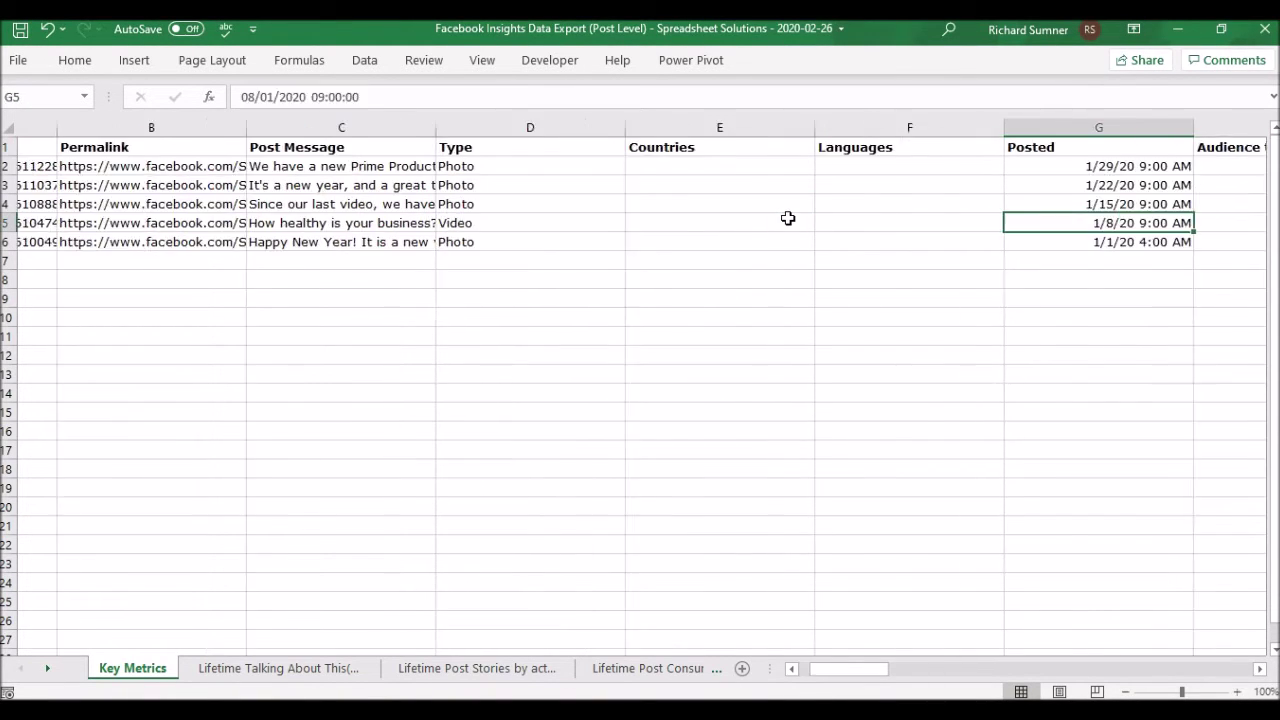
{"action": "key", "text": "Right"}
{"action": "key", "text": "Right"}
{"action": "key", "text": "Right"}
{"action": "key", "text": "Right"}
{"action": "key", "text": "Right"}
{"action": "key", "text": "Left"}
{"action": "key", "text": "Left"}
{"action": "key", "text": "Left"}
{"action": "key", "text": "Left"}
{"action": "key", "text": "Left"}
{"action": "key", "text": "Left"}
{"action": "key", "text": "Right"}
Step: Examine the post dates in the Posted column, from the first post to the last and back to G2
{"action": "key", "text": "Up"}
{"action": "key", "text": "Up"}
{"action": "key", "text": "Up"}
{"action": "key", "text": "Down"}
{"action": "key", "text": "Down"}
{"action": "key", "text": "Down"}
{"action": "key", "text": "Down"}
{"action": "key", "text": "Down"}
{"action": "key", "text": "Up"}
{"action": "key", "text": "Up"}
{"action": "key", "text": "Up"}
{"action": "key", "text": "Up"}
{"action": "key", "text": "Up"}
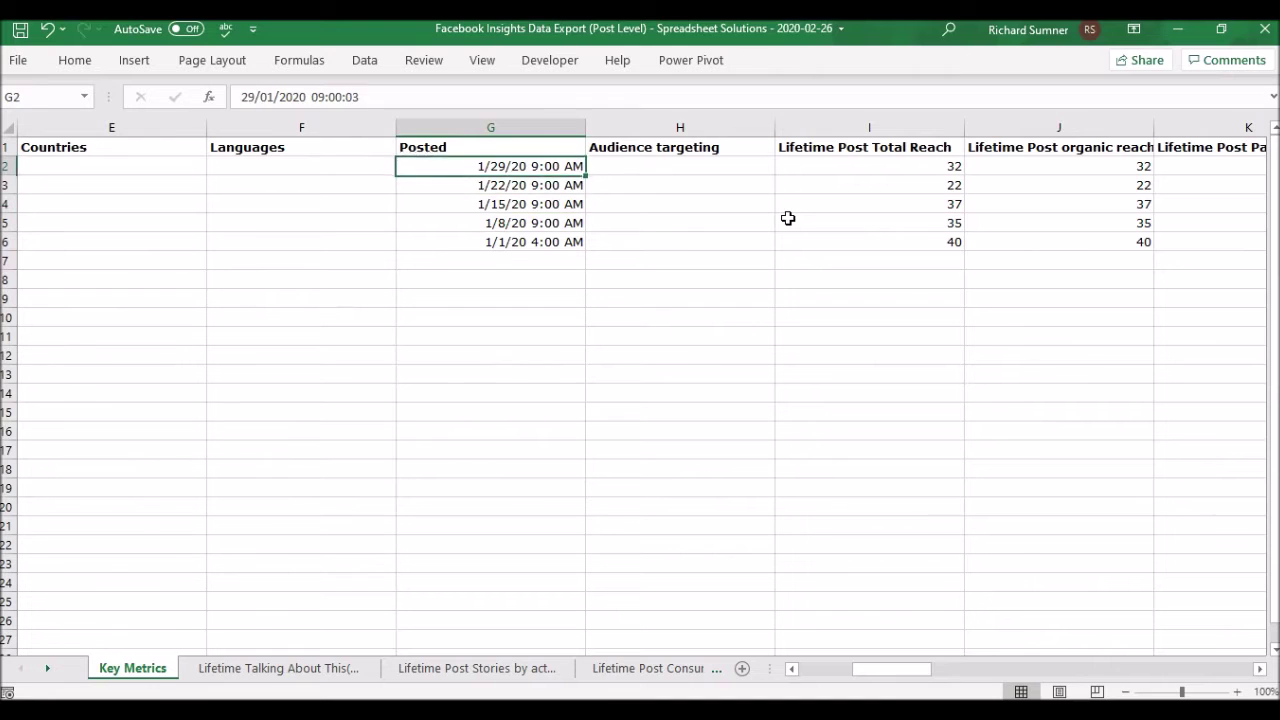
Step: Examine the lifetime reach and impressions columns for the first Facebook post, then return to cell A2
{"action": "key", "text": "Right"}
{"action": "key", "text": "Right"}
{"action": "key", "text": "Right"}
{"action": "key", "text": "Right"}
{"action": "key", "text": "Right"}
{"action": "key", "text": "Left"}
{"action": "key", "text": "Left"}
{"action": "key", "text": "Left"}
{"action": "key", "text": "Right"}
{"action": "key", "text": "Right"}
{"action": "key", "text": "Right"}
{"action": "key", "text": "Right"}
{"action": "key", "text": "Left"}
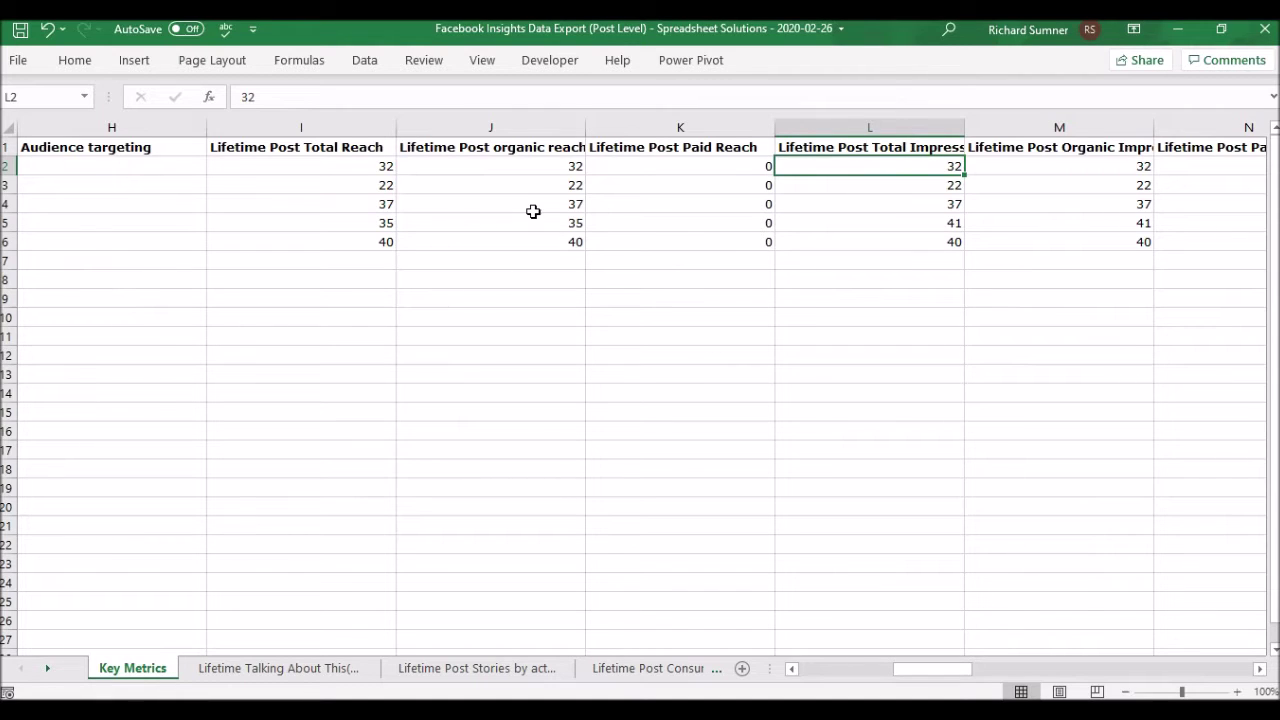
{"action": "key", "text": "Left"}
{"action": "key", "text": "Left"}
{"action": "key", "text": "Home"}
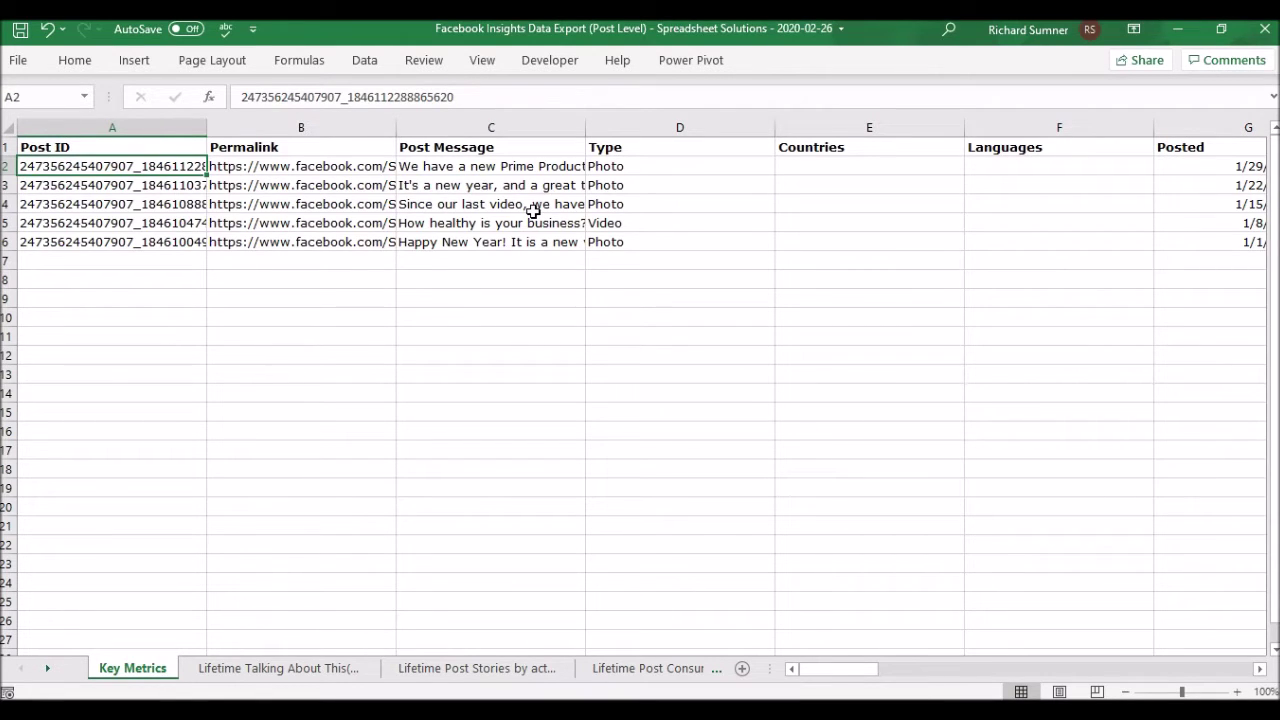
Step: Switch to the Marketing Hub workbook and examine the means of data collection settings on its Intro & Setup sheet
{"action": "left_click", "coordinate": [380, 711]}
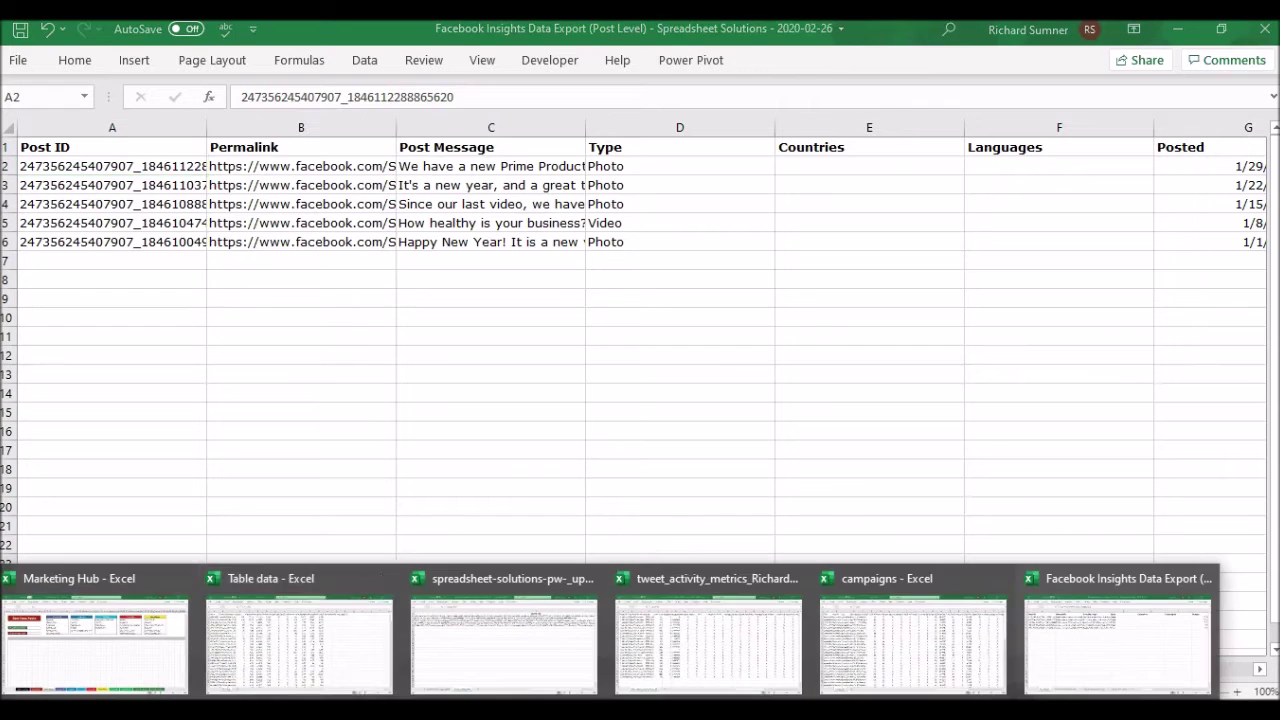
{"action": "left_click", "coordinate": [117, 658]}
{"action": "left_click", "coordinate": [137, 666]}
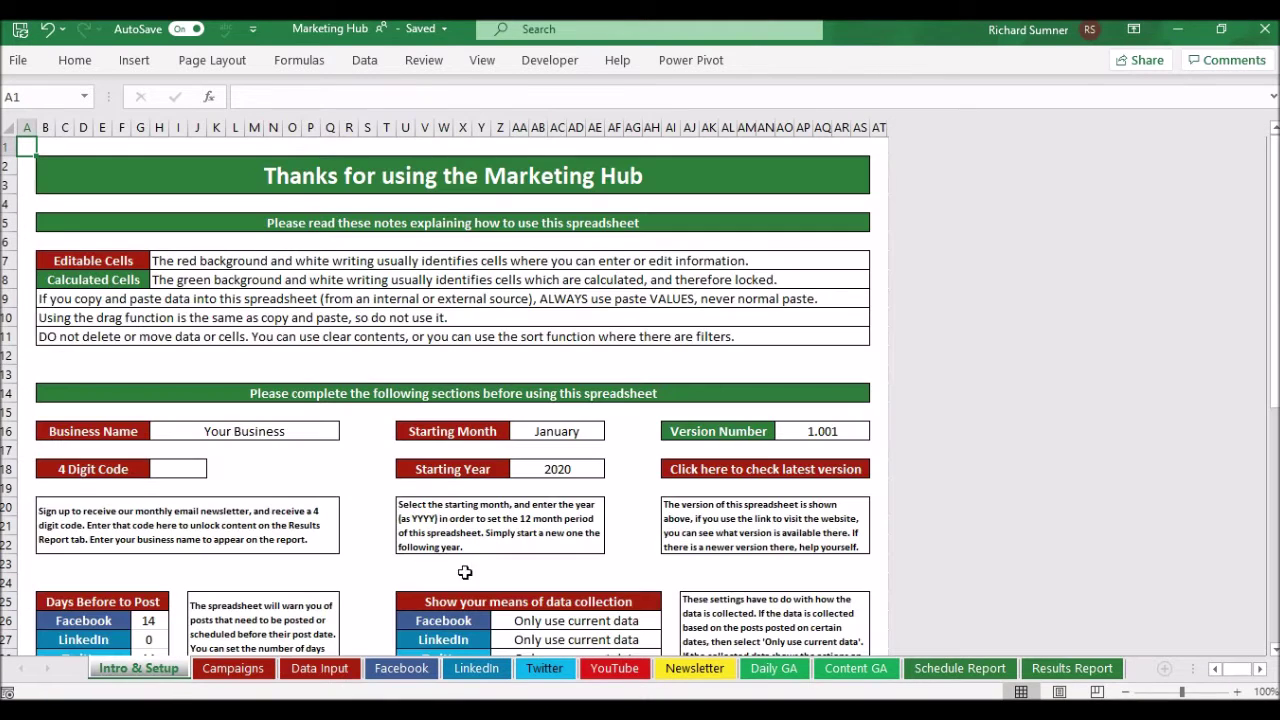
{"action": "scroll", "coordinate": [561, 573], "scroll_direction": "down", "scroll_amount": 1}
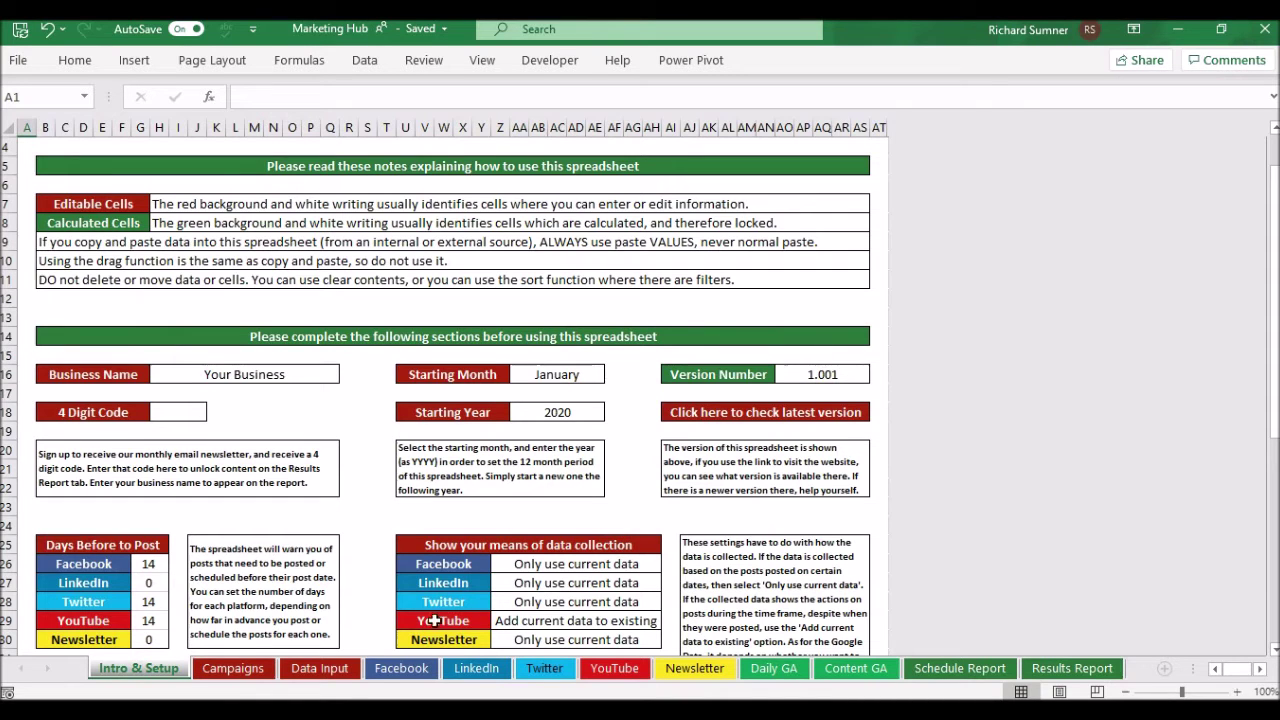
Step: Switch to the Table data workbook and examine the video titles and publish dates down to row 13
{"action": "mouse_move", "coordinate": [435, 708]}
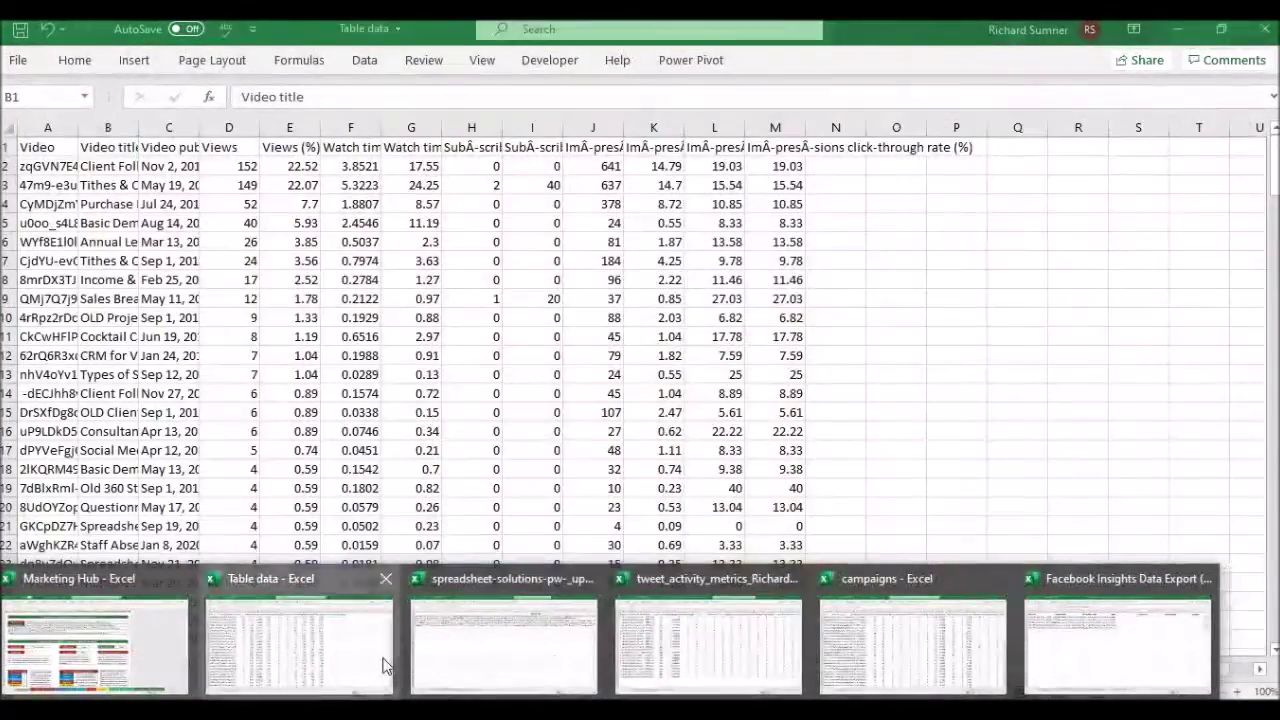
{"action": "left_click", "coordinate": [386, 665]}
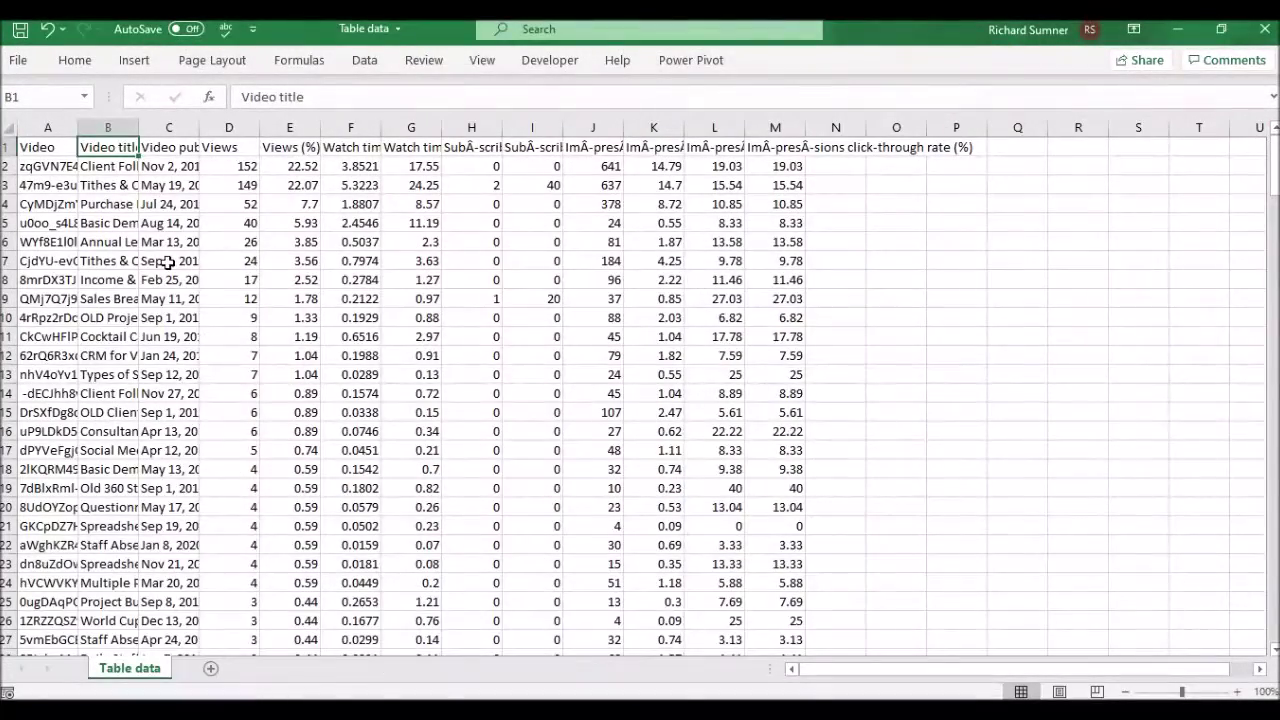
{"action": "left_click", "coordinate": [104, 184]}
{"action": "key", "text": "Down"}
{"action": "key", "text": "Down"}
{"action": "key", "text": "Right"}
{"action": "key", "text": "Down"}
{"action": "key", "text": "Down"}
{"action": "key", "text": "Down"}
{"action": "key", "text": "Down"}
{"action": "key", "text": "Down"}
{"action": "key", "text": "Down"}
{"action": "key", "text": "Down"}
{"action": "key", "text": "Down"}
{"action": "key", "text": "Down"}
{"action": "key", "text": "Down"}
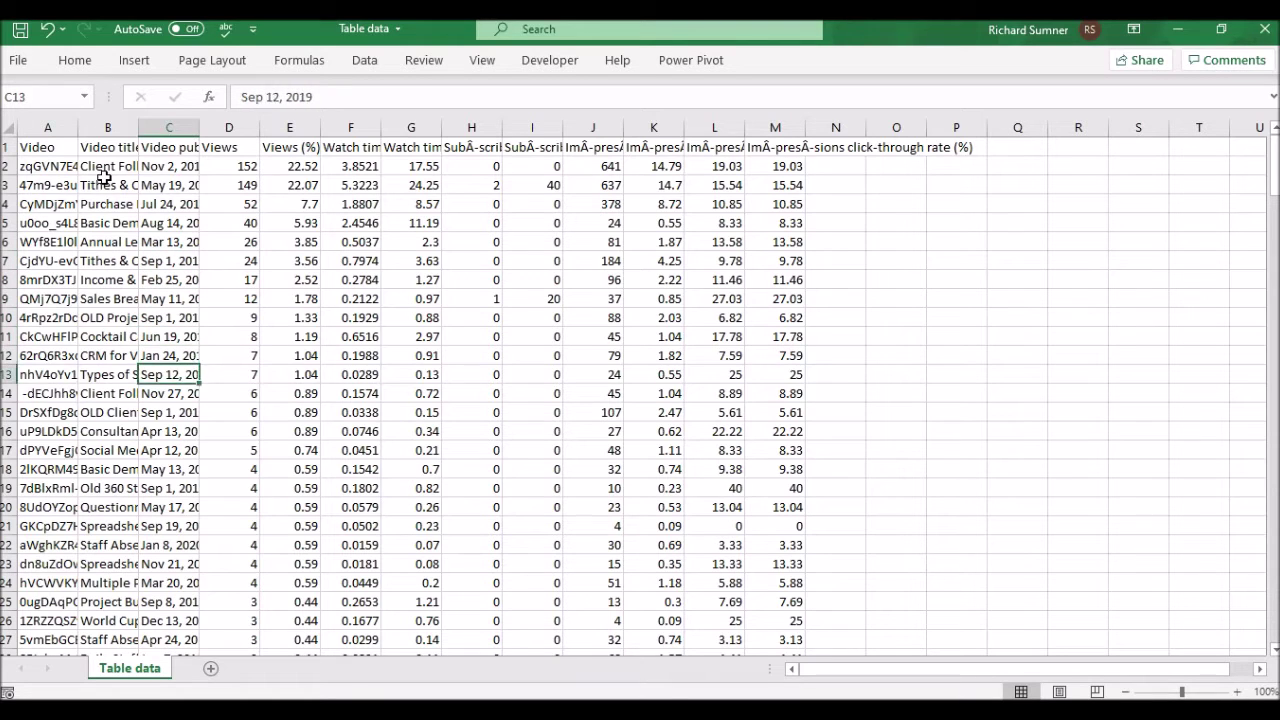
Step: Compare the publish dates with the Views column around rows 11 to 13, then follow the Views column up to D2
{"action": "key", "text": "Up"}
{"action": "key", "text": "Up"}
{"action": "key", "text": "Right"}
{"action": "key", "text": "Left"}
{"action": "key", "text": "Down"}
{"action": "key", "text": "Down"}
{"action": "key", "text": "Right"}
{"action": "key", "text": "Up"}
{"action": "key", "text": "Up"}
{"action": "key", "text": "Up"}
{"action": "key", "text": "Up"}
{"action": "key", "text": "Up"}
{"action": "key", "text": "Up"}
{"action": "key", "text": "Up"}
{"action": "key", "text": "Up"}
{"action": "key", "text": "Up"}
{"action": "key", "text": "Up"}
{"action": "key", "text": "Up"}
{"action": "key", "text": "Up"}
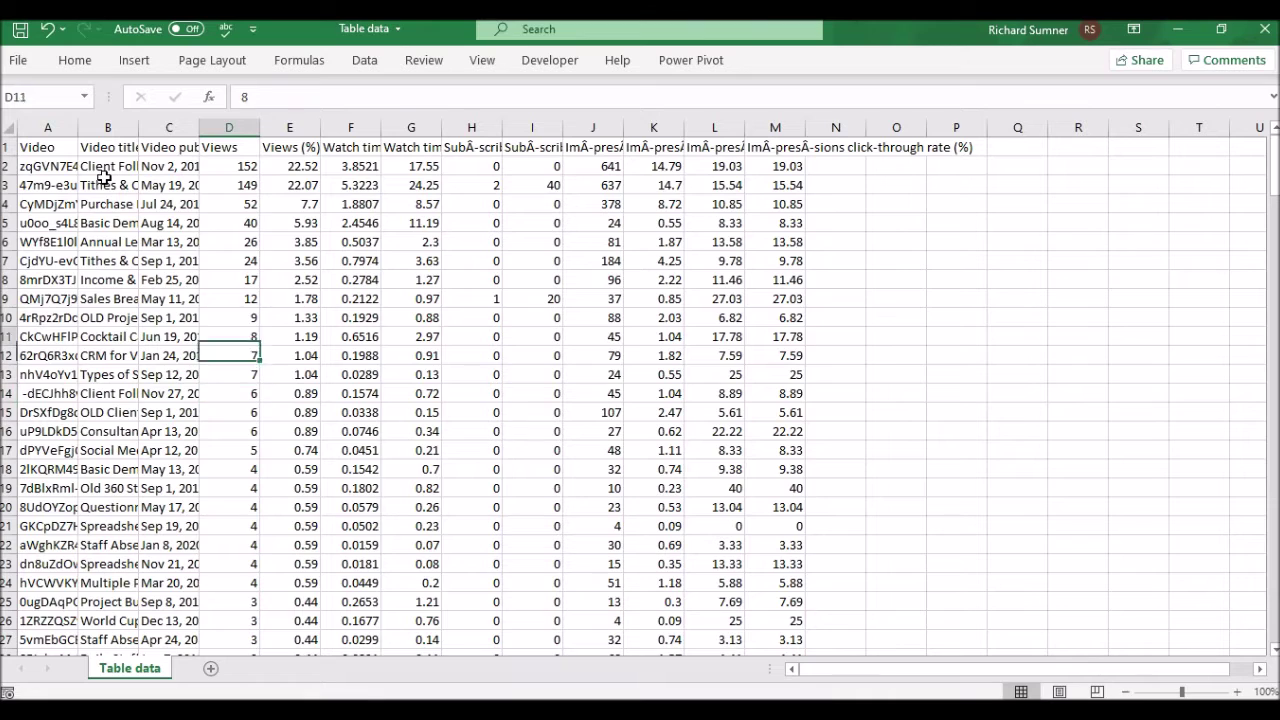
{"action": "key", "text": "Up"}
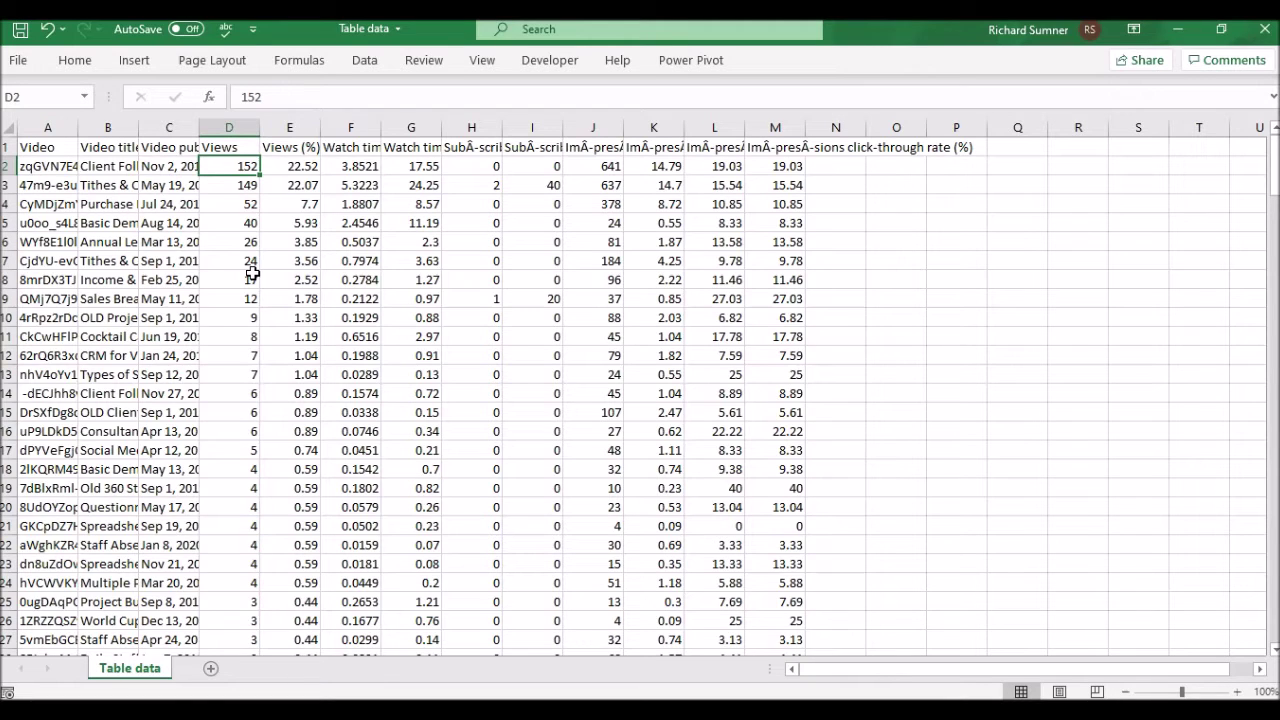
Step: Examine the view counts of the YouTube videos down the Views column, from D2 past row 30
{"action": "key", "text": "Down"}
{"action": "key", "text": "Down"}
{"action": "key", "text": "Down"}
{"action": "key", "text": "Down"}
{"action": "key", "text": "Down"}
{"action": "key", "text": "Down"}
{"action": "key", "text": "Down"}
{"action": "key", "text": "Down"}
{"action": "key", "text": "Down"}
{"action": "key", "text": "Down"}
{"action": "key", "text": "Down"}
{"action": "key", "text": "Down"}
{"action": "key", "text": "Down"}
{"action": "key", "text": "Down"}
{"action": "key", "text": "Down"}
{"action": "key", "text": "Down"}
{"action": "key", "text": "Down"}
{"action": "key", "text": "Down"}
{"action": "key", "text": "Down"}
{"action": "key", "text": "Down"}
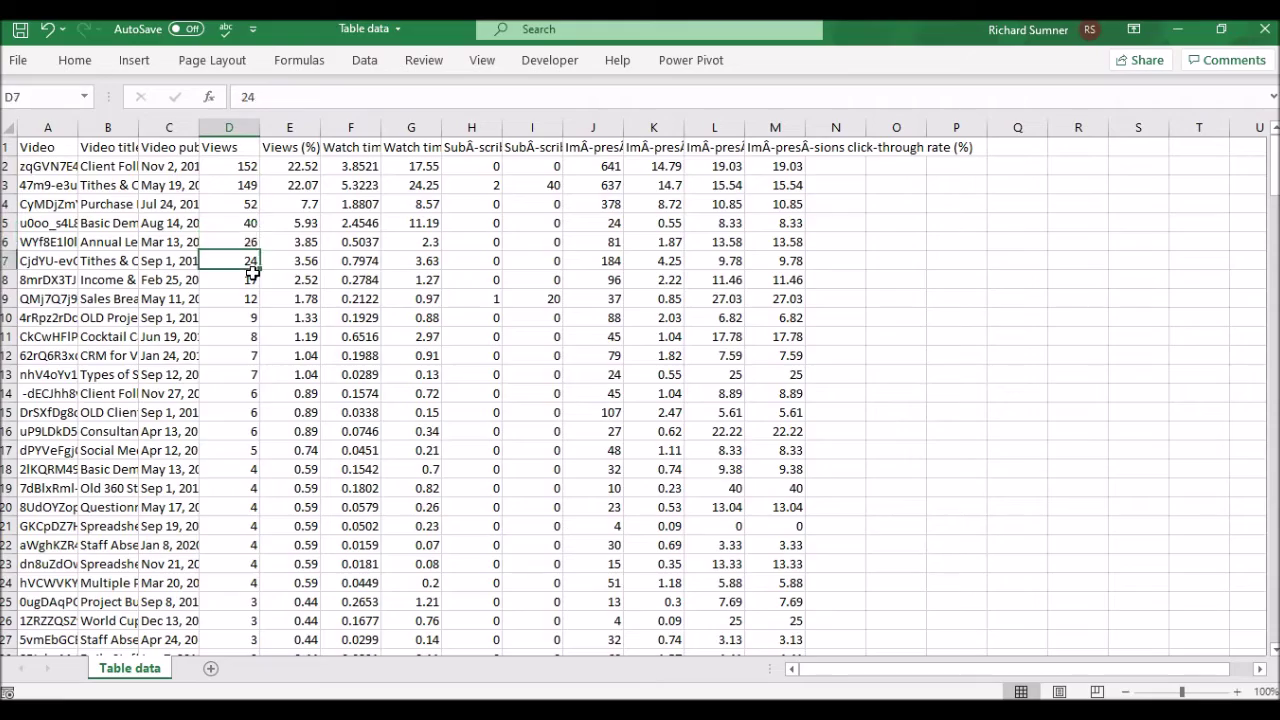
{"action": "key", "text": "Down"}
{"action": "key", "text": "Down"}
{"action": "key", "text": "Down"}
{"action": "key", "text": "Down"}
{"action": "key", "text": "Down"}
{"action": "key", "text": "Down"}
{"action": "key", "text": "Down"}
{"action": "key", "text": "Down"}
{"action": "key", "text": "Down"}
{"action": "key", "text": "Down"}
{"action": "key", "text": "Down"}
{"action": "key", "text": "Down"}
{"action": "key", "text": "Down"}
{"action": "key", "text": "Down"}
{"action": "key", "text": "Down"}
{"action": "key", "text": "Down"}
{"action": "key", "text": "Down"}
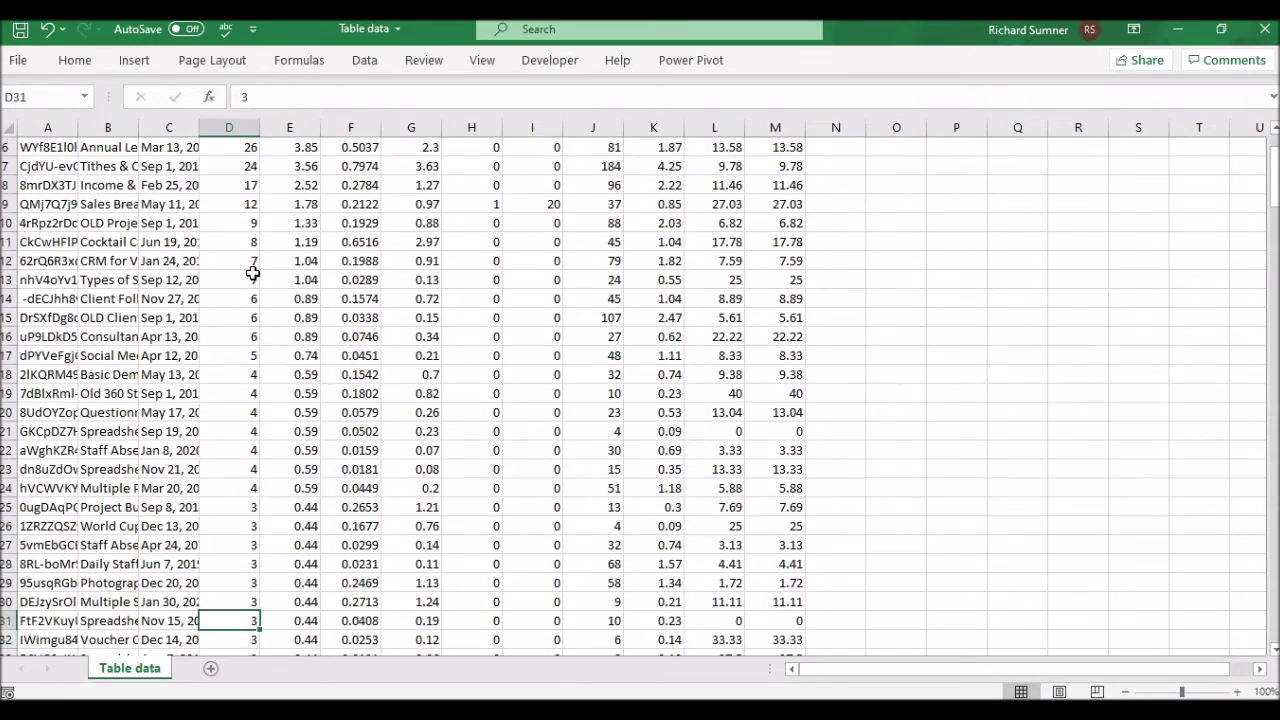
Step: Examine the remaining view counts down the Views column to row 42, then return to the Video header in A1
{"action": "key", "text": "Down"}
{"action": "key", "text": "Down"}
{"action": "key", "text": "Down"}
{"action": "key", "text": "Down"}
{"action": "key", "text": "Down"}
{"action": "key", "text": "Down"}
{"action": "key", "text": "Down"}
{"action": "key", "text": "Down"}
{"action": "key", "text": "Down"}
{"action": "key", "text": "Down"}
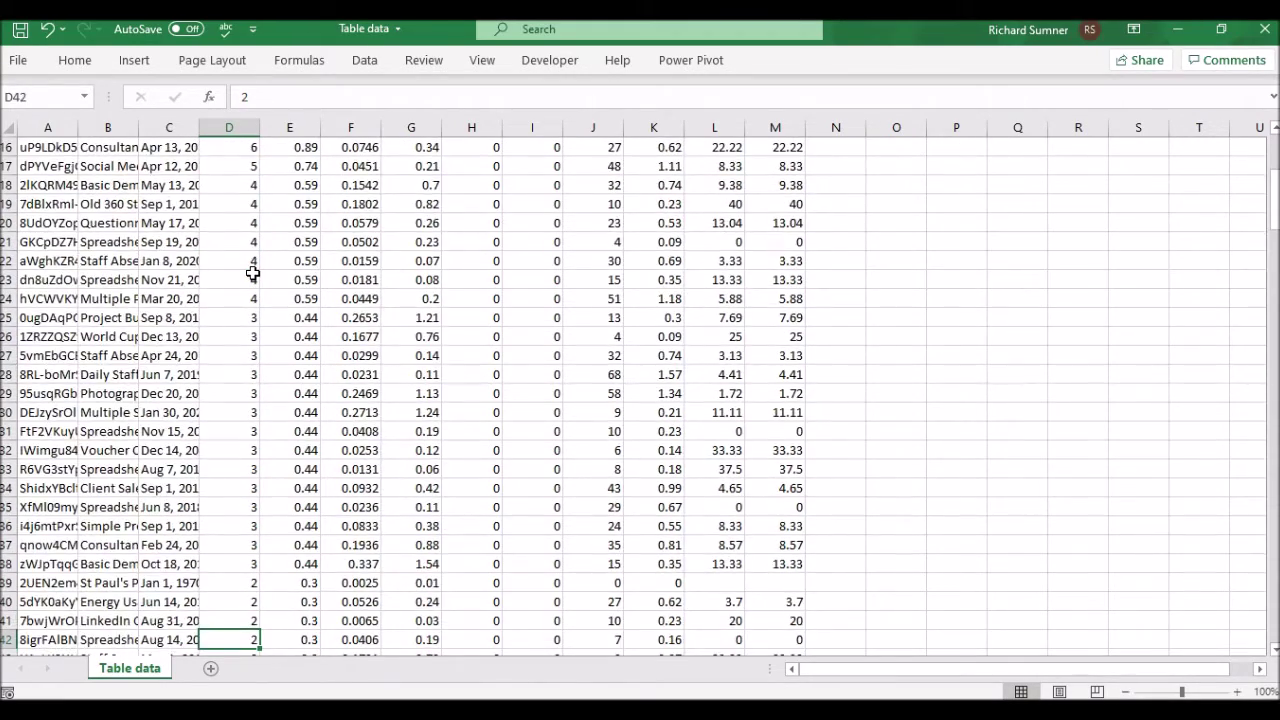
{"action": "key", "text": "ctrl+Up"}
{"action": "key", "text": "ctrl+Left"}
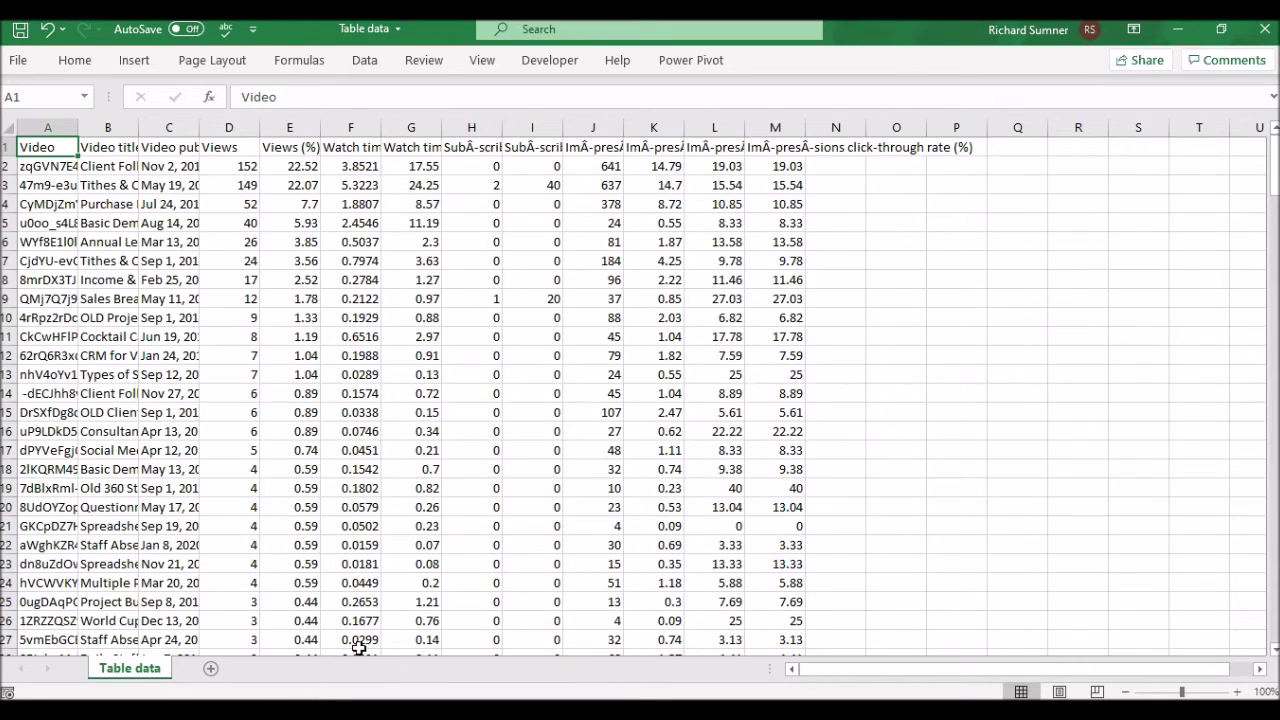
Step: Switch to the Marketing Hub workbook, check Facebook's means of data collection setting, and open the Data Input sheet
{"action": "mouse_move", "coordinate": [606, 712]}
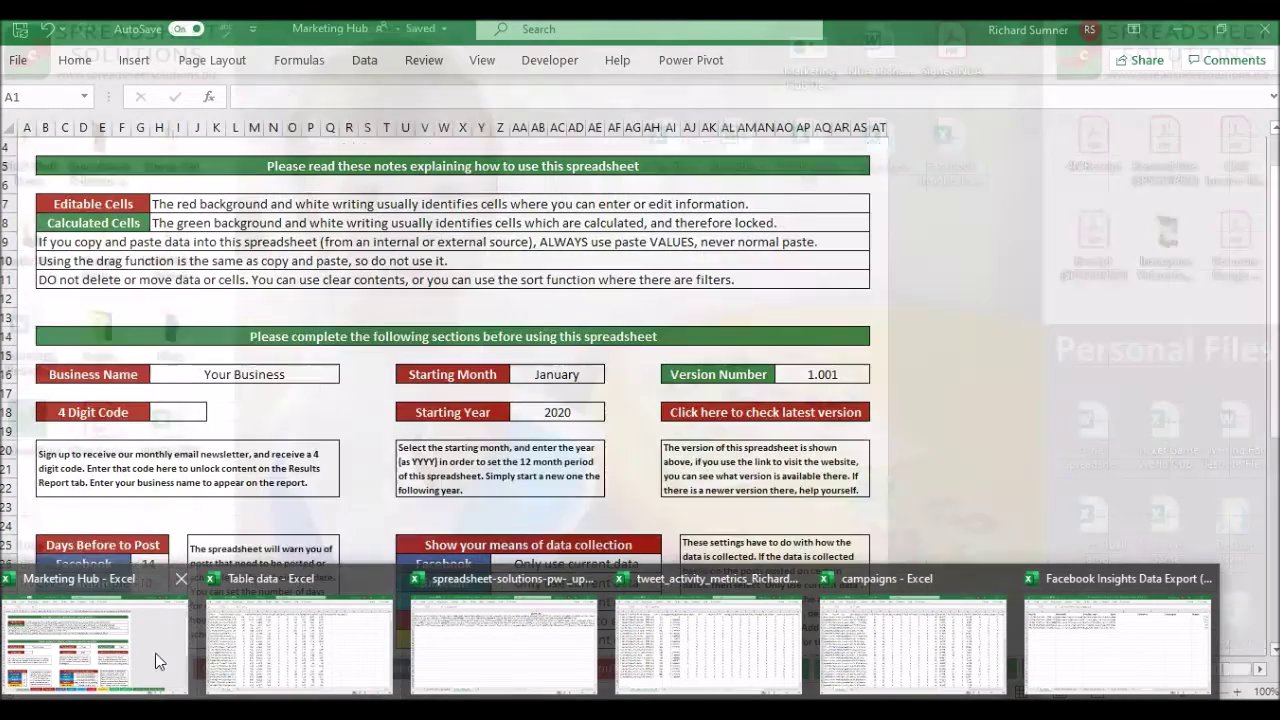
{"action": "left_click", "coordinate": [155, 653]}
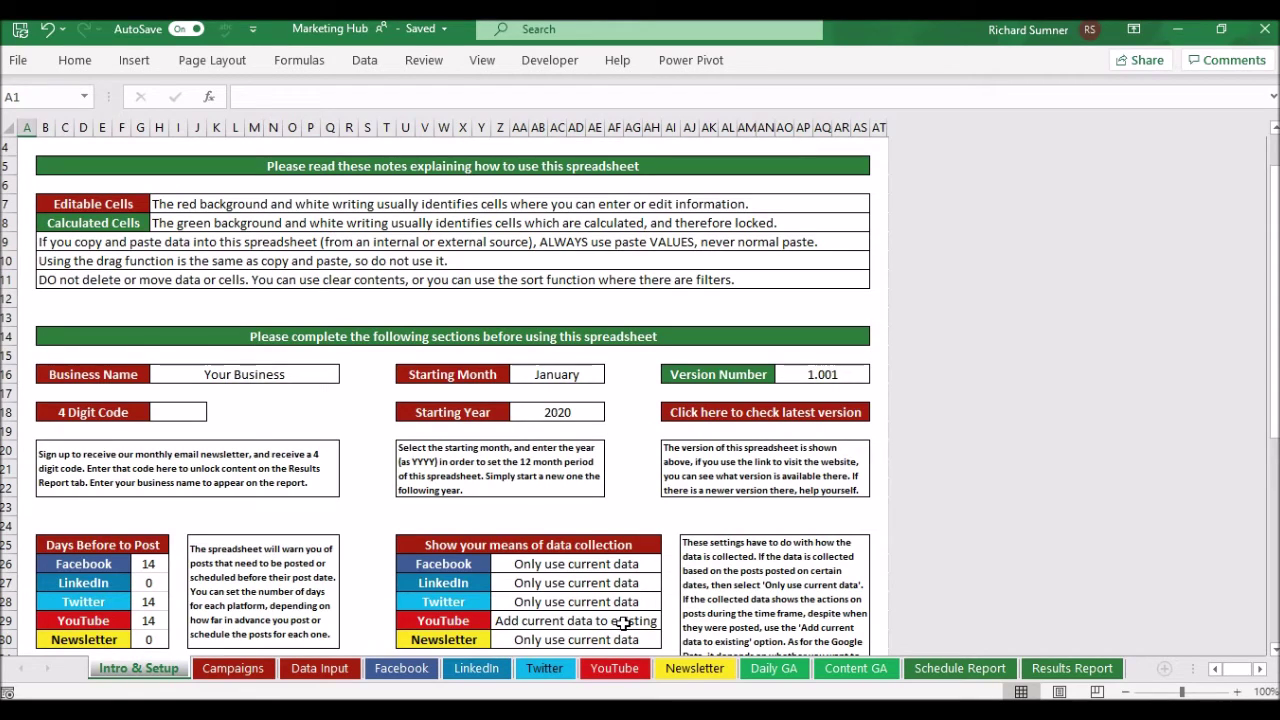
{"action": "left_click", "coordinate": [625, 563]}
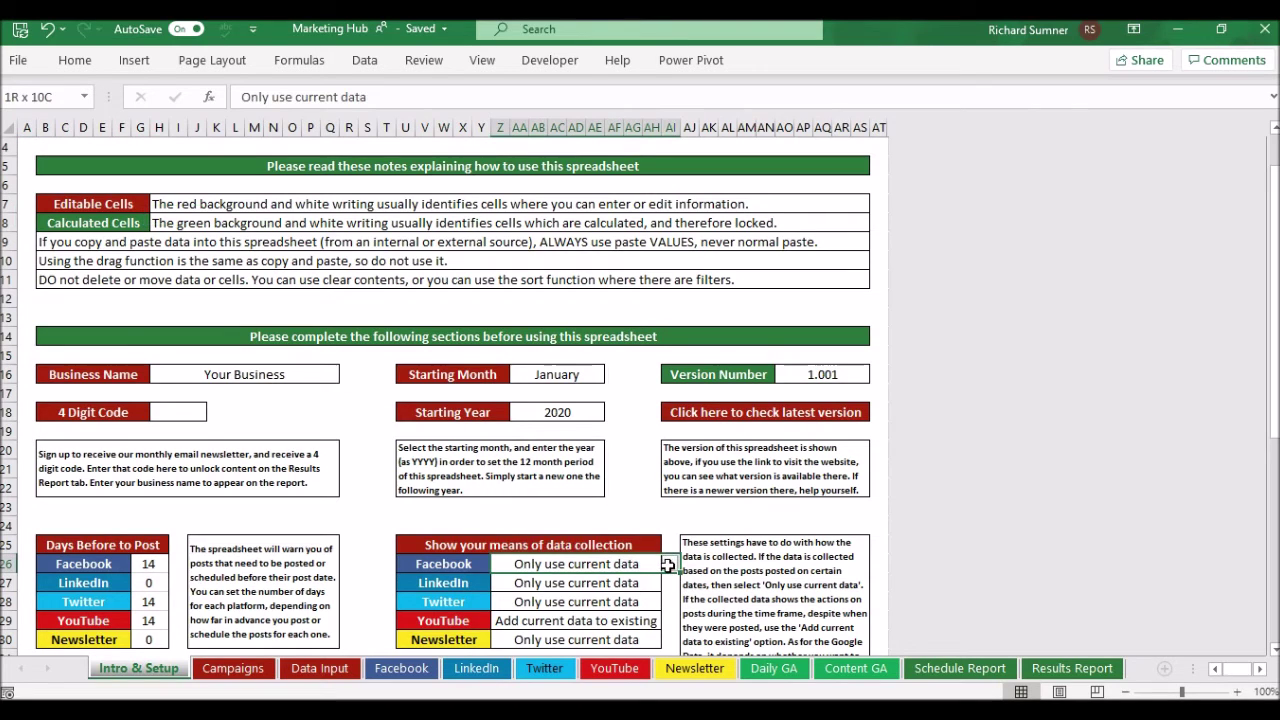
{"action": "left_click", "coordinate": [669, 565]}
{"action": "left_click", "coordinate": [668, 567]}
{"action": "left_click", "coordinate": [668, 567]}
{"action": "left_click", "coordinate": [673, 529]}
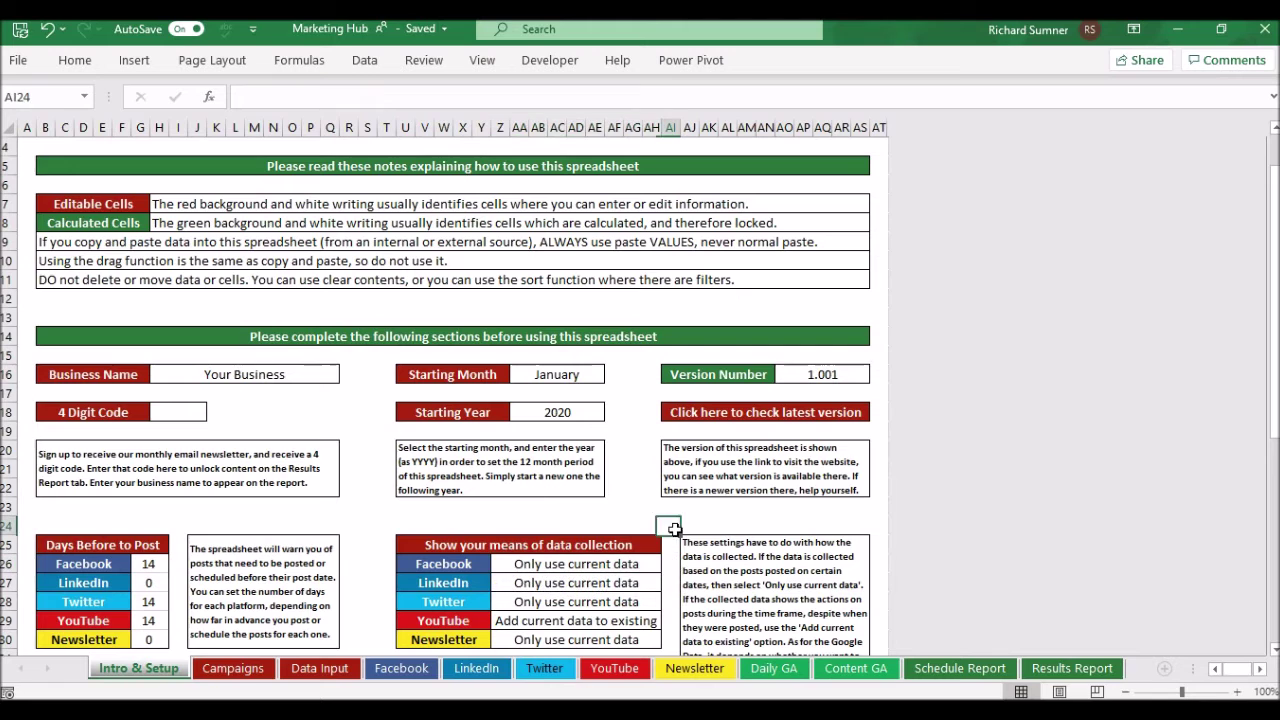
{"action": "scroll", "coordinate": [640, 550], "scroll_direction": "up", "scroll_amount": 1}
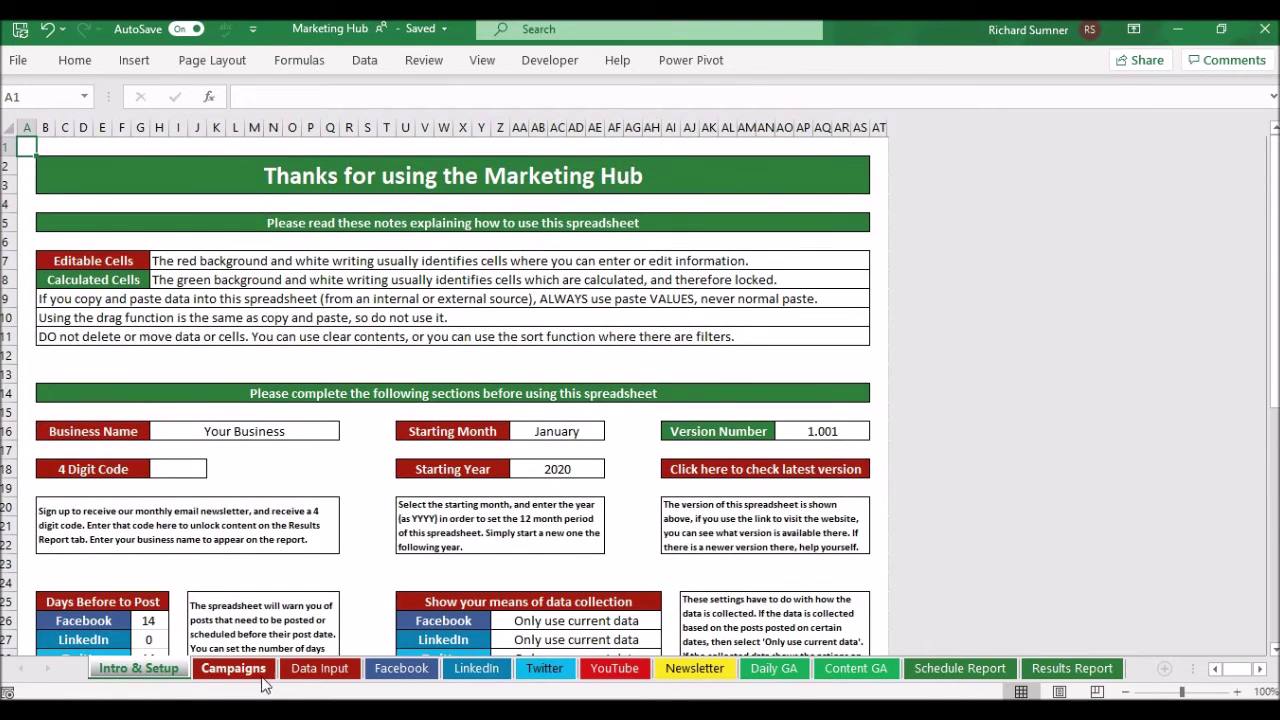
{"action": "left_click", "coordinate": [305, 670]}
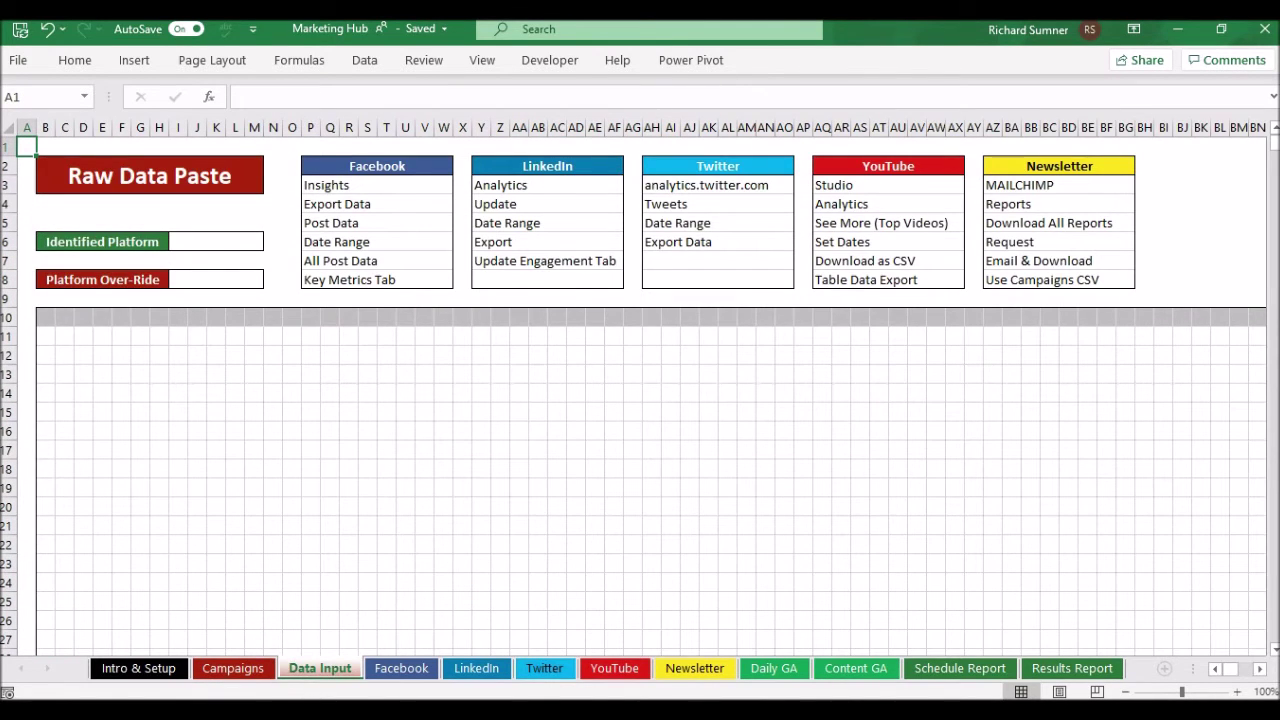
Step: Switch to the Facebook Insights Data Export workbook and examine the Post ID rows on the Key Metrics sheet
{"action": "left_click", "coordinate": [275, 715]}
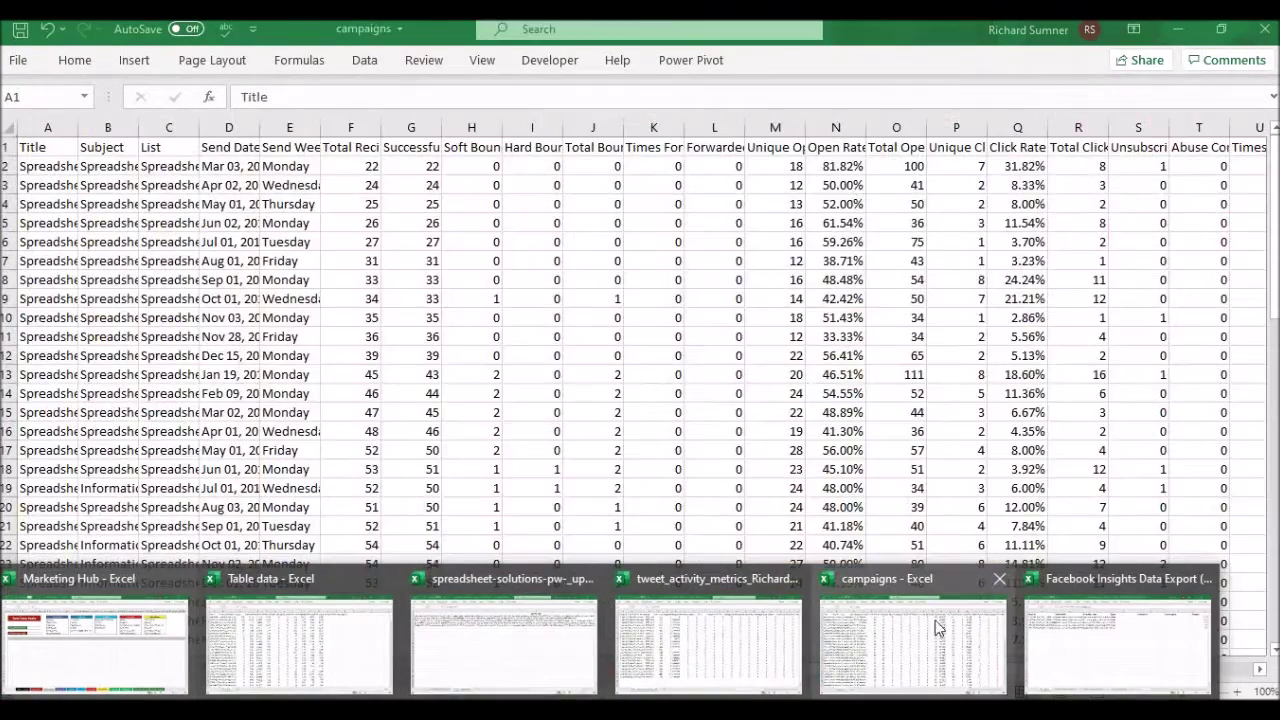
{"action": "left_click", "coordinate": [1050, 606]}
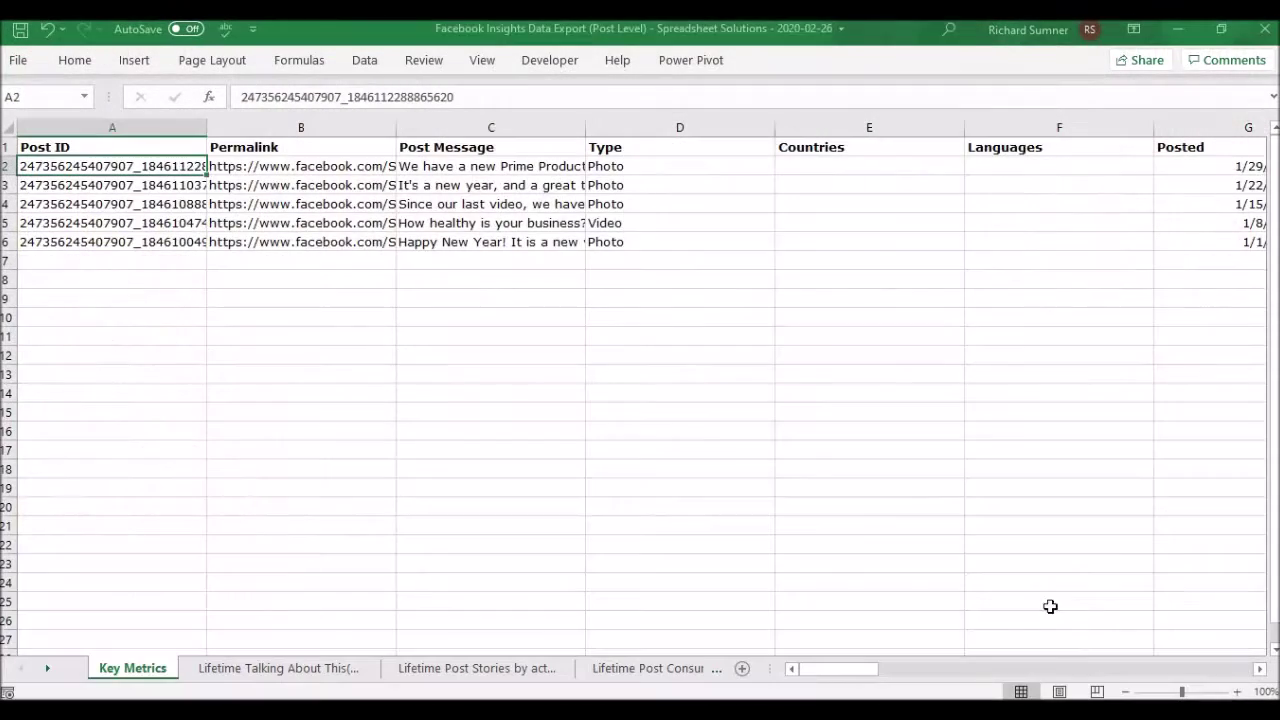
{"action": "left_click", "coordinate": [140, 149]}
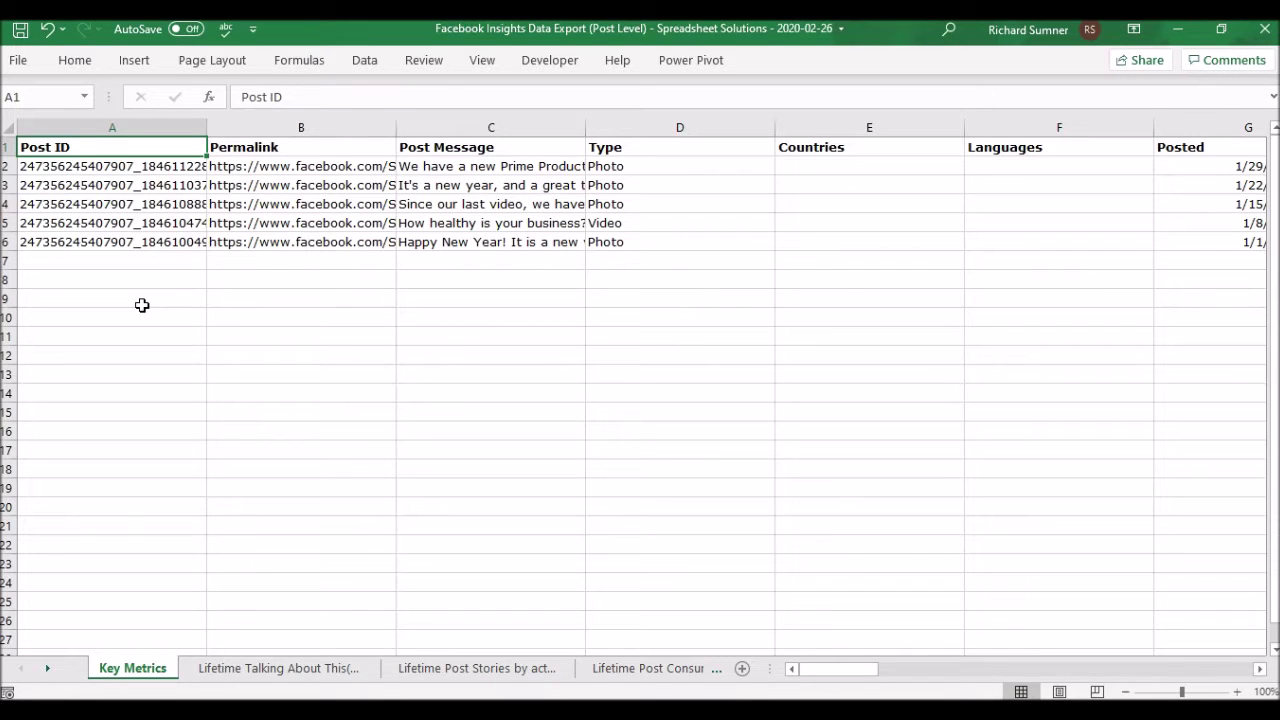
{"action": "key", "text": "Down"}
{"action": "key", "text": "Down"}
{"action": "key", "text": "Down"}
{"action": "key", "text": "Down"}
{"action": "key", "text": "Down"}
{"action": "key", "text": "Down"}
{"action": "key", "text": "Up"}
{"action": "key", "text": "Up"}
{"action": "key", "text": "Up"}
{"action": "key", "text": "Up"}
{"action": "key", "text": "Up"}
{"action": "key", "text": "Up"}
{"action": "key", "text": "Down"}
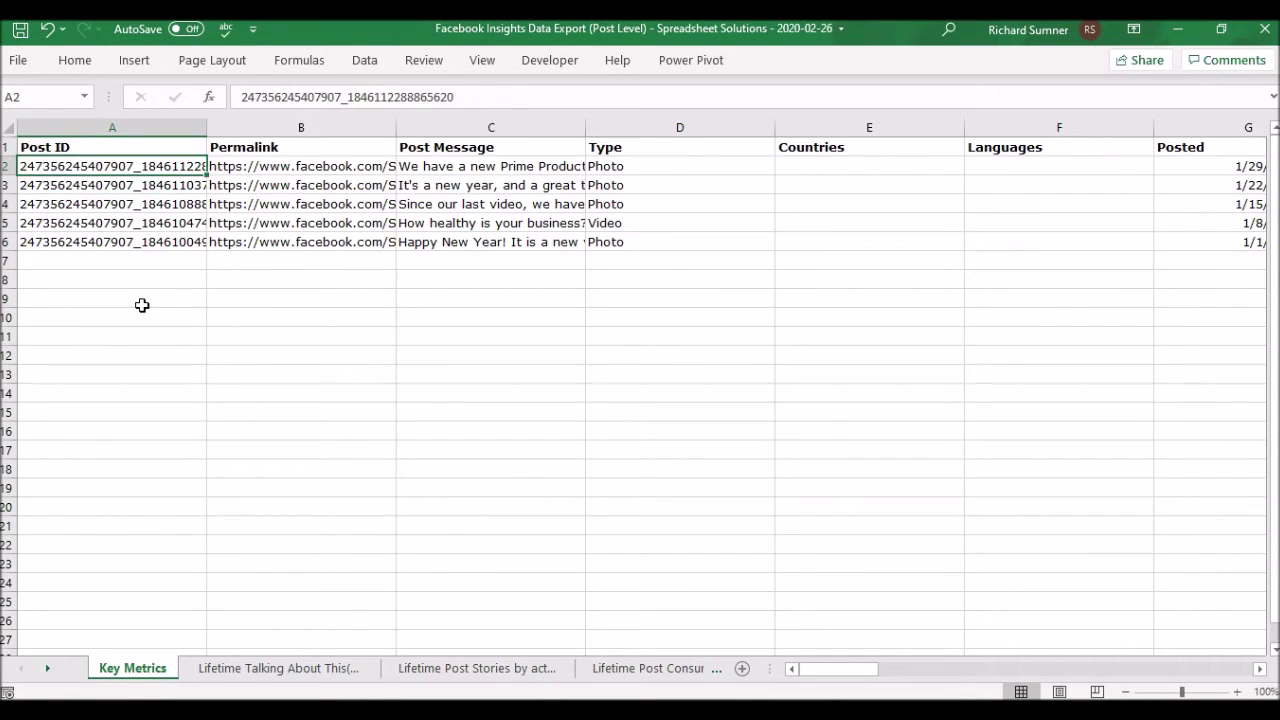
Step: Insert a blank row above the first post on the Key Metrics sheet and delete it again
{"action": "right_click", "coordinate": [6, 168]}
{"action": "left_click", "coordinate": [68, 319]}
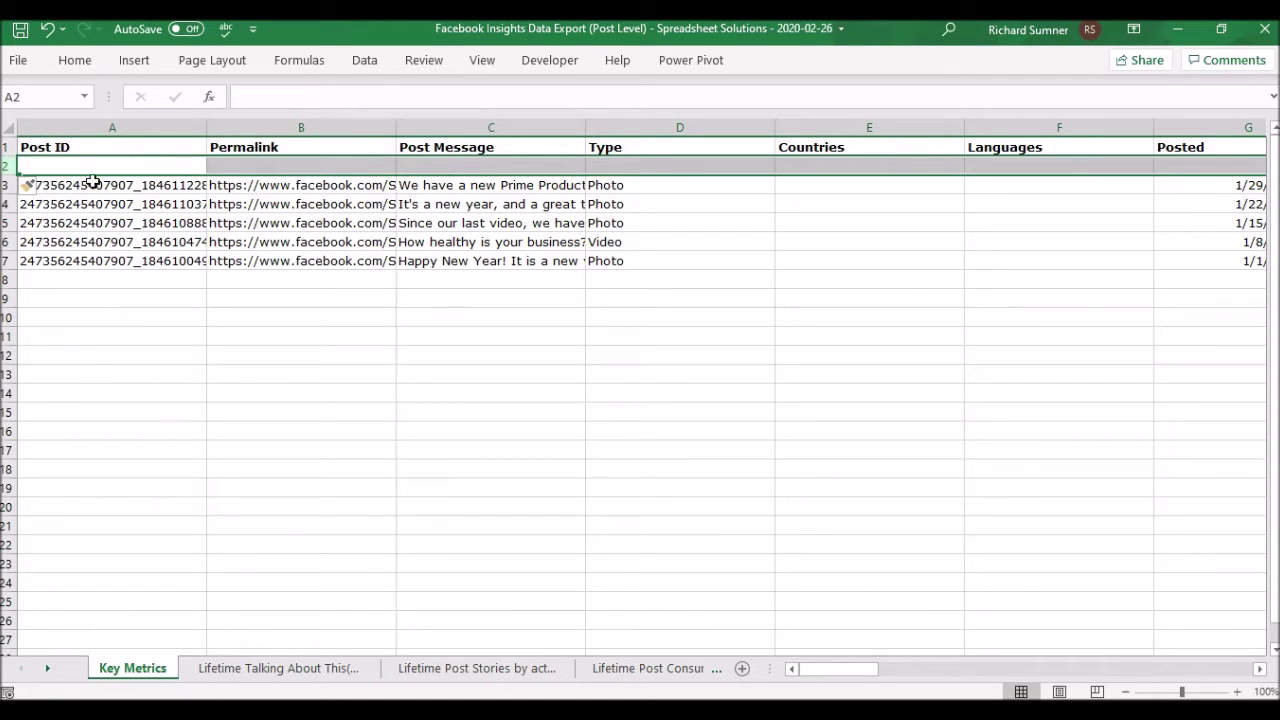
{"action": "right_click", "coordinate": [9, 166]}
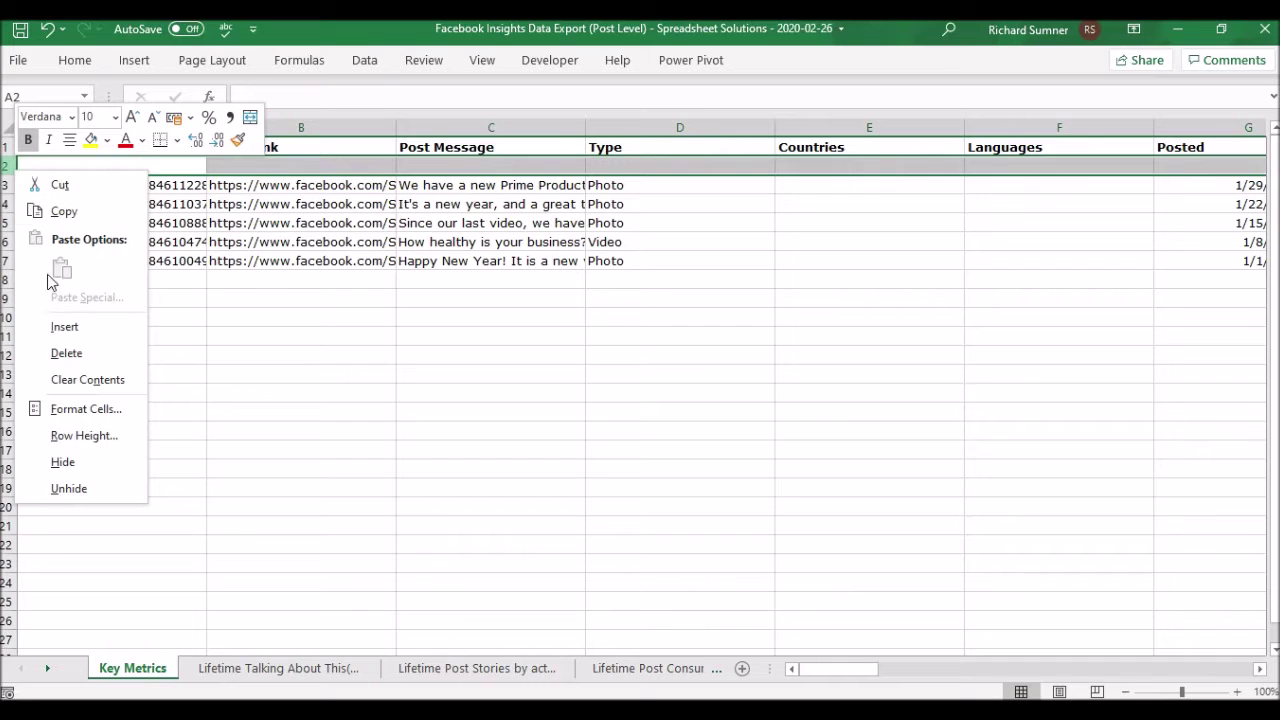
{"action": "left_click", "coordinate": [68, 352]}
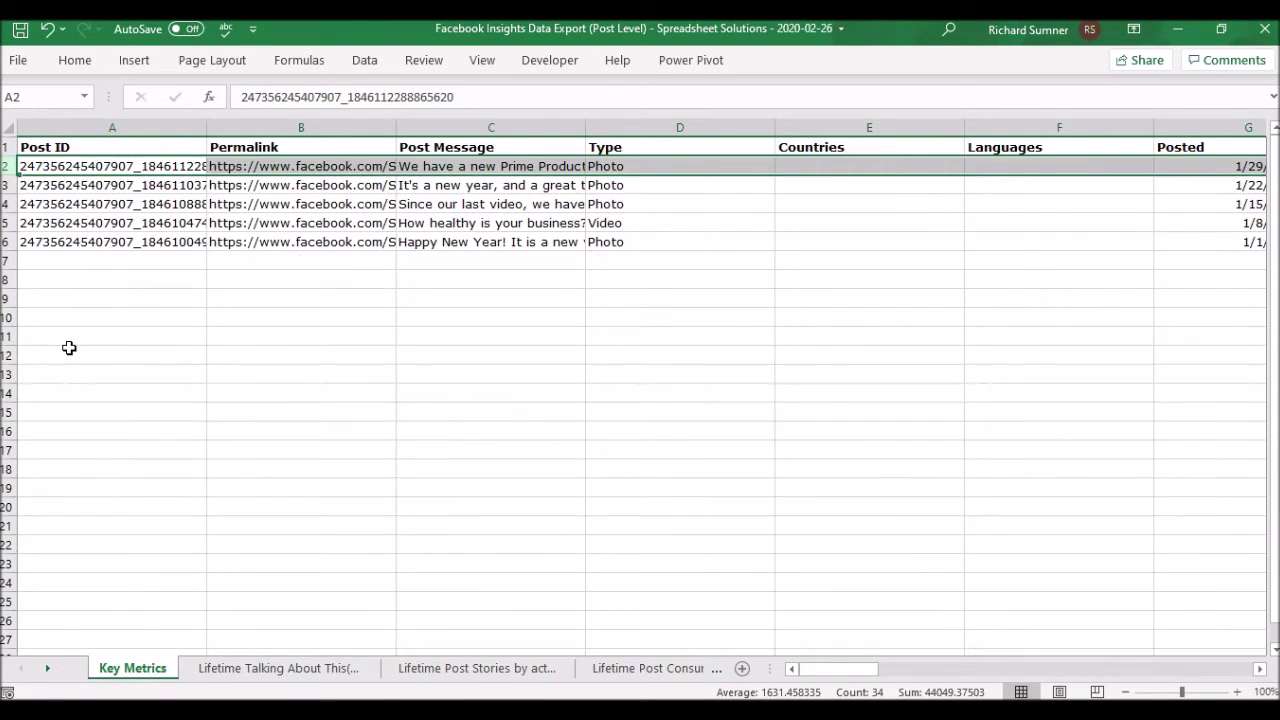
Step: Copy the whole Key Metrics data block, including its header row, from A1 through AH6
{"action": "left_click", "coordinate": [81, 150]}
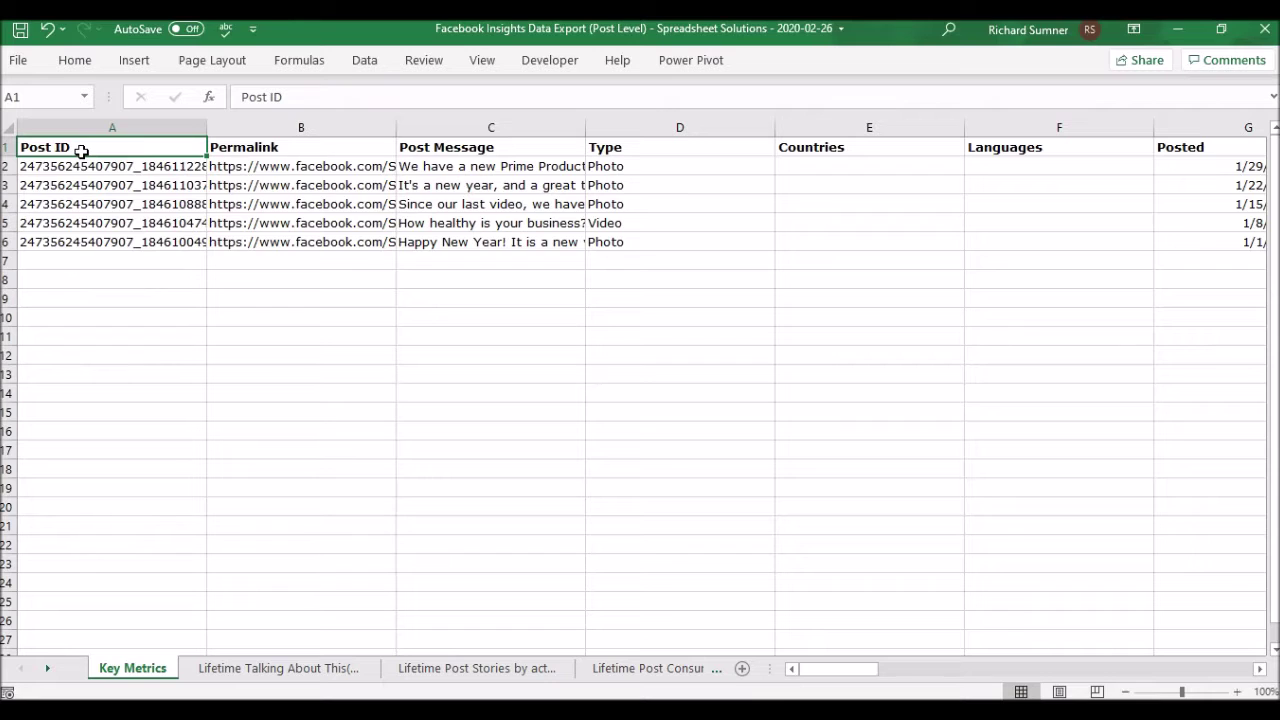
{"action": "key", "text": "shift+Down"}
{"action": "key", "text": "shift+Down"}
{"action": "key", "text": "shift+Down"}
{"action": "key", "text": "shift+Down"}
{"action": "key", "text": "shift+Down"}
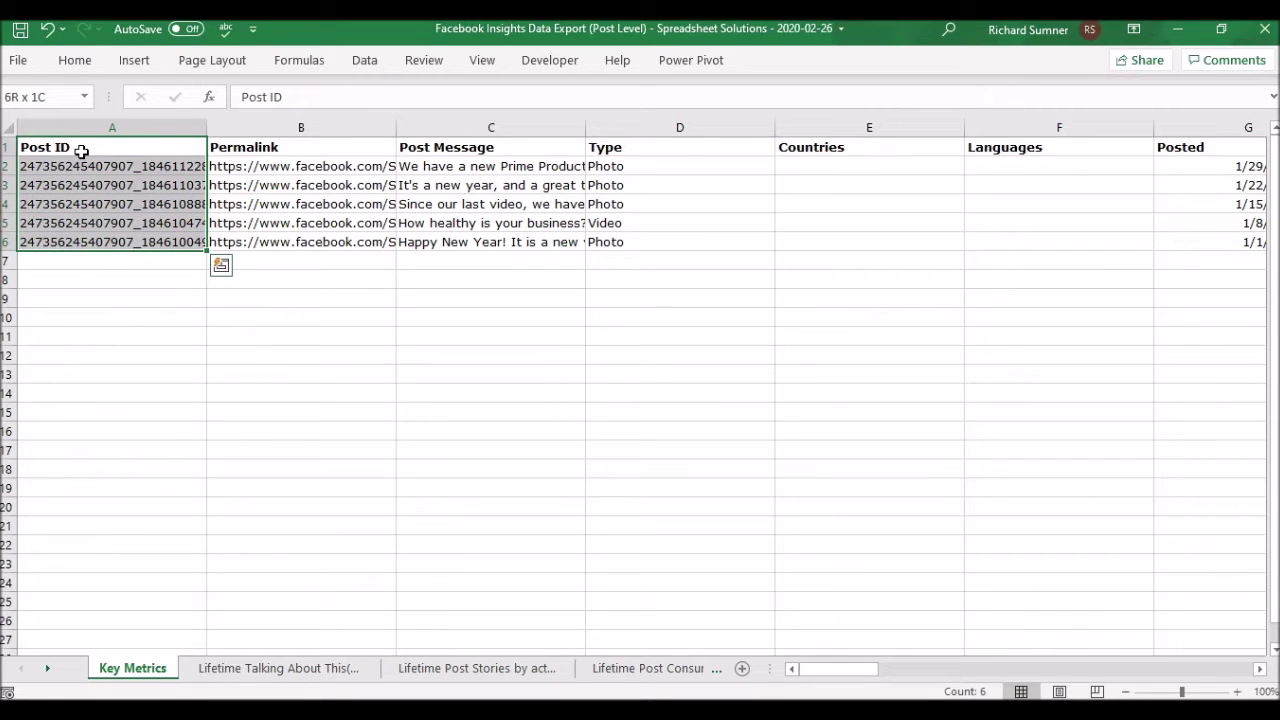
{"action": "left_click", "coordinate": [81, 150]}
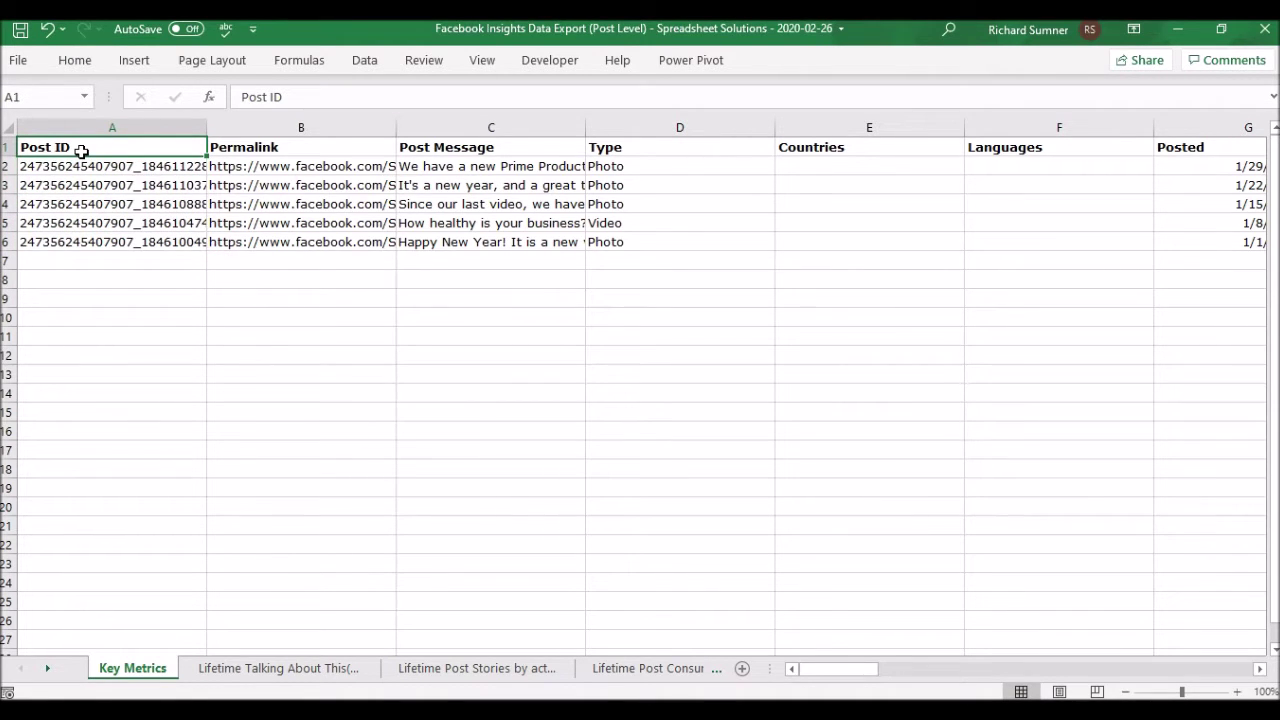
{"action": "key", "text": "ctrl+shift+Down"}
{"action": "key", "text": "ctrl+shift+Right"}
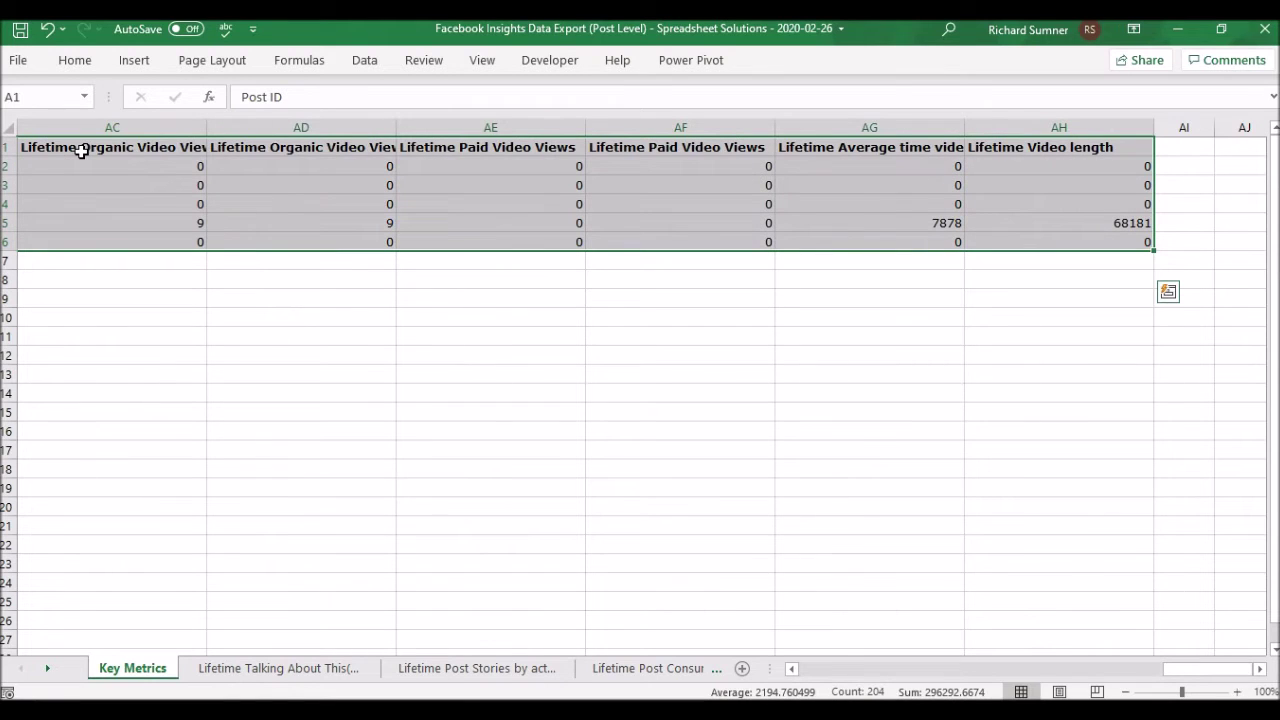
{"action": "right_click", "coordinate": [131, 140]}
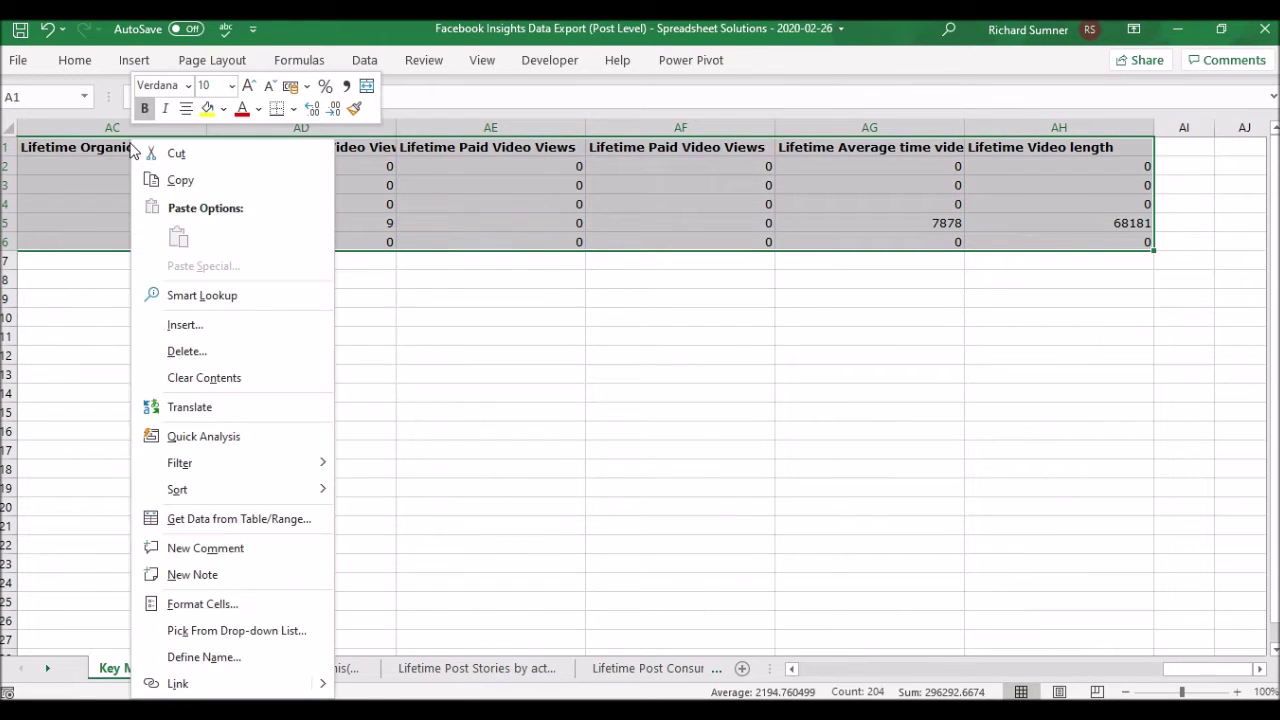
{"action": "left_click", "coordinate": [193, 181]}
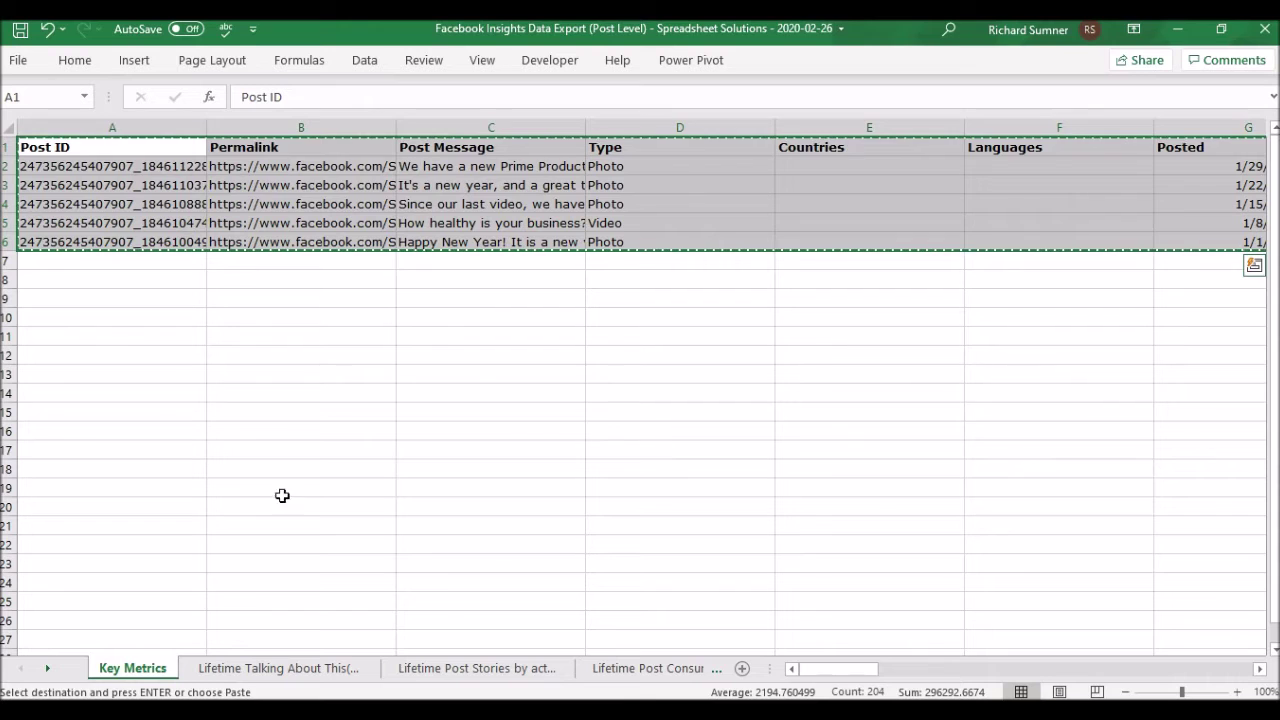
Step: Paste the copied Facebook data as values at B10 of the Marketing Hub's Data Input sheet
{"action": "left_click", "coordinate": [322, 710]}
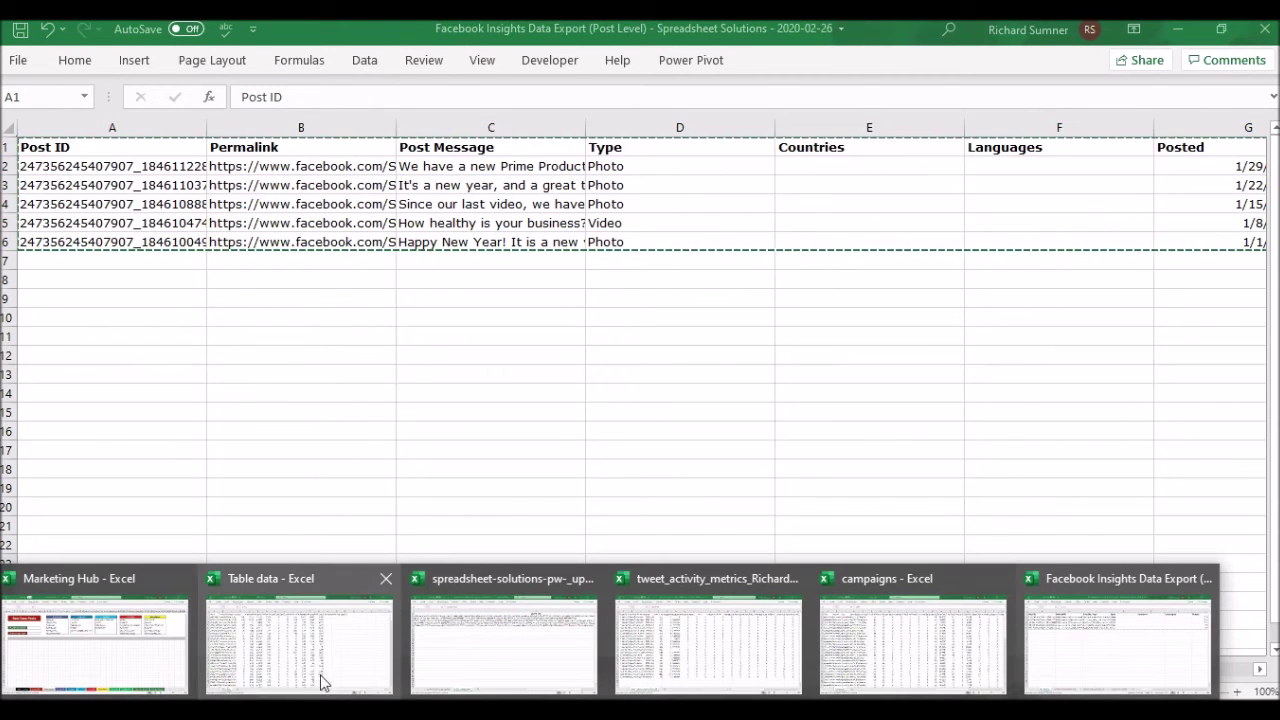
{"action": "left_click", "coordinate": [137, 649]}
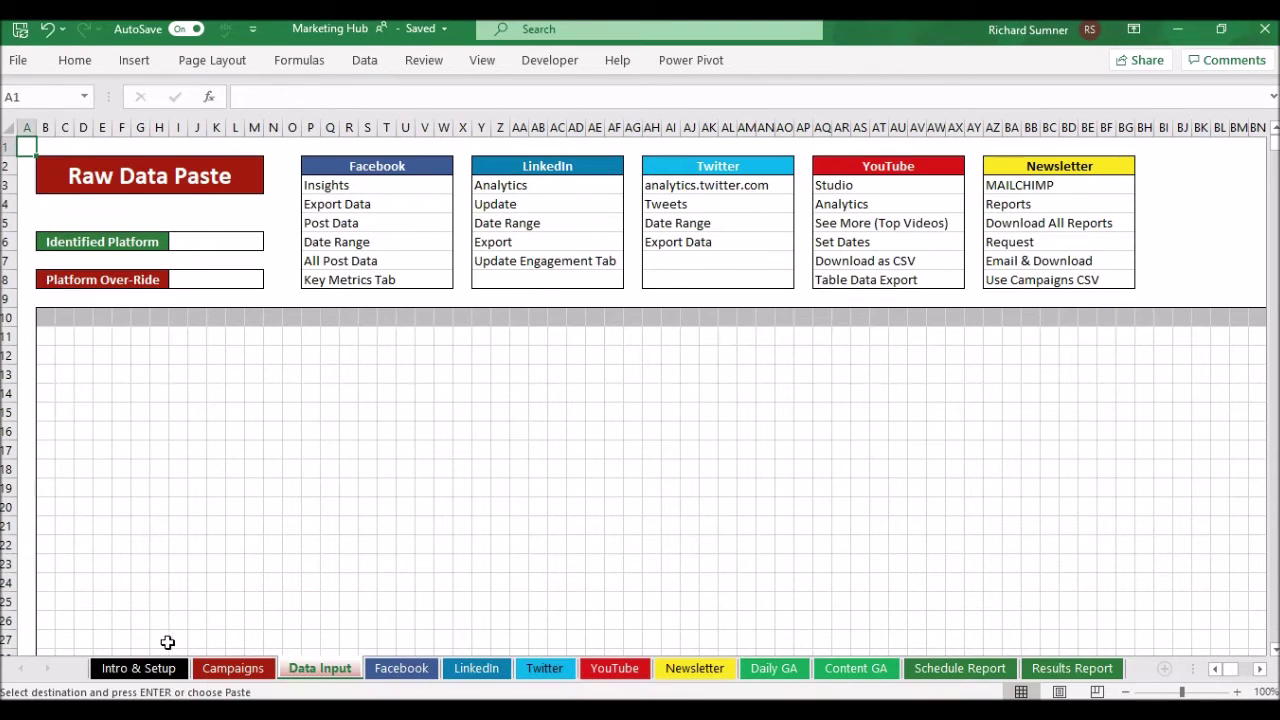
{"action": "left_click", "coordinate": [45, 318]}
{"action": "right_click", "coordinate": [45, 318]}
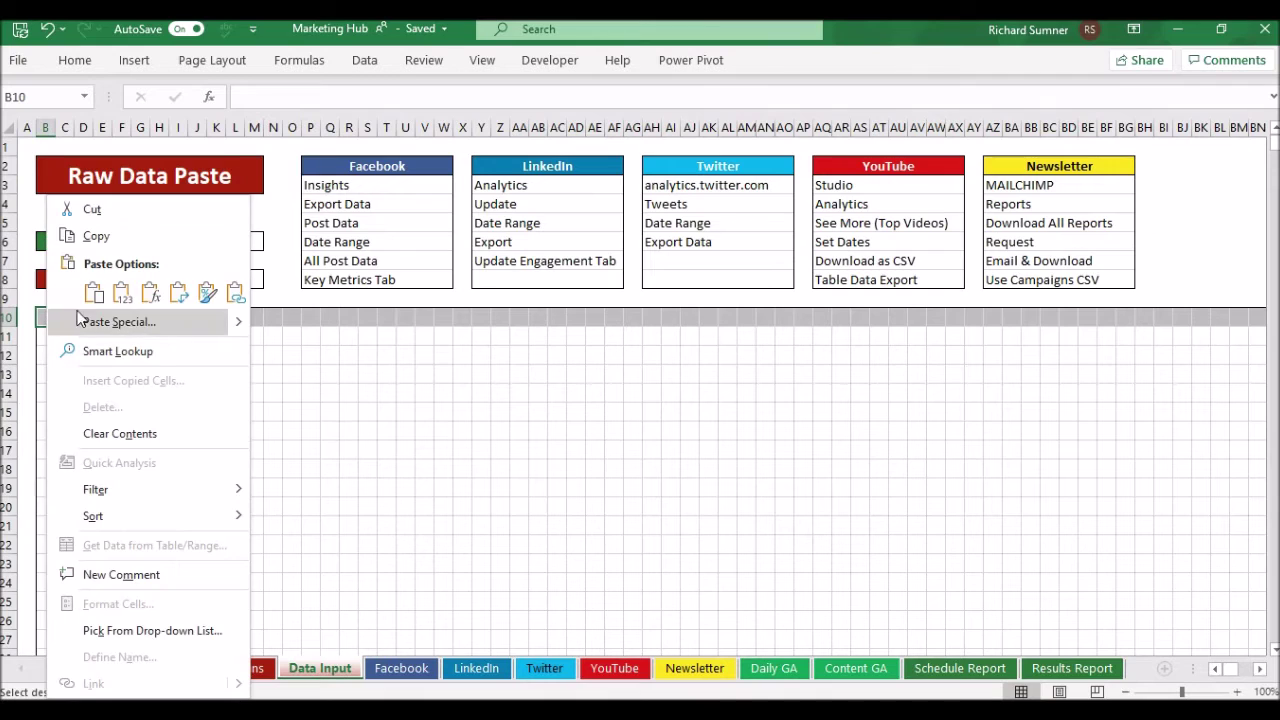
{"action": "left_click", "coordinate": [121, 293]}
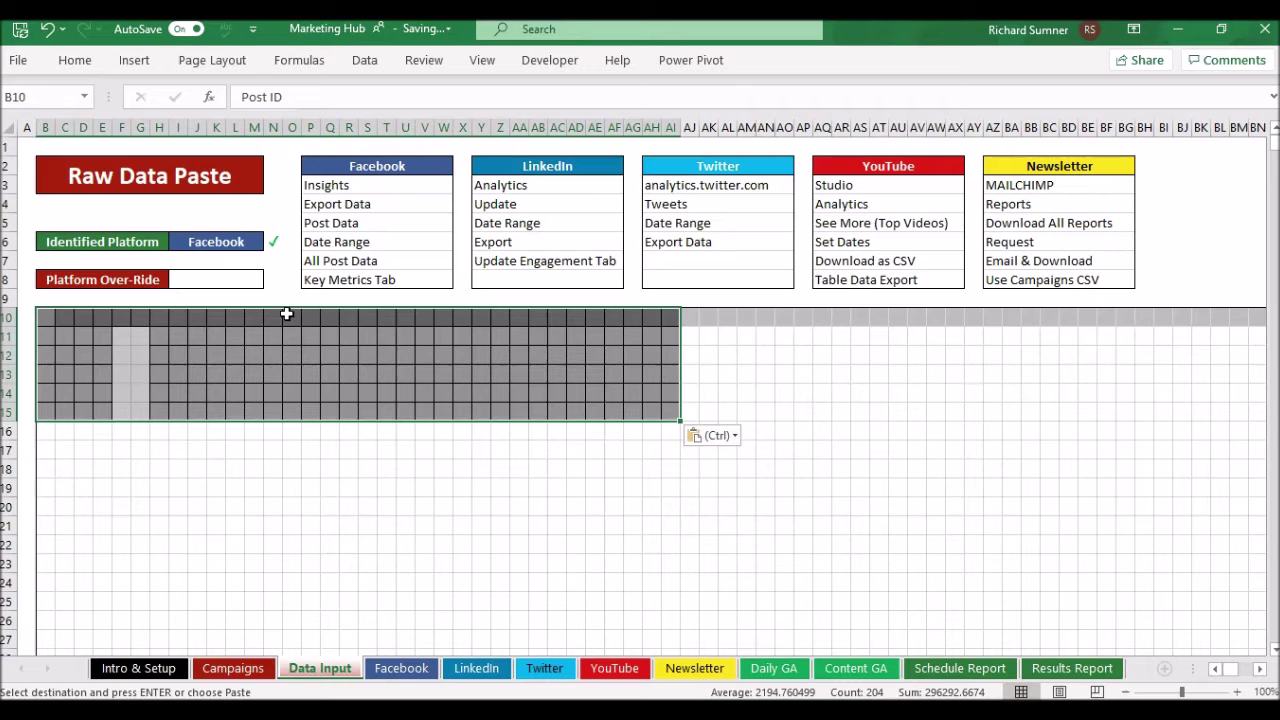
Step: Examine the pasted Facebook headers along row 10 of the Data Input sheet, then return to A1
{"action": "key", "text": "Right"}
{"action": "key", "text": "Right"}
{"action": "key", "text": "Right"}
{"action": "key", "text": "Right"}
{"action": "key", "text": "Right"}
{"action": "key", "text": "Right"}
{"action": "key", "text": "Right"}
{"action": "key", "text": "Right"}
{"action": "key", "text": "Right"}
{"action": "key", "text": "Right"}
{"action": "key", "text": "Right"}
{"action": "key", "text": "Right"}
{"action": "key", "text": "Right"}
{"action": "key", "text": "Right"}
{"action": "key", "text": "Right"}
{"action": "key", "text": "Right"}
{"action": "key", "text": "Right"}
{"action": "key", "text": "Right"}
{"action": "key", "text": "Right"}
{"action": "key", "text": "Right"}
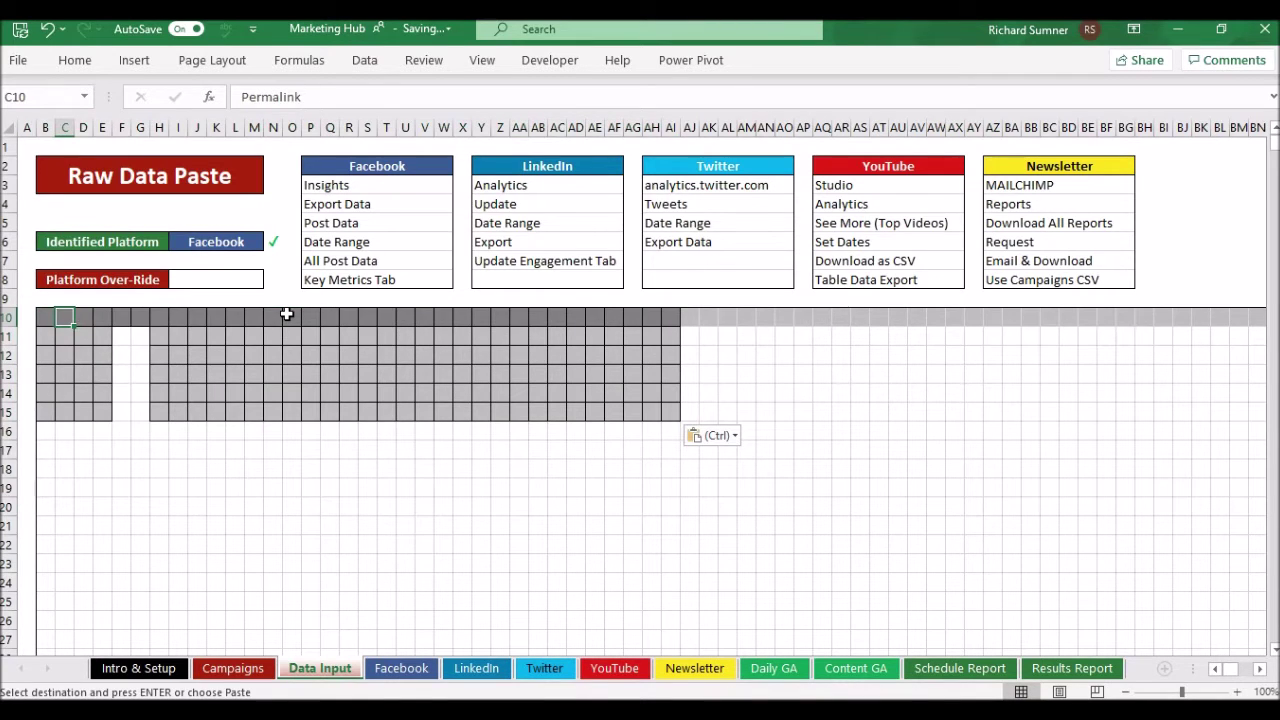
{"action": "key", "text": "Left"}
{"action": "key", "text": "Left"}
{"action": "key", "text": "Left"}
{"action": "key", "text": "Left"}
{"action": "key", "text": "Left"}
{"action": "key", "text": "Left"}
{"action": "key", "text": "Left"}
{"action": "key", "text": "Left"}
{"action": "key", "text": "Left"}
{"action": "key", "text": "Left"}
{"action": "key", "text": "Left"}
{"action": "key", "text": "Left"}
{"action": "key", "text": "Left"}
{"action": "key", "text": "Left"}
{"action": "key", "text": "Left"}
{"action": "key", "text": "Left"}
{"action": "key", "text": "Left"}
{"action": "key", "text": "Left"}
{"action": "key", "text": "Left"}
{"action": "key", "text": "Left"}
{"action": "key", "text": "Up"}
{"action": "key", "text": "Up"}
{"action": "key", "text": "Up"}
{"action": "key", "text": "Up"}
{"action": "key", "text": "Up"}
{"action": "key", "text": "Up"}
{"action": "key", "text": "Up"}
{"action": "key", "text": "Up"}
{"action": "key", "text": "Up"}
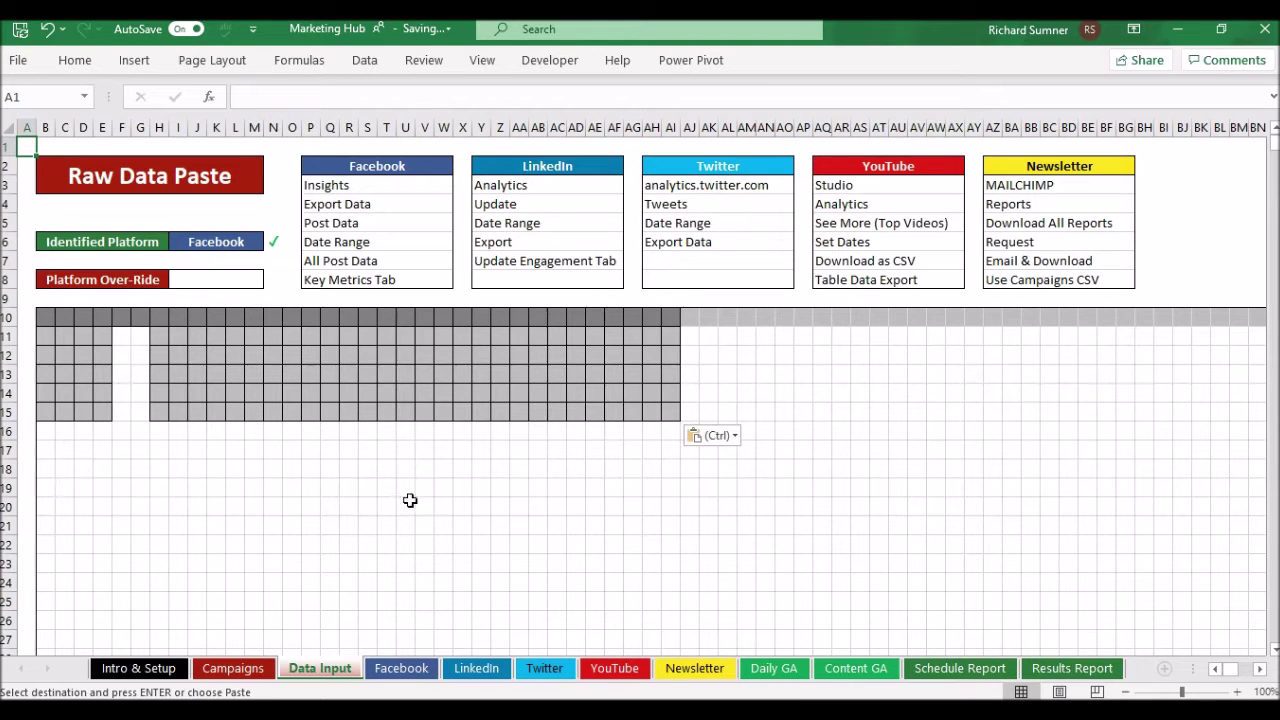
Step: Open the Facebook sheet and compare the Editable Data columns with the Calculated Data columns for the listed posts
{"action": "left_click", "coordinate": [413, 668]}
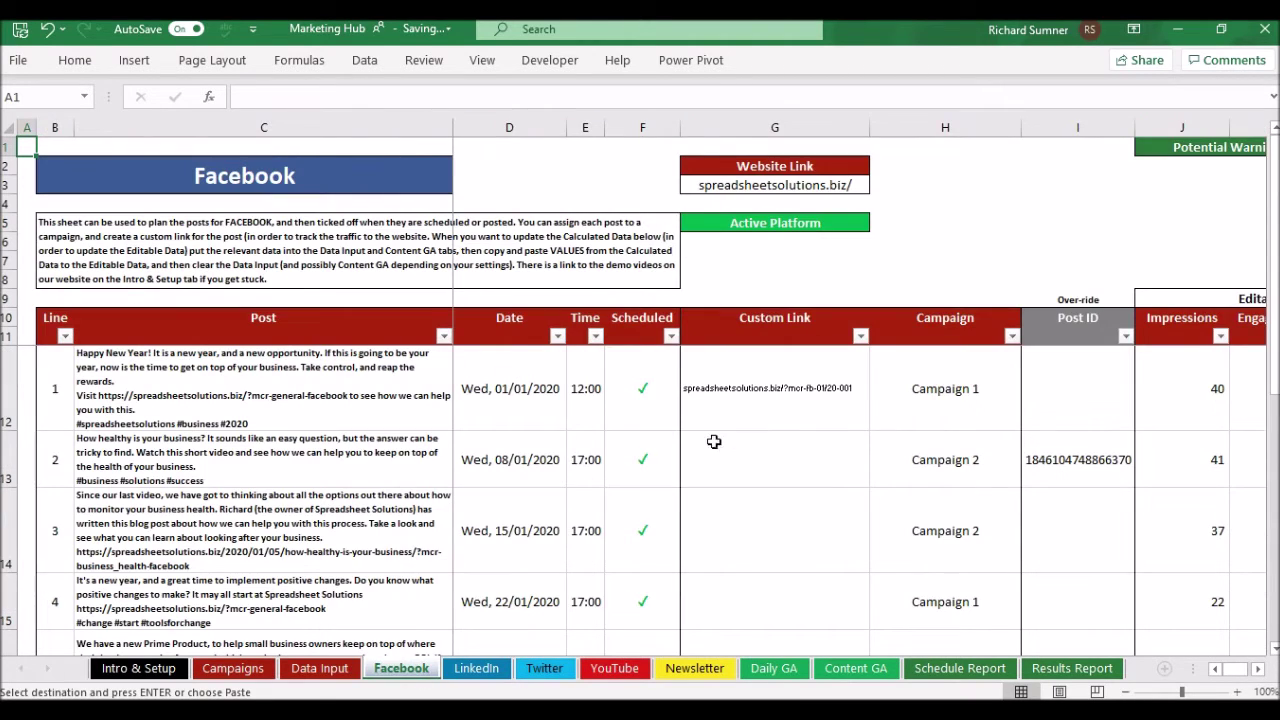
{"action": "left_click", "coordinate": [828, 426]}
{"action": "key", "text": "Right"}
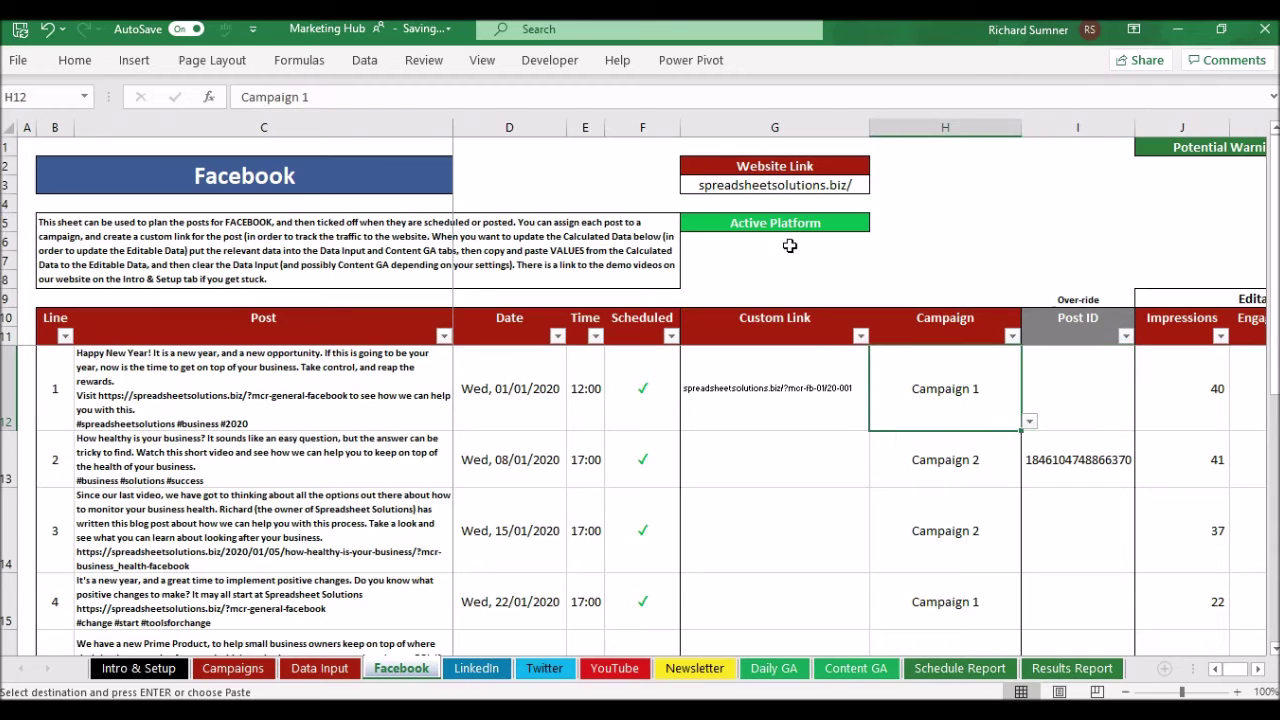
{"action": "key", "text": "Right"}
{"action": "key", "text": "Right"}
{"action": "key", "text": "Right"}
{"action": "key", "text": "Right"}
{"action": "key", "text": "Right"}
{"action": "key", "text": "Right"}
{"action": "key", "text": "Right"}
{"action": "key", "text": "Right"}
{"action": "key", "text": "Right"}
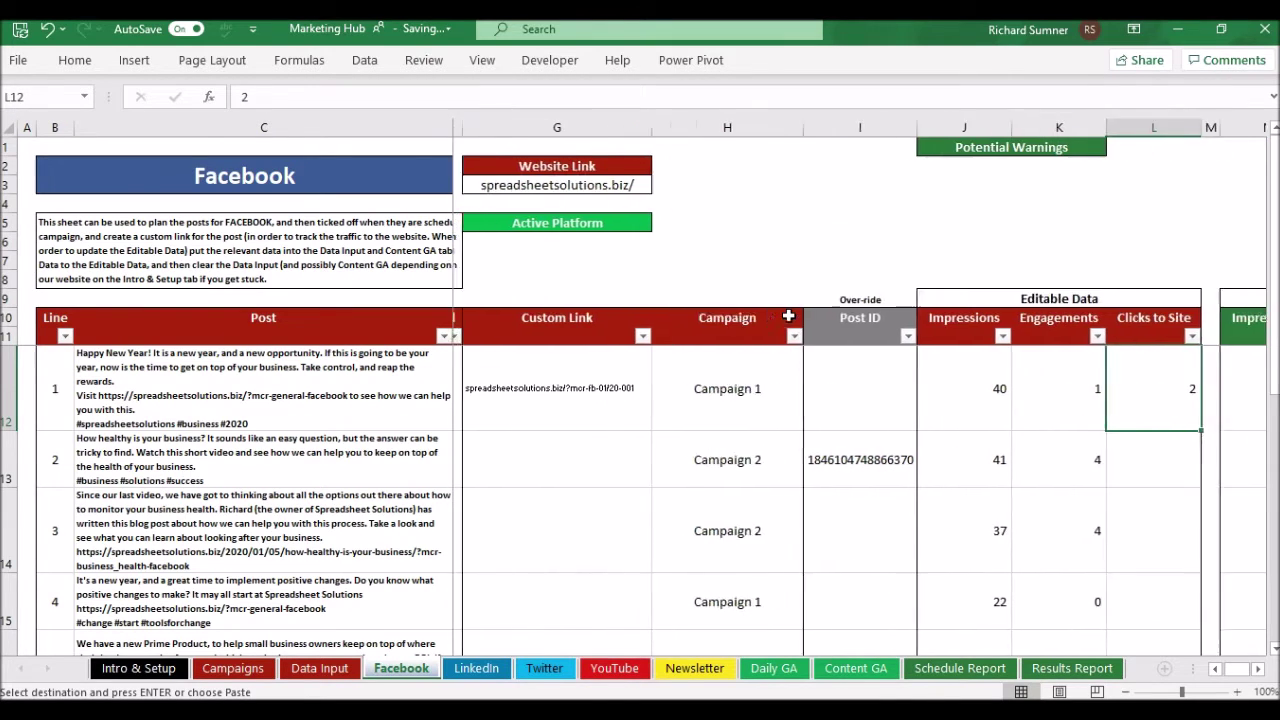
{"action": "key", "text": "Left"}
{"action": "key", "text": "Left"}
{"action": "key", "text": "Left"}
{"action": "key", "text": "Right"}
{"action": "key", "text": "Right"}
{"action": "key", "text": "Down"}
{"action": "key", "text": "Down"}
{"action": "key", "text": "Left"}
{"action": "key", "text": "Down"}
{"action": "key", "text": "Down"}
{"action": "key", "text": "Down"}
{"action": "key", "text": "Up"}
{"action": "key", "text": "Up"}
{"action": "key", "text": "Up"}
{"action": "key", "text": "Up"}
{"action": "key", "text": "Up"}
{"action": "key", "text": "Up"}
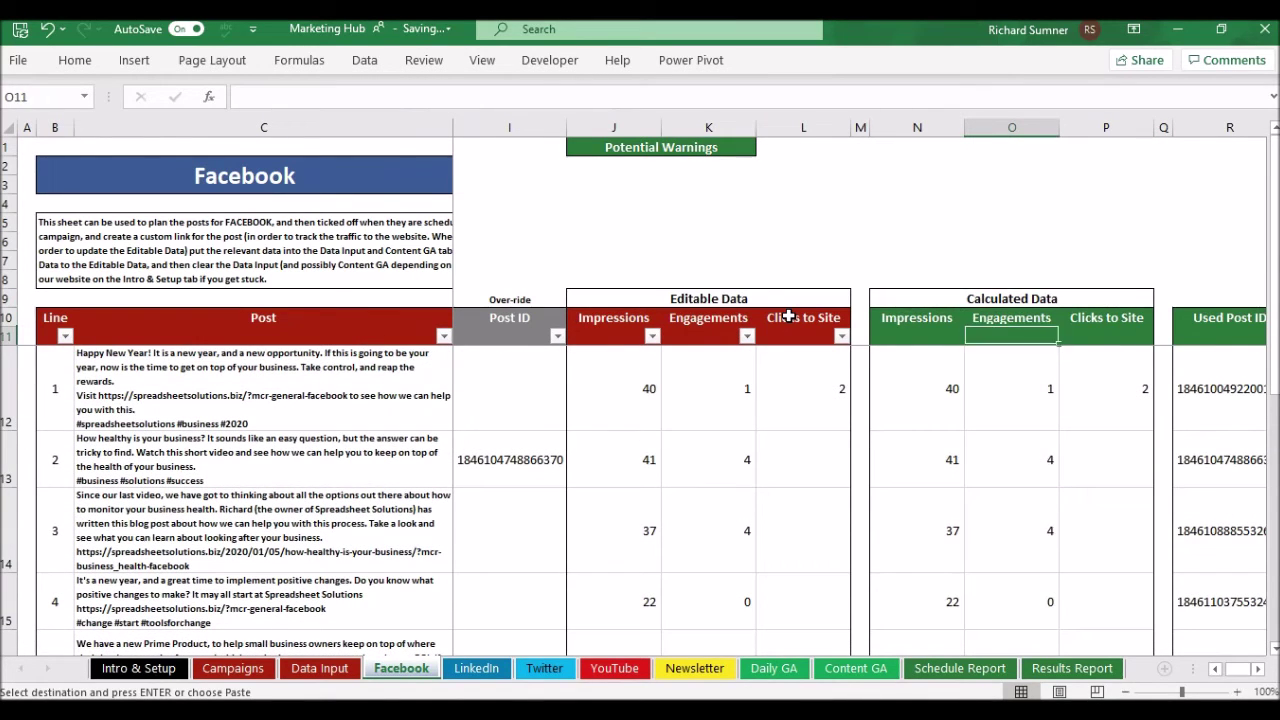
{"action": "key", "text": "Down"}
Step: Clear the Editable Data impressions, engagements and clicks to site for posts 1 to 5, J12:L16
{"action": "left_click", "coordinate": [654, 372]}
{"action": "key", "text": "shift+Right"}
{"action": "key", "text": "shift+Right"}
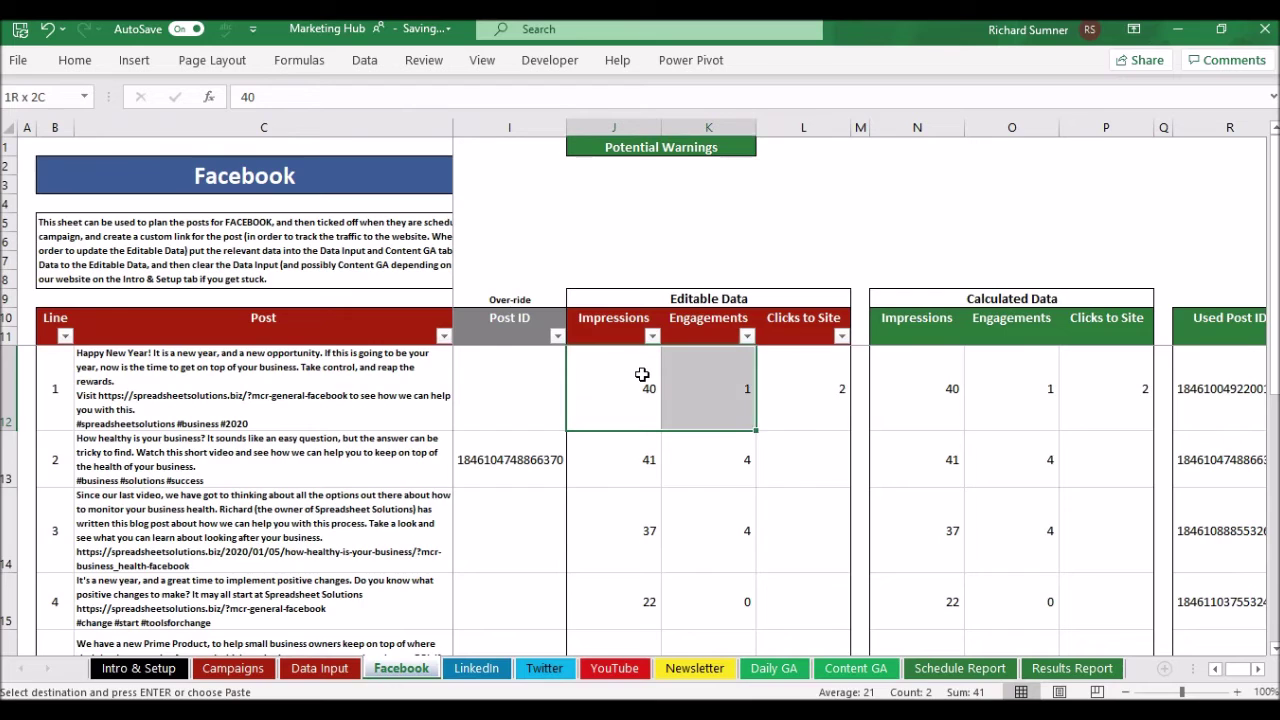
{"action": "key", "text": "shift+Down"}
{"action": "key", "text": "shift+Down"}
{"action": "key", "text": "shift+Down"}
{"action": "key", "text": "shift+Down"}
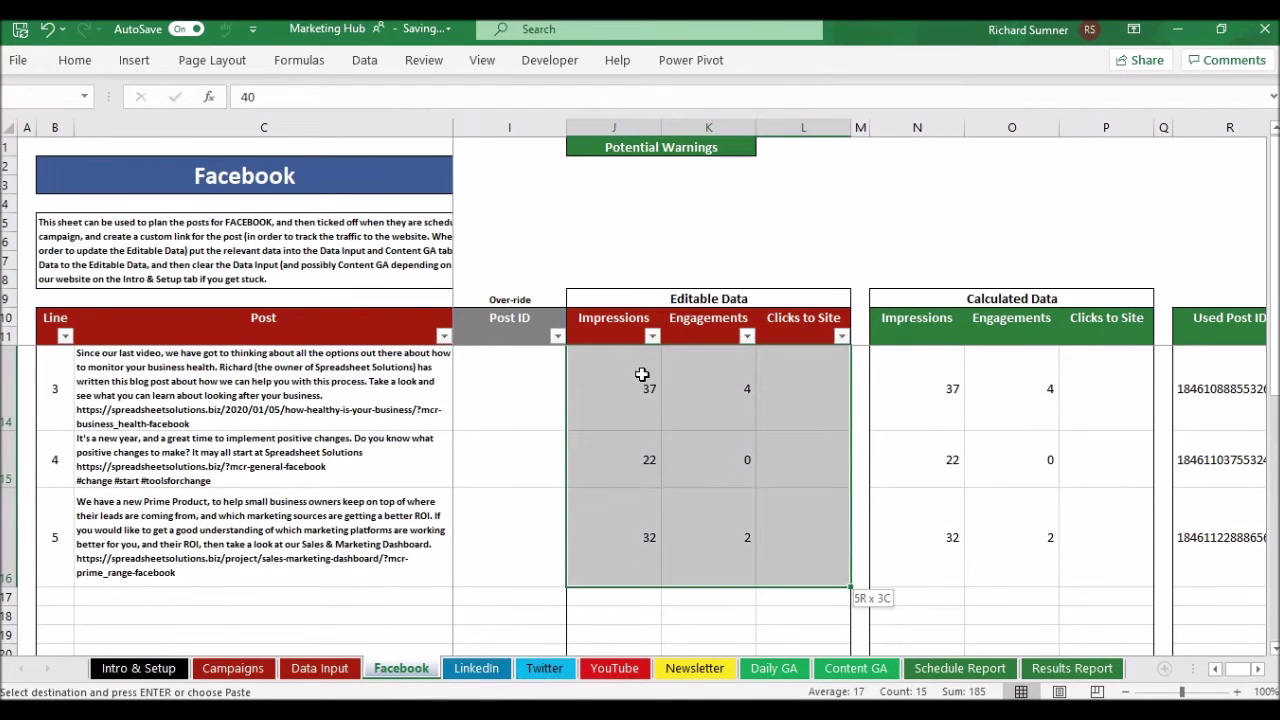
{"action": "right_click", "coordinate": [642, 374]}
{"action": "left_click", "coordinate": [700, 405]}
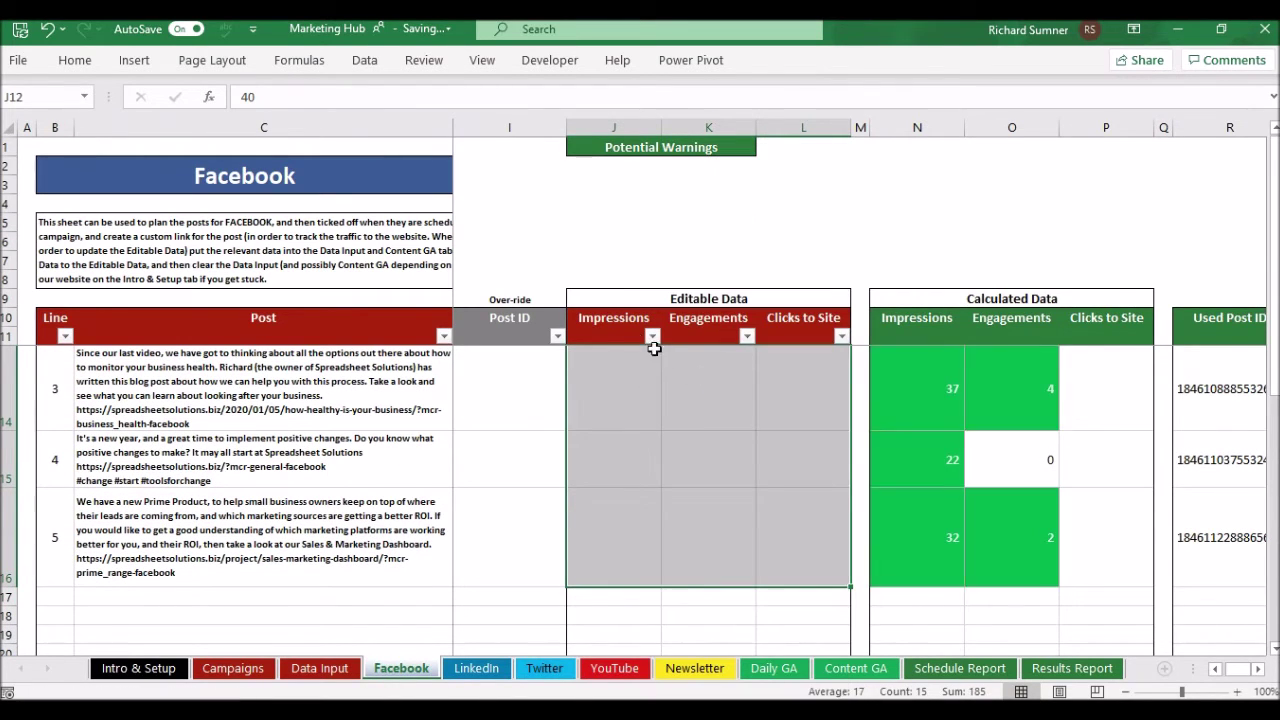
Step: Examine the emptied Editable Data cells of the first posts against the adjacent Calculated Data
{"action": "left_click", "coordinate": [624, 334]}
{"action": "key", "text": "Down"}
{"action": "key", "text": "Down"}
{"action": "key", "text": "Right"}
{"action": "key", "text": "Right"}
{"action": "key", "text": "Up"}
{"action": "key", "text": "Right"}
{"action": "key", "text": "Right"}
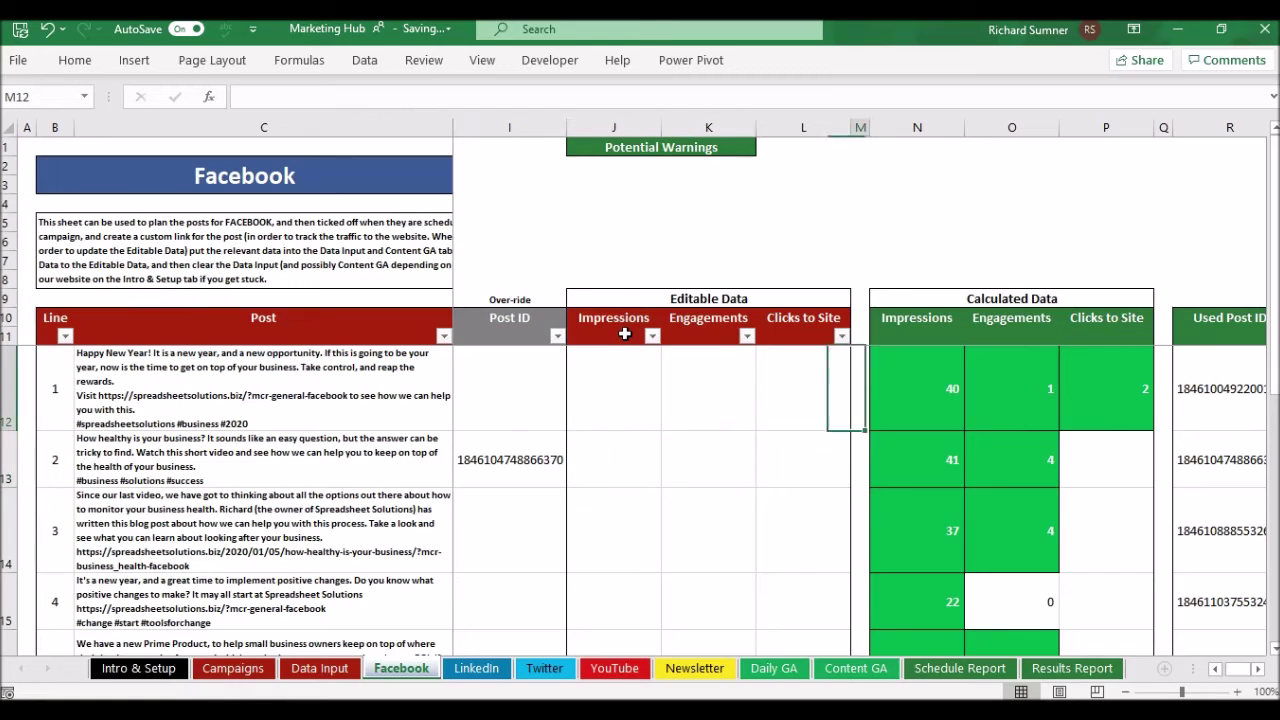
Step: Copy the Calculated Data impressions, engagements and clicks to site for posts 1 to 5, N12:P16
{"action": "key", "text": "shift+Right"}
{"action": "key", "text": "shift+Right"}
{"action": "key", "text": "shift+Down"}
{"action": "key", "text": "shift+Down"}
{"action": "key", "text": "shift+Down"}
{"action": "key", "text": "shift+Down"}
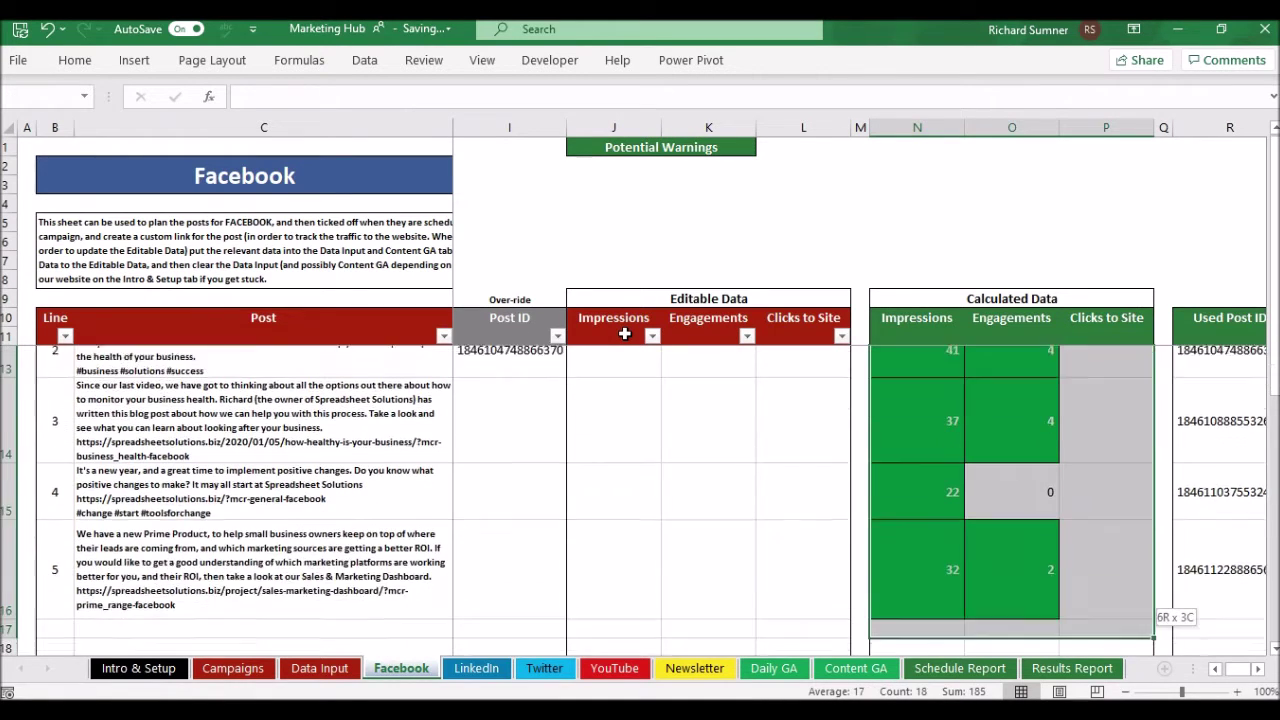
{"action": "right_click", "coordinate": [916, 381]}
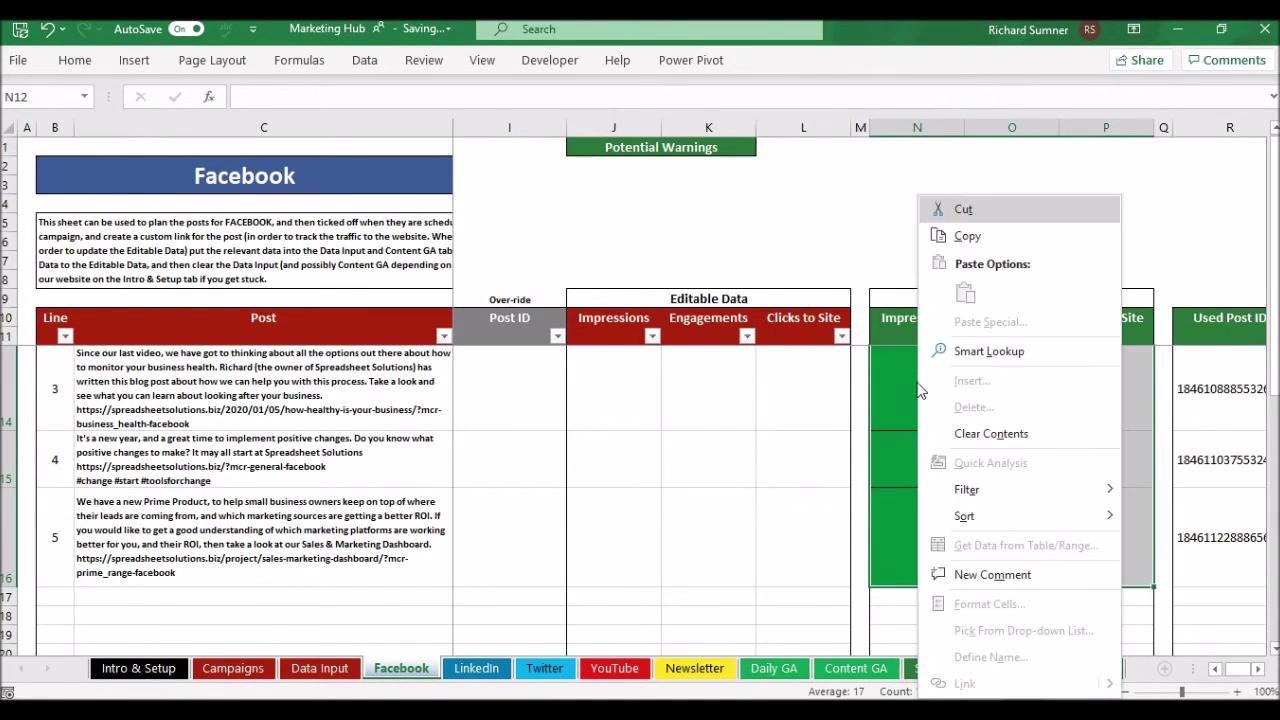
{"action": "left_click", "coordinate": [962, 229]}
Step: Paste the copied figures as values into the Editable Data starting at J12, and end the copy mode
{"action": "left_click", "coordinate": [632, 336]}
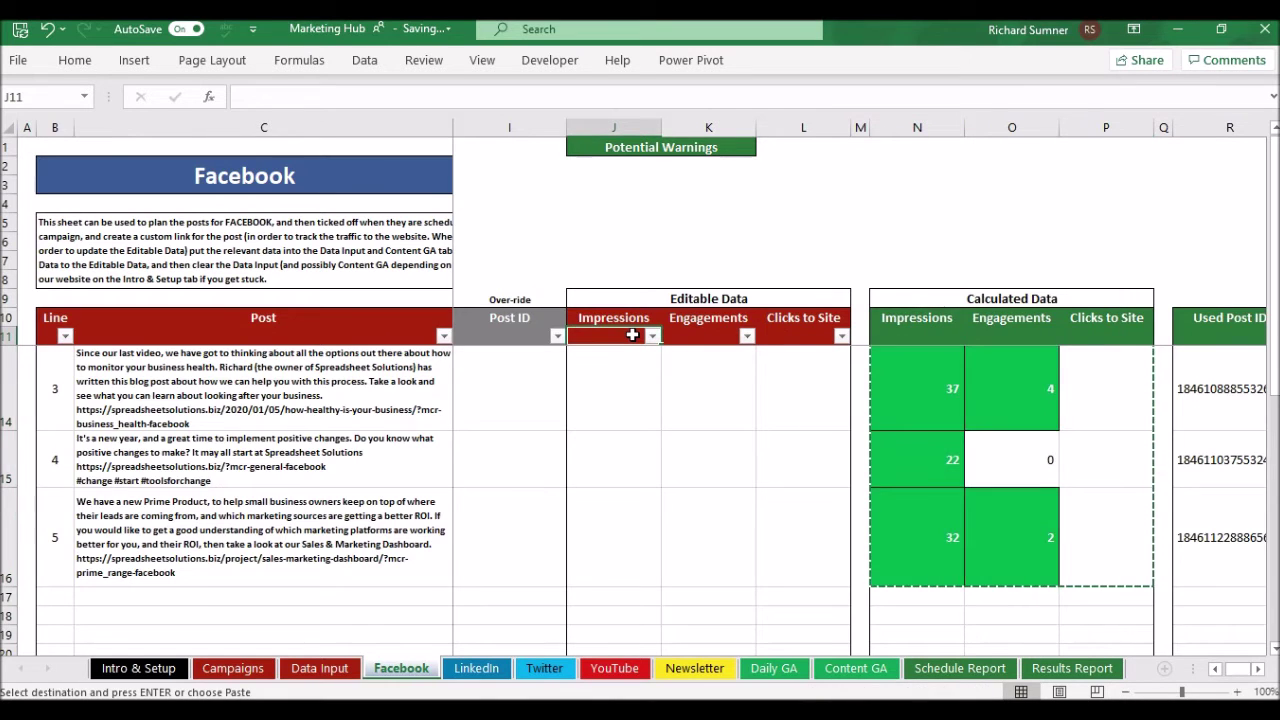
{"action": "key", "text": "Down"}
{"action": "right_click", "coordinate": [628, 351]}
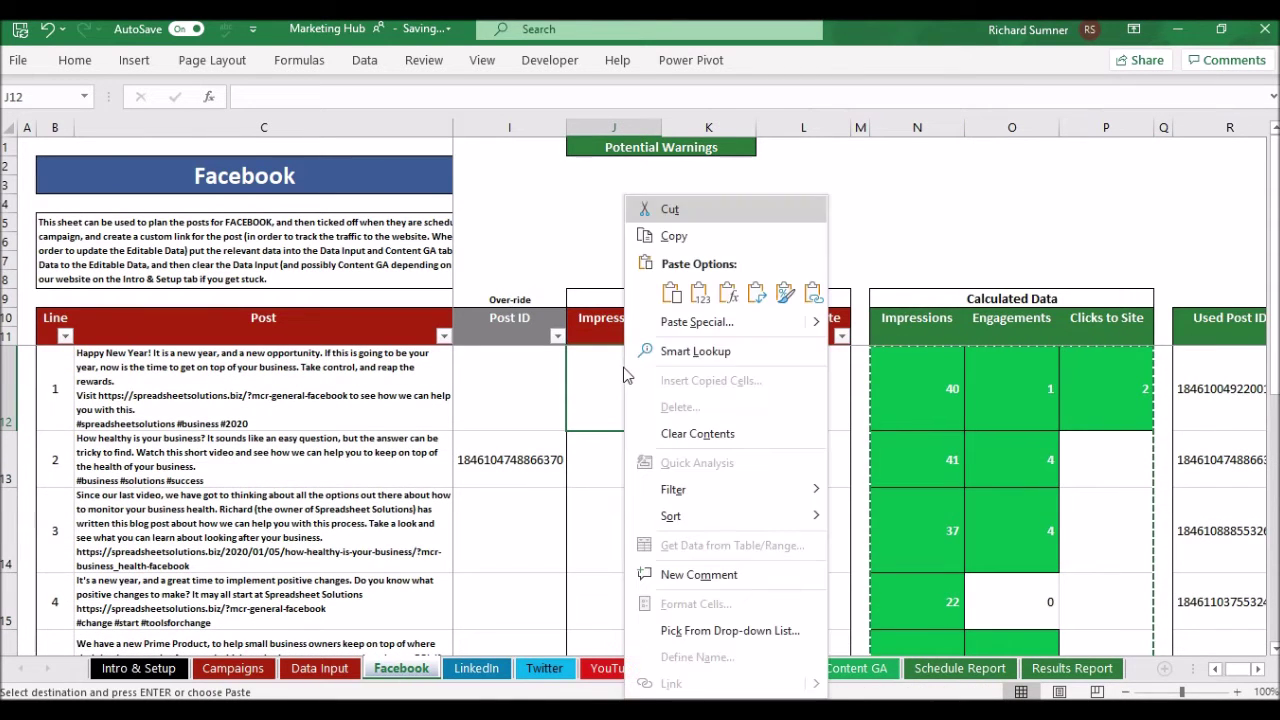
{"action": "left_click", "coordinate": [705, 300]}
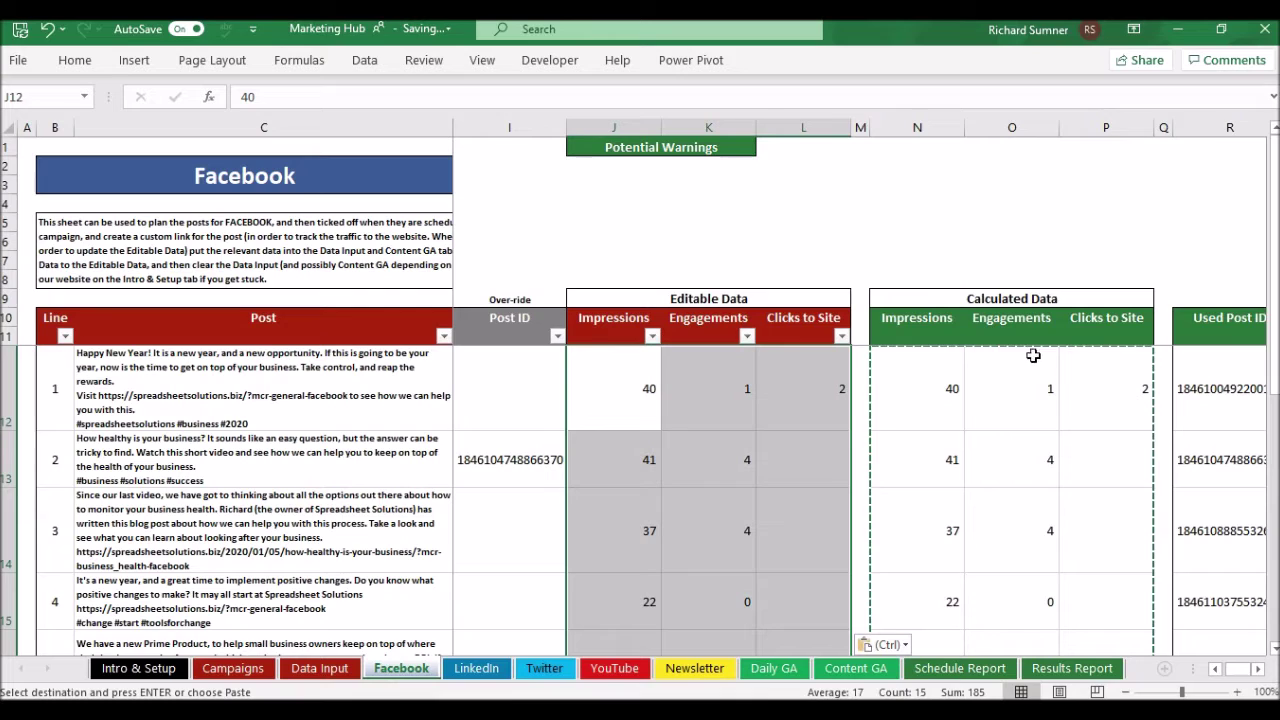
{"action": "left_click", "coordinate": [790, 460]}
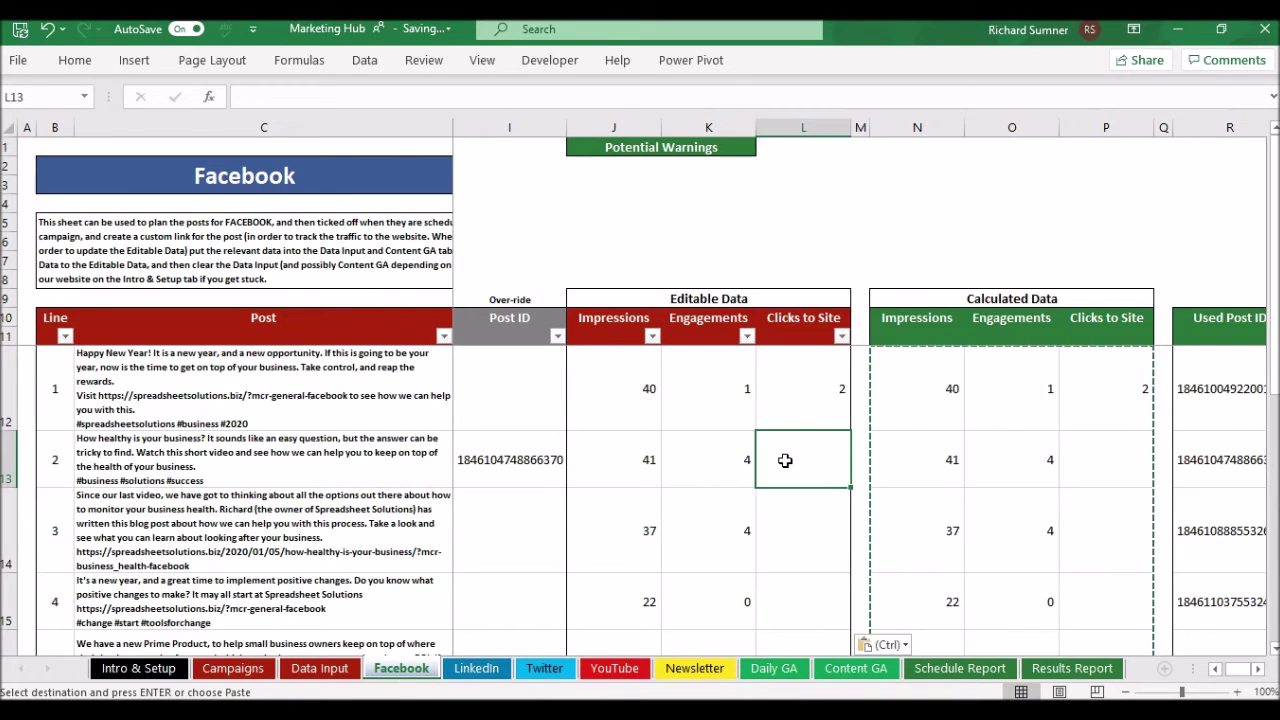
{"action": "key", "text": "Right"}
{"action": "key", "text": "Right"}
{"action": "key", "text": "Escape"}
Step: Check the pasted Editable Data against the Calculated Data, then return to cell A1 of the Facebook sheet
{"action": "key", "text": "Up"}
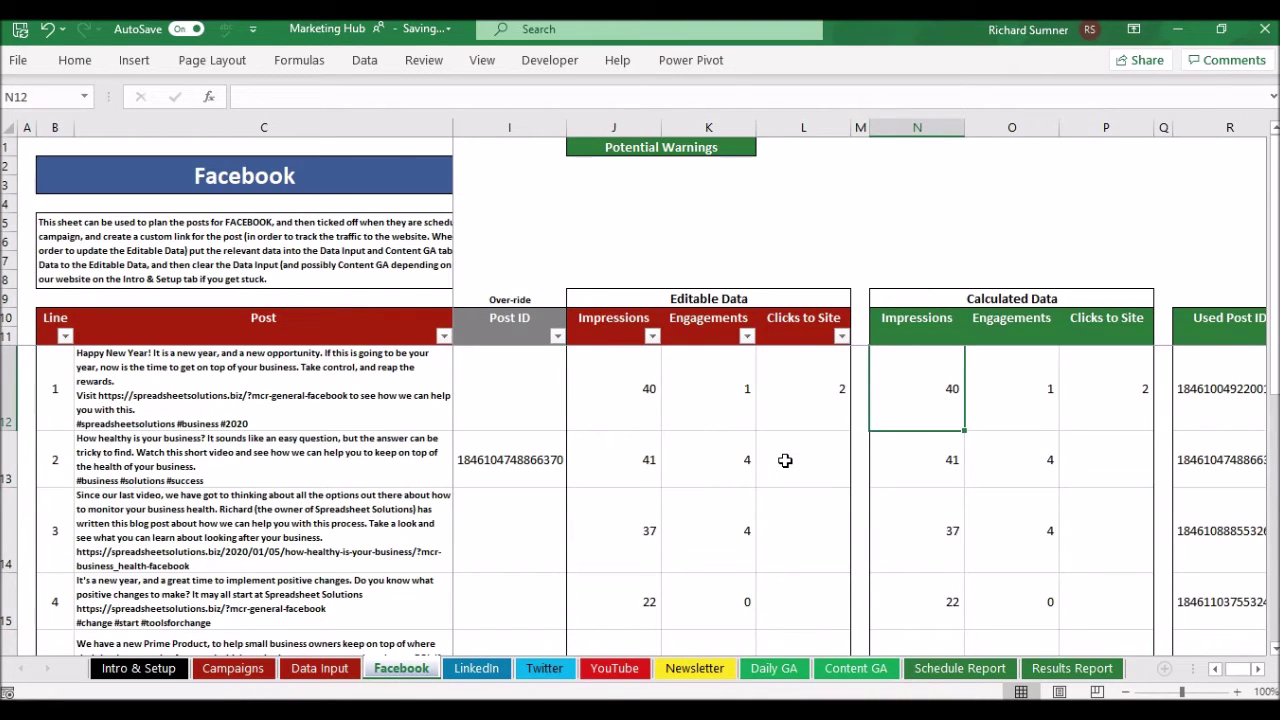
{"action": "key", "text": "Left"}
{"action": "key", "text": "Left"}
{"action": "key", "text": "Left"}
{"action": "key", "text": "Up"}
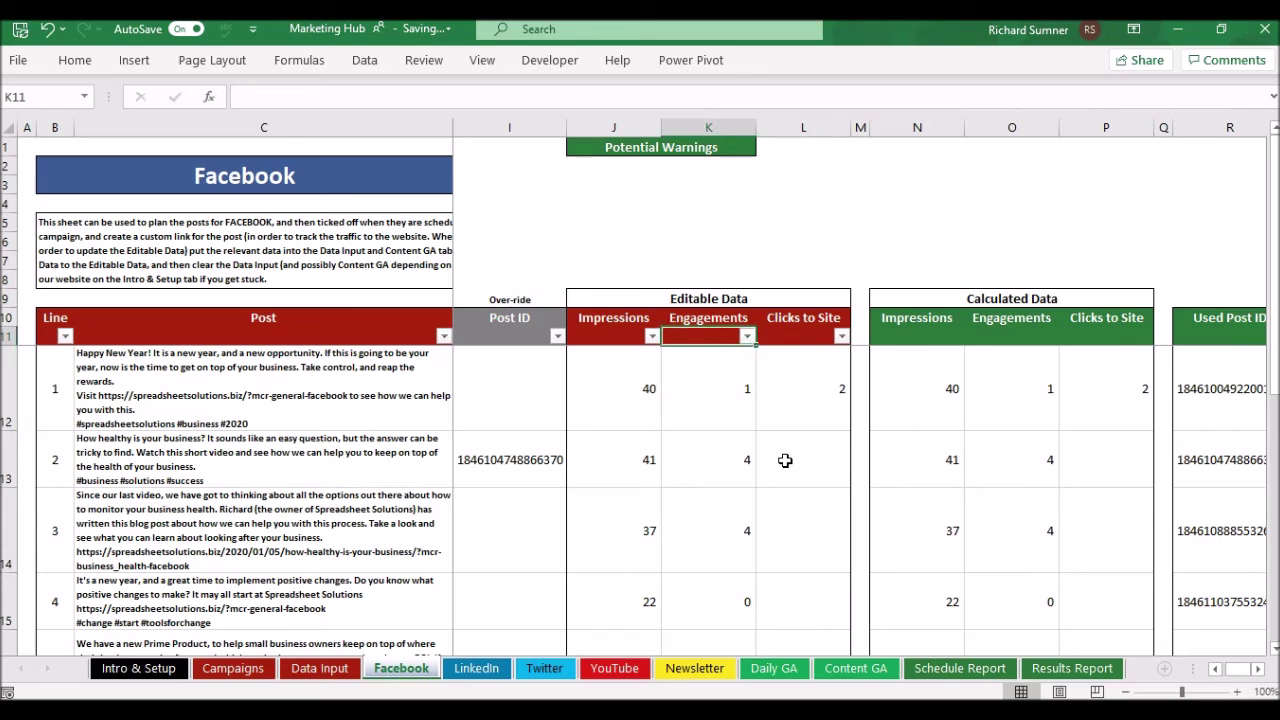
{"action": "key", "text": "ctrl+Home"}
{"action": "key", "text": "ctrl+Left"}
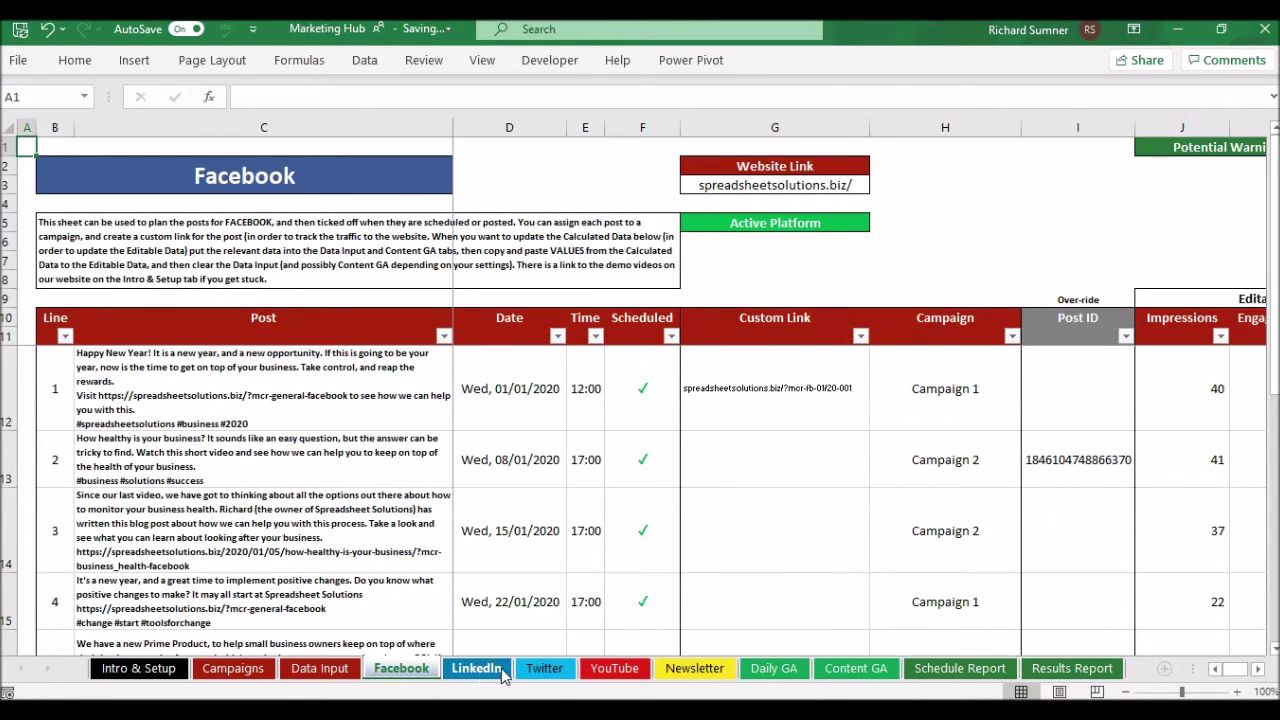
Step: Clear the pasted Facebook raw data from B10:AI15 on the Data Input sheet
{"action": "left_click", "coordinate": [333, 669]}
{"action": "left_click_drag", "start_coordinate": [42, 317], "coordinate": [677, 417]}
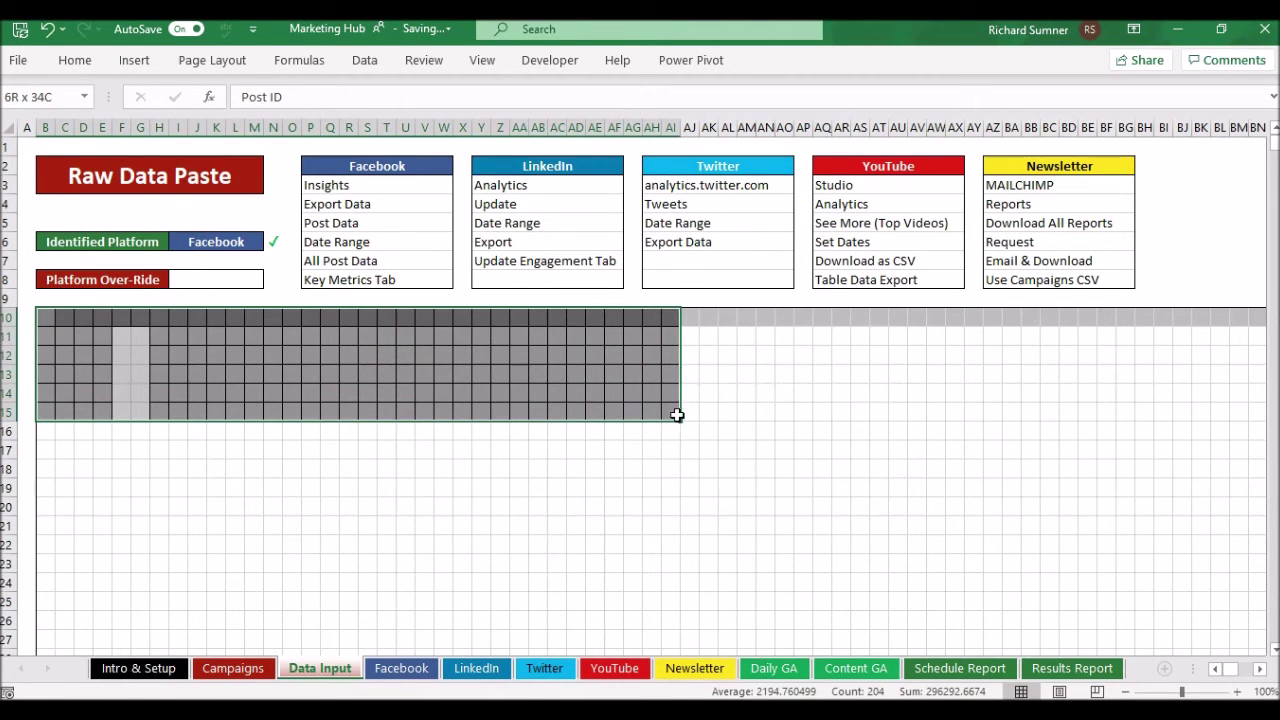
{"action": "right_click", "coordinate": [509, 400]}
{"action": "left_click", "coordinate": [555, 404]}
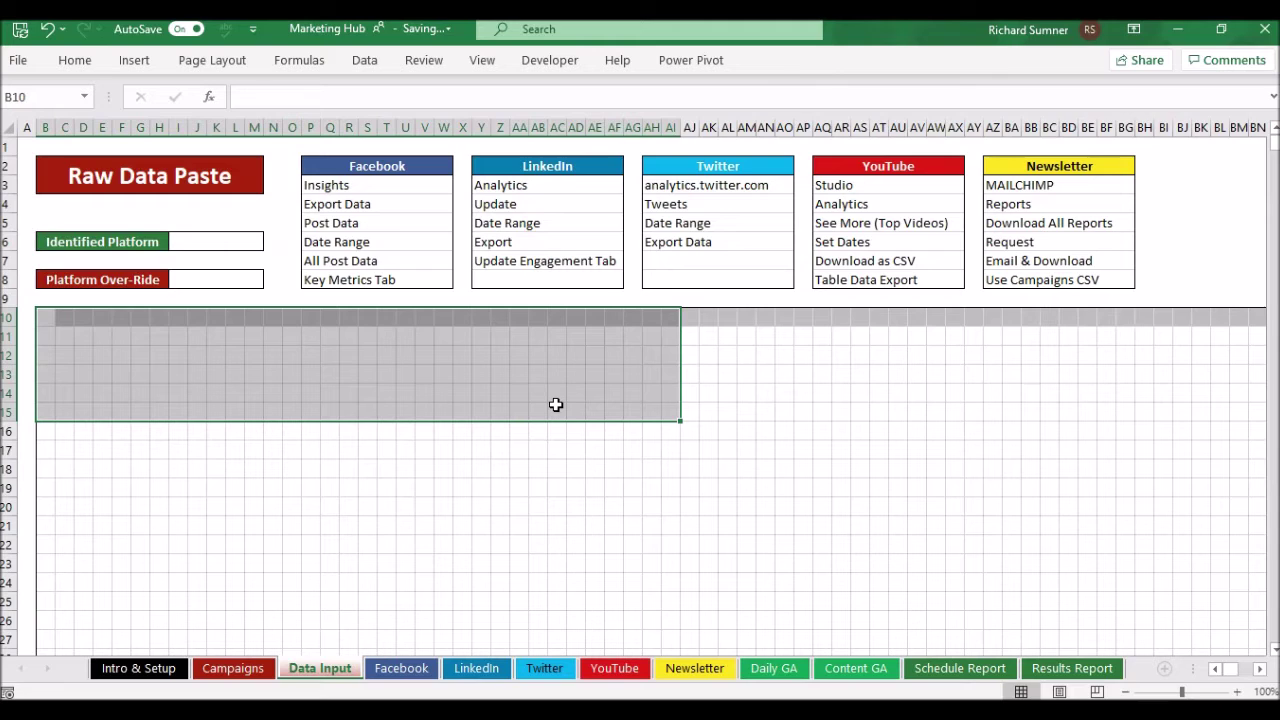
{"action": "left_click", "coordinate": [505, 432]}
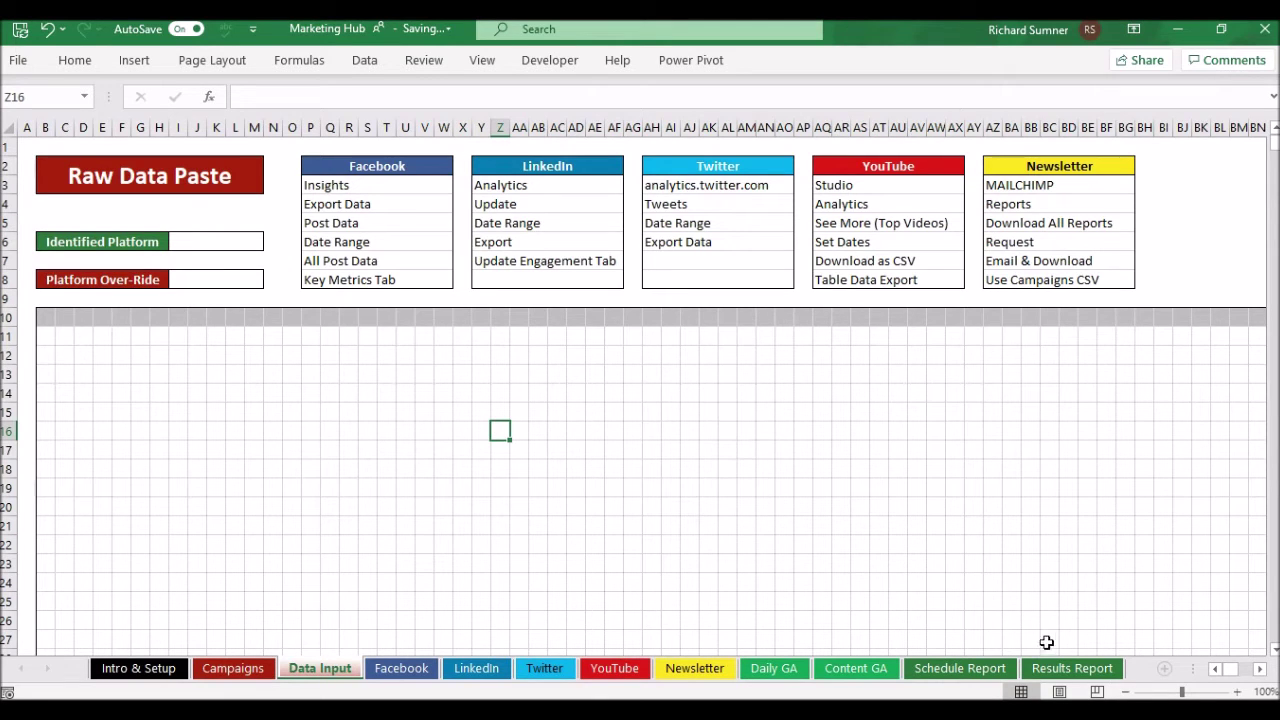
Step: Review the Google Analytics data on the Content GA sheet, then examine the calculated Clicks to Site for post 1 on the Facebook sheet
{"action": "left_click", "coordinate": [856, 668]}
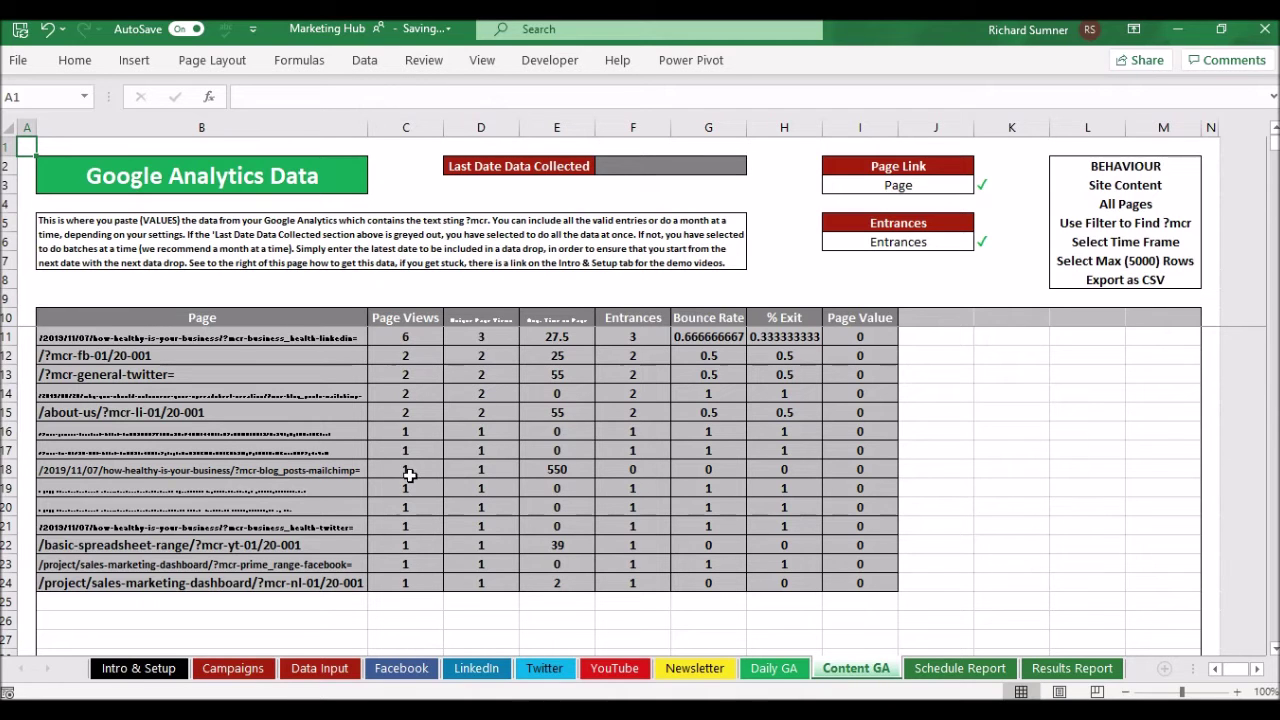
{"action": "left_click", "coordinate": [401, 668]}
{"action": "left_click", "coordinate": [801, 430]}
{"action": "key", "text": "Right"}
{"action": "key", "text": "Right"}
{"action": "key", "text": "Right"}
{"action": "key", "text": "Right"}
{"action": "key", "text": "Right"}
{"action": "key", "text": "Right"}
{"action": "key", "text": "Right"}
{"action": "key", "text": "Right"}
{"action": "key", "text": "Right"}
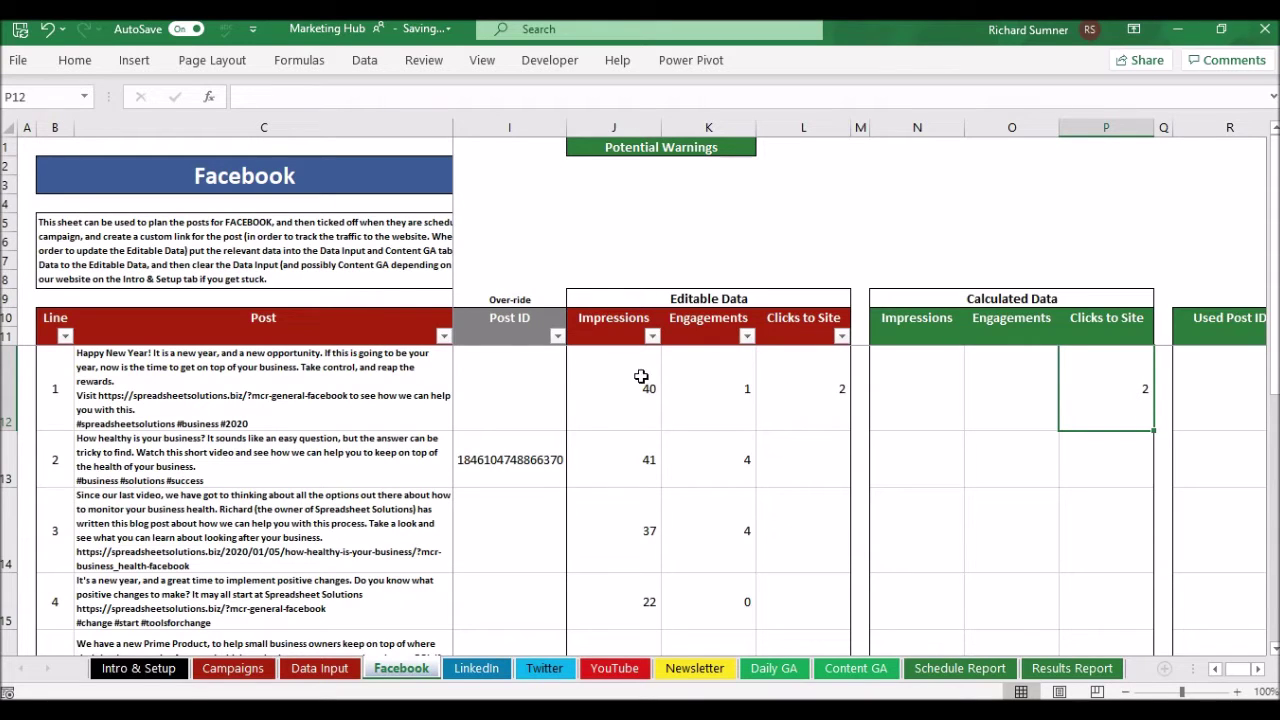
Step: Compare the impressions and engagements of posts 1 to 3 between the Calculated Data and the Editable Data
{"action": "mouse_move", "coordinate": [955, 356]}
{"action": "left_mouse_down"}
{"action": "mouse_move", "coordinate": [937, 366]}
{"action": "mouse_move", "coordinate": [1000, 400]}
{"action": "mouse_move", "coordinate": [1006, 494]}
{"action": "left_mouse_up"}
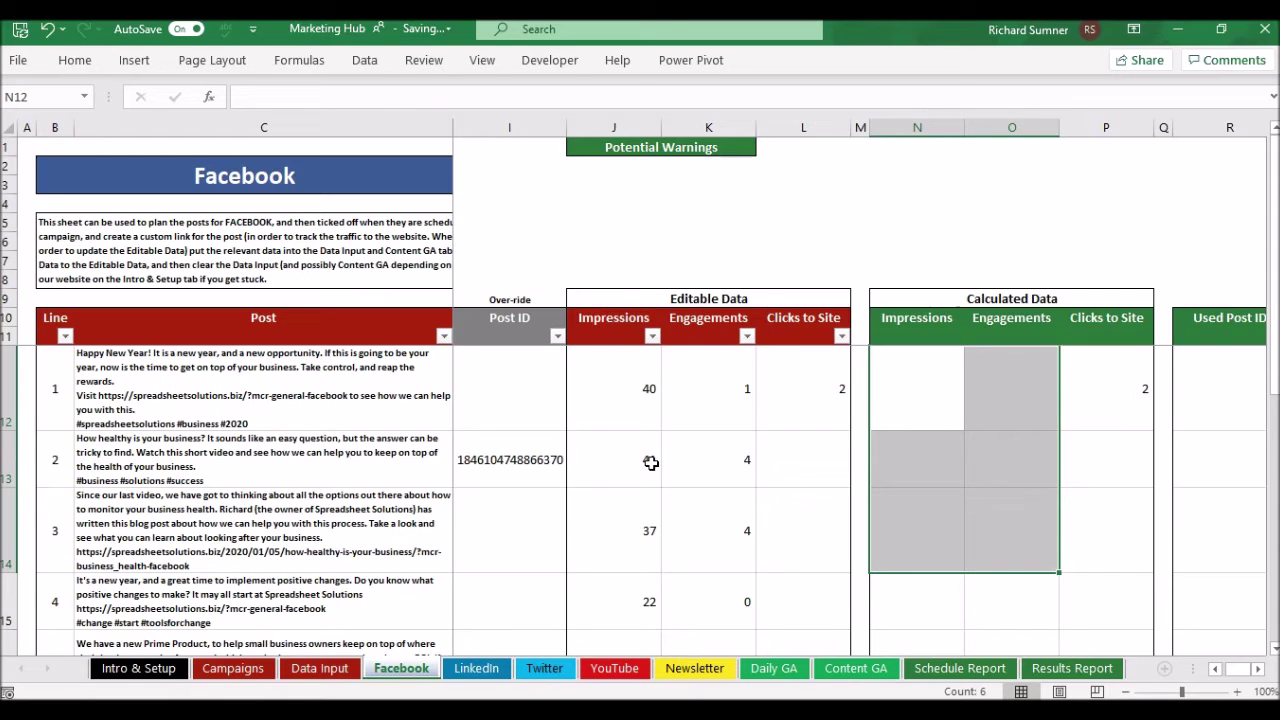
{"action": "left_click", "coordinate": [1119, 372]}
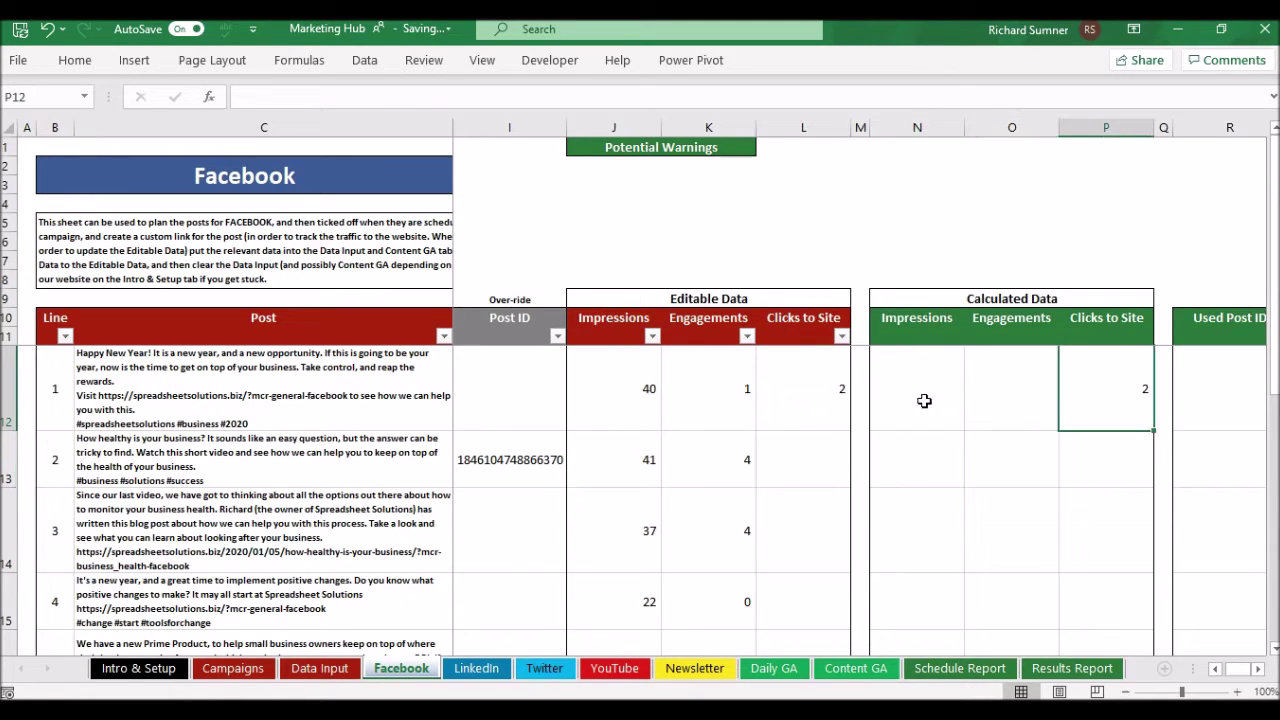
{"action": "left_click_drag", "start_coordinate": [652, 382], "coordinate": [722, 556]}
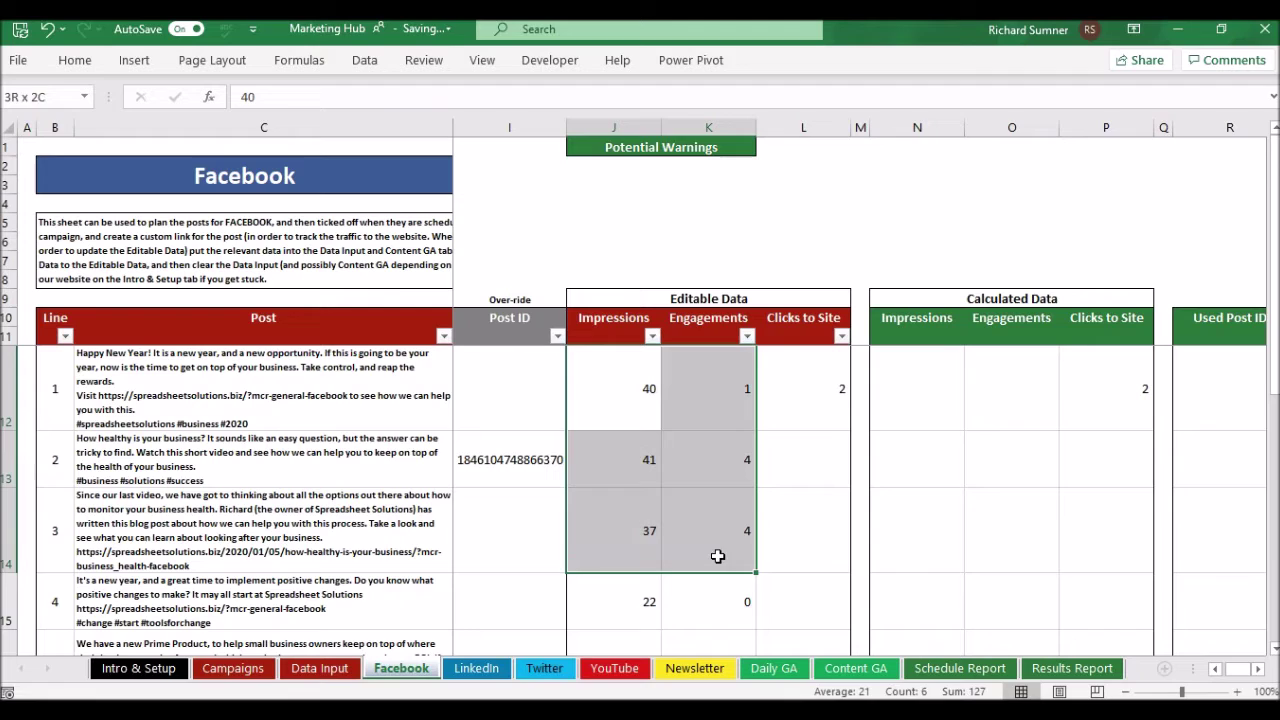
{"action": "left_click_drag", "start_coordinate": [891, 371], "coordinate": [923, 530]}
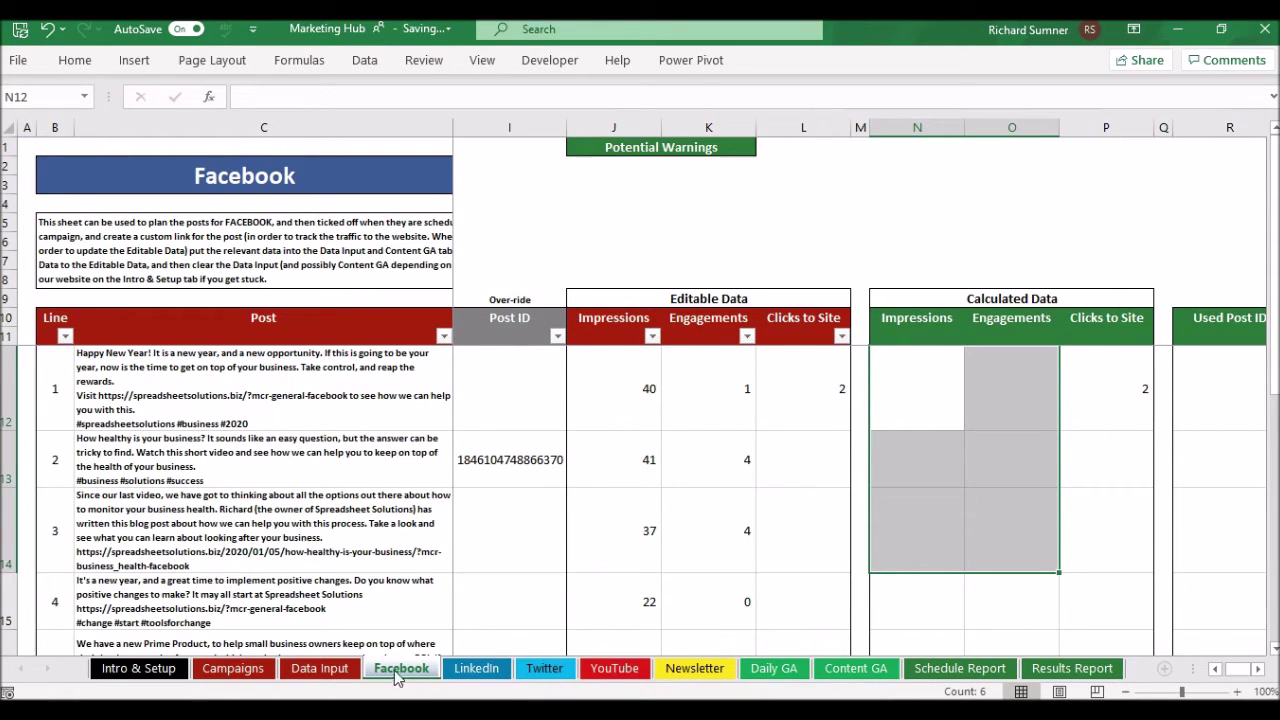
Step: Return to cell A1 of the Facebook sheet and open the Data Input sheet
{"action": "left_click", "coordinate": [914, 413]}
{"action": "key", "text": "Up"}
{"action": "key", "text": "Up"}
{"action": "key", "text": "Up"}
{"action": "key", "text": "Up"}
{"action": "key", "text": "Up"}
{"action": "key", "text": "Up"}
{"action": "key", "text": "Up"}
{"action": "key", "text": "Up"}
{"action": "key", "text": "Up"}
{"action": "key", "text": "Up"}
{"action": "key", "text": "Up"}
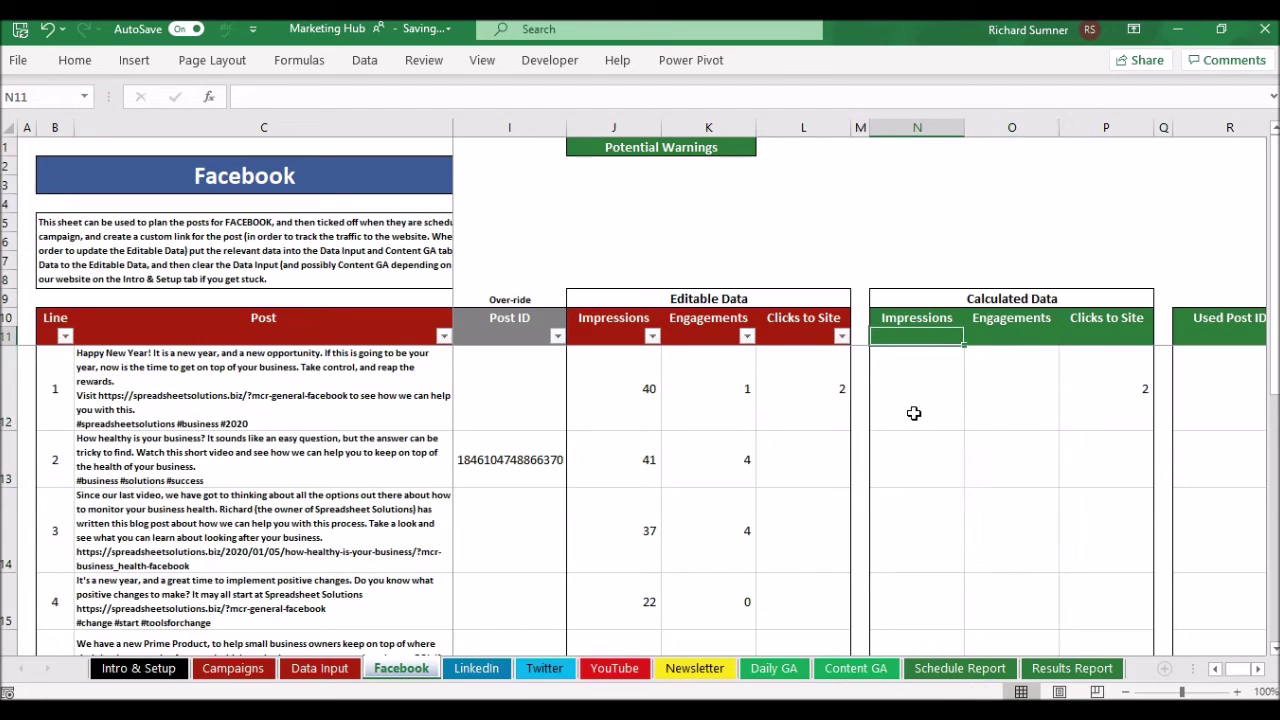
{"action": "key", "text": "Left"}
{"action": "key", "text": "Left"}
{"action": "key", "text": "Left"}
{"action": "key", "text": "Left"}
{"action": "key", "text": "Left"}
{"action": "key", "text": "Left"}
{"action": "key", "text": "Left"}
{"action": "key", "text": "Left"}
{"action": "key", "text": "Left"}
{"action": "key", "text": "Left"}
{"action": "key", "text": "Left"}
{"action": "key", "text": "Left"}
{"action": "key", "text": "Left"}
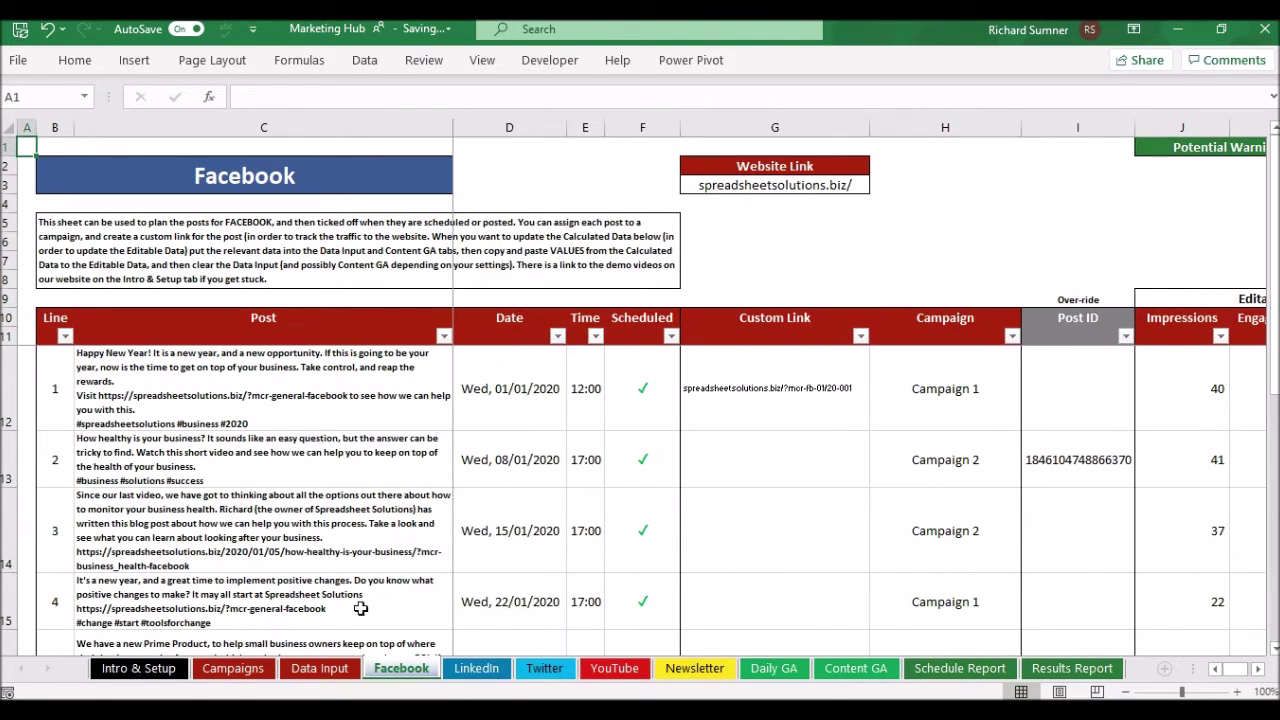
{"action": "left_click", "coordinate": [320, 668]}
{"action": "left_click", "coordinate": [577, 318]}
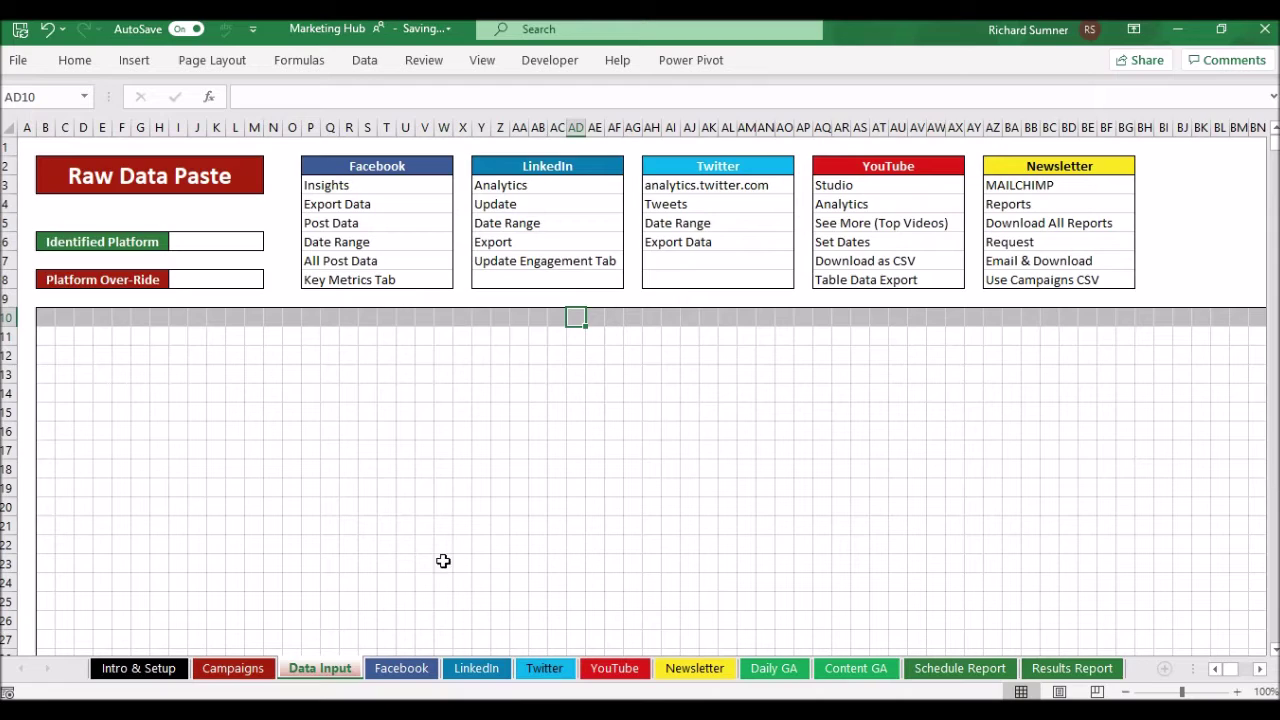
Step: Switch to the spreadsheet-solutions LinkedIn updates export and copy all data on the Update engagement sheet, A1:R6
{"action": "mouse_move", "coordinate": [378, 697]}
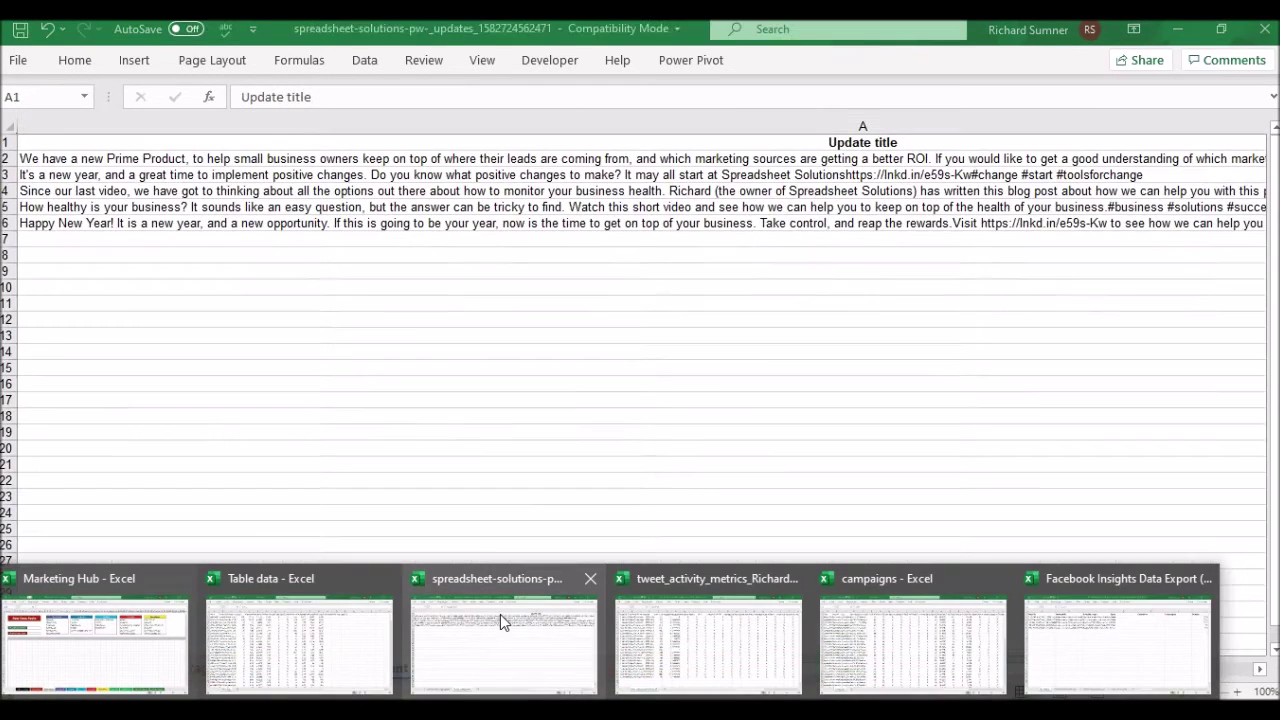
{"action": "left_click", "coordinate": [503, 640]}
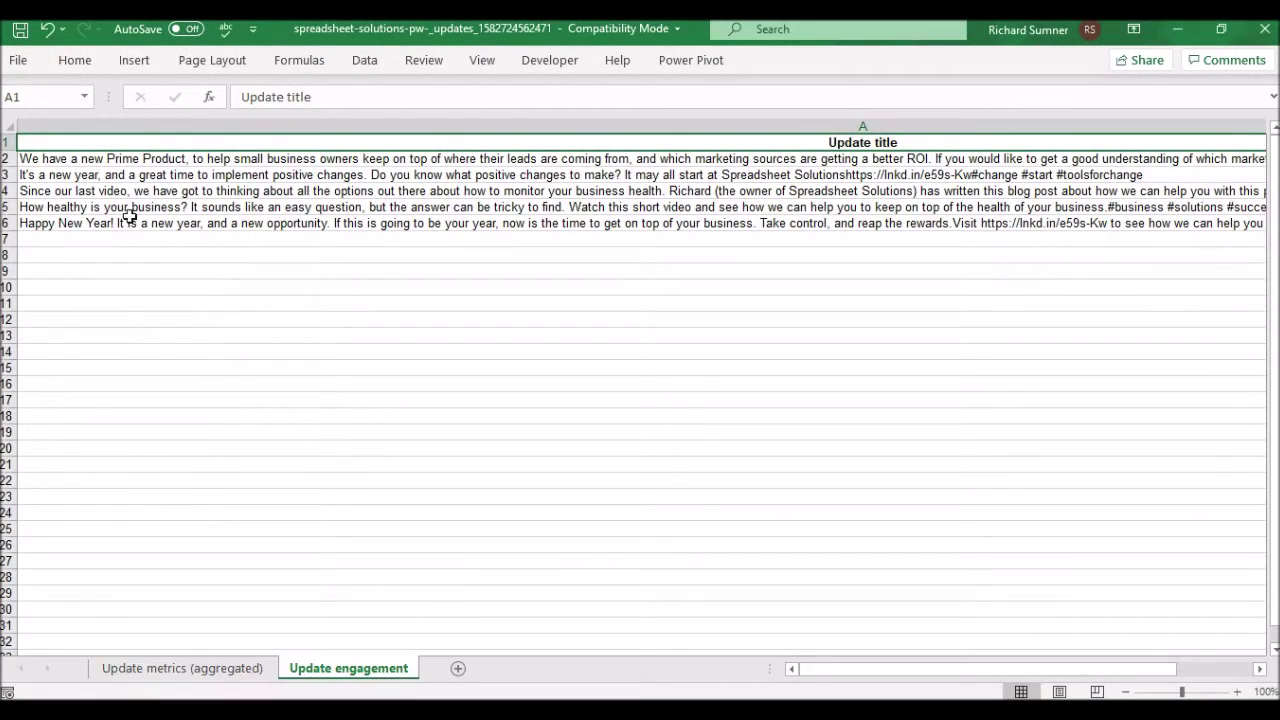
{"action": "key", "text": "shift+Down"}
{"action": "key", "text": "shift+Down"}
{"action": "key", "text": "shift+Down"}
{"action": "key", "text": "shift+Down"}
{"action": "key", "text": "shift+Down"}
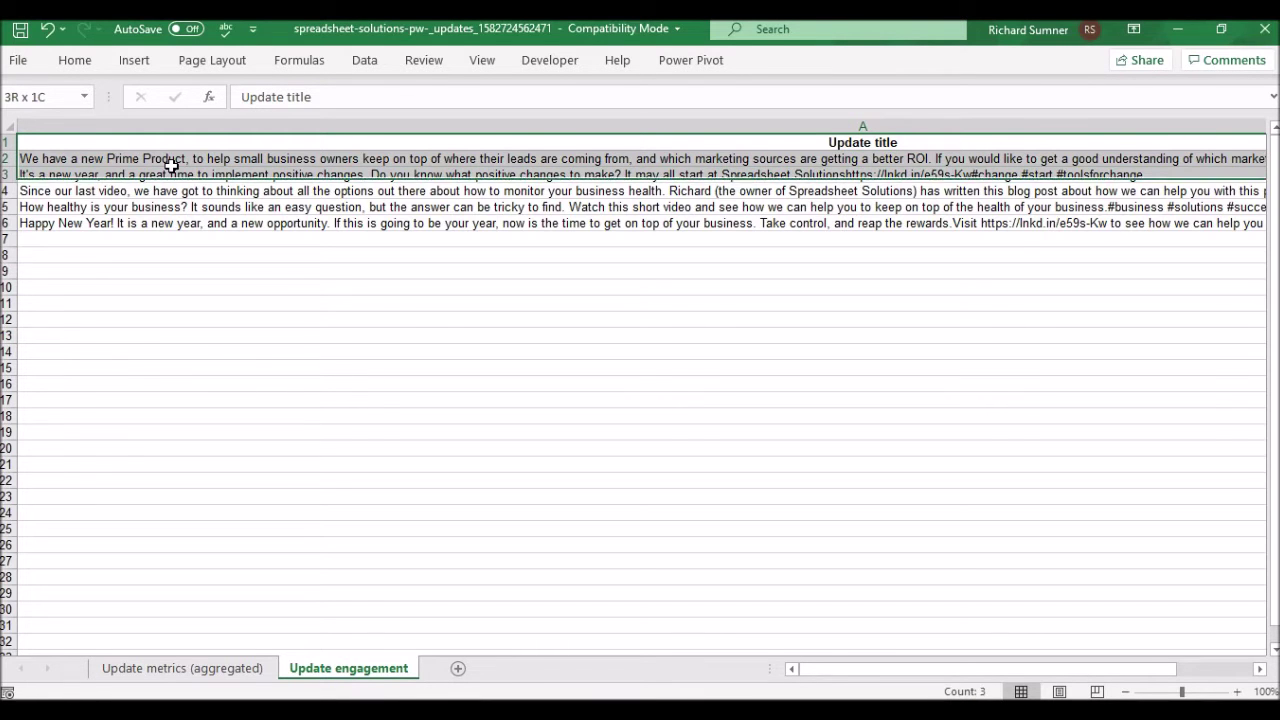
{"action": "key", "text": "shift+Right"}
{"action": "key", "text": "ctrl+shift+Right"}
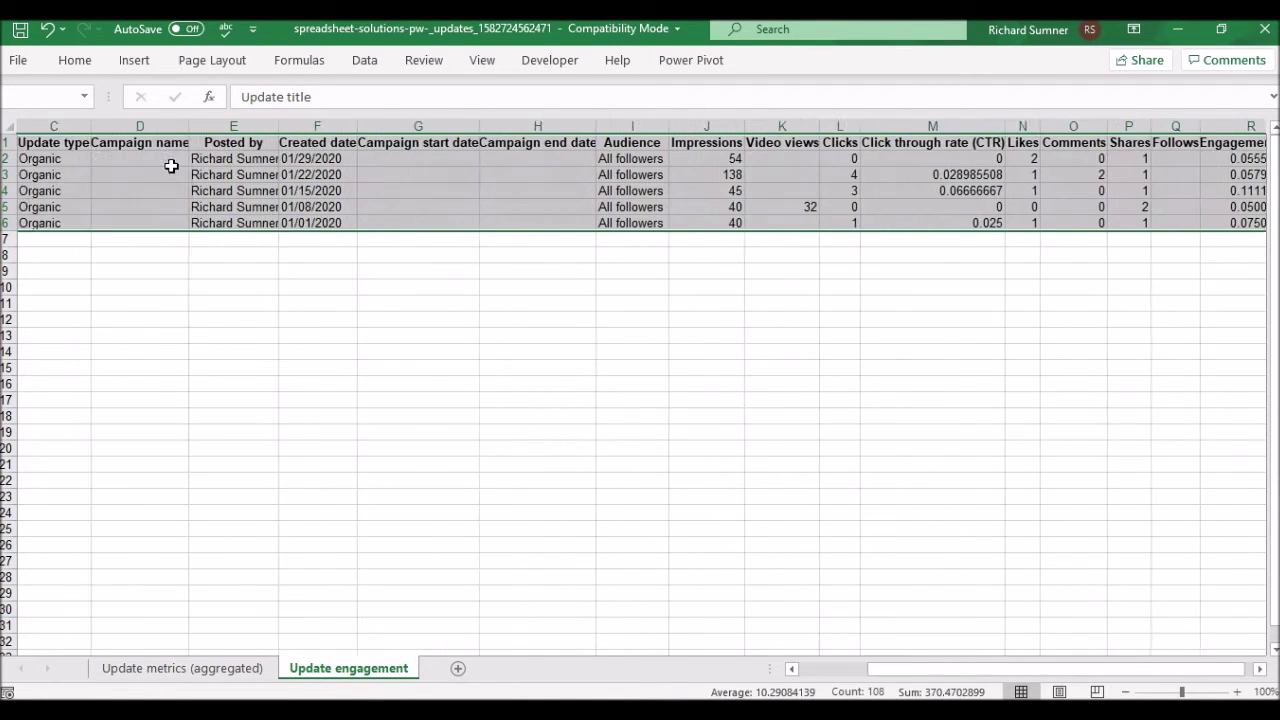
{"action": "right_click", "coordinate": [172, 170]}
{"action": "left_click", "coordinate": [222, 206]}
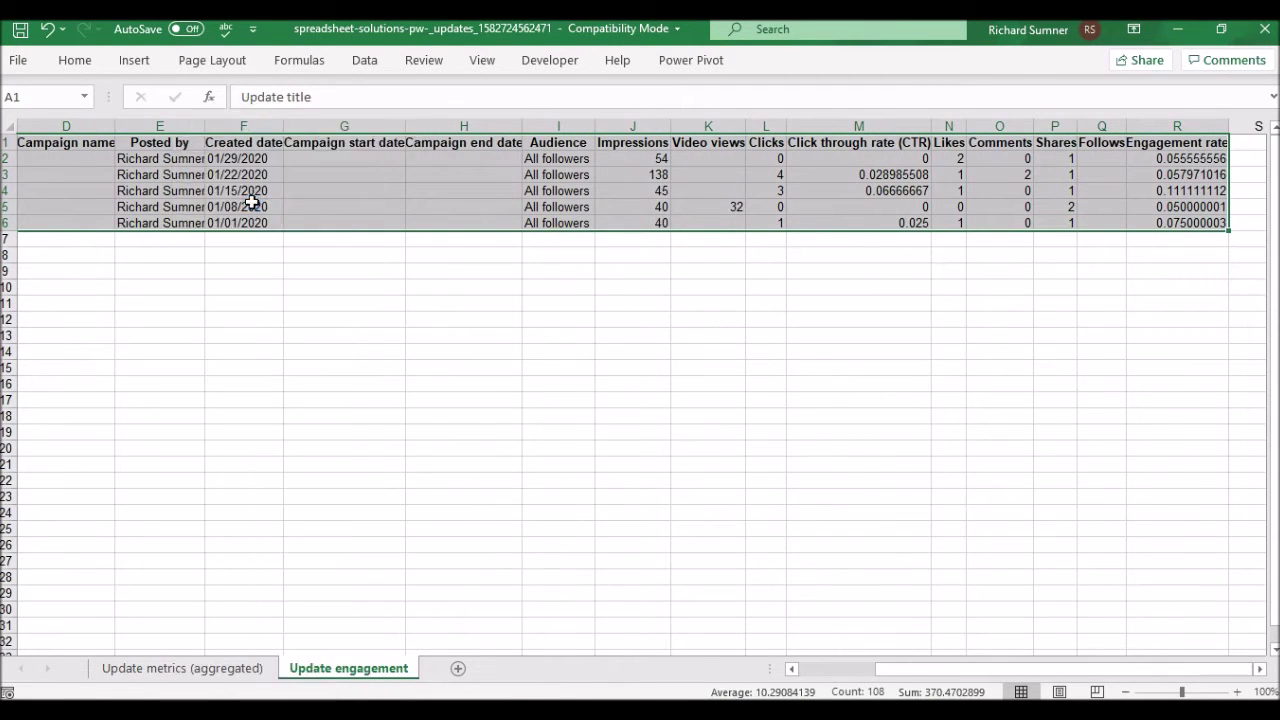
{"action": "key", "text": "ctrl+Home"}
Step: Switch back to the Marketing Hub workbook and paste the LinkedIn data into the Data Input sheet at B10
{"action": "mouse_move", "coordinate": [330, 672]}
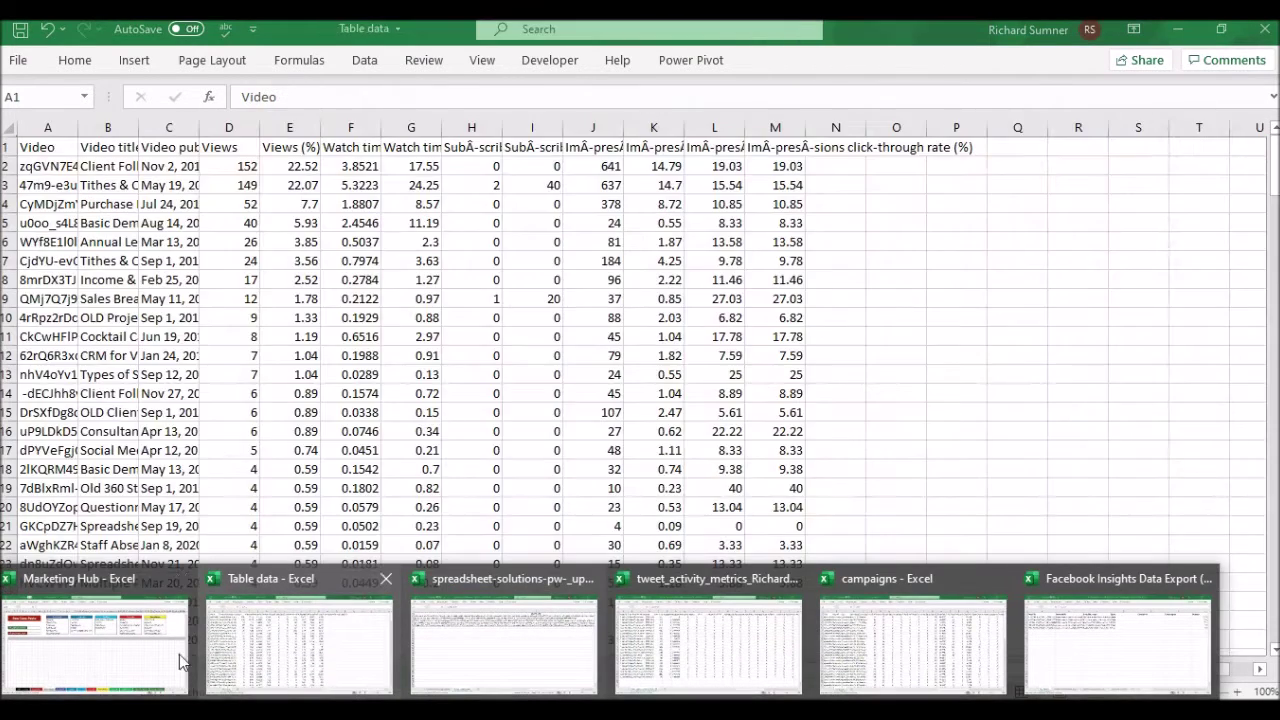
{"action": "left_click", "coordinate": [179, 654]}
{"action": "right_click", "coordinate": [45, 316]}
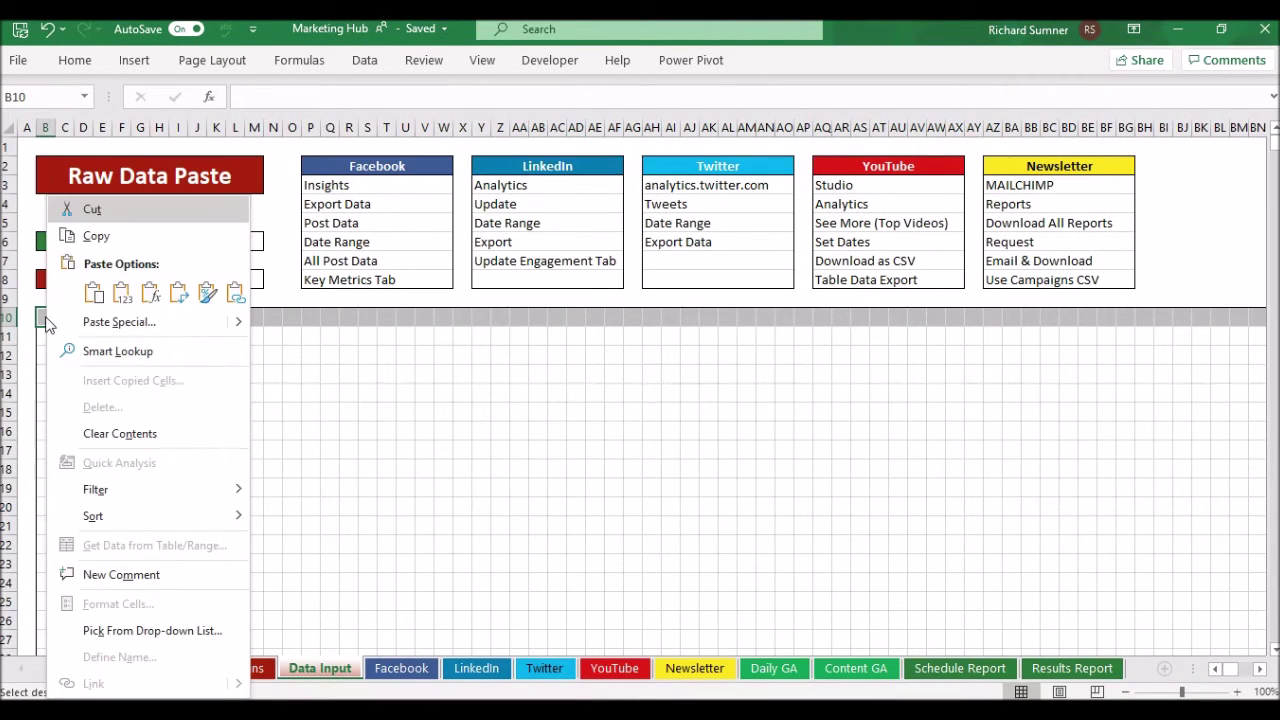
{"action": "left_click", "coordinate": [94, 291]}
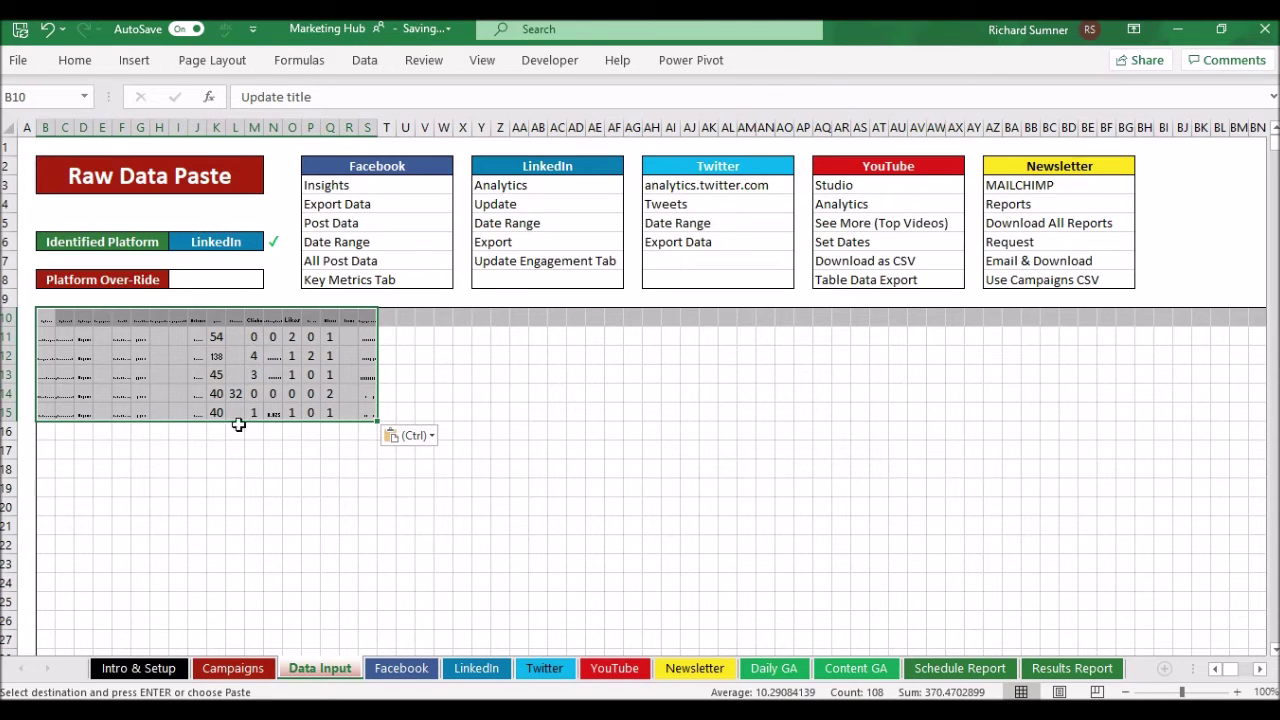
Step: Open the LinkedIn sheet and compare the Editable Data with the Calculated Data for posts 1 to 5
{"action": "left_click", "coordinate": [476, 668]}
{"action": "left_click", "coordinate": [908, 449]}
{"action": "key", "text": "Right"}
{"action": "key", "text": "Right"}
{"action": "key", "text": "Right"}
{"action": "key", "text": "Right"}
{"action": "key", "text": "Right"}
{"action": "key", "text": "Right"}
{"action": "key", "text": "Right"}
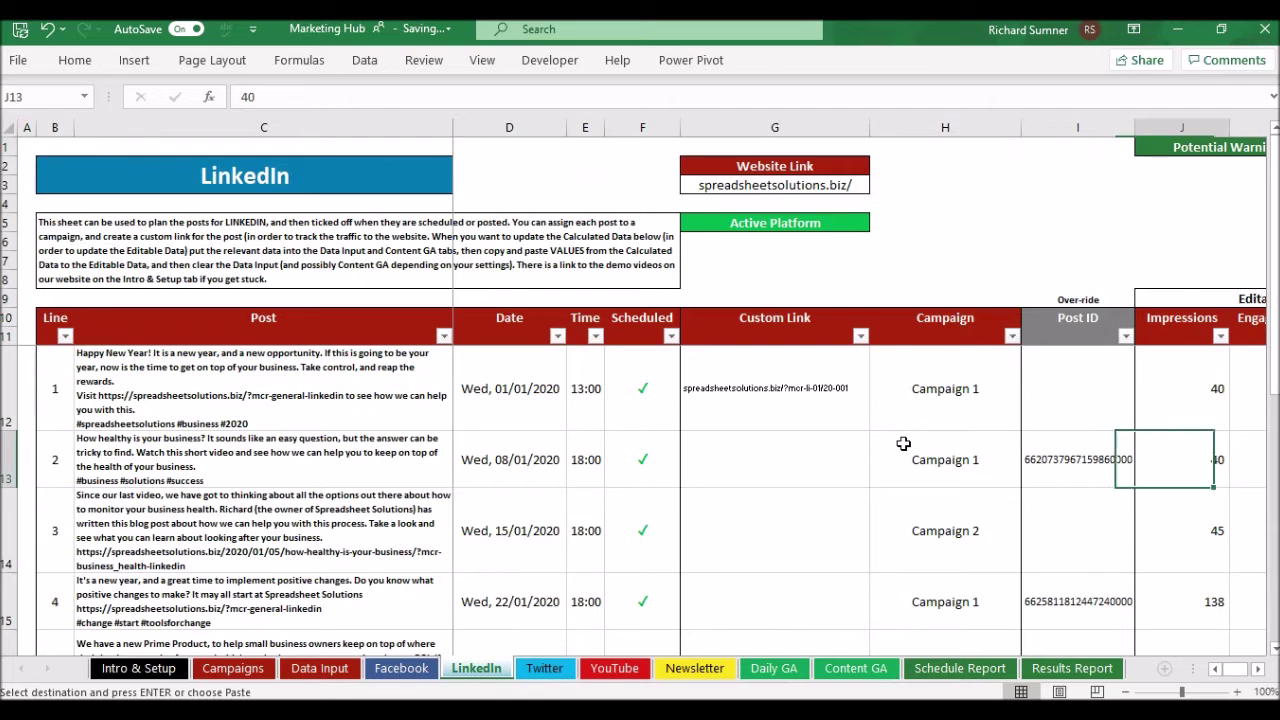
{"action": "key", "text": "Right"}
{"action": "key", "text": "Right"}
{"action": "key", "text": "Left"}
{"action": "key", "text": "Left"}
{"action": "key", "text": "Up"}
{"action": "key", "text": "Up"}
{"action": "key", "text": "Left"}
{"action": "key", "text": "Down"}
{"action": "key", "text": "Right"}
{"action": "key", "text": "Down"}
{"action": "key", "text": "Down"}
{"action": "key", "text": "Right"}
{"action": "key", "text": "Down"}
{"action": "key", "text": "Down"}
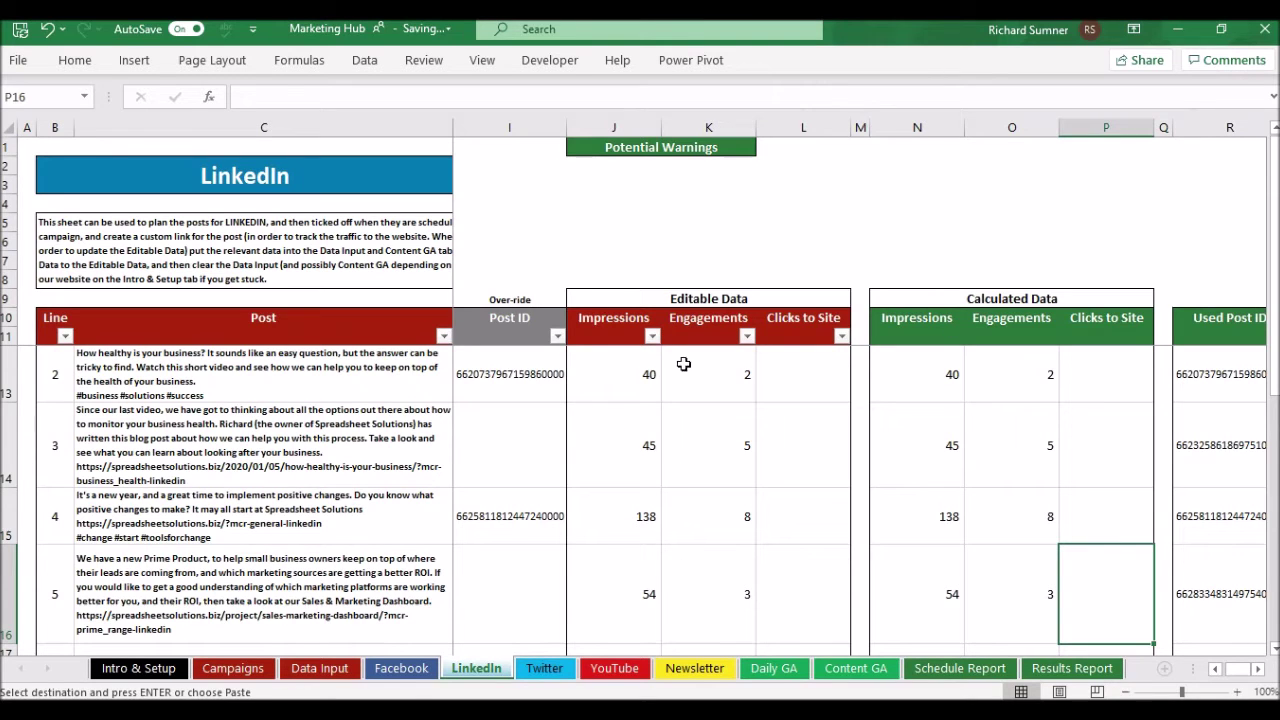
{"action": "key", "text": "Left"}
{"action": "key", "text": "Left"}
{"action": "key", "text": "Up"}
{"action": "key", "text": "Up"}
{"action": "key", "text": "Up"}
{"action": "key", "text": "Up"}
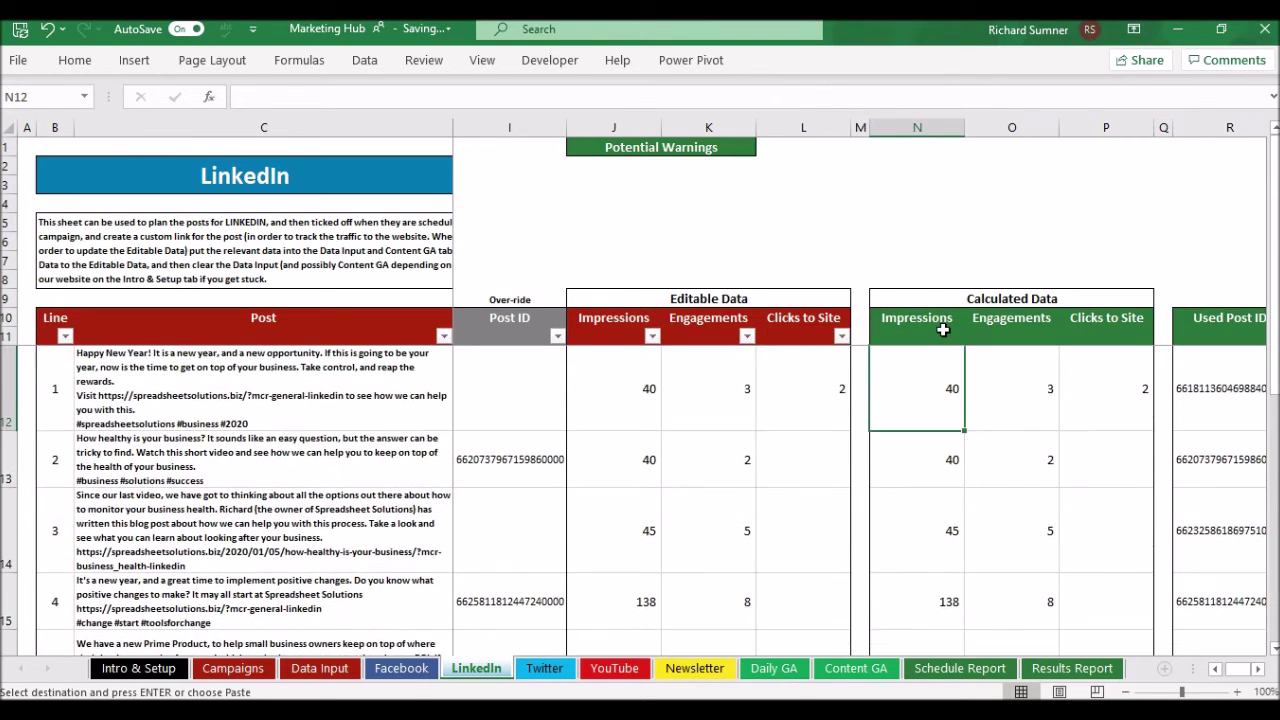
Step: Clear the LinkedIn Editable Data impressions and engagements for posts 1 to 5, J12:K16
{"action": "key", "text": "Left"}
{"action": "key", "text": "Left"}
{"action": "key", "text": "Left"}
{"action": "key", "text": "Left"}
{"action": "key", "text": "shift+Right"}
{"action": "key", "text": "shift+Right"}
{"action": "key", "text": "shift+Down"}
{"action": "key", "text": "shift+Left"}
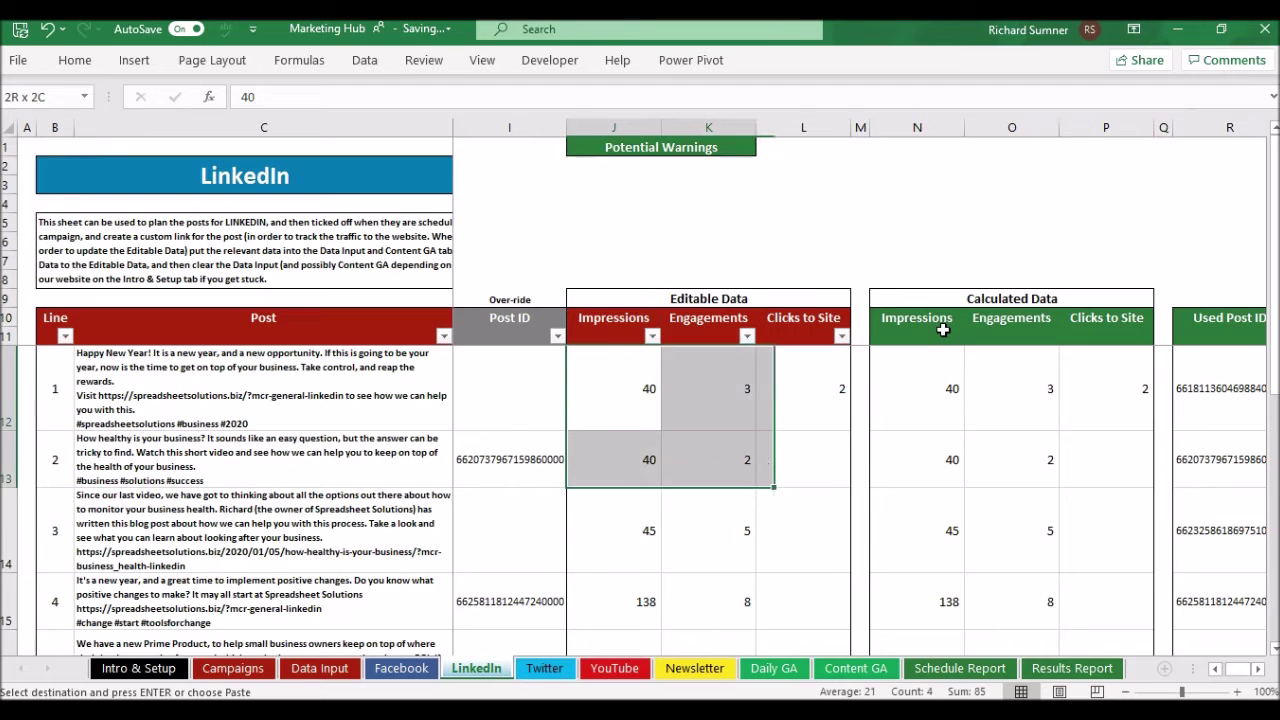
{"action": "key", "text": "shift+Down"}
{"action": "key", "text": "shift+Down"}
{"action": "key", "text": "shift+Down"}
{"action": "key", "text": "shift+Down"}
{"action": "key", "text": "shift+Up"}
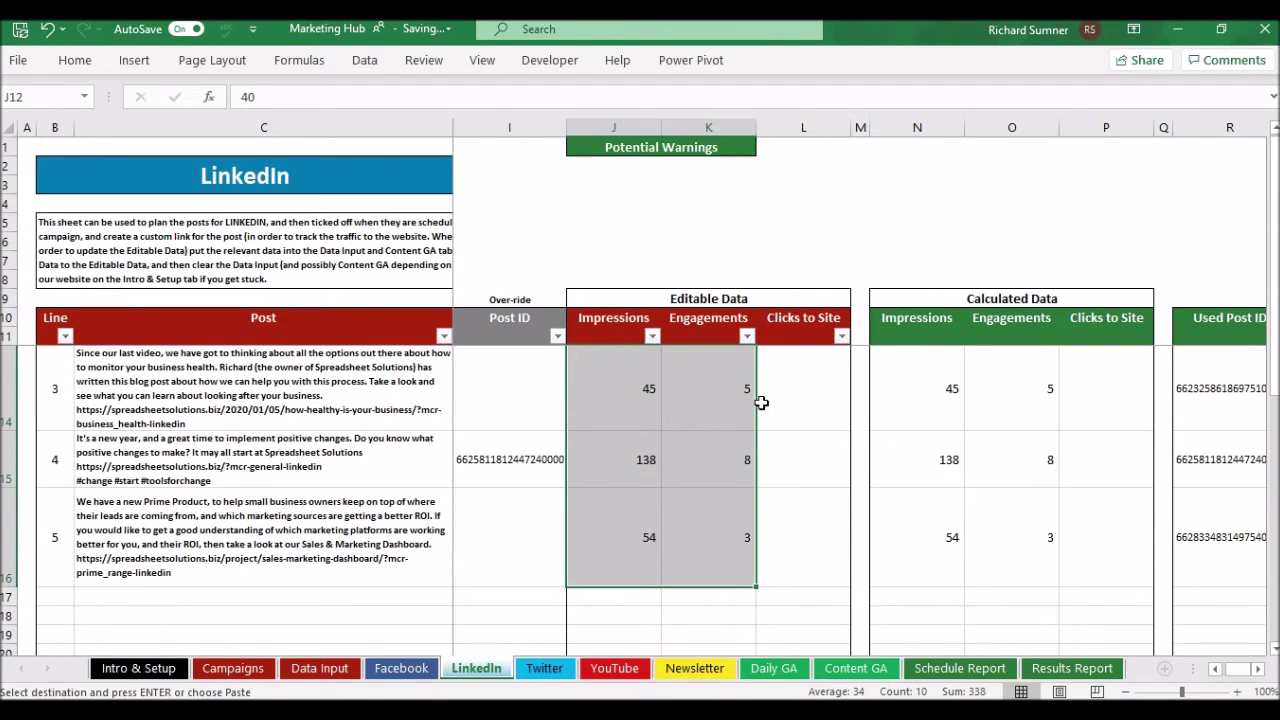
{"action": "right_click", "coordinate": [655, 395]}
{"action": "left_click", "coordinate": [690, 436]}
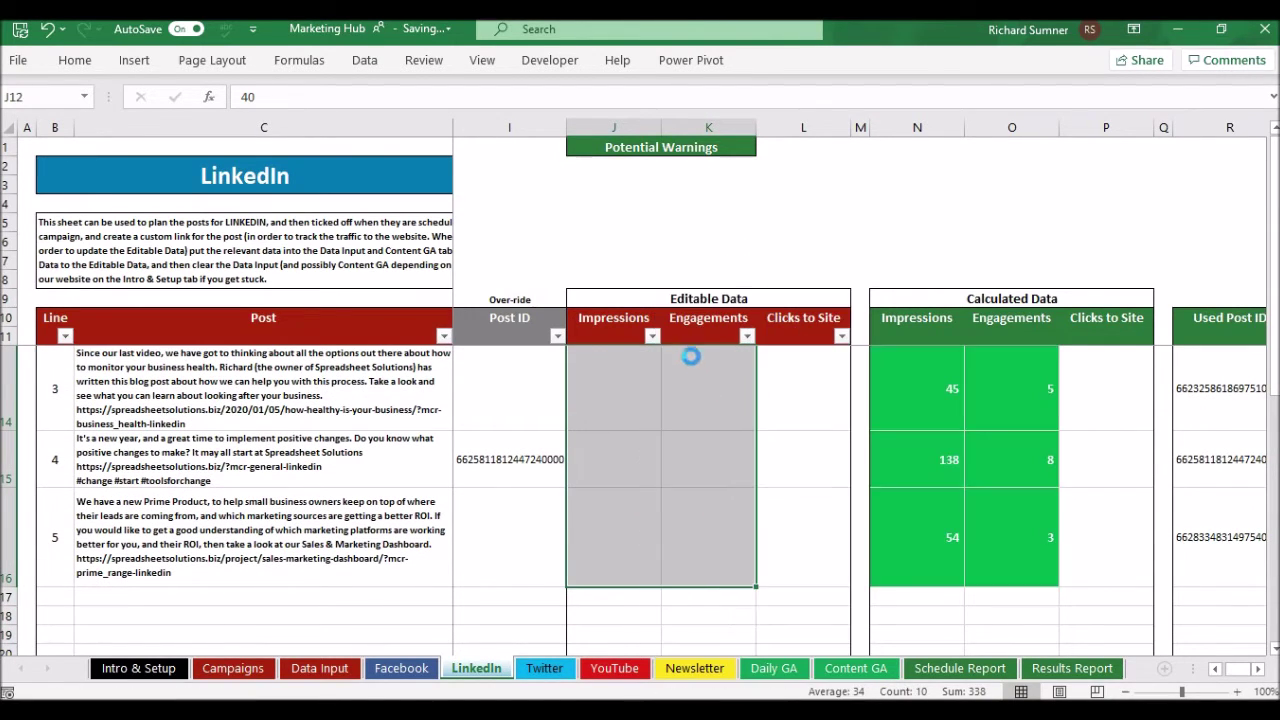
Step: Copy the LinkedIn Calculated Data impressions and engagements for posts 1 to 5, N12:O16
{"action": "left_click", "coordinate": [616, 336]}
{"action": "scroll", "coordinate": [616, 336], "scroll_direction": "up", "scroll_amount": 1}
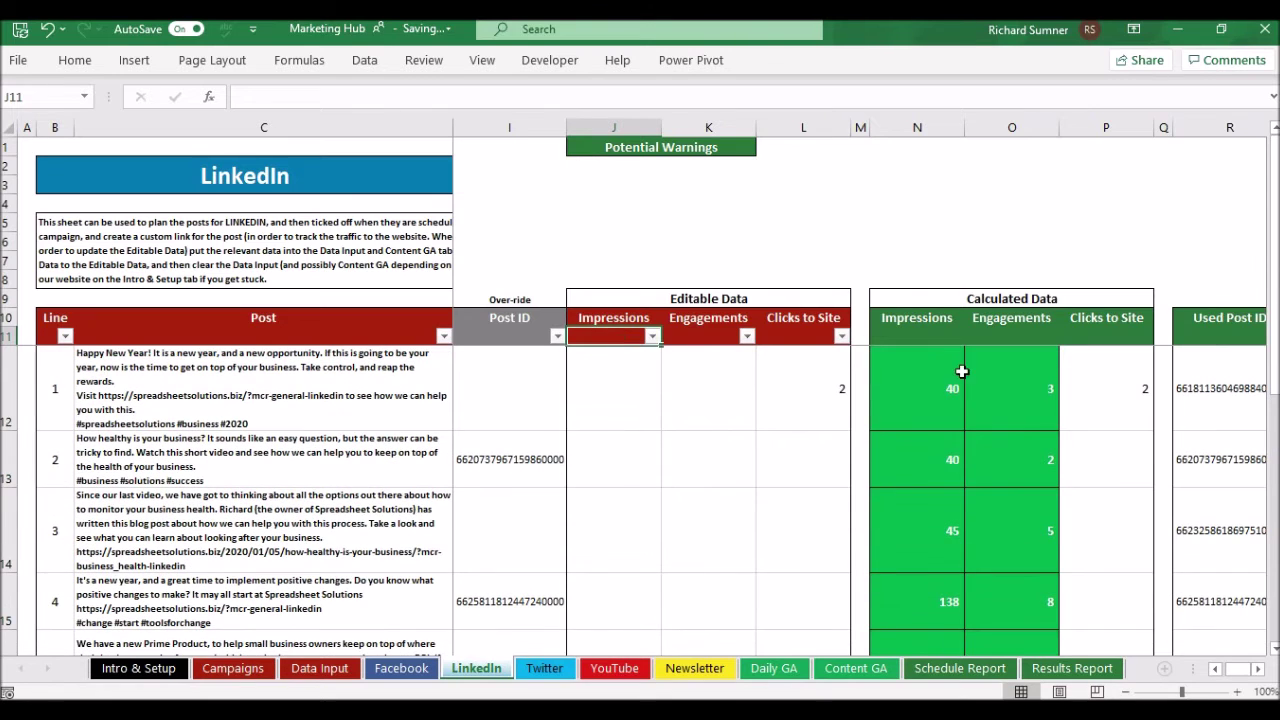
{"action": "left_click", "coordinate": [903, 397]}
{"action": "key", "text": "shift+Right"}
{"action": "key", "text": "shift+Down"}
{"action": "key", "text": "shift+Down"}
{"action": "key", "text": "shift+Down"}
{"action": "key", "text": "shift+Down"}
{"action": "key", "text": "shift+Down"}
{"action": "key", "text": "shift+Up"}
{"action": "right_click", "coordinate": [940, 392]}
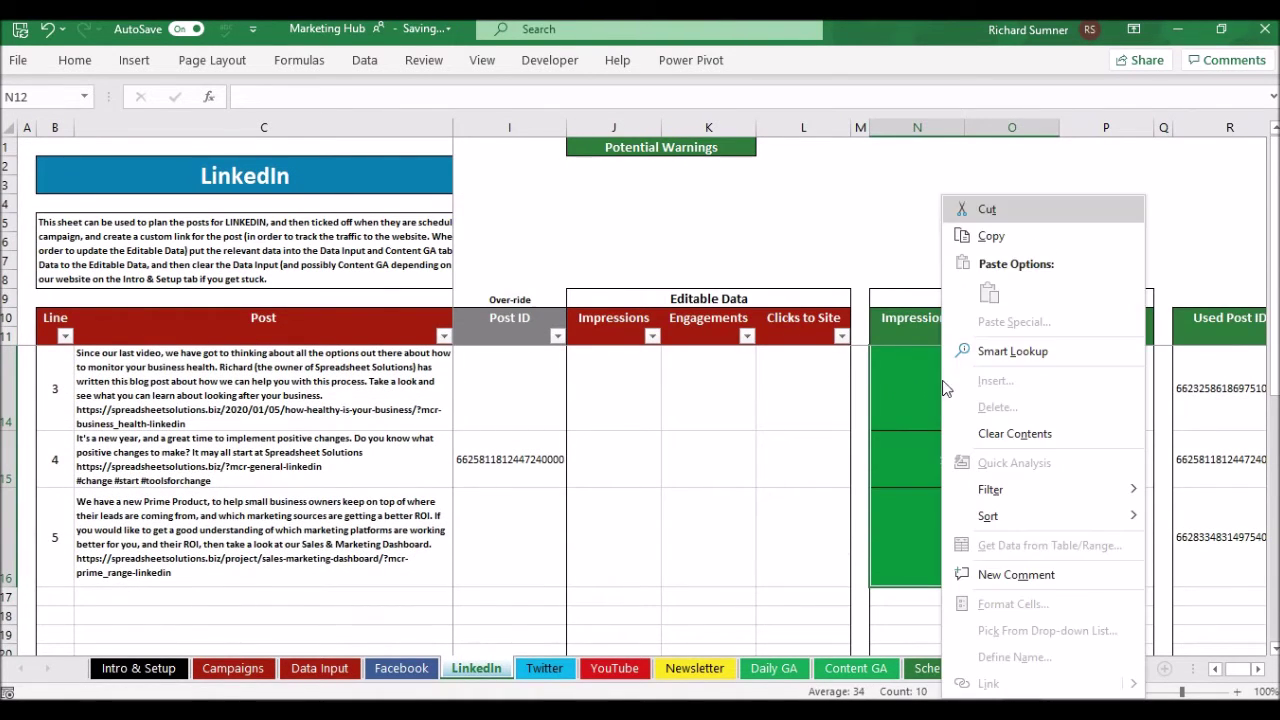
{"action": "left_click", "coordinate": [1025, 245]}
Step: Paste the copied figures as values into the LinkedIn Editable Data at J12 and return to cell A1
{"action": "left_click", "coordinate": [625, 333]}
{"action": "key", "text": "Down"}
{"action": "right_click", "coordinate": [618, 364]}
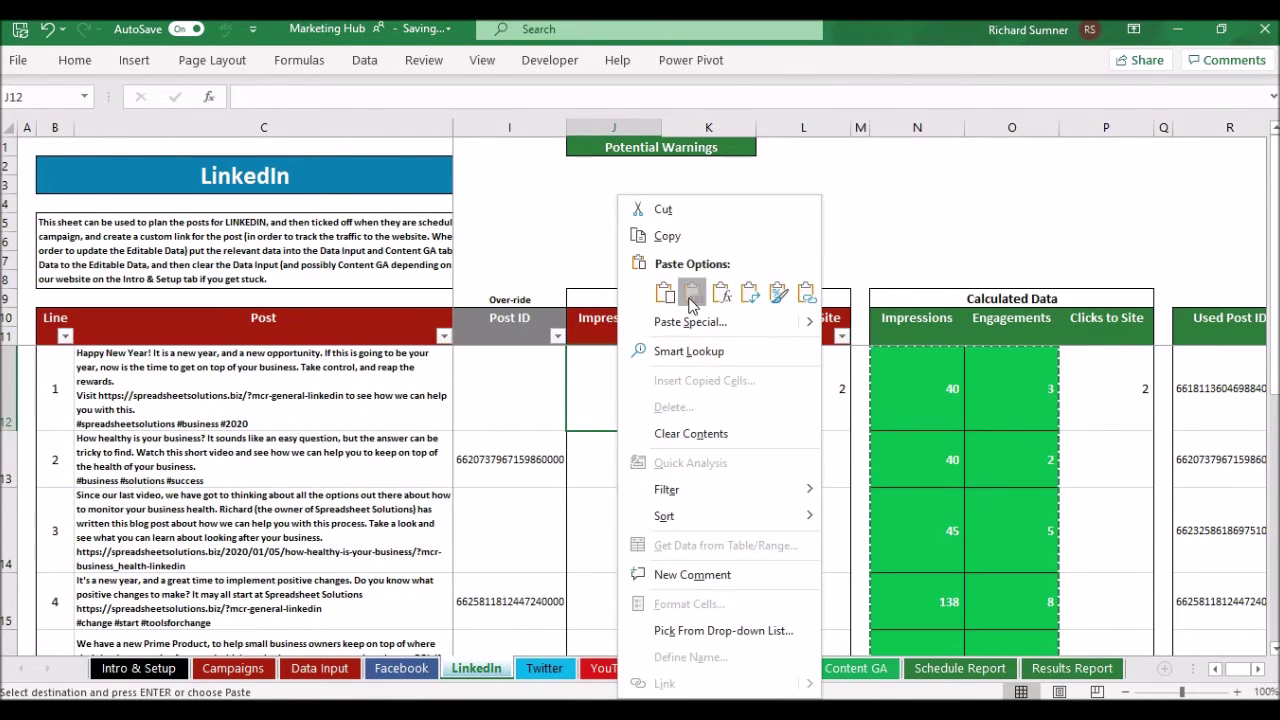
{"action": "left_click", "coordinate": [691, 295]}
{"action": "left_click", "coordinate": [835, 238]}
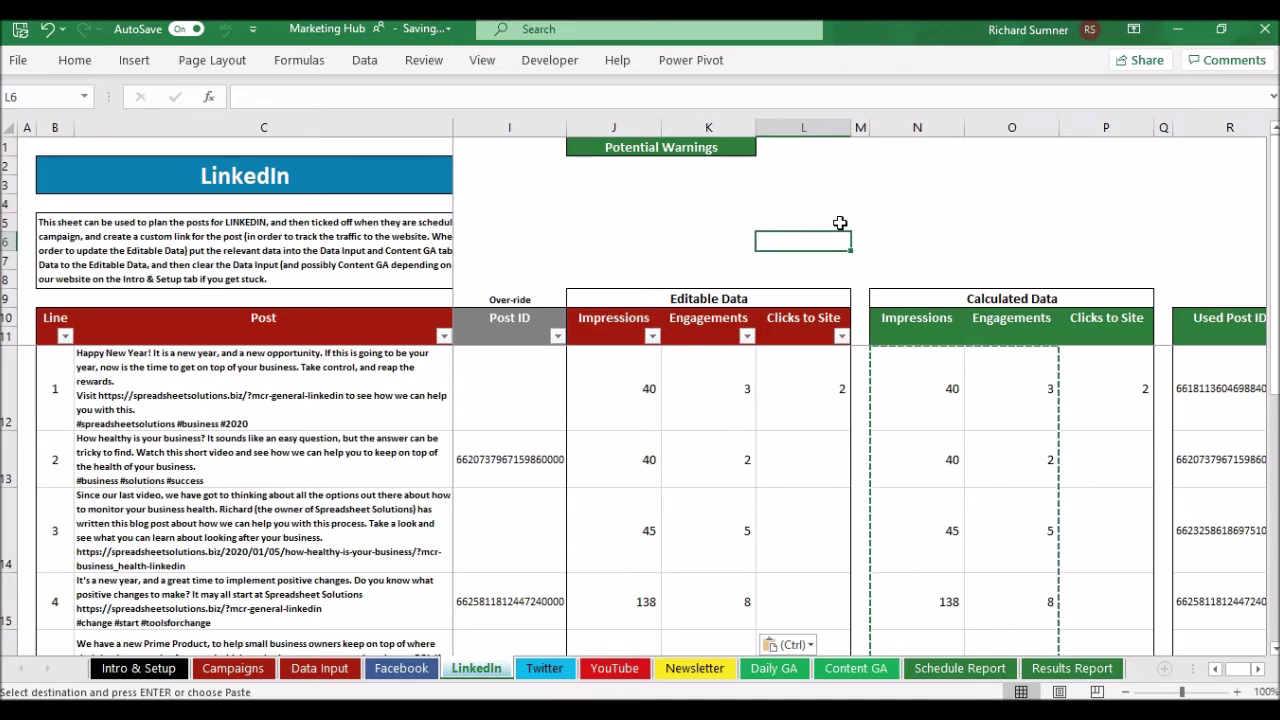
{"action": "key", "text": "Escape"}
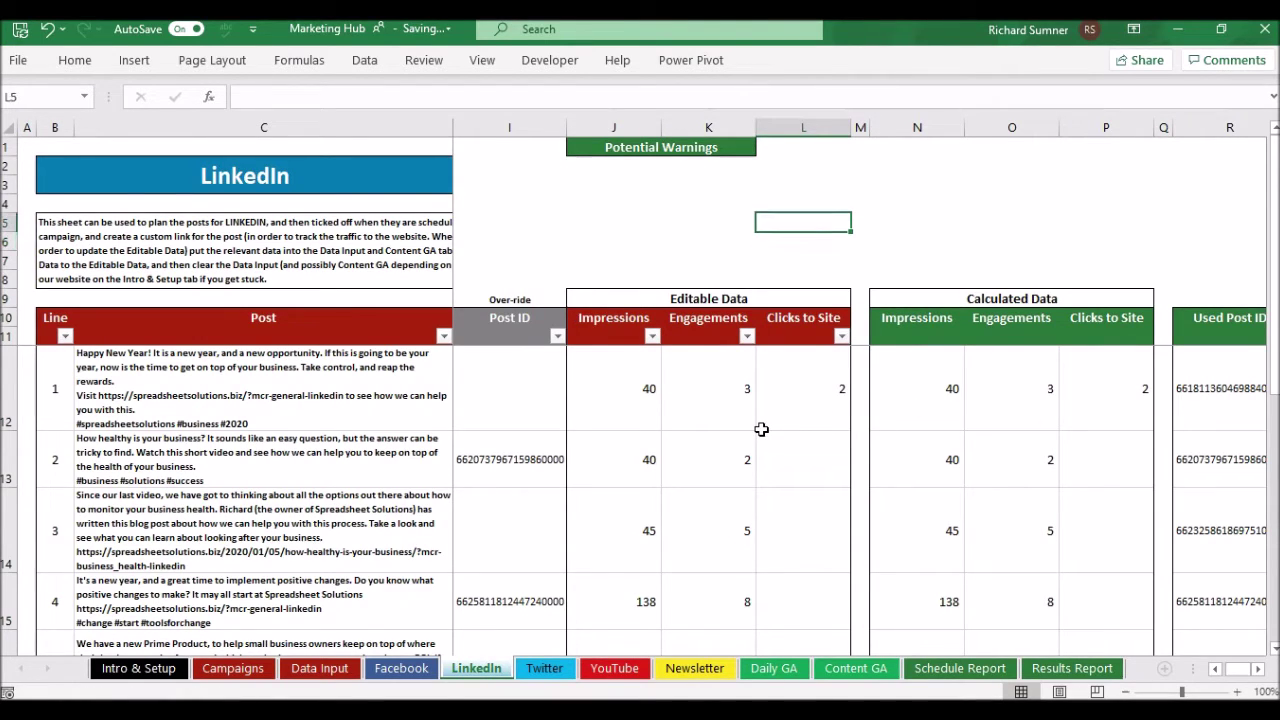
{"action": "key", "text": "ctrl+Up"}
{"action": "key", "text": "Left"}
{"action": "key", "text": "Left"}
{"action": "key", "text": "Home"}
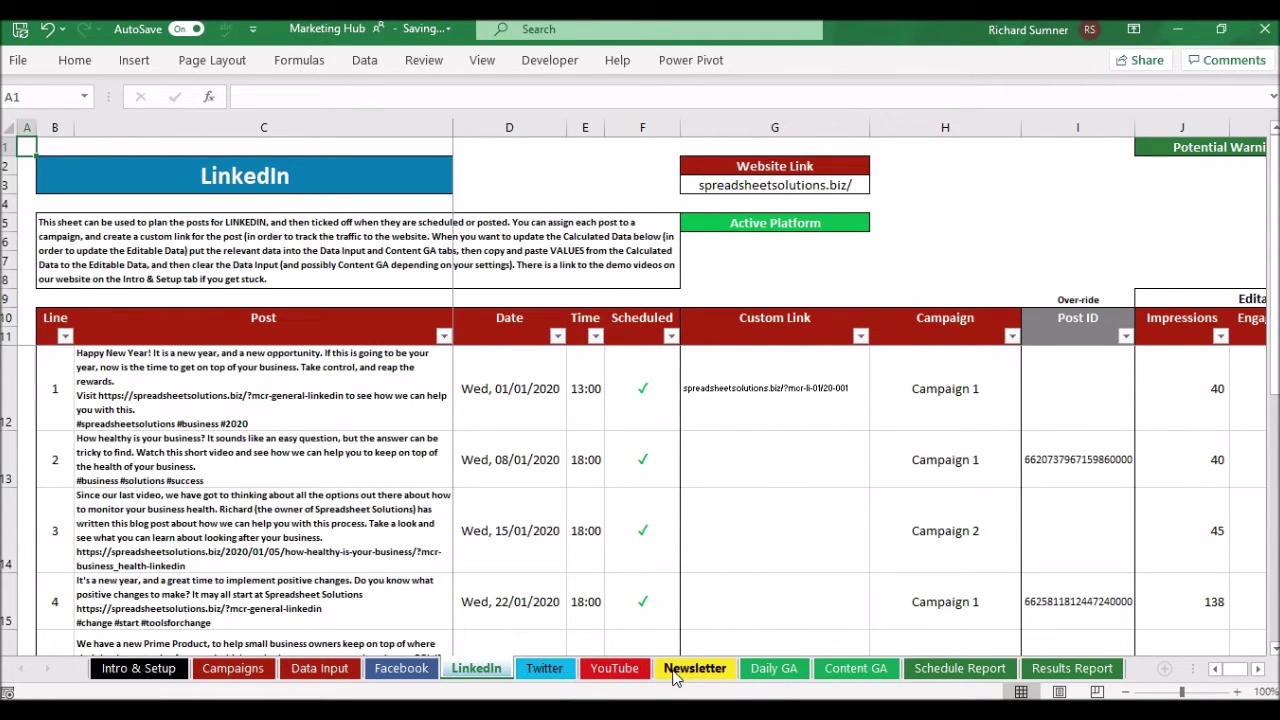
Step: Clear the pasted LinkedIn data from the Data Input sheet, B10:S15
{"action": "left_click", "coordinate": [428, 670]}
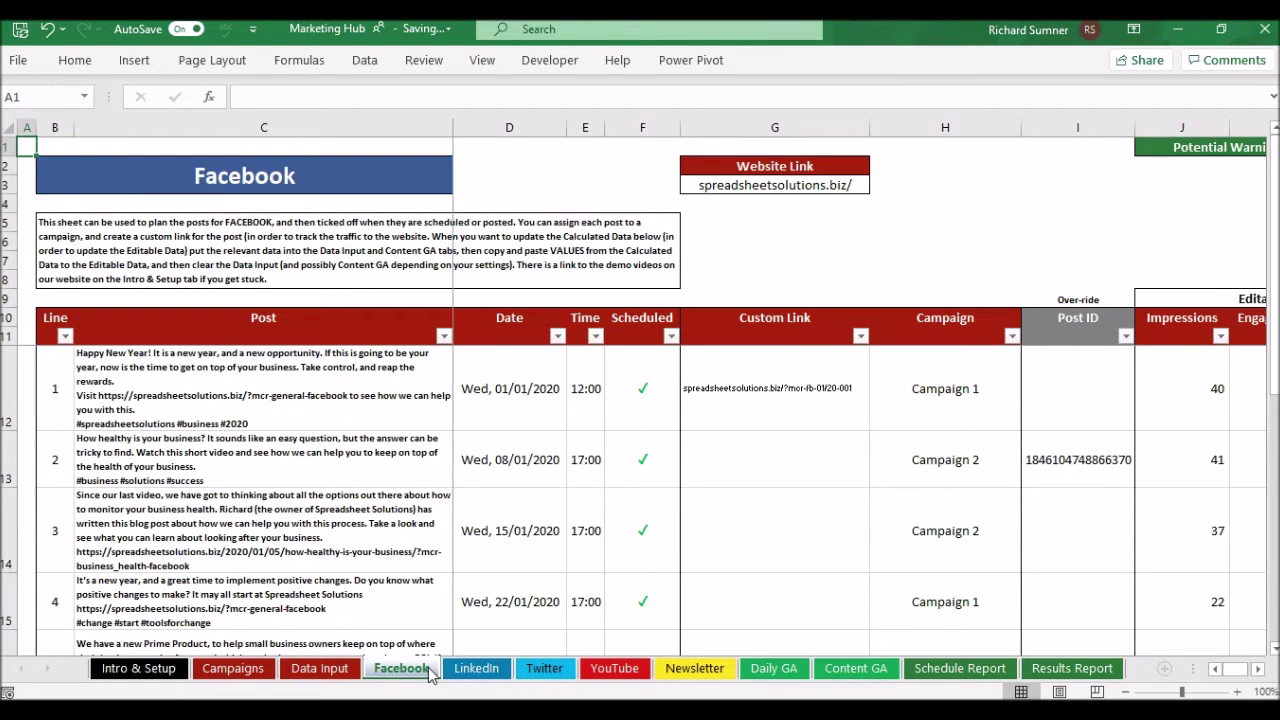
{"action": "left_click", "coordinate": [322, 669]}
{"action": "right_click", "coordinate": [186, 330]}
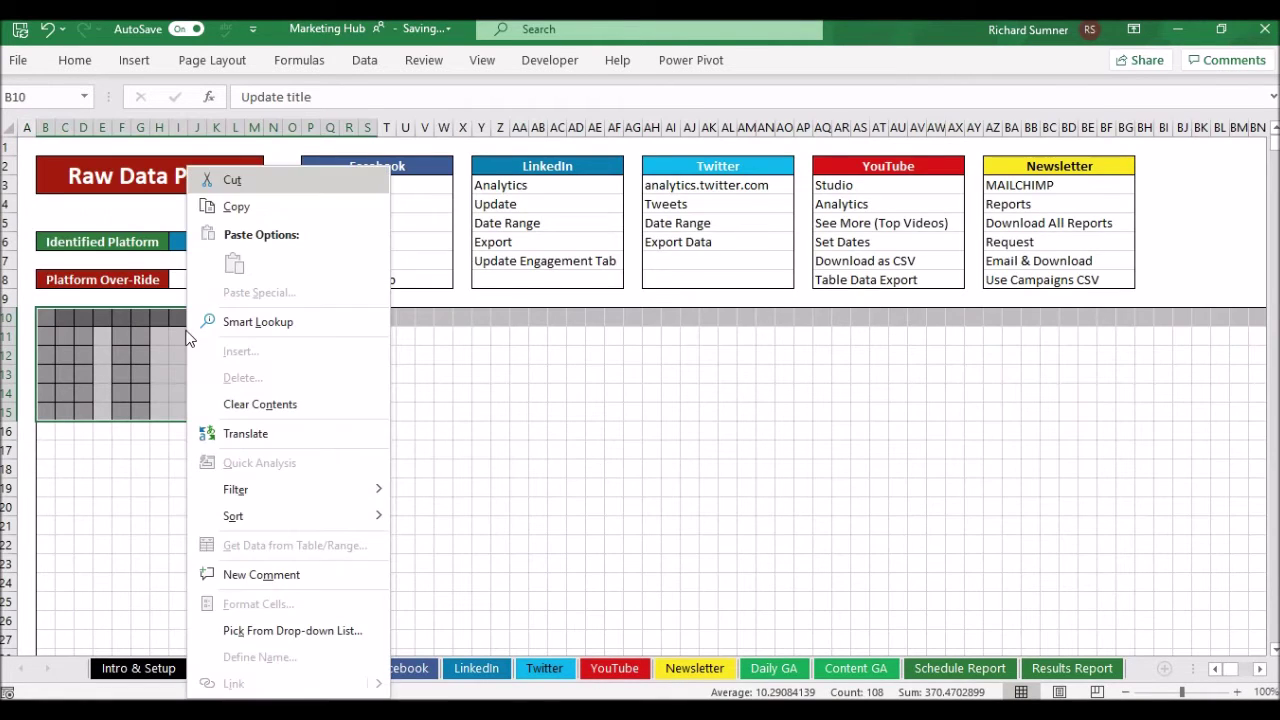
{"action": "left_click", "coordinate": [236, 403]}
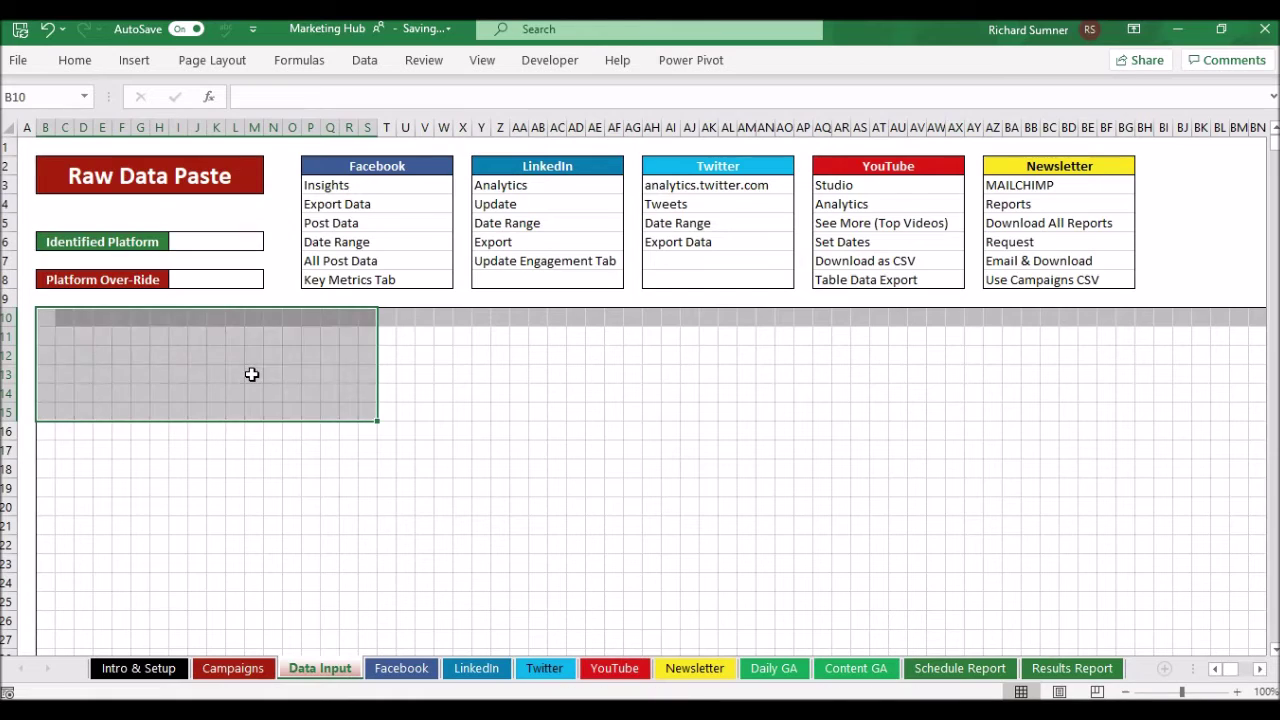
{"action": "left_click", "coordinate": [244, 374]}
Step: Examine the Post ID Text Removal table and the platform column-mapping table beyond the Data Input paste area
{"action": "key", "text": "Left"}
{"action": "key", "text": "Left"}
{"action": "key", "text": "Up"}
{"action": "key", "text": "Up"}
{"action": "key", "text": "Up"}
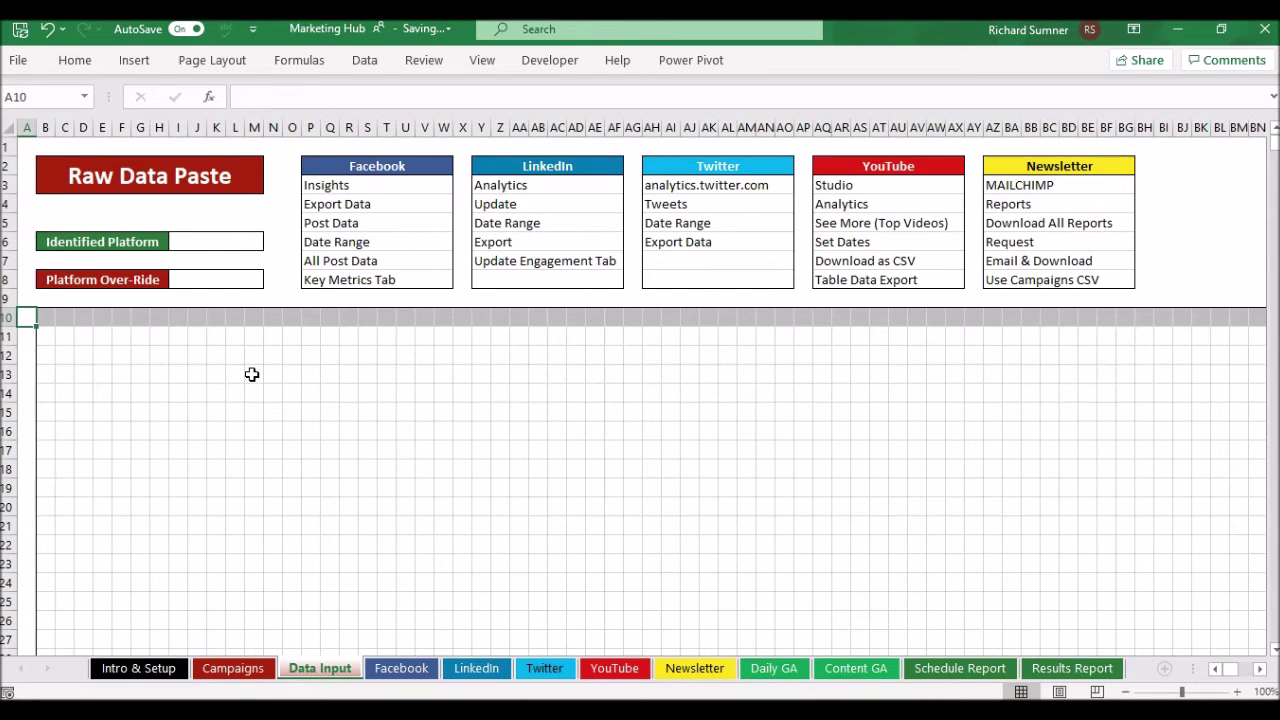
{"action": "key", "text": "Up"}
{"action": "key", "text": "Up"}
{"action": "key", "text": "Up"}
{"action": "key", "text": "Up"}
{"action": "key", "text": "Up"}
{"action": "key", "text": "Up"}
{"action": "key", "text": "Up"}
{"action": "key", "text": "Up"}
{"action": "key", "text": "Up"}
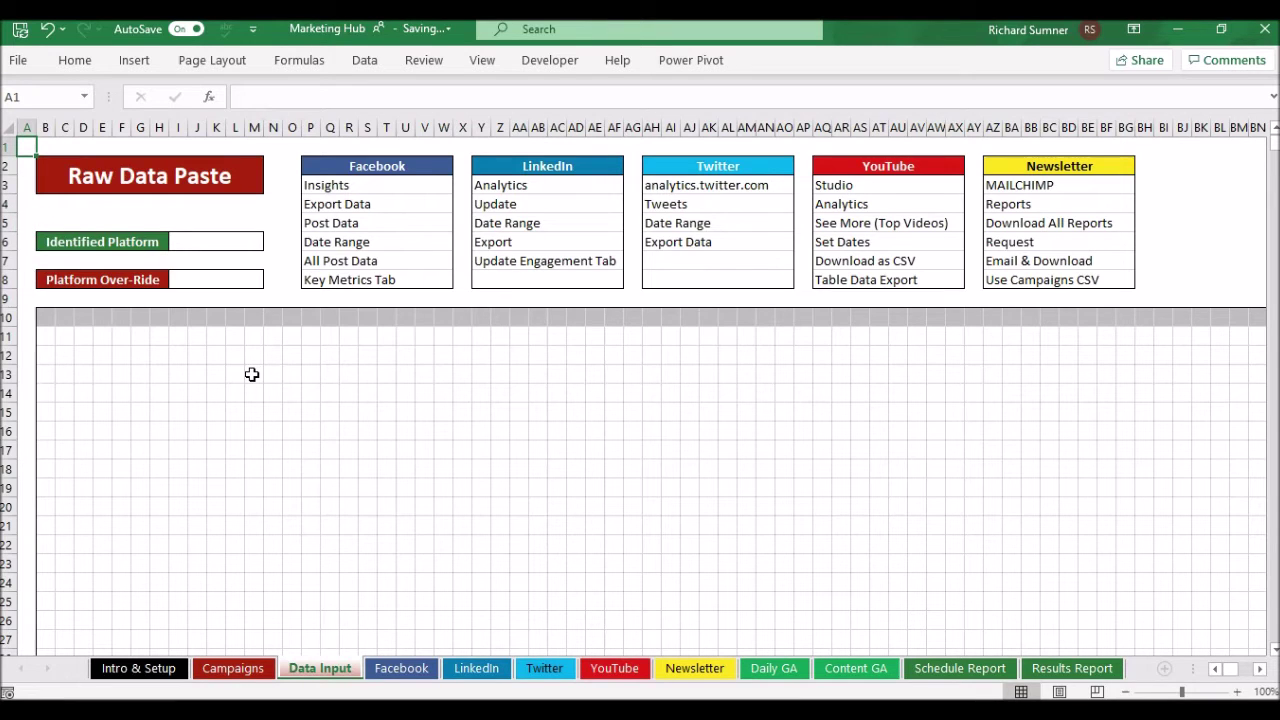
{"action": "key", "text": "Right"}
{"action": "key", "text": "Right"}
{"action": "key", "text": "Right"}
{"action": "key", "text": "Right"}
{"action": "key", "text": "Right"}
{"action": "key", "text": "Right"}
{"action": "key", "text": "Right"}
{"action": "key", "text": "Right"}
{"action": "key", "text": "Right"}
{"action": "key", "text": "Right"}
{"action": "key", "text": "Right"}
{"action": "key", "text": "Right"}
{"action": "key", "text": "Right"}
{"action": "key", "text": "Right"}
{"action": "key", "text": "Right"}
{"action": "key", "text": "Right"}
{"action": "key", "text": "Right"}
{"action": "key", "text": "Right"}
{"action": "key", "text": "Right"}
{"action": "key", "text": "Right"}
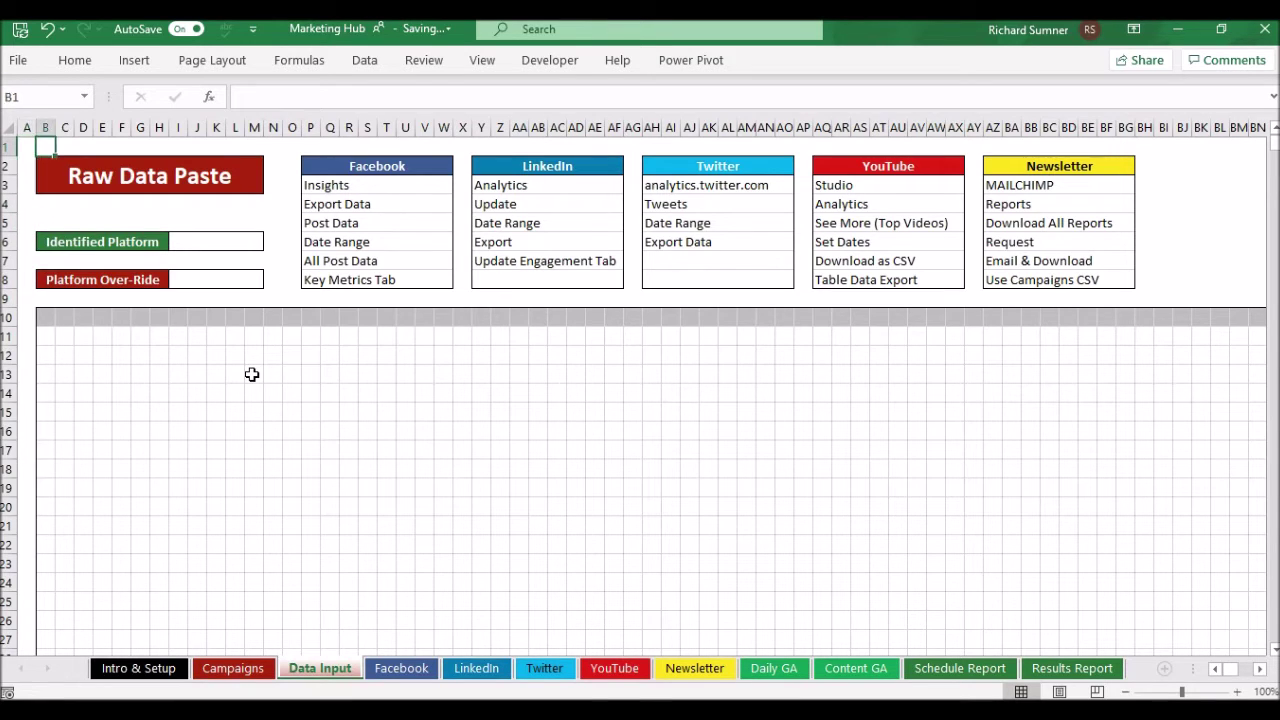
{"action": "key", "text": "Right"}
{"action": "key", "text": "Right"}
{"action": "key", "text": "Right"}
{"action": "key", "text": "Right"}
{"action": "key", "text": "Right"}
{"action": "key", "text": "Right"}
{"action": "key", "text": "Right"}
{"action": "key", "text": "Right"}
{"action": "key", "text": "Right"}
{"action": "key", "text": "Right"}
{"action": "key", "text": "Right"}
{"action": "key", "text": "Right"}
{"action": "key", "text": "Right"}
{"action": "key", "text": "Right"}
{"action": "key", "text": "Right"}
{"action": "key", "text": "Right"}
{"action": "key", "text": "Right"}
{"action": "key", "text": "Right"}
{"action": "key", "text": "Right"}
{"action": "key", "text": "Right"}
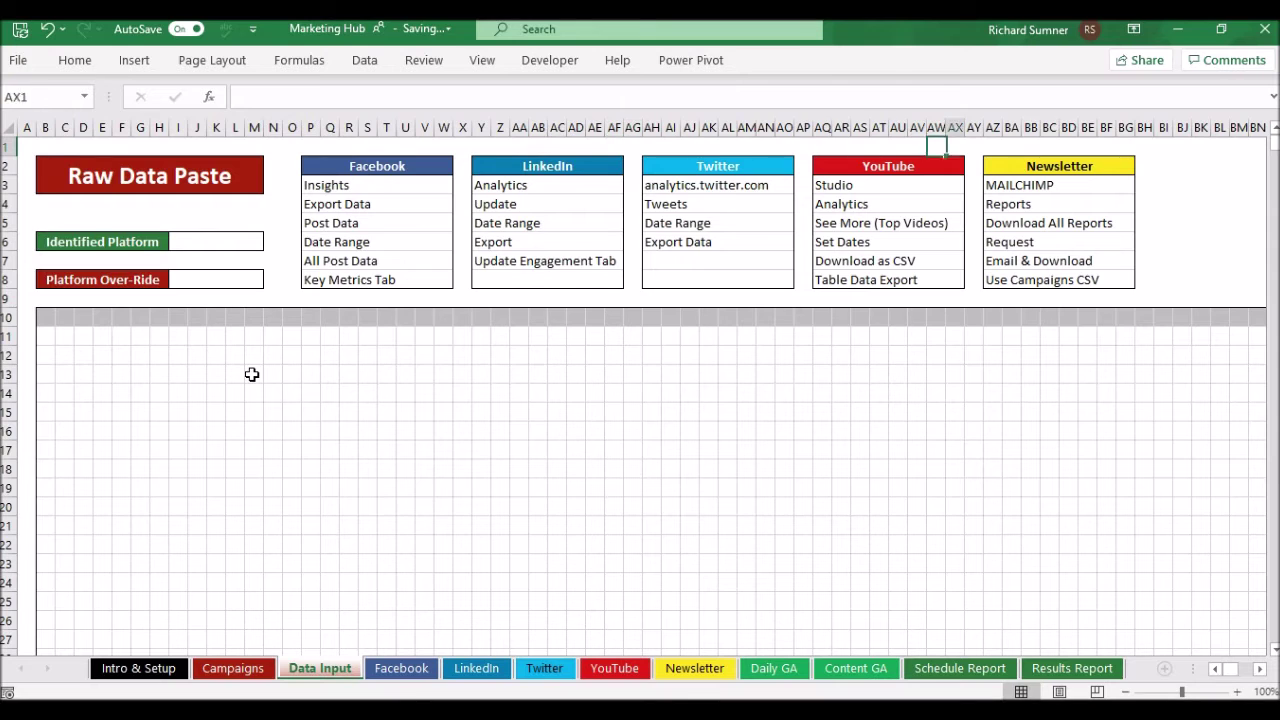
{"action": "key", "text": "Right"}
{"action": "key", "text": "Right"}
{"action": "key", "text": "Right"}
{"action": "key", "text": "Right"}
{"action": "key", "text": "Right"}
{"action": "key", "text": "Right"}
{"action": "key", "text": "Left"}
{"action": "key", "text": "Left"}
{"action": "key", "text": "Left"}
{"action": "key", "text": "Left"}
{"action": "key", "text": "Left"}
{"action": "key", "text": "Left"}
{"action": "key", "text": "Left"}
{"action": "key", "text": "Left"}
{"action": "key", "text": "Left"}
{"action": "key", "text": "Left"}
{"action": "key", "text": "Left"}
{"action": "key", "text": "Left"}
{"action": "key", "text": "Left"}
{"action": "key", "text": "Left"}
{"action": "key", "text": "Left"}
{"action": "key", "text": "Left"}
{"action": "key", "text": "Left"}
{"action": "key", "text": "Left"}
{"action": "key", "text": "Left"}
{"action": "key", "text": "Left"}
{"action": "key", "text": "Left"}
{"action": "key", "text": "Left"}
{"action": "key", "text": "Left"}
{"action": "key", "text": "Left"}
{"action": "key", "text": "Left"}
{"action": "key", "text": "Left"}
{"action": "key", "text": "Left"}
{"action": "key", "text": "Left"}
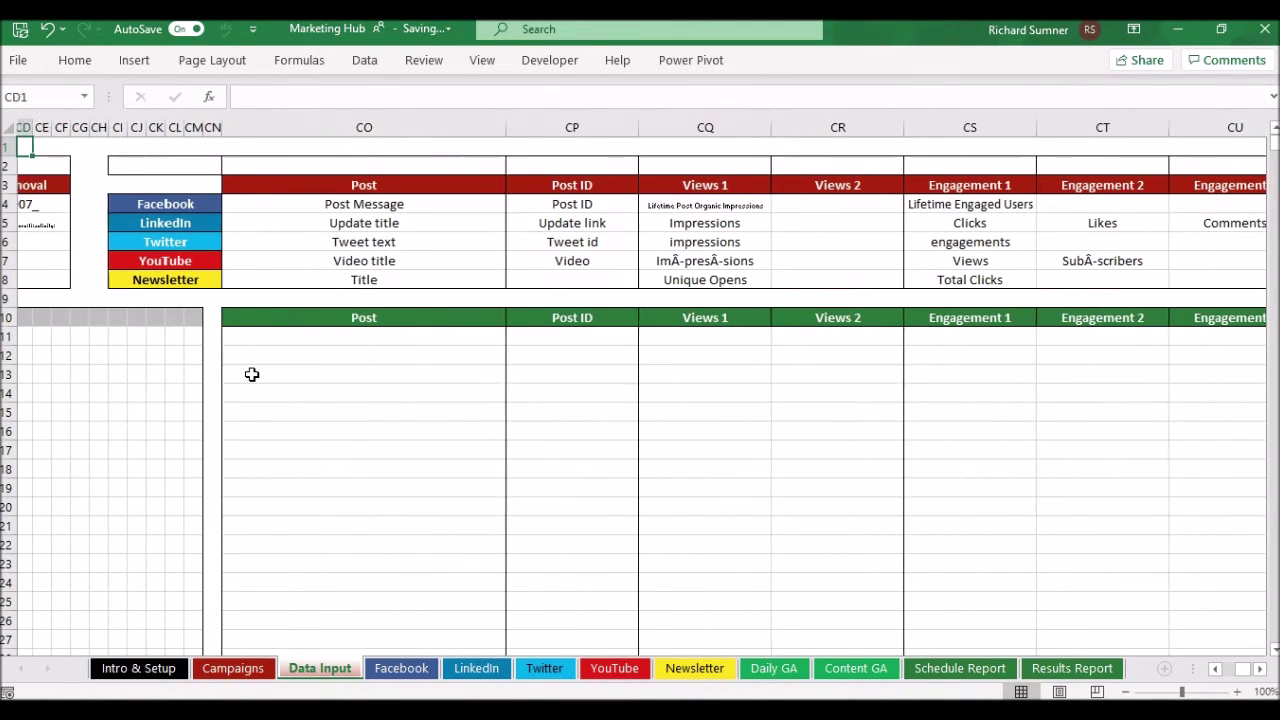
{"action": "key", "text": "Left"}
{"action": "key", "text": "Left"}
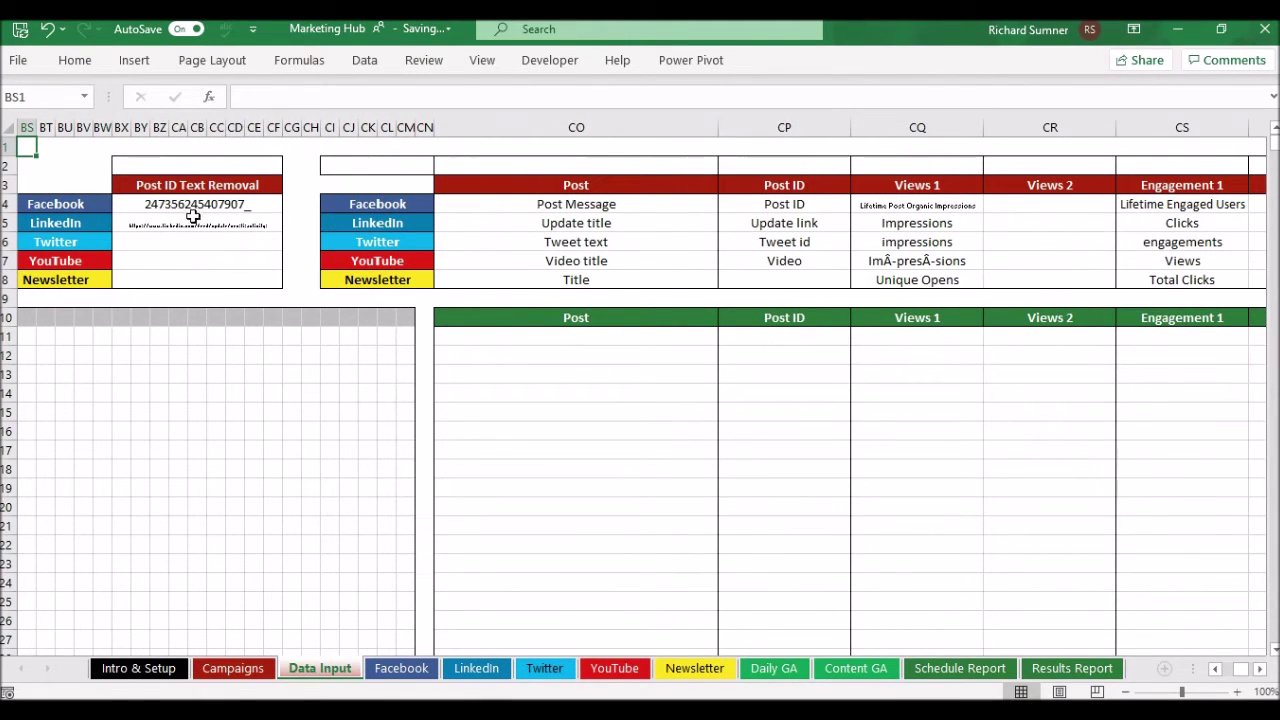
Step: Check the available header choices for Facebook's Post mapping in CO4, keeping Post Message
{"action": "left_click", "coordinate": [576, 210]}
{"action": "left_click", "coordinate": [725, 205]}
{"action": "left_click", "coordinate": [725, 205]}
{"action": "left_click", "coordinate": [726, 206]}
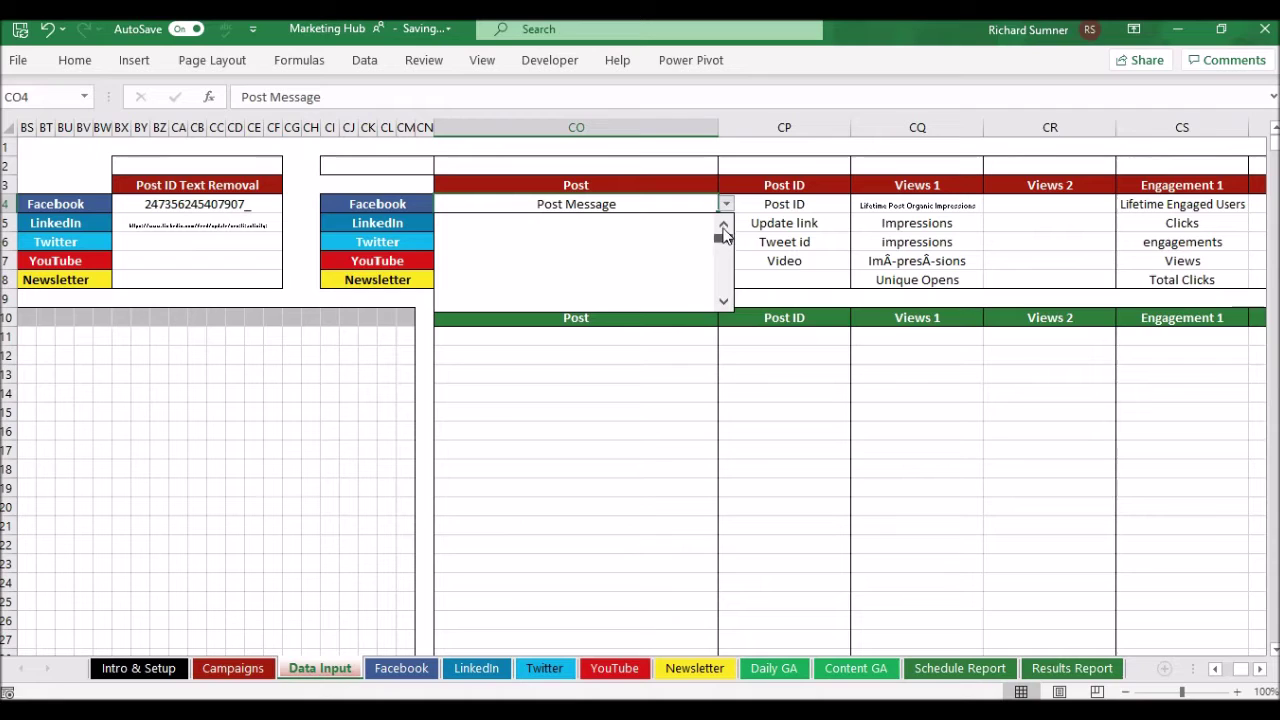
{"action": "left_click", "coordinate": [726, 206]}
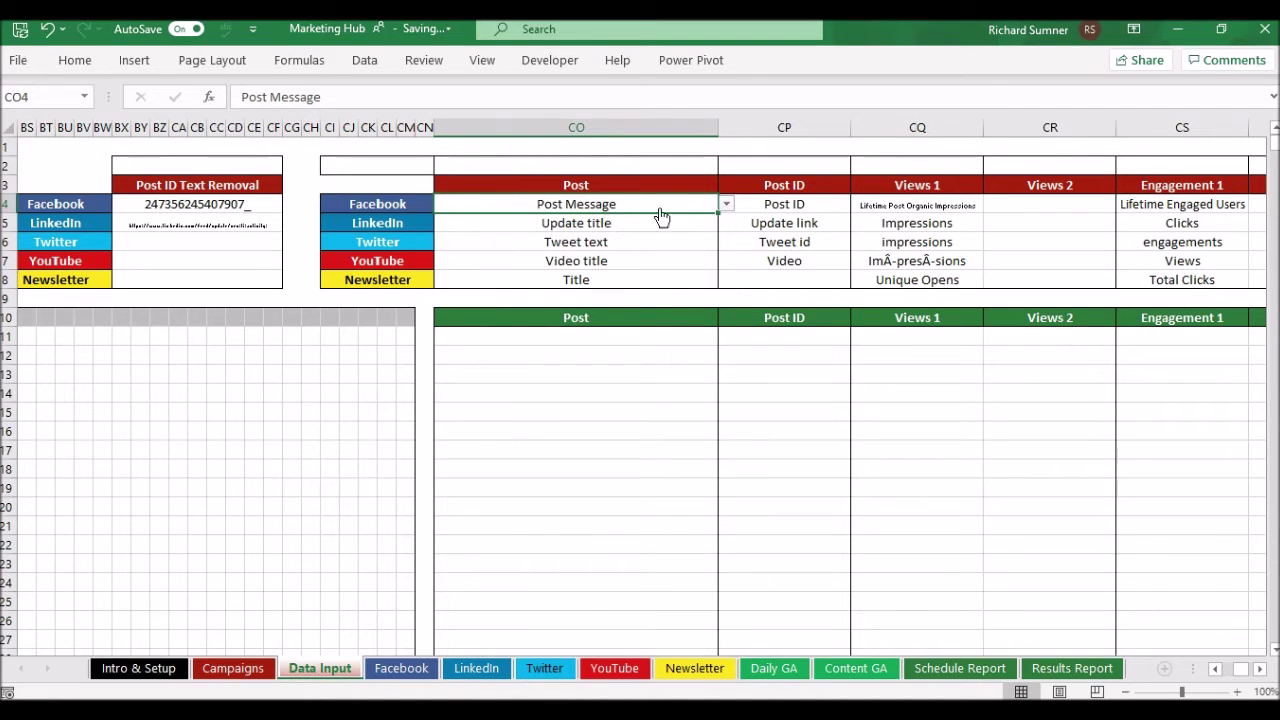
Step: Review the Post, Post ID, Views and Engagement output columns from row 11, glancing at the Facebook sheet they feed
{"action": "left_click", "coordinate": [572, 335]}
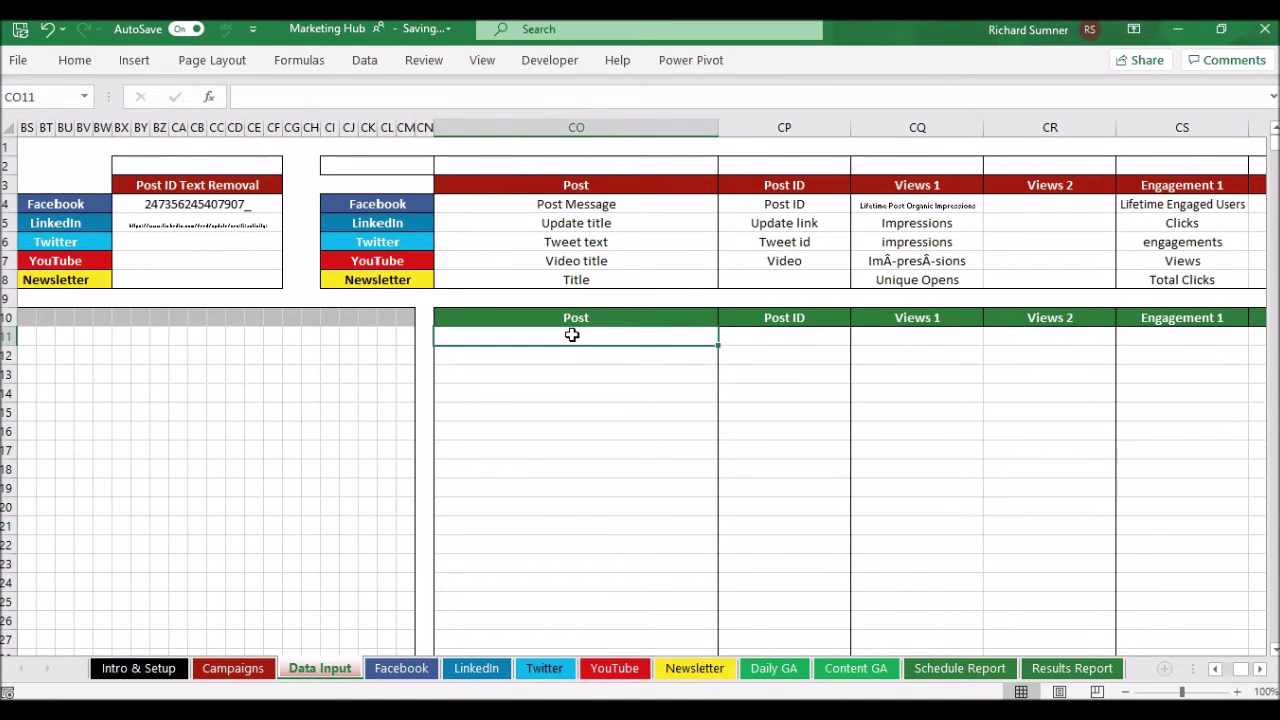
{"action": "key", "text": "Tab"}
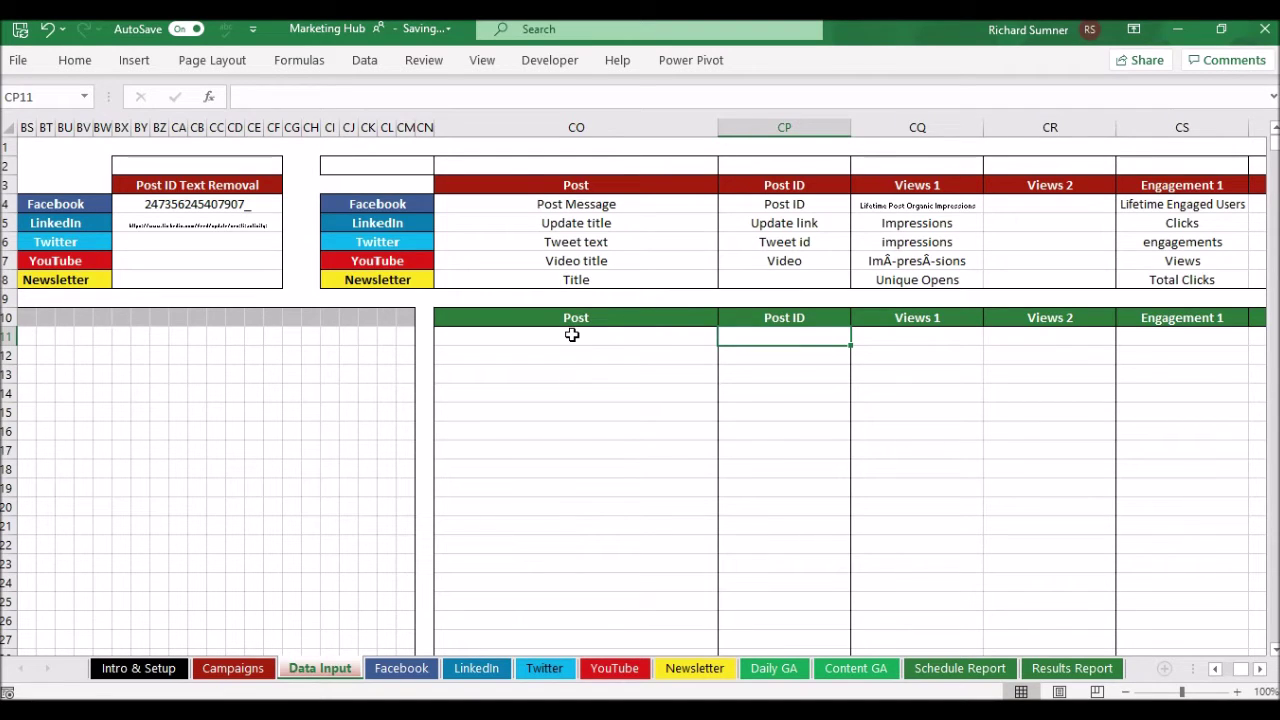
{"action": "key", "text": "Right"}
{"action": "key", "text": "Right"}
{"action": "key", "text": "Right"}
{"action": "key", "text": "Right"}
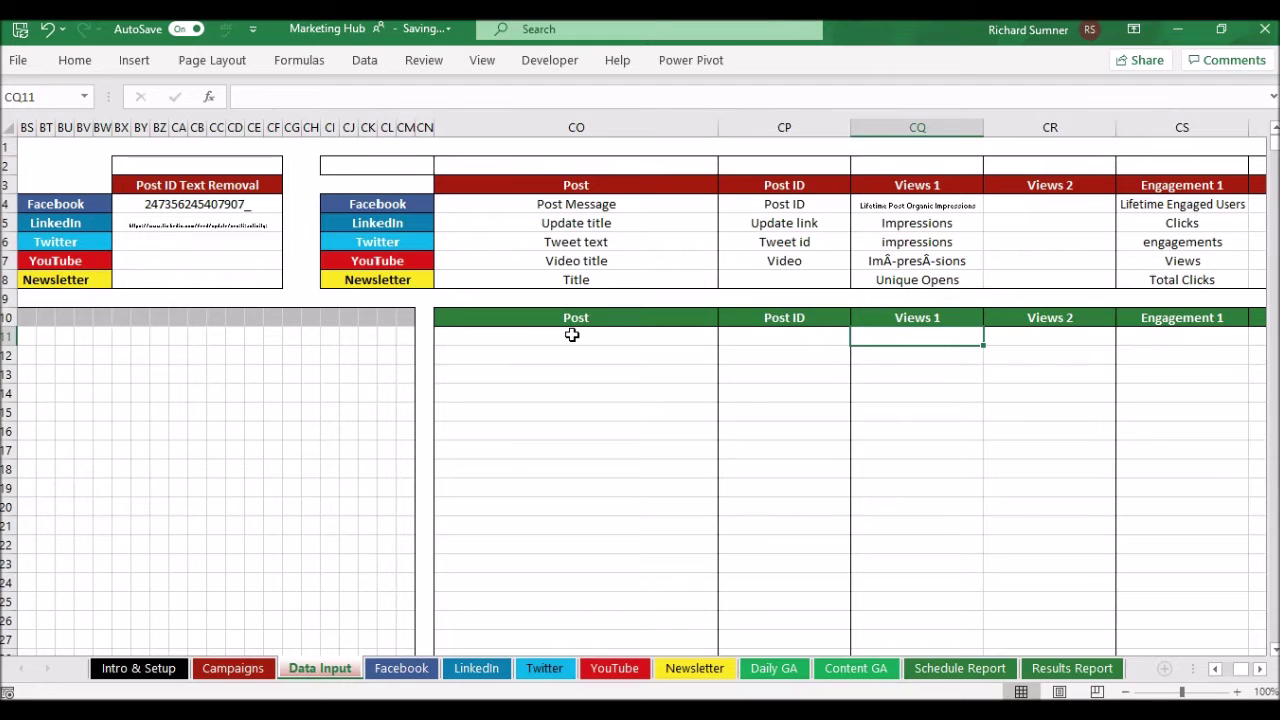
{"action": "key", "text": "Left"}
{"action": "key", "text": "Left"}
{"action": "key", "text": "Left"}
{"action": "key", "text": "Left"}
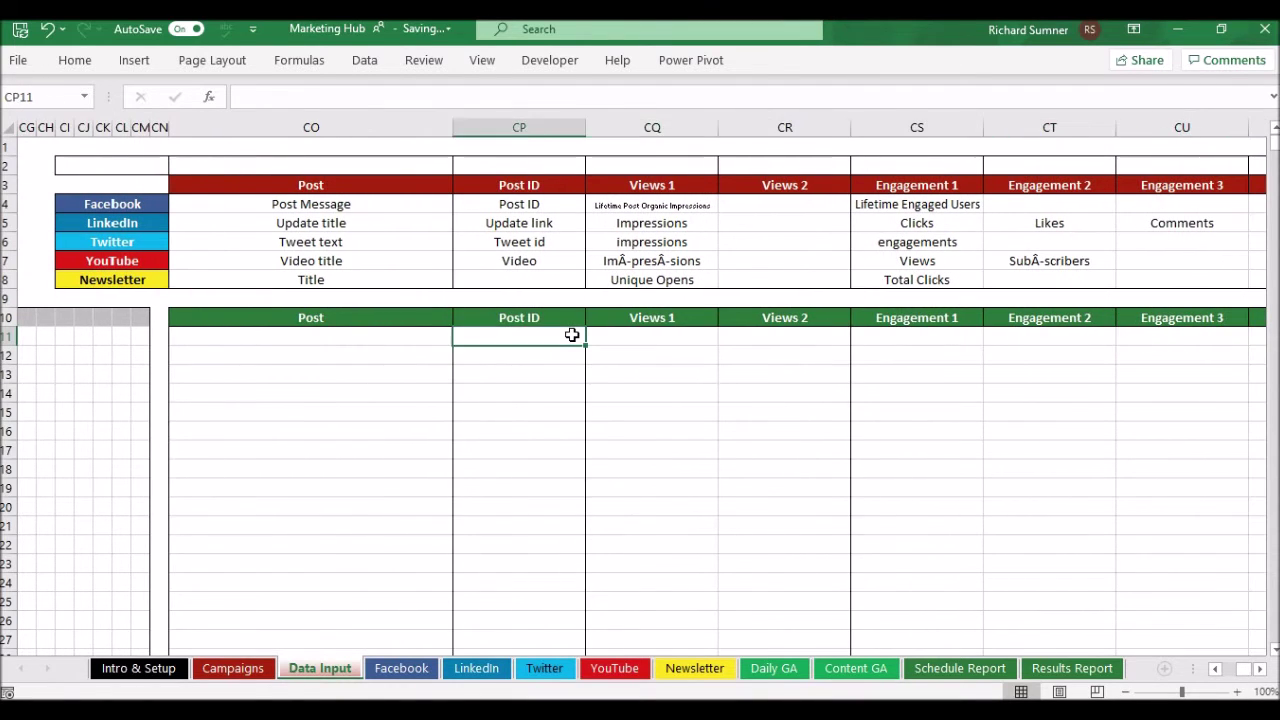
{"action": "key", "text": "Right"}
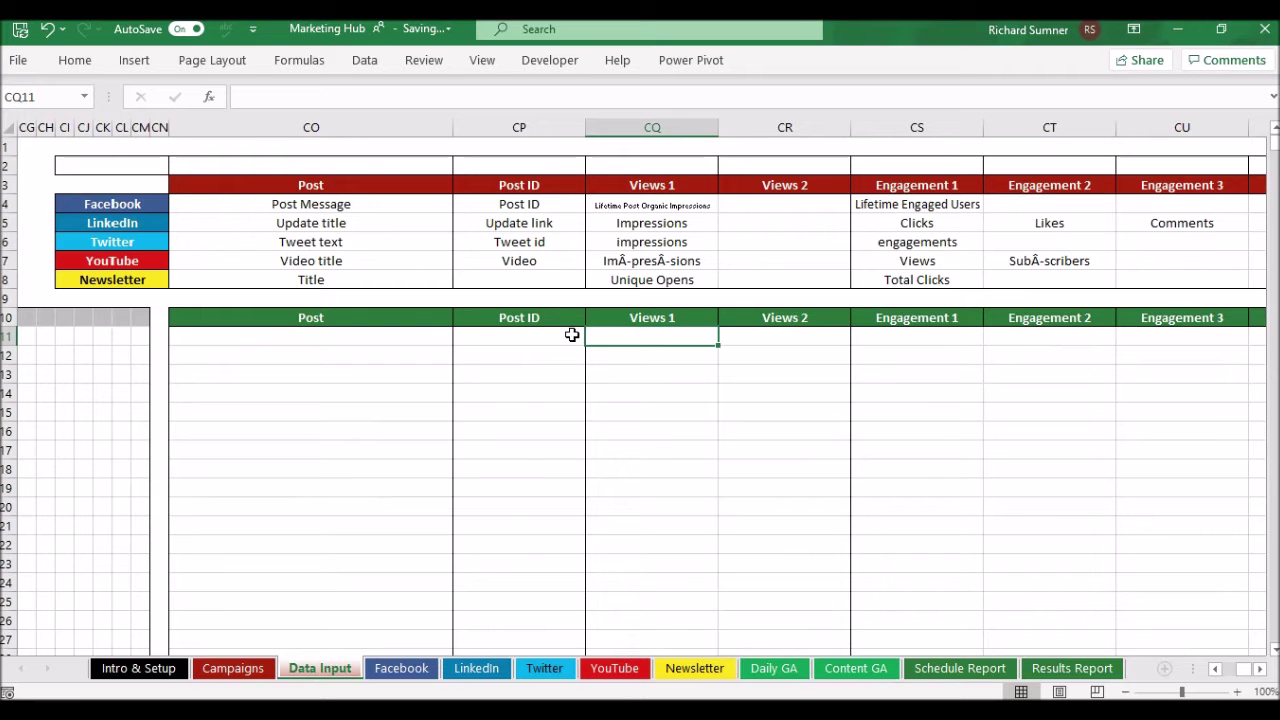
{"action": "left_click", "coordinate": [390, 670]}
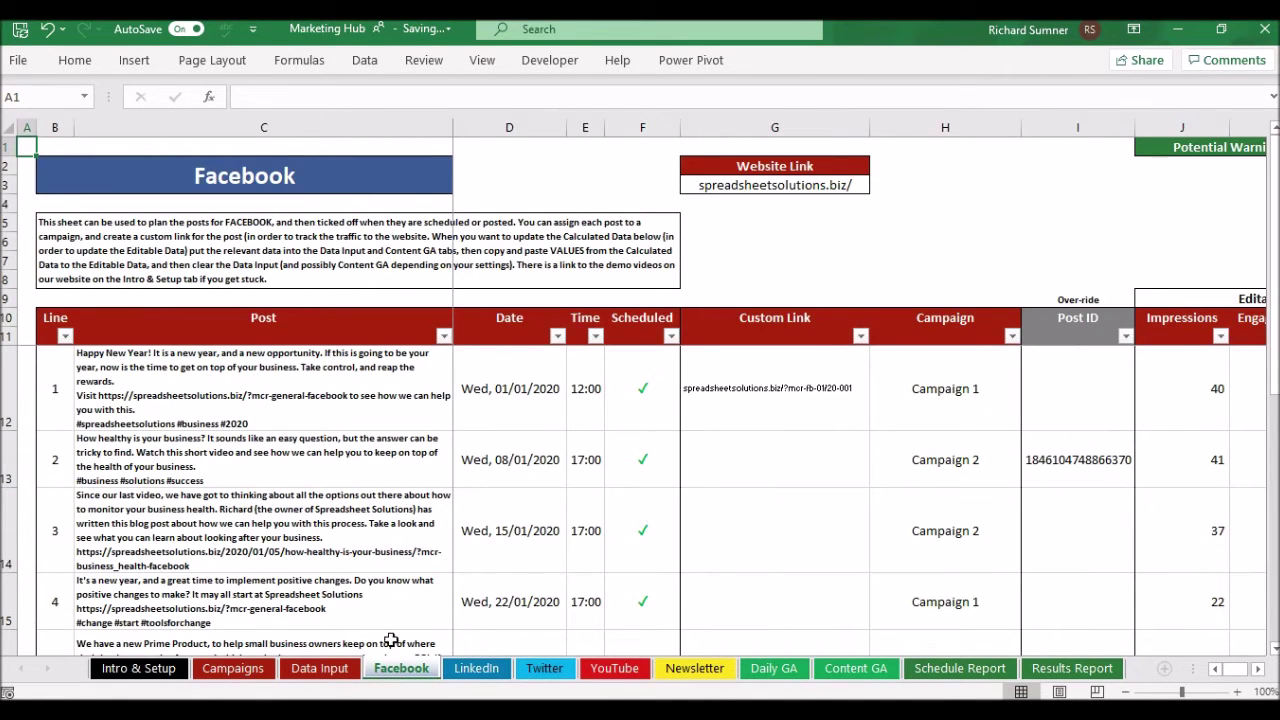
{"action": "left_click", "coordinate": [320, 669]}
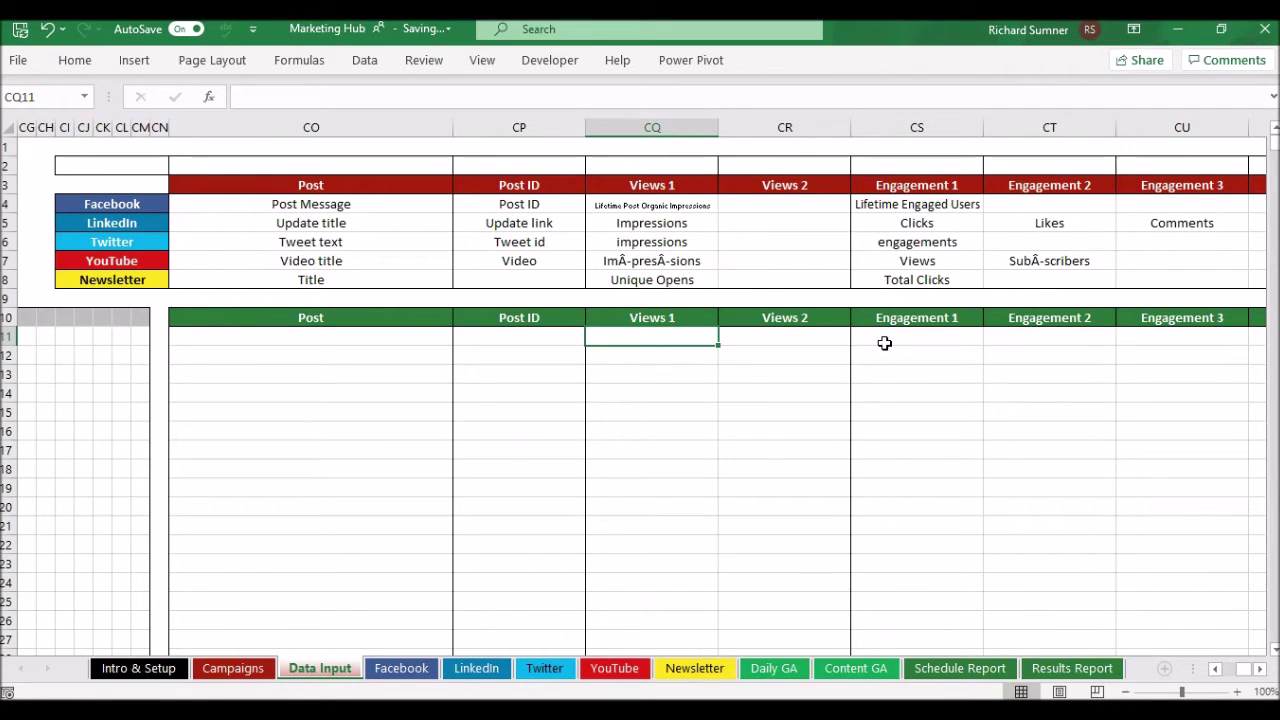
{"action": "key", "text": "Left"}
{"action": "key", "text": "Left"}
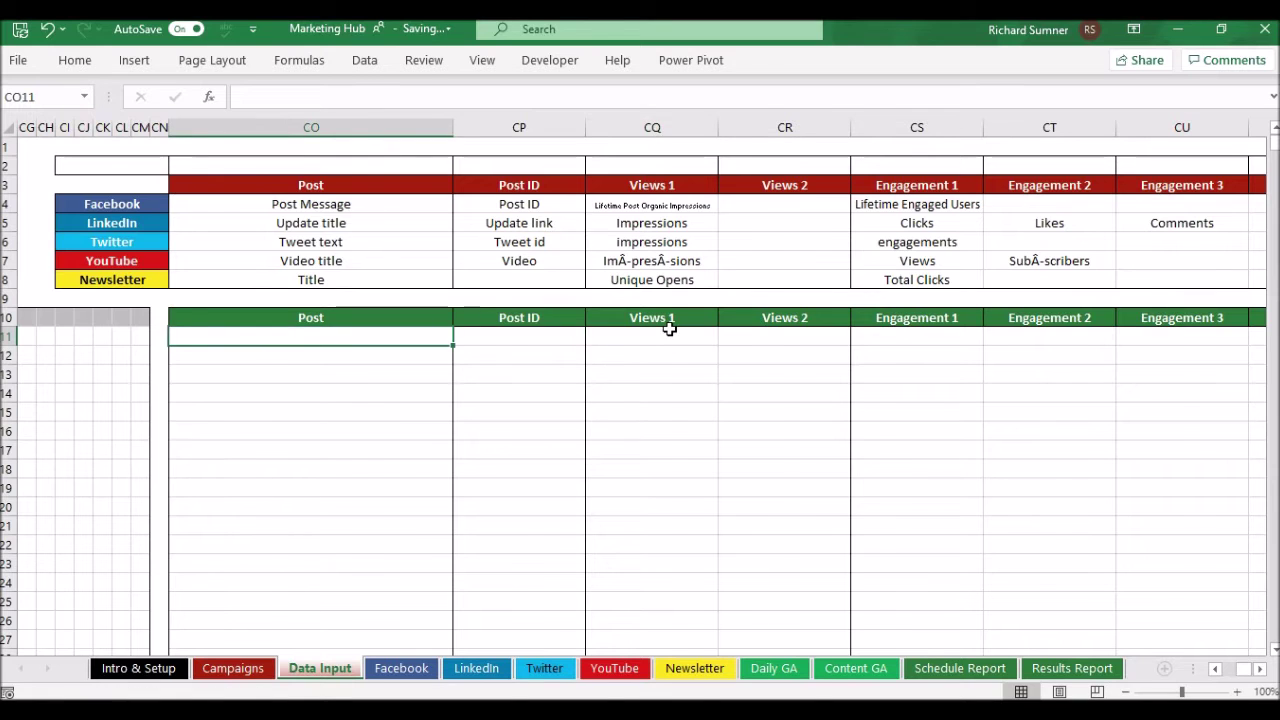
Step: Switch to the Facebook Insights Data Export workbook and copy the selected post data on the Key Metrics sheet
{"action": "key", "text": "ctrl+Home"}
{"action": "left_click", "coordinate": [420, 677]}
{"action": "left_click", "coordinate": [345, 670]}
{"action": "mouse_move", "coordinate": [414, 690]}
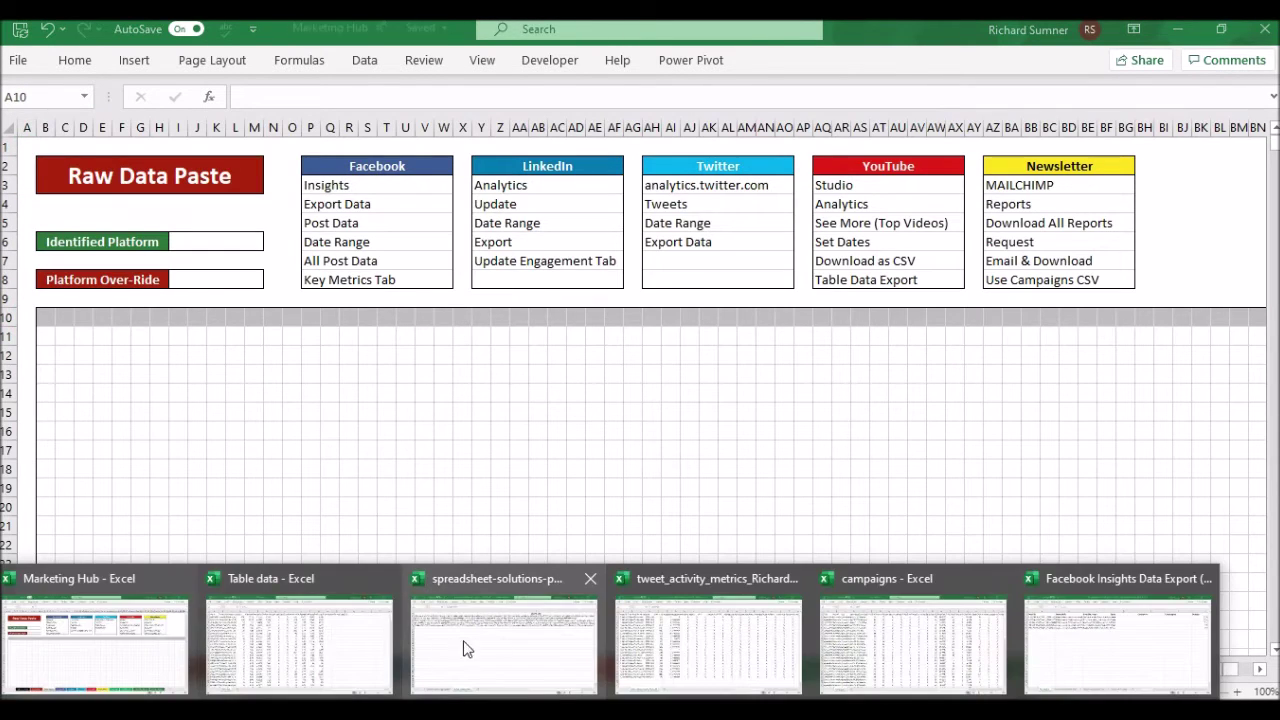
{"action": "left_click", "coordinate": [1110, 645]}
{"action": "right_click", "coordinate": [168, 188]}
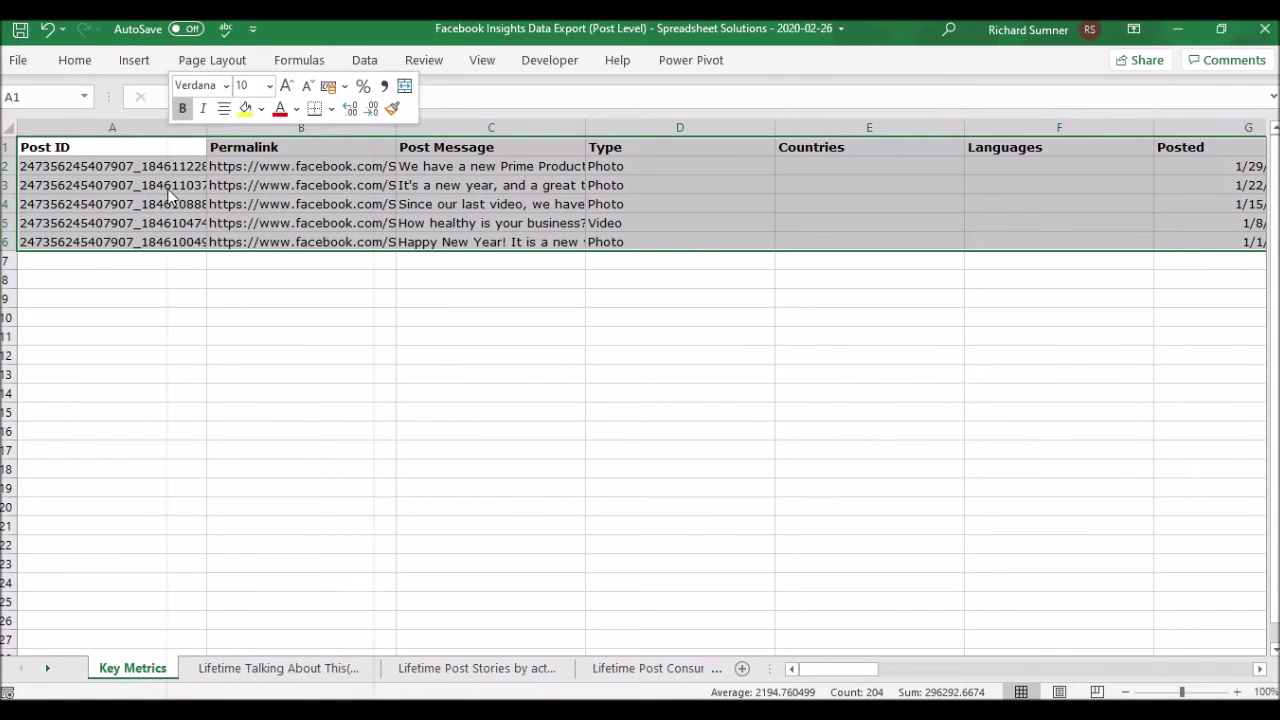
{"action": "left_click", "coordinate": [228, 188]}
Step: Switch back to the Marketing Hub workbook and paste the Facebook data as values into the Data Input sheet at B10
{"action": "mouse_move", "coordinate": [414, 710]}
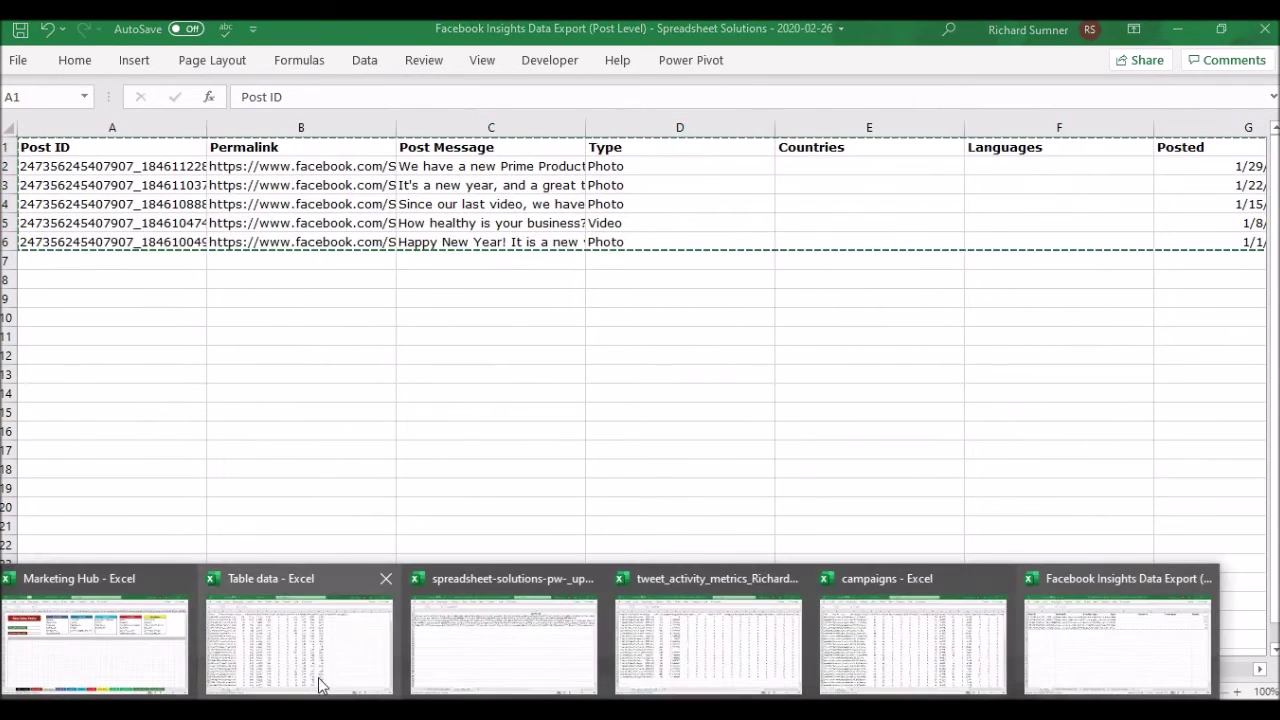
{"action": "left_click", "coordinate": [154, 654]}
{"action": "left_click", "coordinate": [42, 316]}
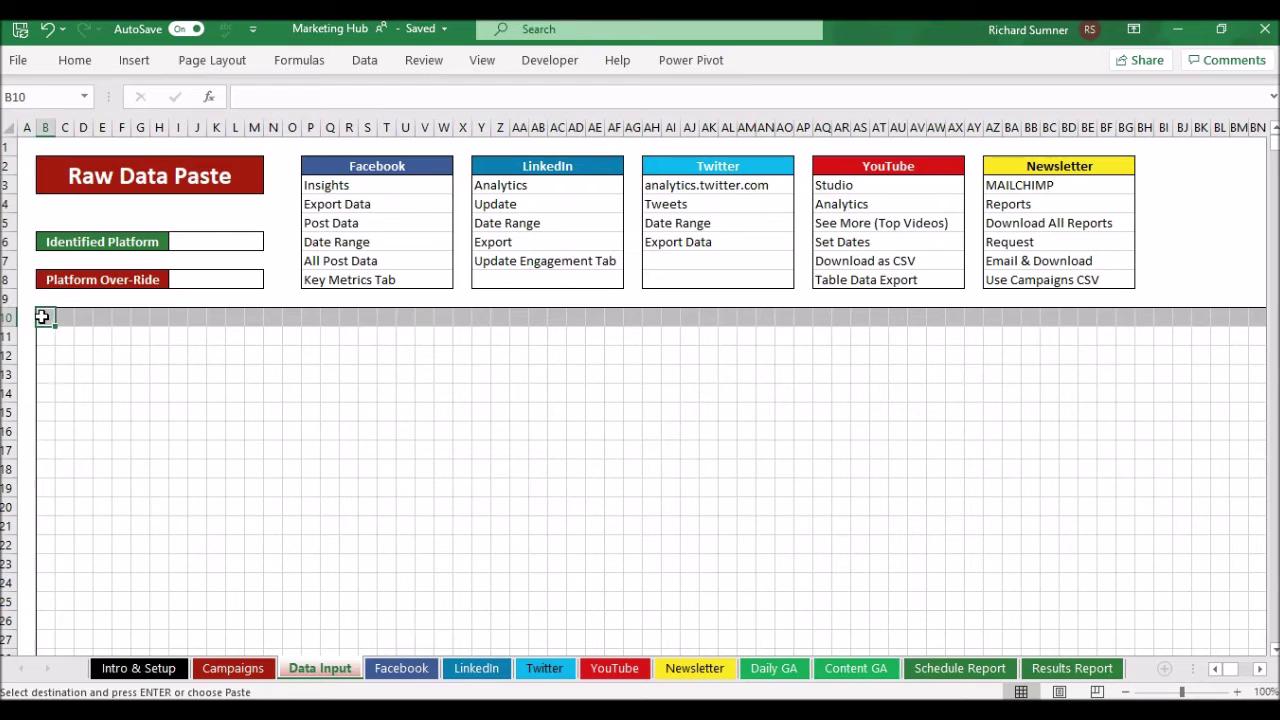
{"action": "right_click", "coordinate": [42, 316]}
{"action": "left_click", "coordinate": [116, 294]}
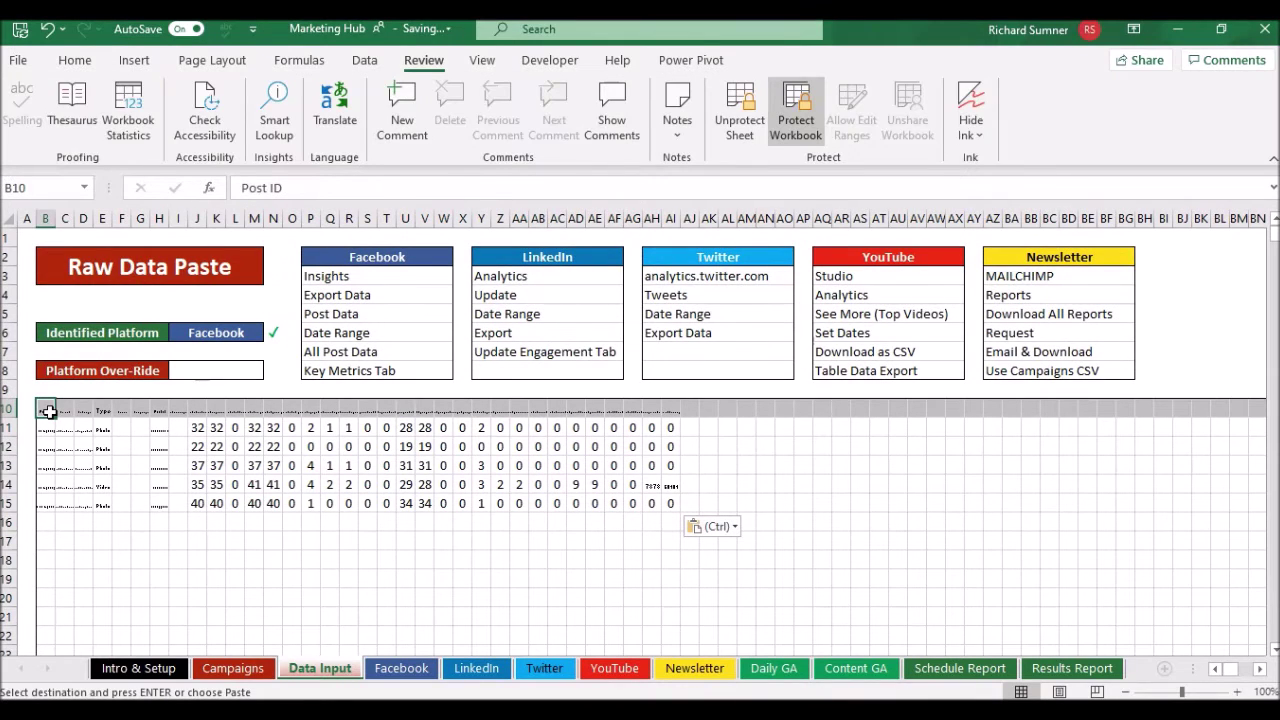
Step: Look across the pasted Facebook header row from B10 to the column mapping and output tables on the Data Input sheet
{"action": "key", "text": "Right"}
{"action": "key", "text": "Right"}
{"action": "key", "text": "Right"}
{"action": "key", "text": "Right"}
{"action": "key", "text": "Right"}
{"action": "key", "text": "Right"}
{"action": "key", "text": "Right"}
{"action": "key", "text": "Right"}
{"action": "key", "text": "Right"}
{"action": "key", "text": "Right"}
{"action": "key", "text": "Right"}
{"action": "key", "text": "Right"}
{"action": "key", "text": "Right"}
{"action": "key", "text": "Right"}
{"action": "key", "text": "Right"}
{"action": "key", "text": "Right"}
{"action": "key", "text": "Right"}
{"action": "key", "text": "Right"}
{"action": "key", "text": "Right"}
{"action": "key", "text": "Right"}
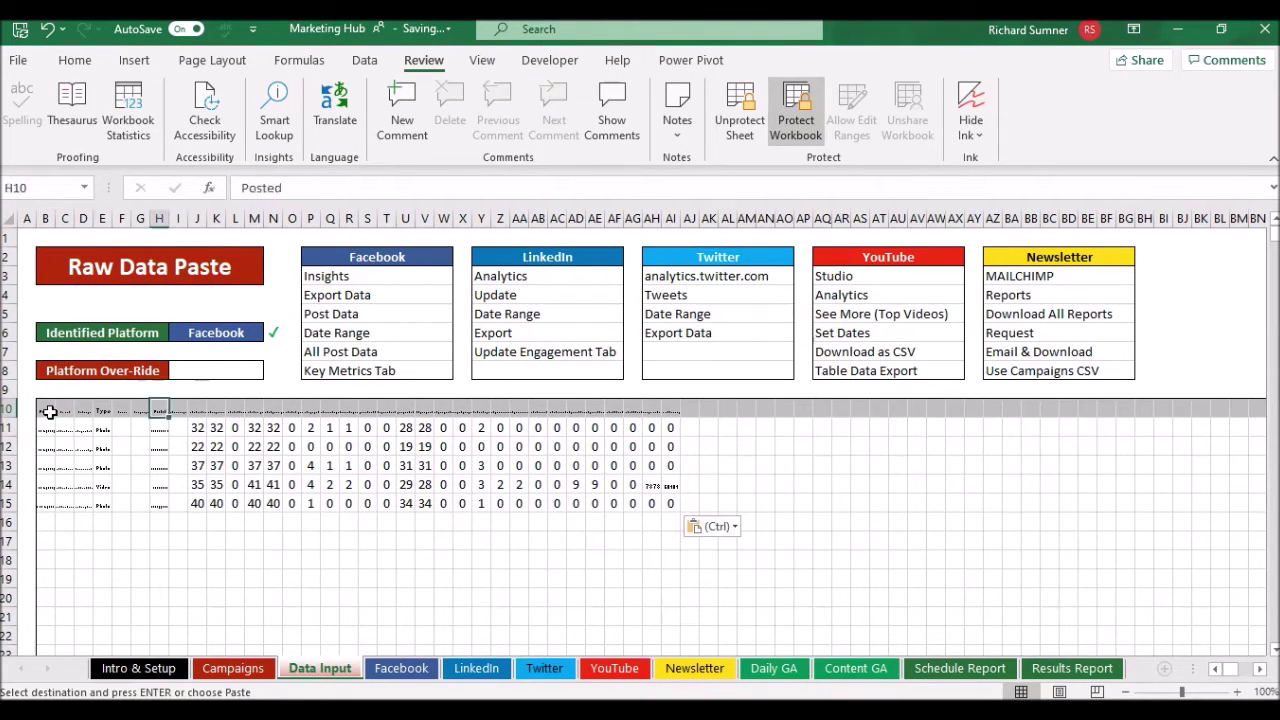
{"action": "key", "text": "Right"}
{"action": "key", "text": "Right"}
{"action": "key", "text": "Right"}
{"action": "key", "text": "Right"}
{"action": "key", "text": "Right"}
{"action": "key", "text": "Right"}
{"action": "key", "text": "Right"}
{"action": "key", "text": "Right"}
{"action": "key", "text": "Right"}
{"action": "key", "text": "Right"}
{"action": "key", "text": "Right"}
{"action": "key", "text": "Right"}
{"action": "key", "text": "Right"}
{"action": "key", "text": "Right"}
{"action": "key", "text": "Right"}
{"action": "key", "text": "Right"}
{"action": "key", "text": "Right"}
{"action": "key", "text": "Right"}
{"action": "key", "text": "Right"}
{"action": "key", "text": "Right"}
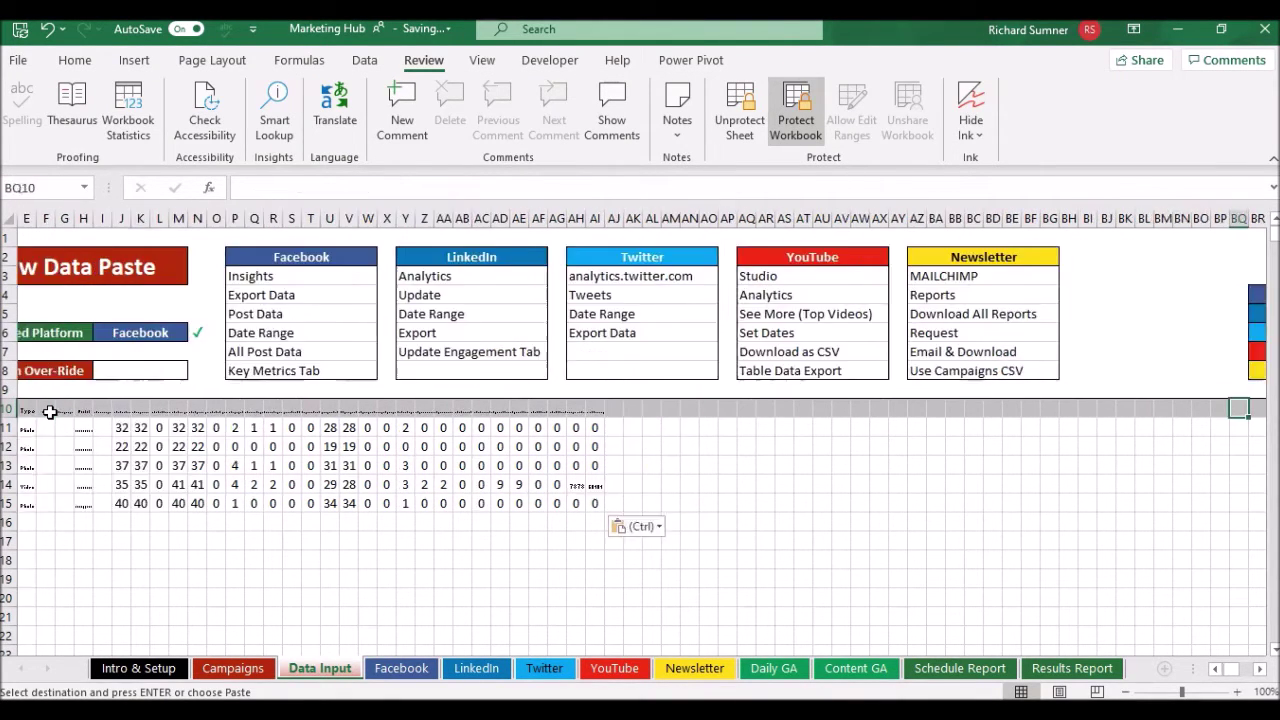
{"action": "key", "text": "Right"}
{"action": "key", "text": "Right"}
{"action": "key", "text": "Right"}
{"action": "key", "text": "Right"}
{"action": "key", "text": "Right"}
{"action": "key", "text": "Right"}
{"action": "key", "text": "Right"}
{"action": "key", "text": "Right"}
{"action": "key", "text": "Right"}
{"action": "key", "text": "Right"}
{"action": "key", "text": "Right"}
{"action": "key", "text": "Right"}
{"action": "key", "text": "Right"}
{"action": "key", "text": "Right"}
{"action": "key", "text": "Right"}
{"action": "key", "text": "Right"}
{"action": "key", "text": "Right"}
{"action": "key", "text": "Right"}
{"action": "key", "text": "Left"}
{"action": "key", "text": "Left"}
{"action": "key", "text": "Left"}
{"action": "key", "text": "Left"}
{"action": "key", "text": "Left"}
{"action": "key", "text": "Left"}
{"action": "key", "text": "Left"}
{"action": "key", "text": "Left"}
{"action": "key", "text": "Left"}
{"action": "key", "text": "Left"}
{"action": "key", "text": "Left"}
{"action": "key", "text": "Left"}
{"action": "key", "text": "Left"}
{"action": "key", "text": "Left"}
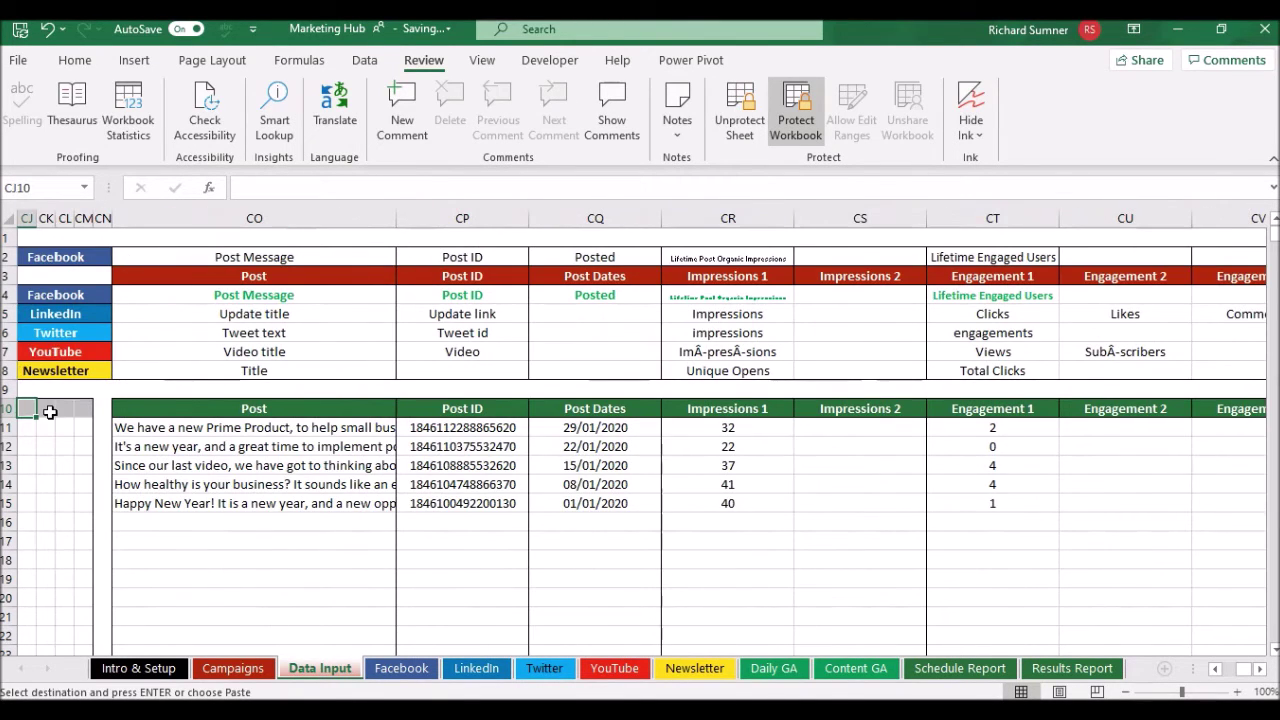
Step: Review the Post, Post ID and Post Dates columns of the output table, starting from row 11
{"action": "left_click", "coordinate": [247, 407]}
{"action": "left_click", "coordinate": [258, 428]}
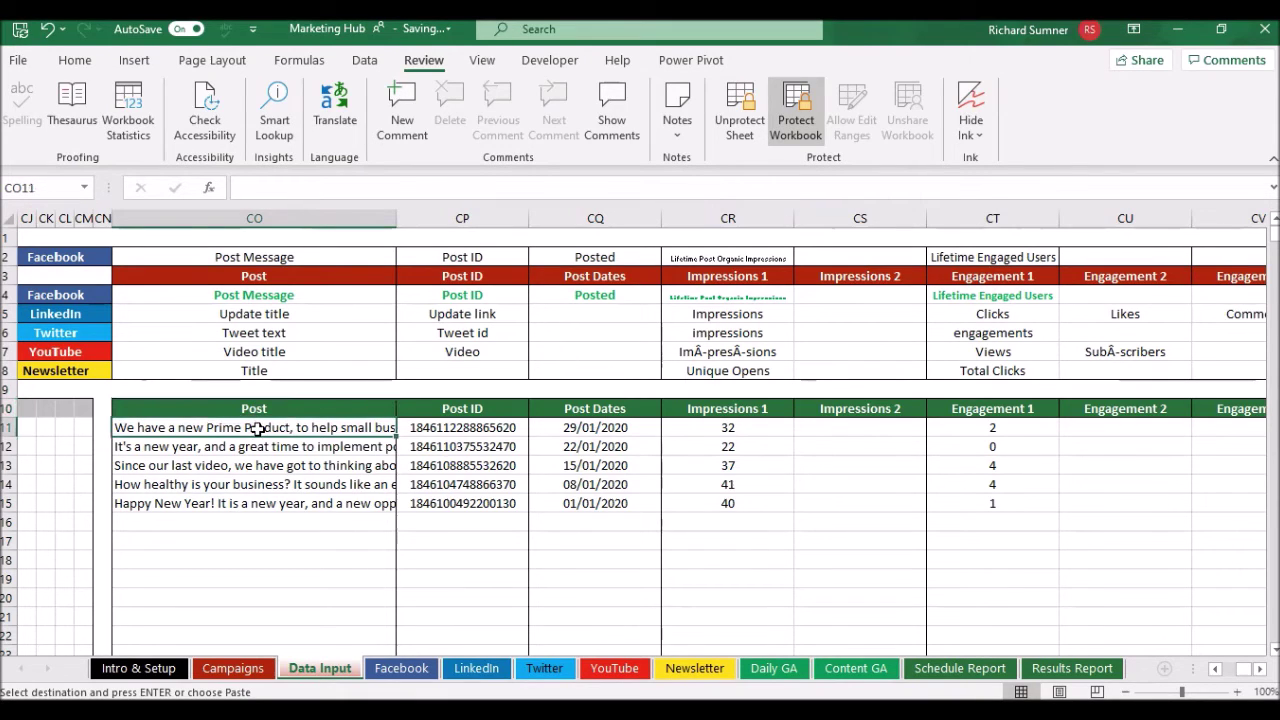
{"action": "left_click", "coordinate": [452, 411]}
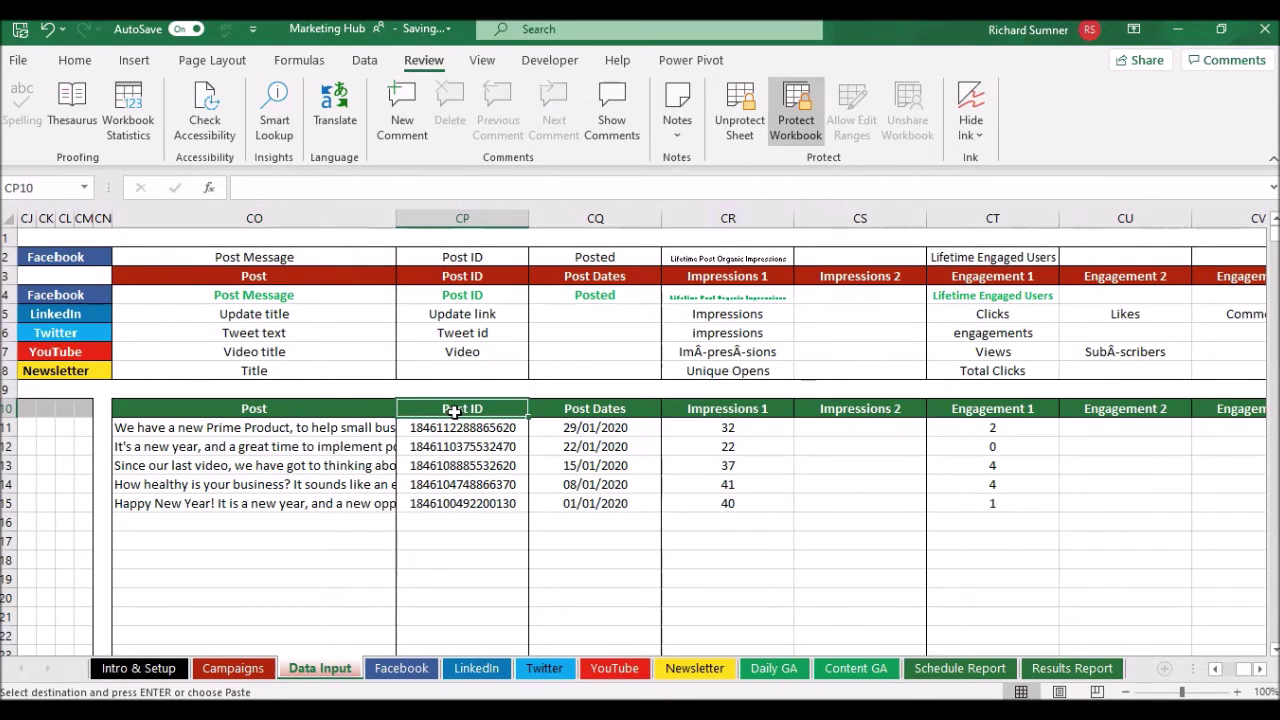
{"action": "key", "text": "Down"}
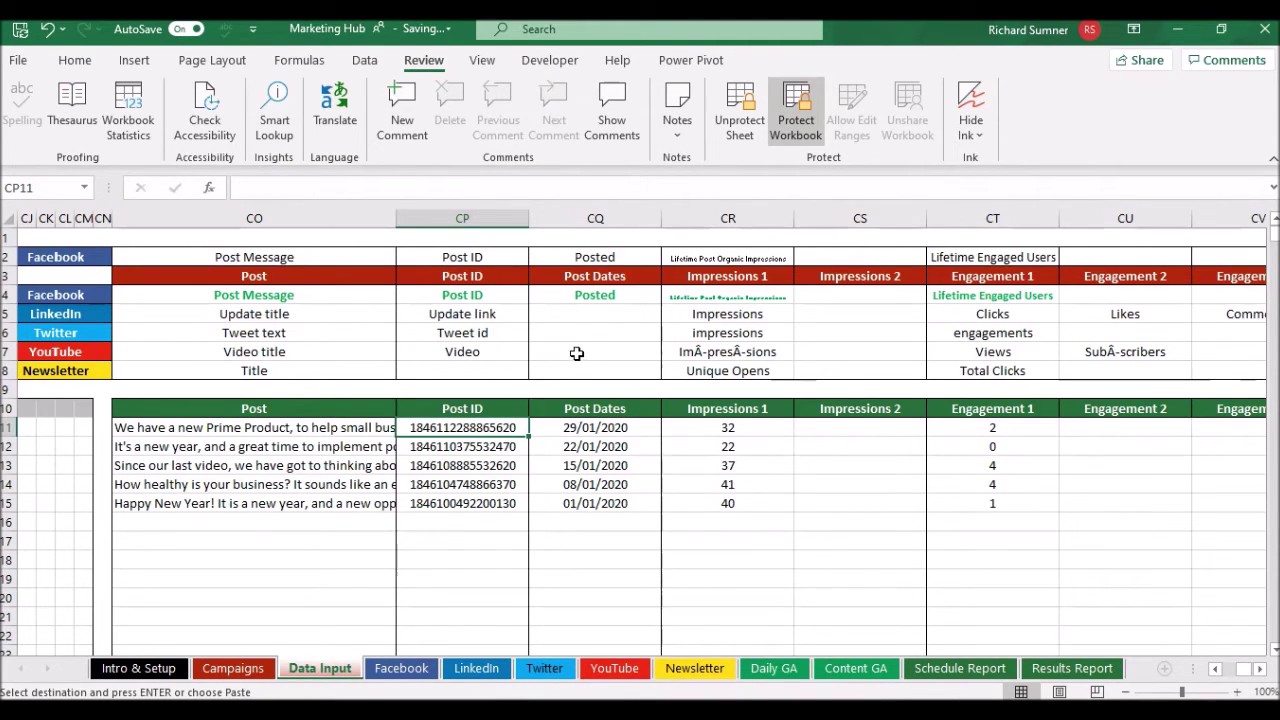
{"action": "left_click", "coordinate": [591, 430]}
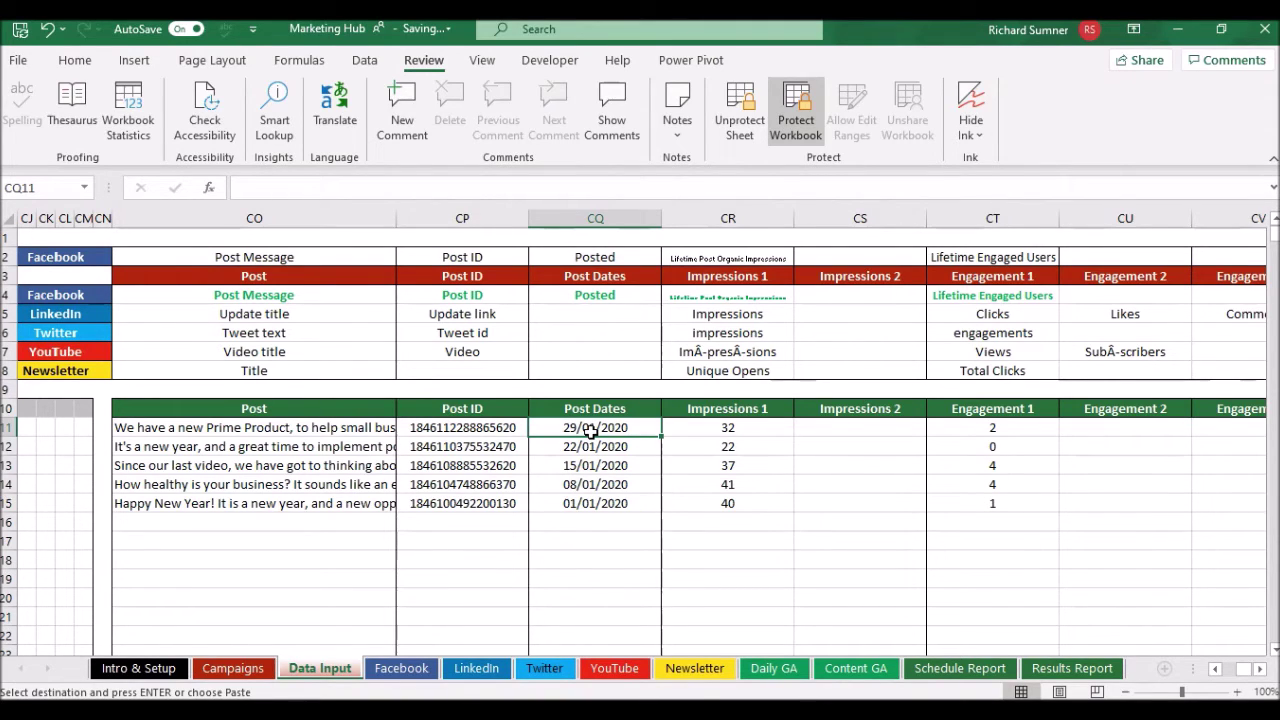
Step: Review the Impressions and Engagement columns of the output table along row 11
{"action": "key", "text": "Right"}
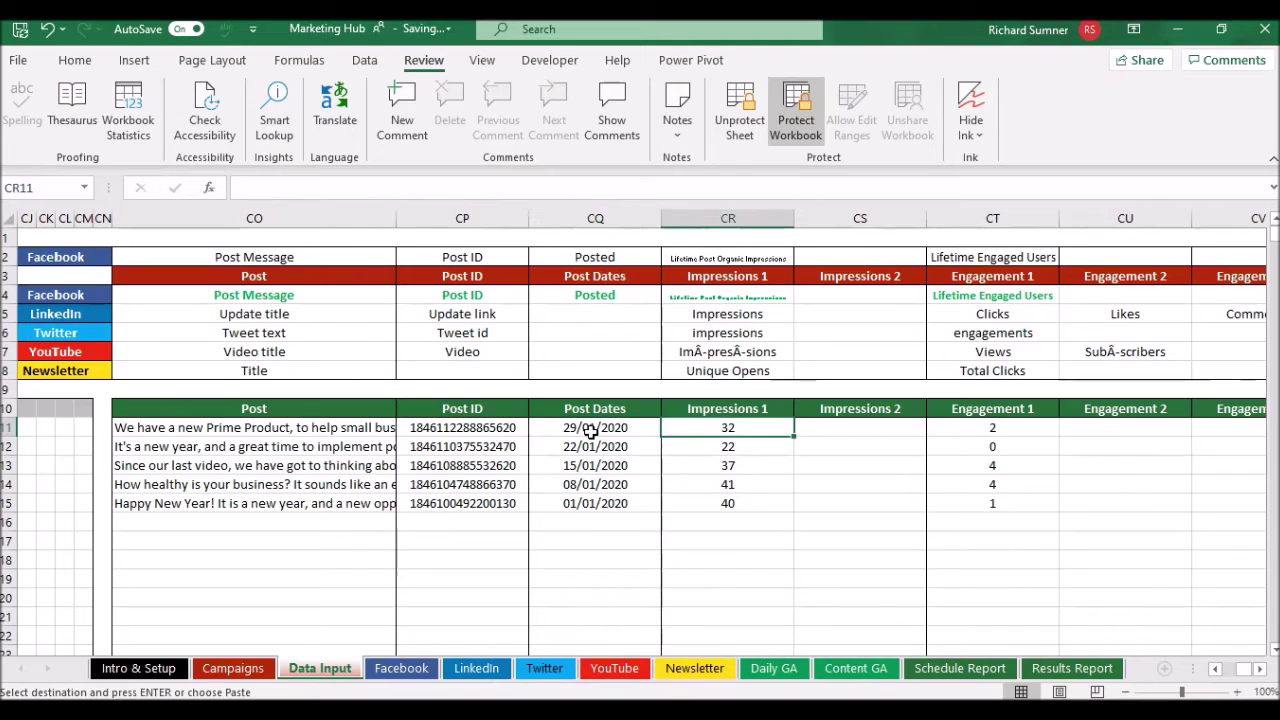
{"action": "key", "text": "Right"}
{"action": "key", "text": "Left"}
{"action": "key", "text": "Right"}
{"action": "key", "text": "Left"}
{"action": "key", "text": "Right"}
{"action": "key", "text": "Left"}
{"action": "key", "text": "Right"}
{"action": "key", "text": "Right"}
{"action": "key", "text": "Right"}
{"action": "key", "text": "Right"}
{"action": "key", "text": "Right"}
{"action": "key", "text": "Right"}
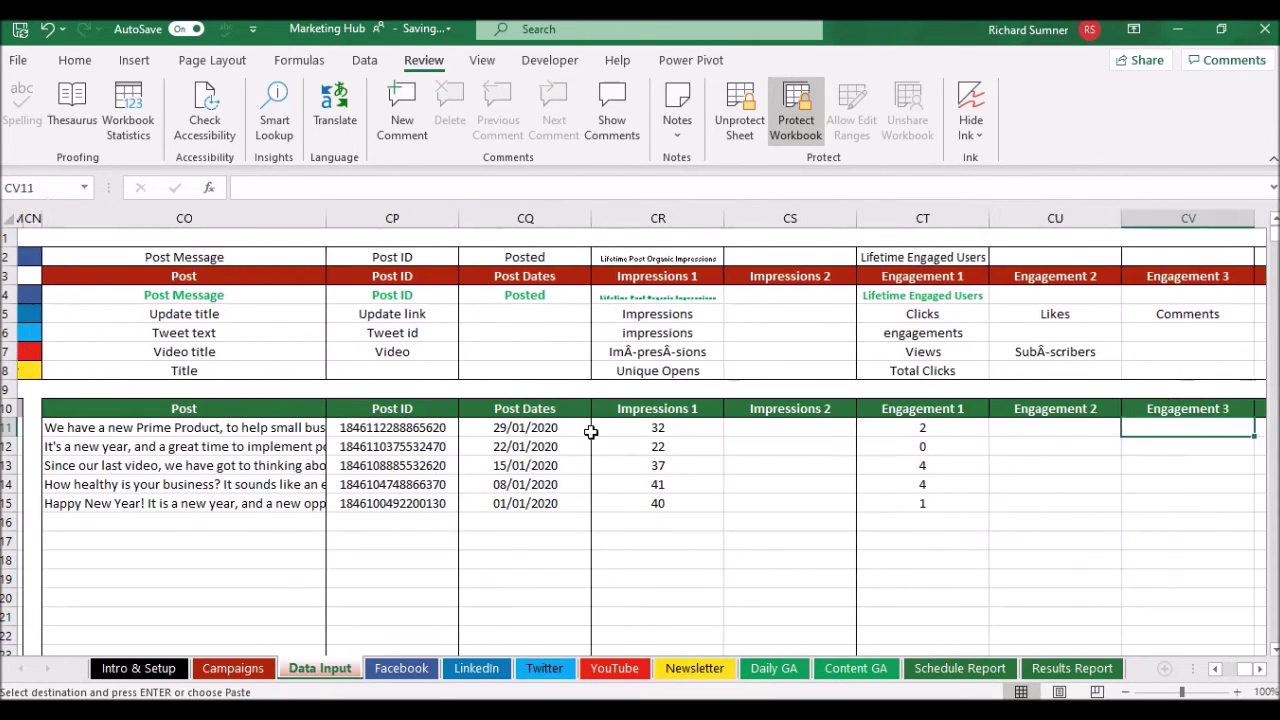
{"action": "key", "text": "Left"}
{"action": "key", "text": "Left"}
{"action": "key", "text": "Left"}
{"action": "key", "text": "Left"}
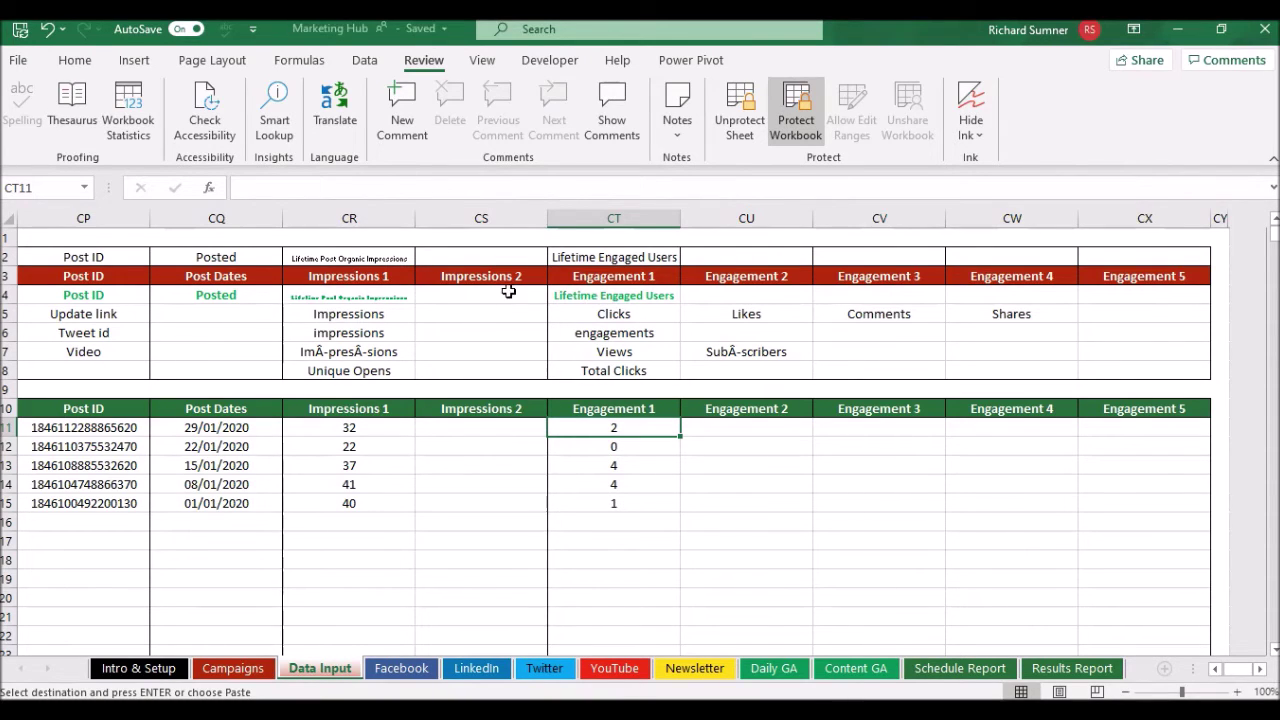
Step: Examine Facebook's mapping row from Engagement 1 back to Post, then return to the Raw Data Paste area
{"action": "left_click", "coordinate": [560, 300]}
{"action": "key", "text": "Left"}
{"action": "key", "text": "Left"}
{"action": "key", "text": "Left"}
{"action": "key", "text": "Left"}
{"action": "key", "text": "Left"}
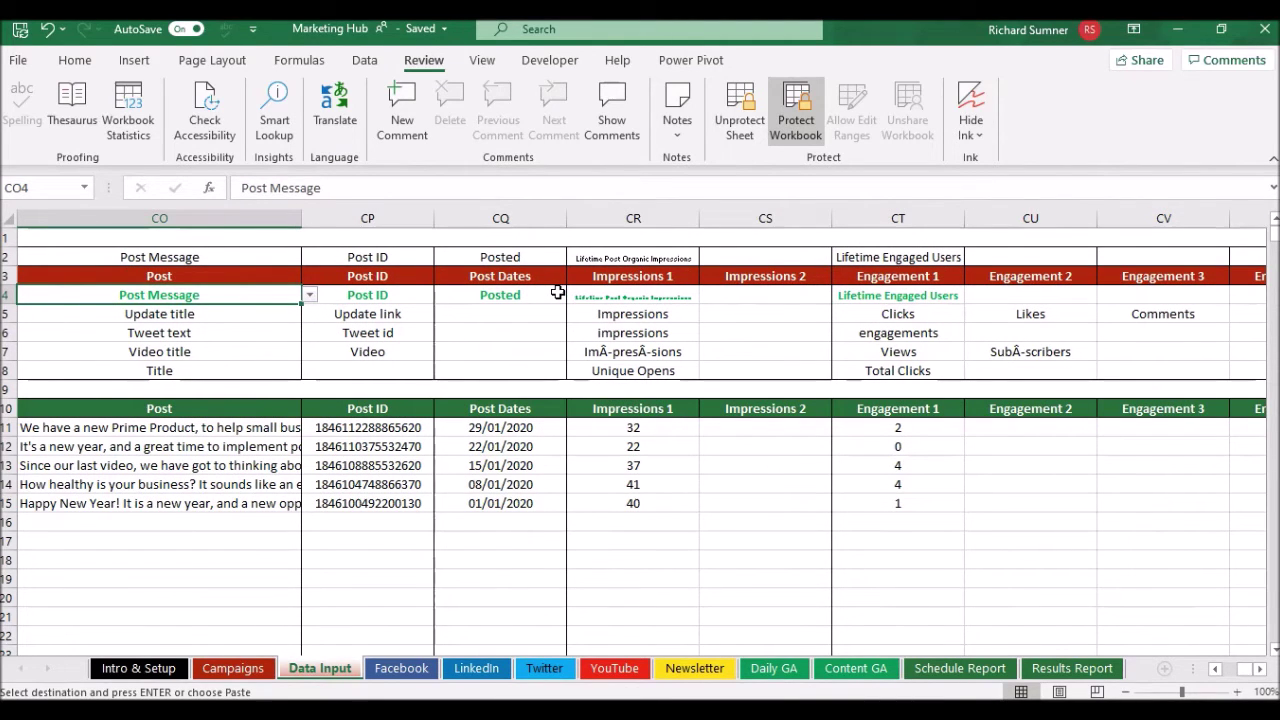
{"action": "key", "text": "Left"}
{"action": "key", "text": "Left"}
{"action": "key", "text": "Left"}
{"action": "key", "text": "Left"}
{"action": "key", "text": "Left"}
{"action": "key", "text": "Left"}
{"action": "key", "text": "Left"}
{"action": "key", "text": "Home"}
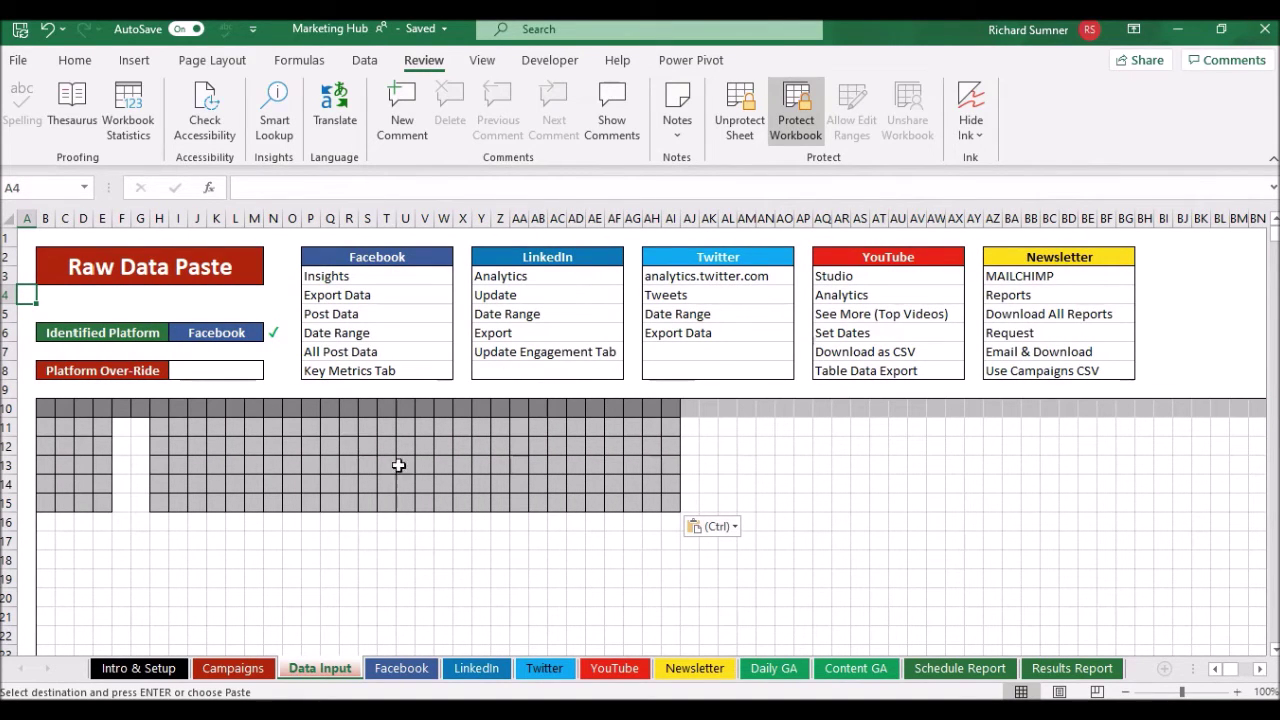
Step: Look across the Data Input sheet from the platform export instructions to the full column mapping table
{"action": "left_click", "coordinate": [692, 237]}
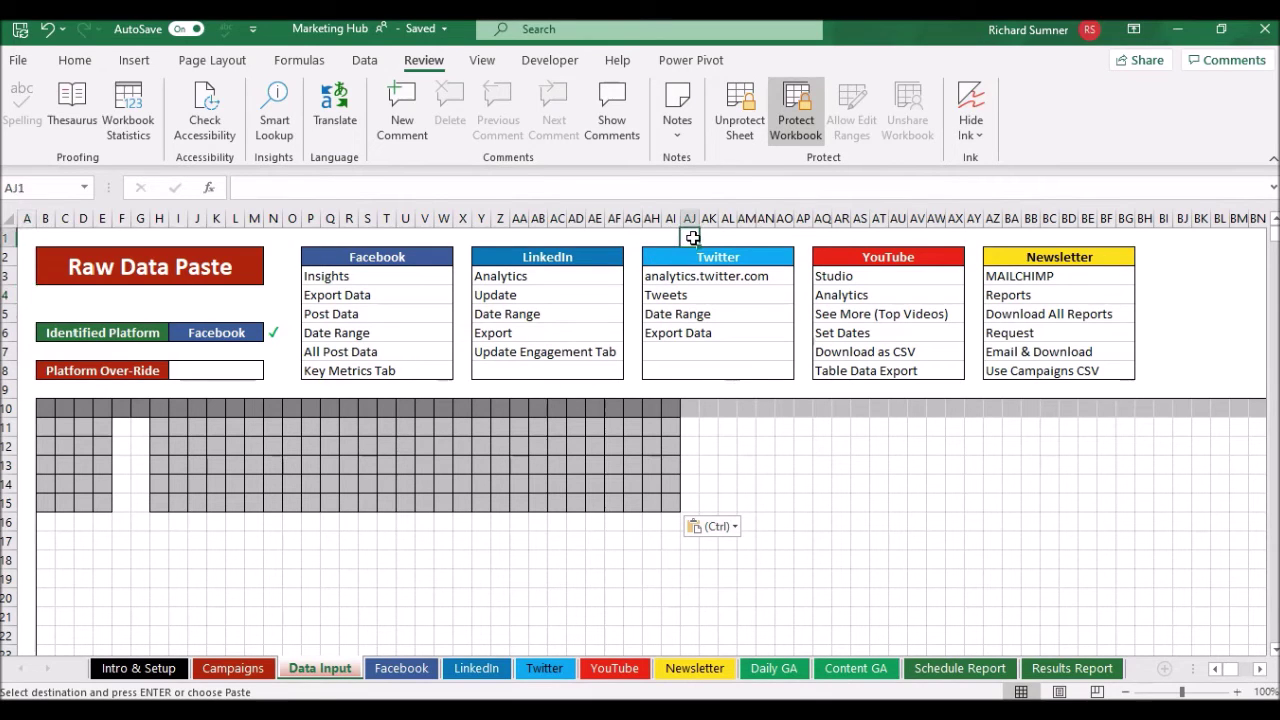
{"action": "key", "text": "Right"}
{"action": "key", "text": "Right"}
{"action": "key", "text": "Right"}
{"action": "key", "text": "Right"}
{"action": "key", "text": "Right"}
{"action": "key", "text": "Right"}
{"action": "key", "text": "Right"}
{"action": "key", "text": "Right"}
{"action": "key", "text": "Right"}
{"action": "key", "text": "Right"}
{"action": "key", "text": "Right"}
{"action": "key", "text": "Right"}
{"action": "key", "text": "Right"}
{"action": "key", "text": "Right"}
{"action": "key", "text": "Right"}
{"action": "key", "text": "Right"}
{"action": "key", "text": "Right"}
{"action": "key", "text": "Right"}
{"action": "key", "text": "Right"}
{"action": "key", "text": "Right"}
{"action": "key", "text": "Right"}
{"action": "key", "text": "Right"}
{"action": "key", "text": "Right"}
{"action": "key", "text": "Right"}
{"action": "key", "text": "Right"}
{"action": "key", "text": "Right"}
{"action": "key", "text": "Right"}
{"action": "key", "text": "Right"}
{"action": "key", "text": "Right"}
{"action": "key", "text": "Right"}
{"action": "key", "text": "Right"}
{"action": "key", "text": "Right"}
{"action": "key", "text": "Right"}
{"action": "key", "text": "Right"}
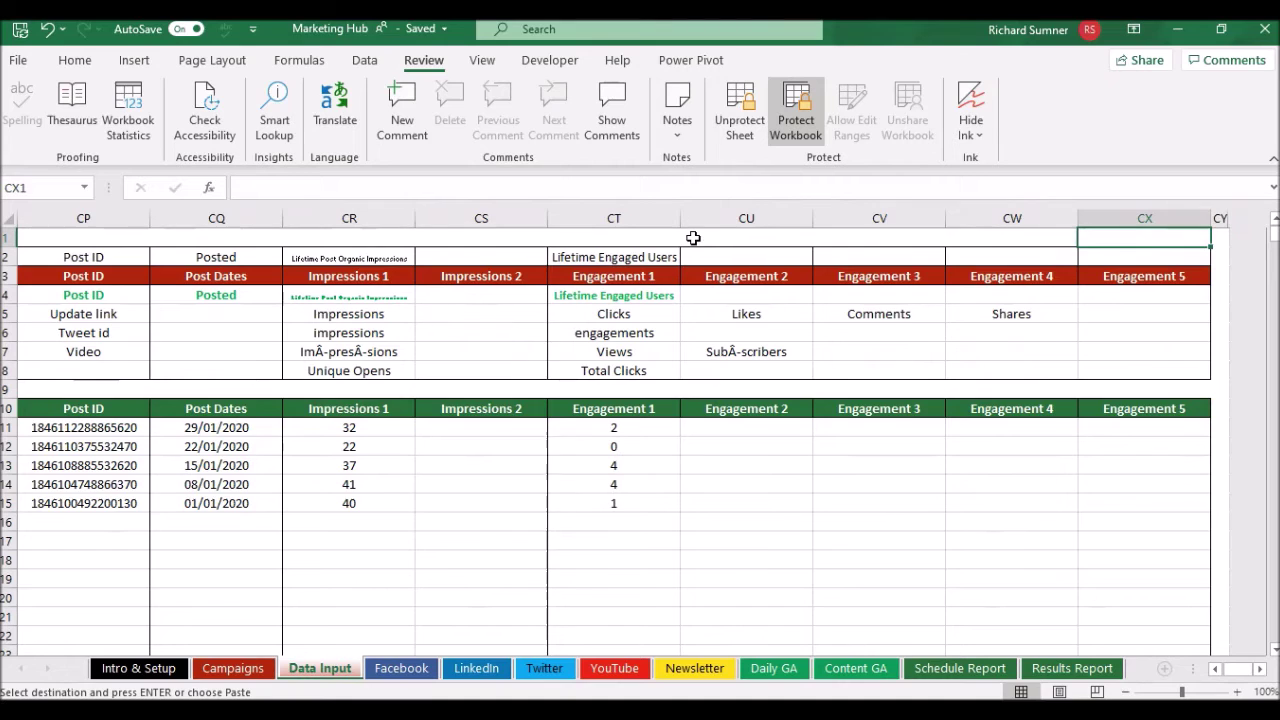
{"action": "key", "text": "Right"}
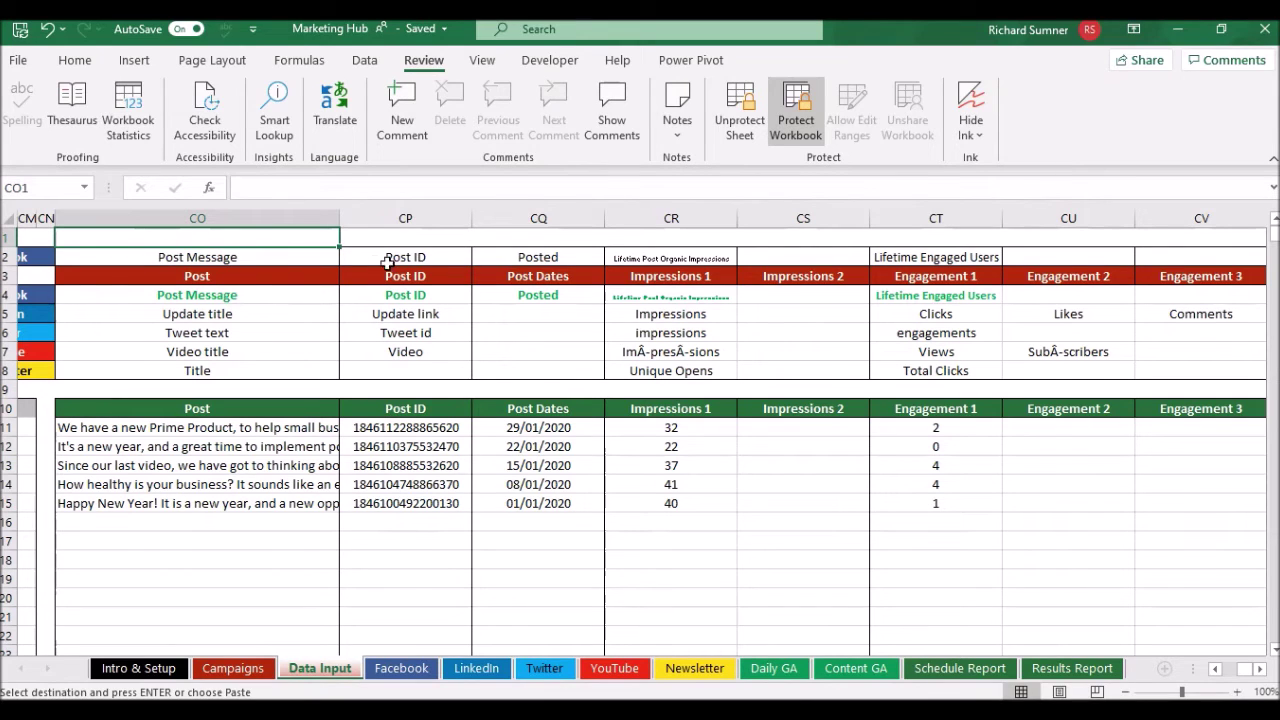
Step: Check the available header choices for LinkedIn's Post mapping in CO5, keeping Update title
{"action": "left_click", "coordinate": [275, 314]}
{"action": "left_click", "coordinate": [347, 316]}
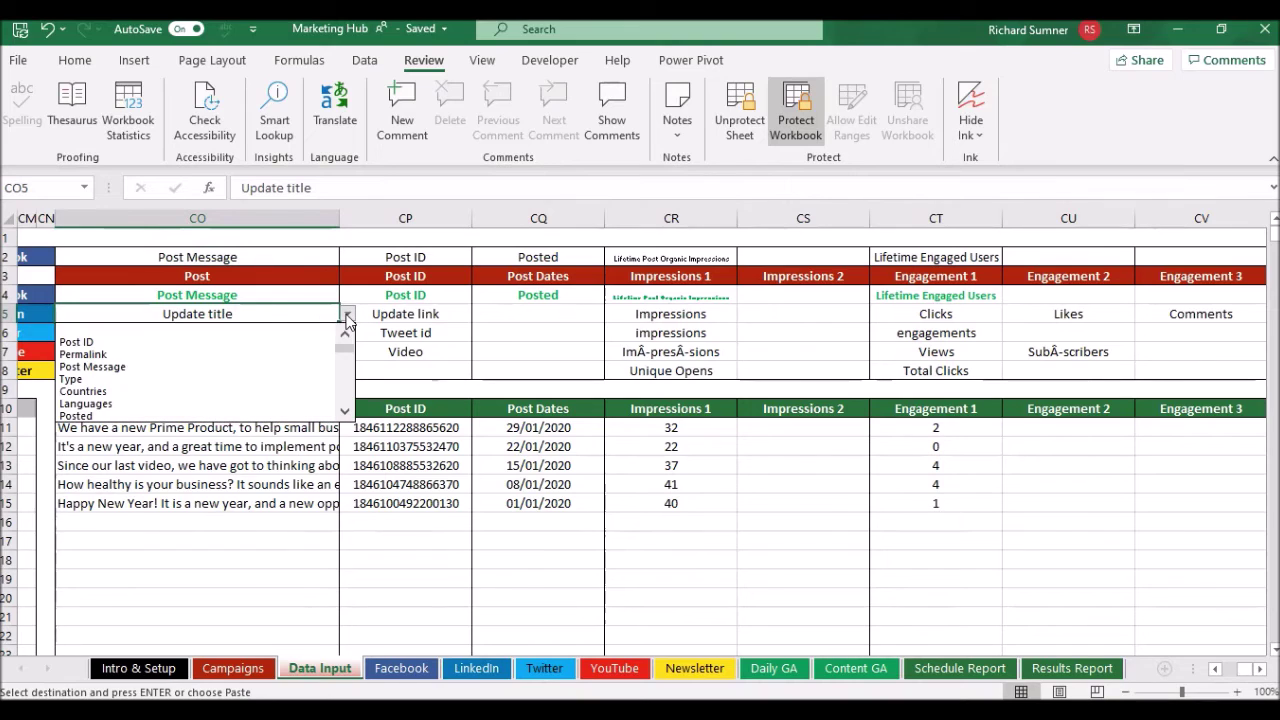
{"action": "left_click", "coordinate": [347, 316]}
{"action": "left_click", "coordinate": [296, 298]}
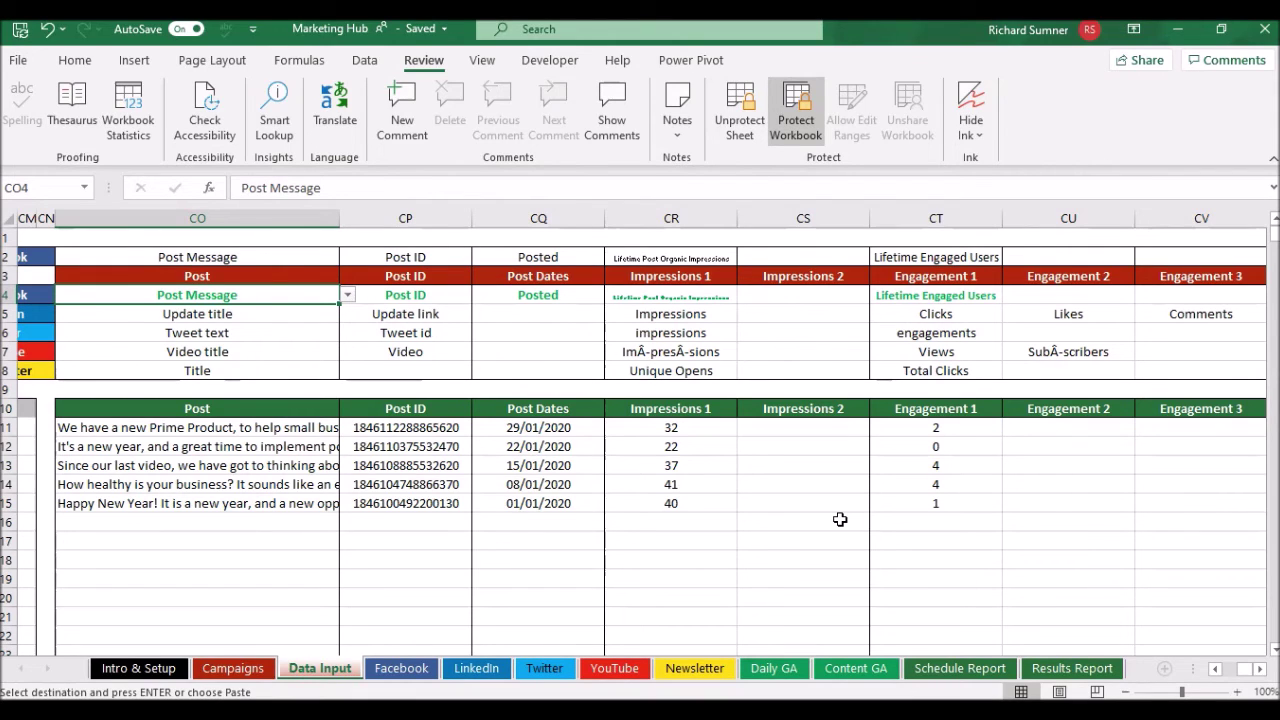
Step: Set LinkedIn's Post Dates mapping in CQ5 to Posted
{"action": "left_click", "coordinate": [547, 314]}
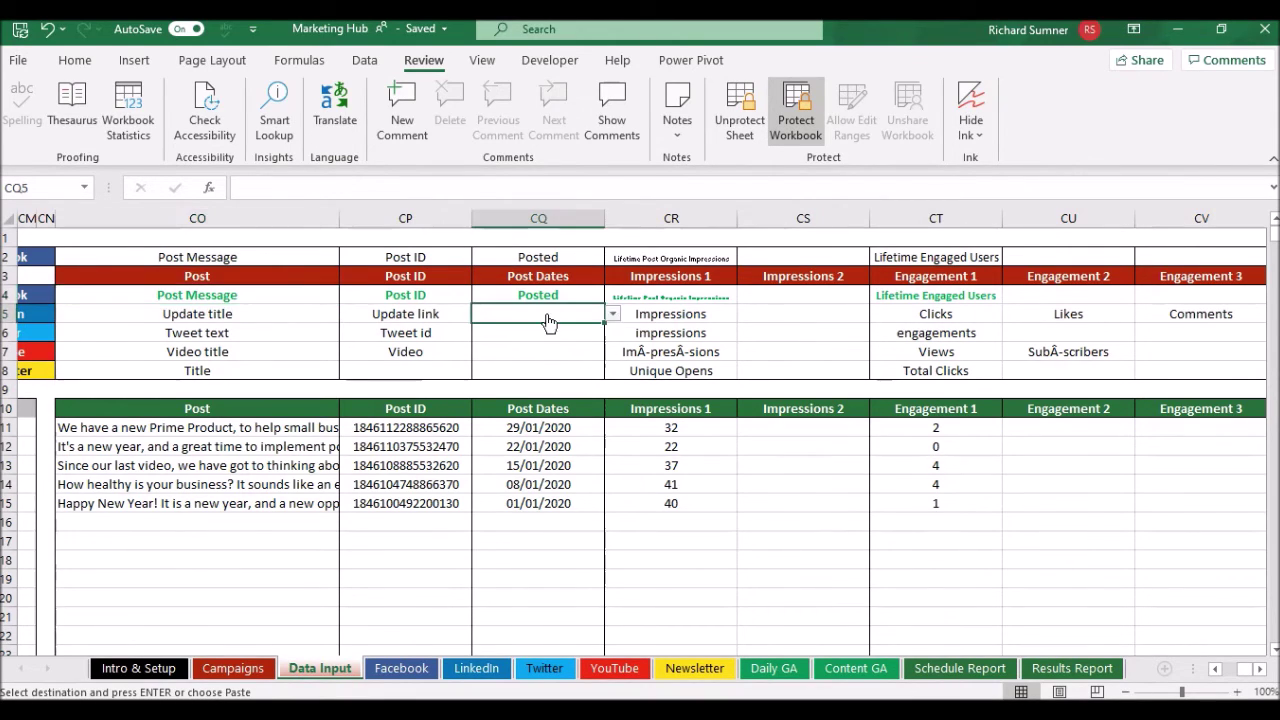
{"action": "left_click", "coordinate": [613, 316]}
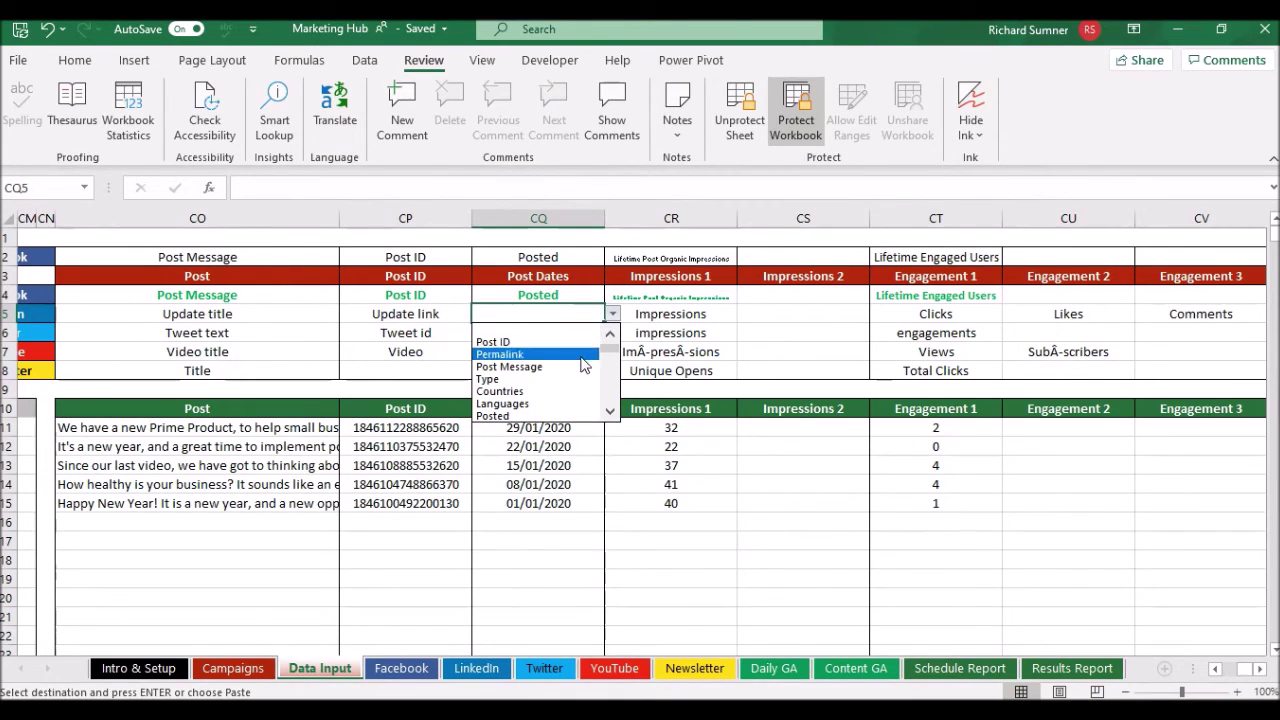
{"action": "left_click", "coordinate": [582, 416]}
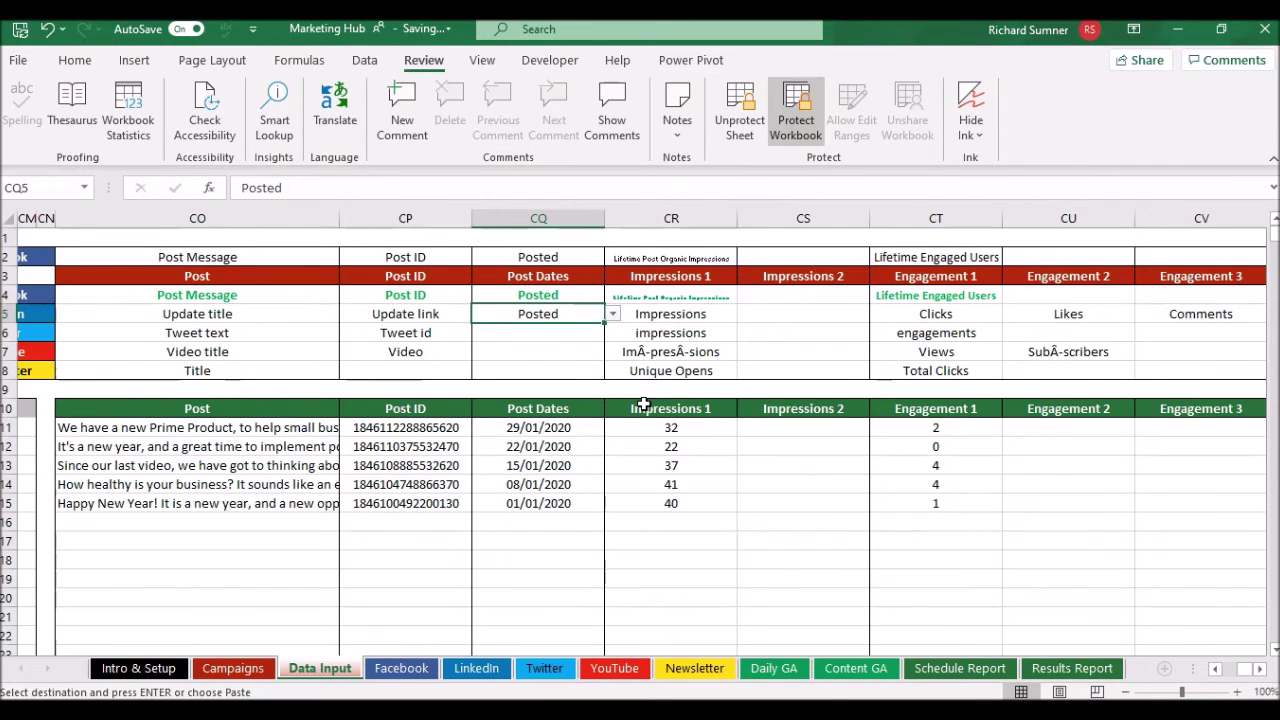
Step: Clear the Facebook data in B10:AI15 from the Data Input sheet's Raw Data Paste area
{"action": "key", "text": "Left"}
{"action": "key", "text": "Left"}
{"action": "key", "text": "Left"}
{"action": "key", "text": "Left"}
{"action": "key", "text": "Left"}
{"action": "key", "text": "Left"}
{"action": "key", "text": "Left"}
{"action": "key", "text": "Left"}
{"action": "key", "text": "Left"}
{"action": "key", "text": "Left"}
{"action": "key", "text": "Left"}
{"action": "key", "text": "Left"}
{"action": "key", "text": "Left"}
{"action": "key", "text": "Left"}
{"action": "key", "text": "Left"}
{"action": "key", "text": "Left"}
{"action": "key", "text": "Left"}
{"action": "key", "text": "Left"}
{"action": "key", "text": "Left"}
{"action": "key", "text": "Left"}
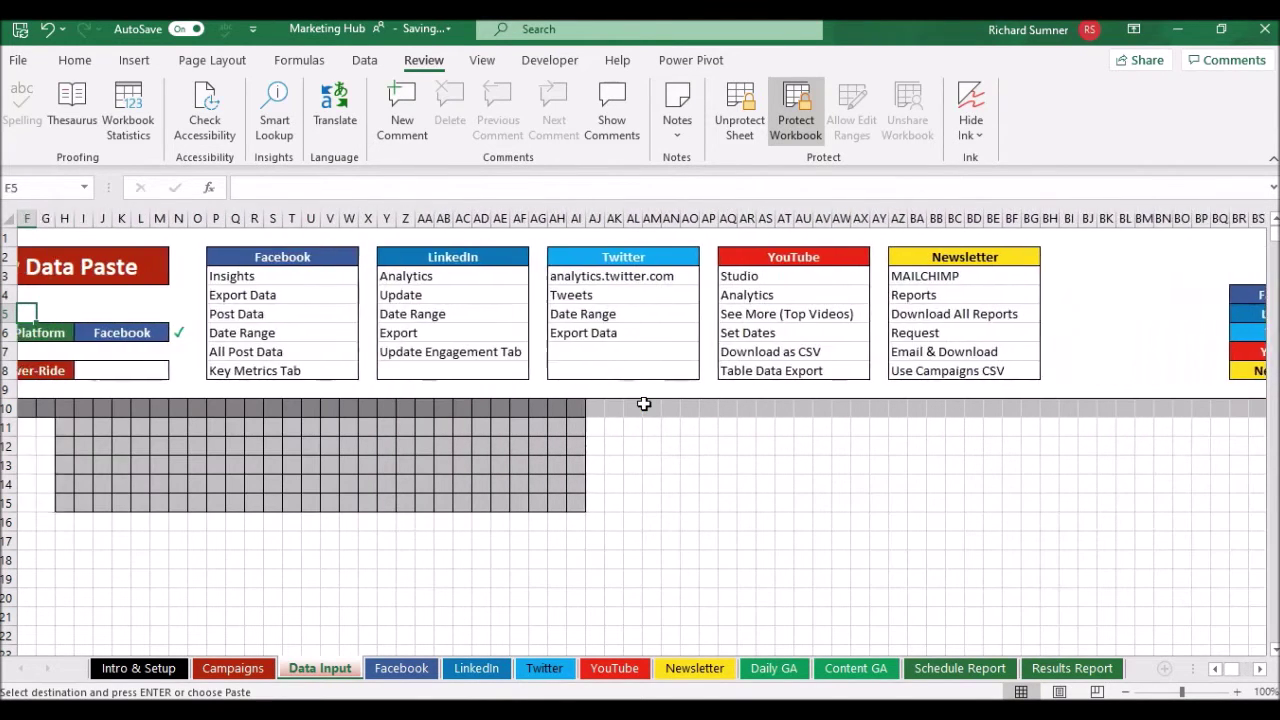
{"action": "key", "text": "Left"}
{"action": "key", "text": "Left"}
{"action": "key", "text": "Left"}
{"action": "key", "text": "Left"}
{"action": "key", "text": "Left"}
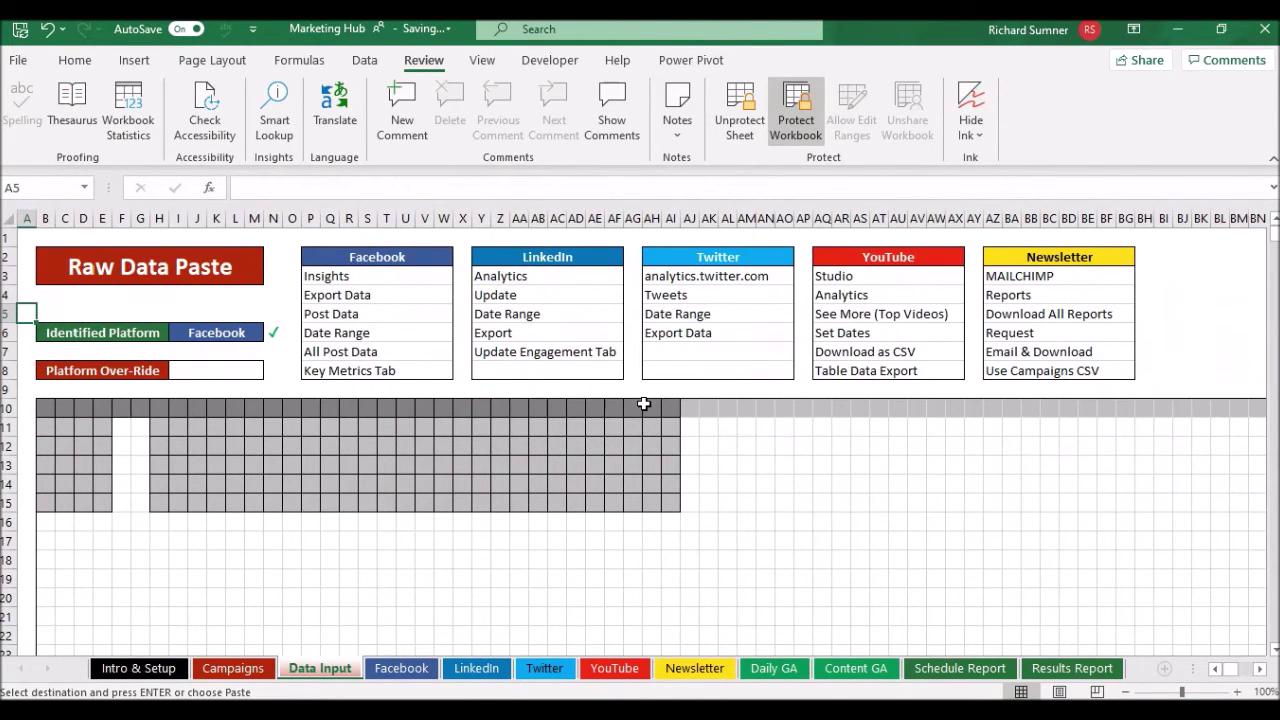
{"action": "left_click", "coordinate": [46, 411]}
{"action": "key", "text": "ctrl+shift+Right"}
{"action": "key", "text": "ctrl+shift+Down"}
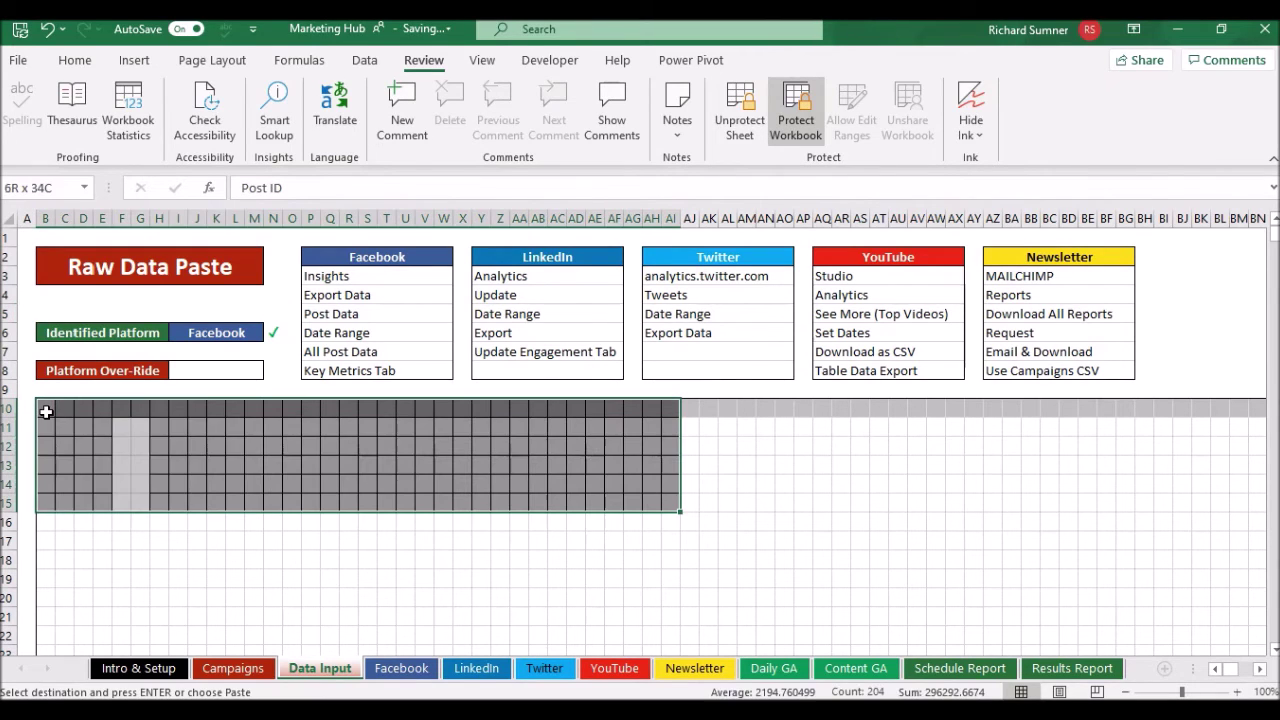
{"action": "right_click", "coordinate": [46, 411]}
{"action": "left_click", "coordinate": [106, 405]}
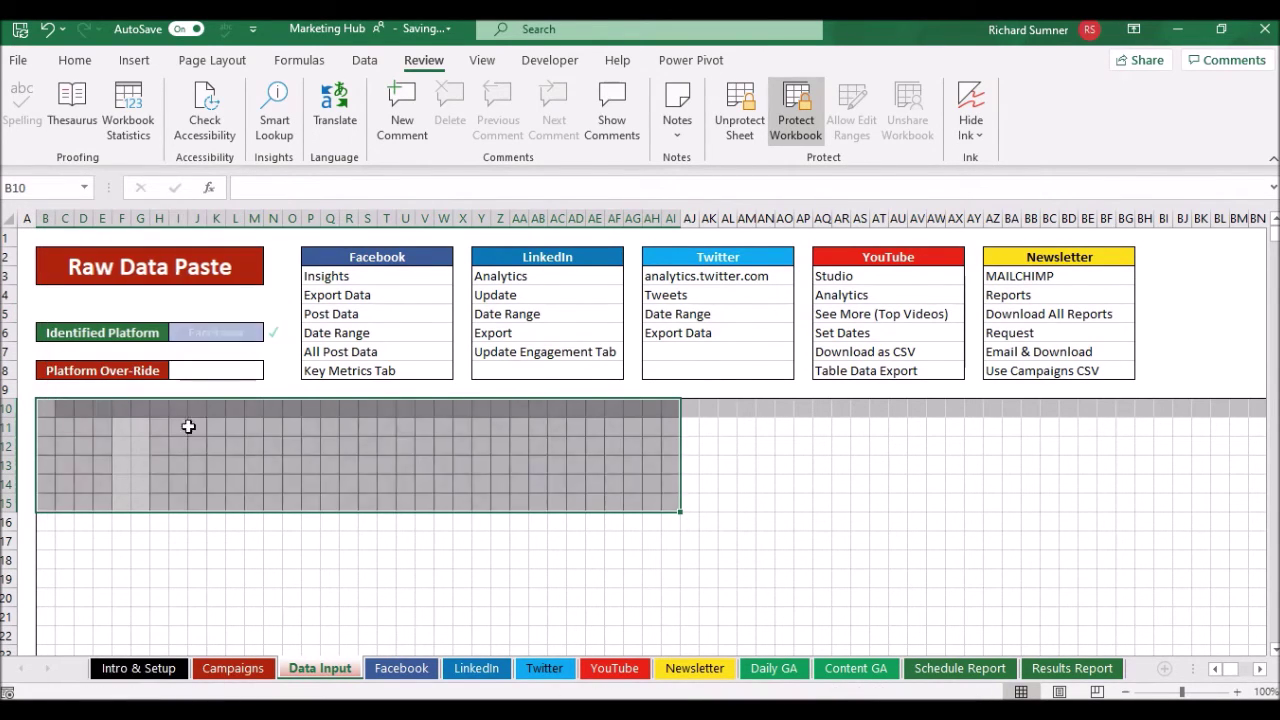
Step: Switch to the LinkedIn updates export workbook and copy A1:R6 from the Update engagement sheet
{"action": "left_click", "coordinate": [359, 710]}
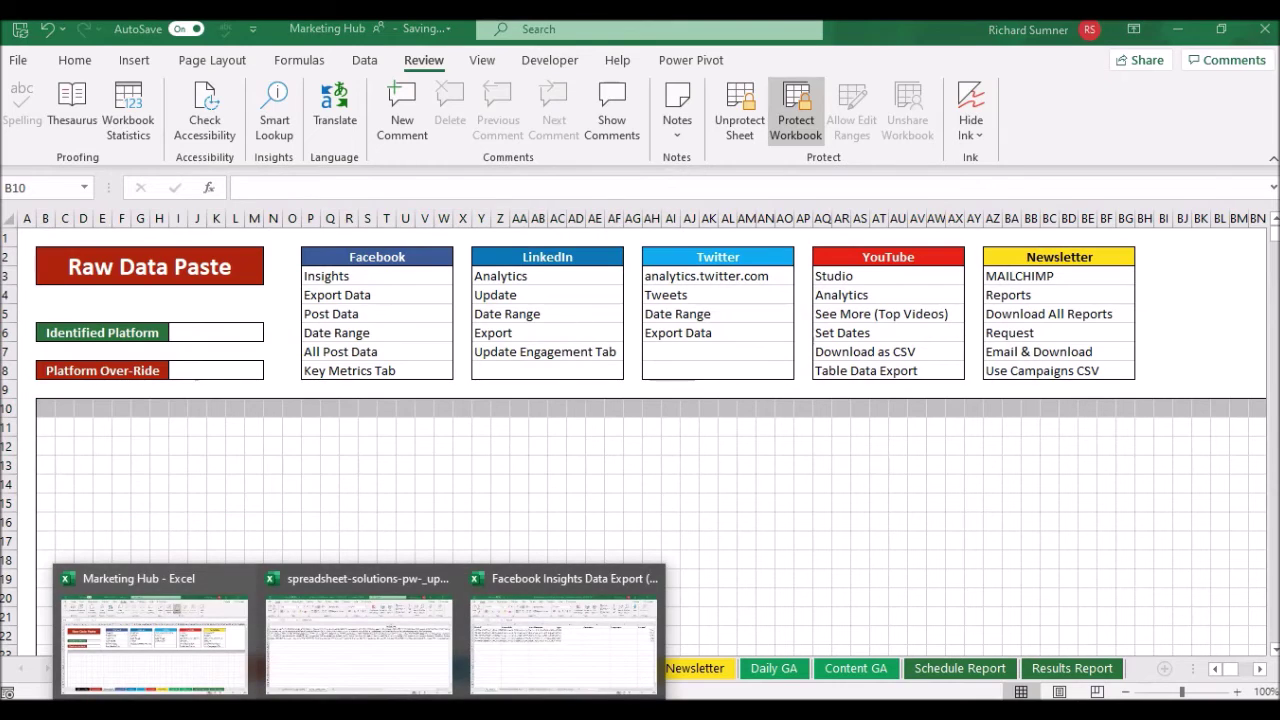
{"action": "left_click", "coordinate": [359, 640]}
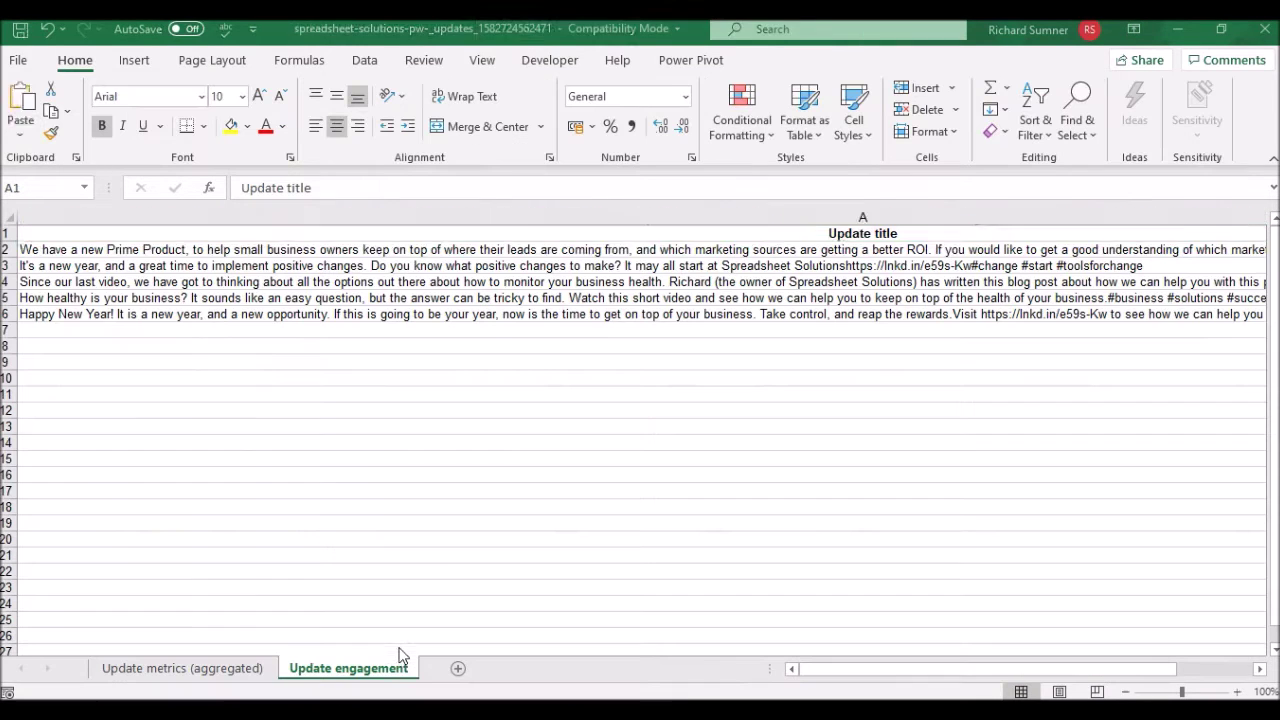
{"action": "key", "text": "shift+Down"}
{"action": "key", "text": "shift+Down"}
{"action": "key", "text": "shift+Down"}
{"action": "key", "text": "shift+Down"}
{"action": "key", "text": "shift+Down"}
{"action": "key", "text": "ctrl+shift+Right"}
{"action": "right_click", "coordinate": [94, 231]}
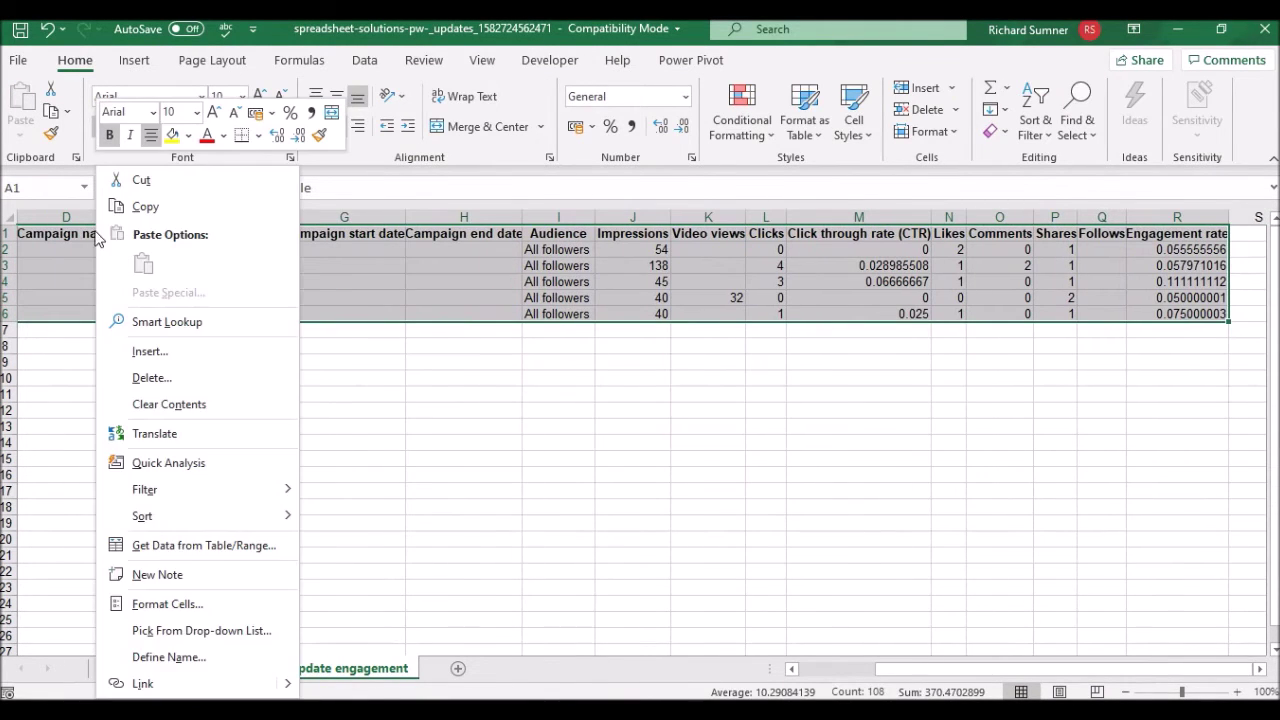
{"action": "left_click", "coordinate": [165, 207]}
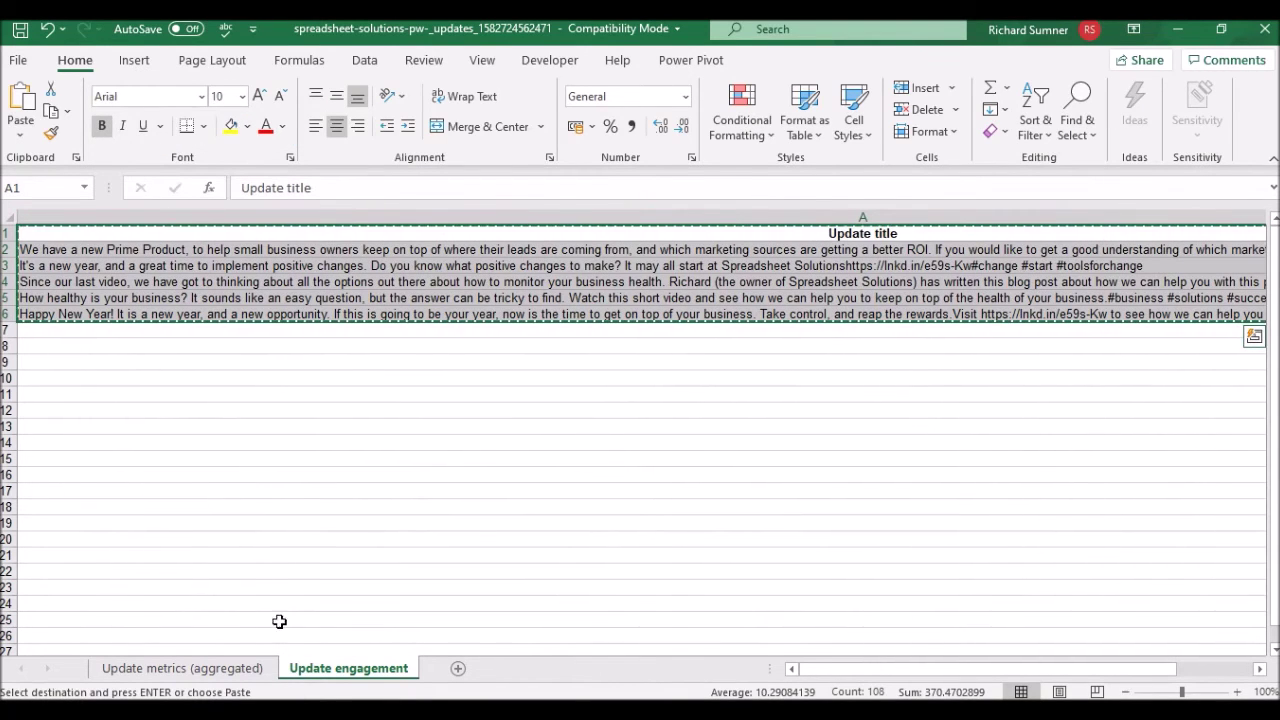
Step: Return to the Marketing Hub workbook and paste the copied LinkedIn data as values at B10 of Data Input
{"action": "left_click", "coordinate": [194, 648]}
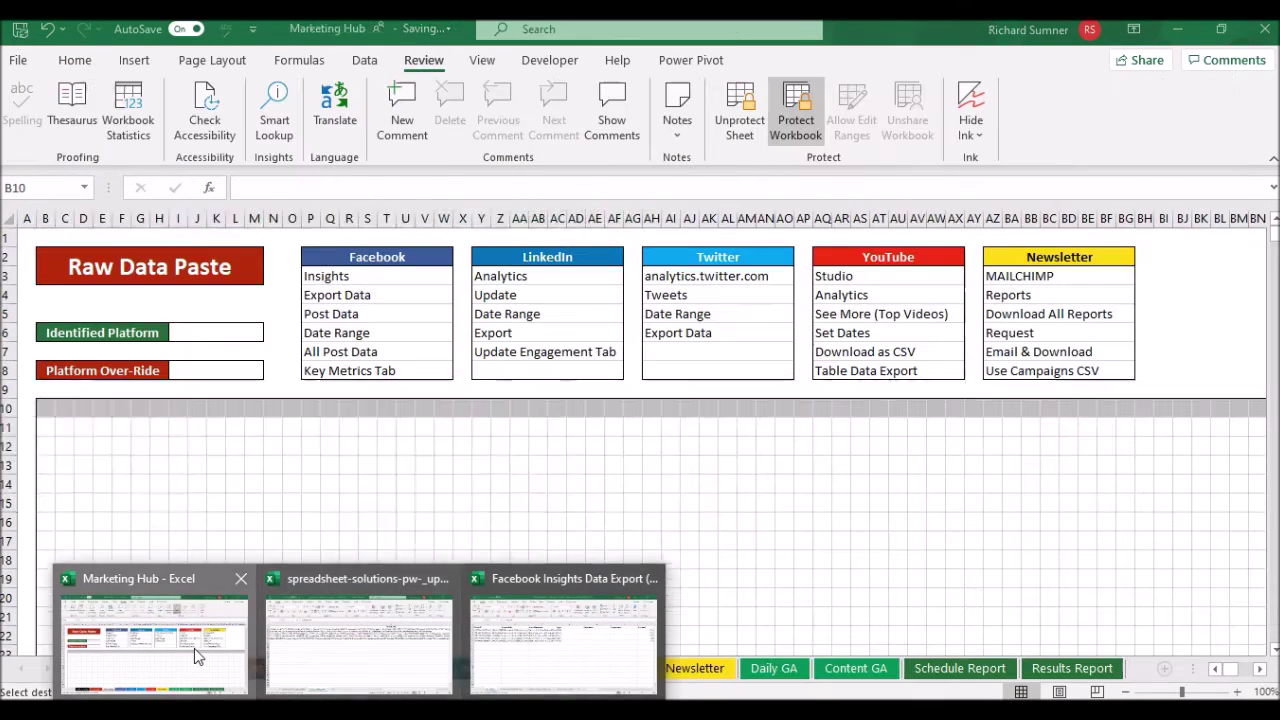
{"action": "left_click", "coordinate": [160, 491]}
{"action": "left_click", "coordinate": [47, 408]}
{"action": "right_click", "coordinate": [46, 408]}
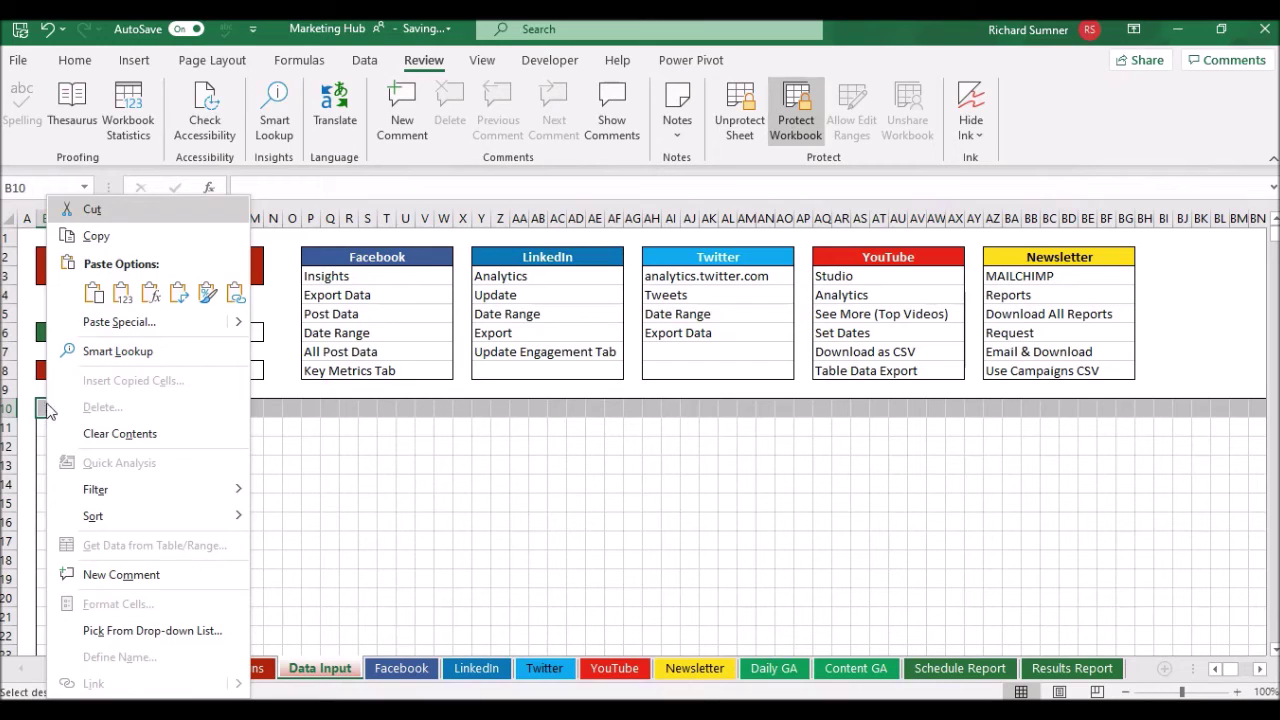
{"action": "left_click", "coordinate": [121, 292]}
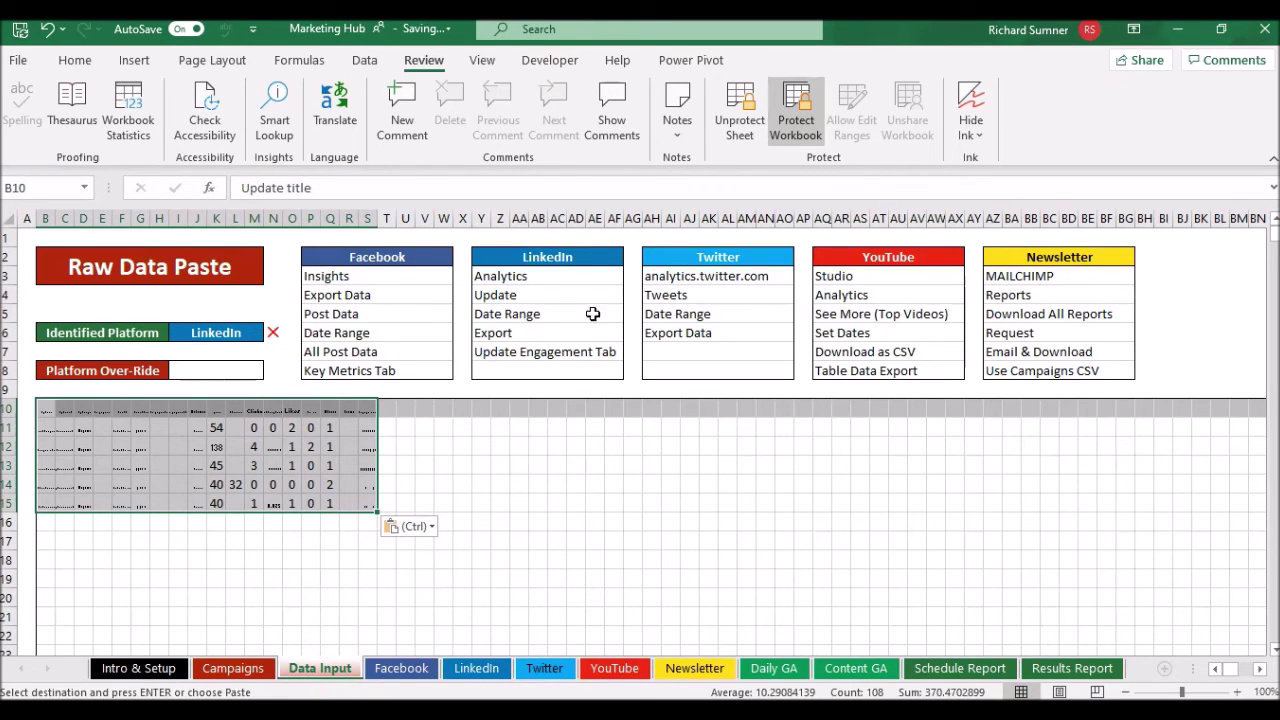
Step: Examine LinkedIn's column mapping and the calculated columns from Post to Engagement 2 for headers that do not match
{"action": "left_click", "coordinate": [1157, 299]}
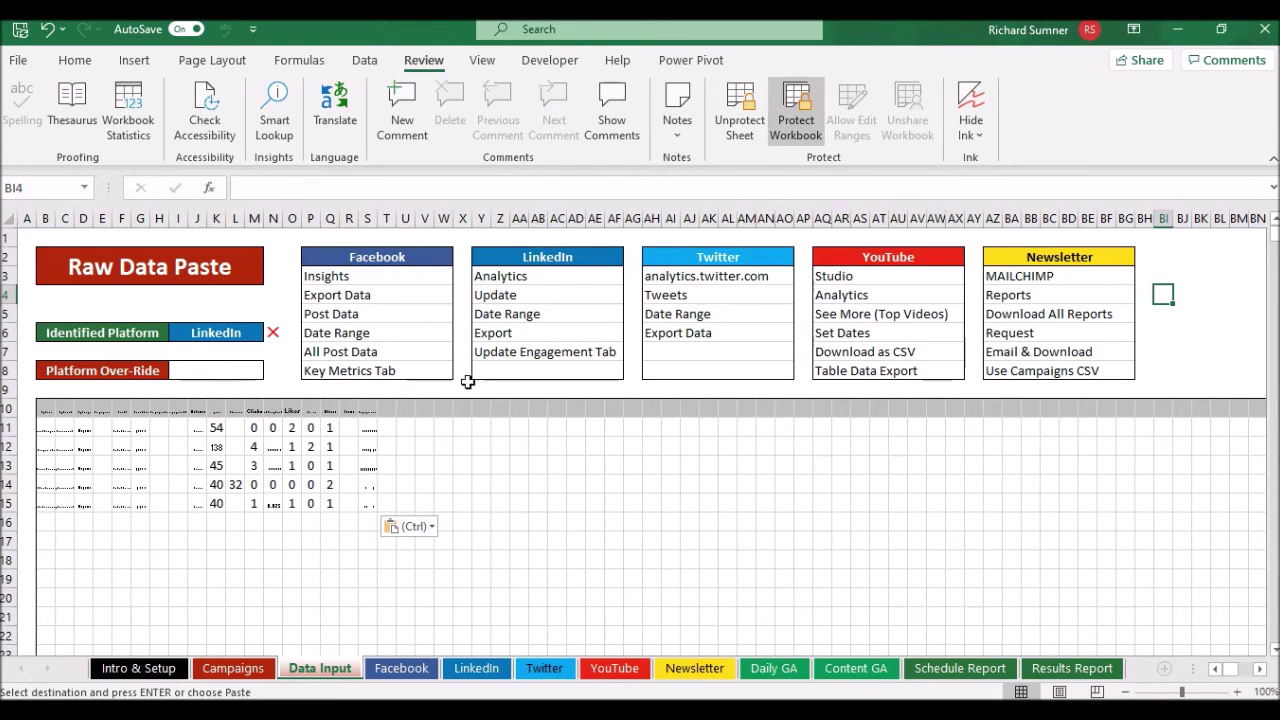
{"action": "left_click", "coordinate": [570, 416]}
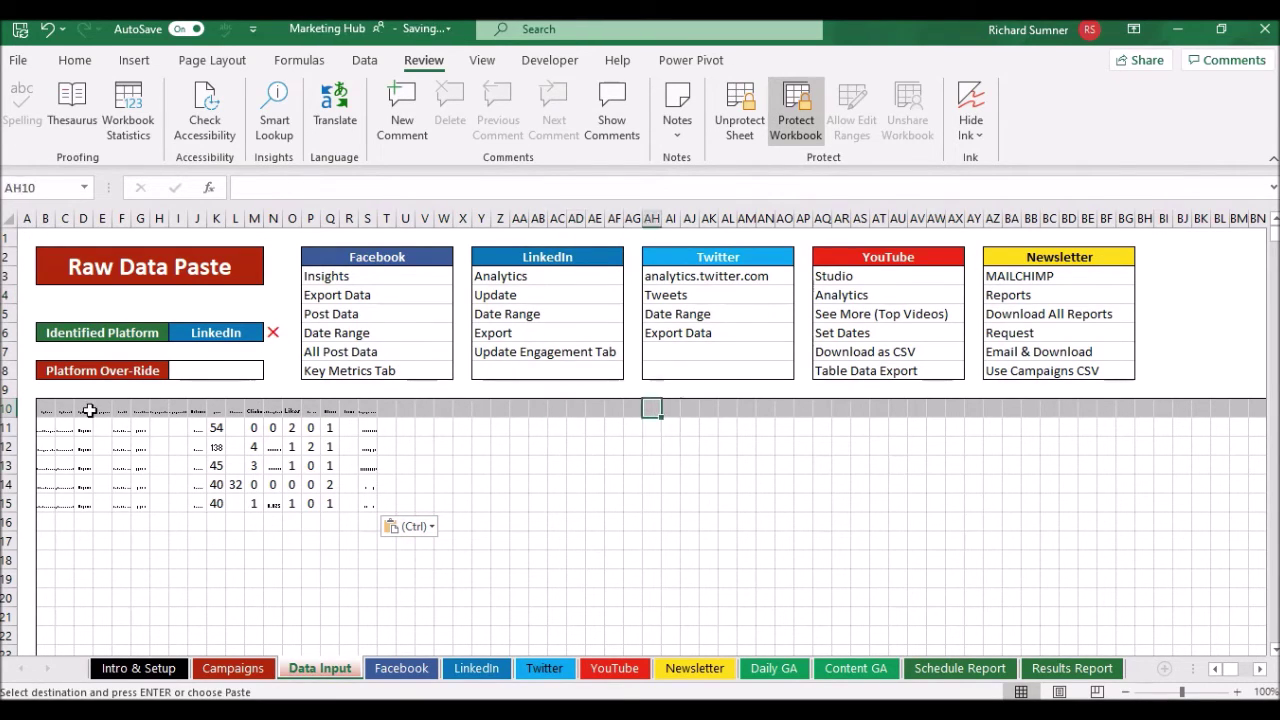
{"action": "key", "text": "Right"}
{"action": "key", "text": "Right"}
{"action": "key", "text": "Right"}
{"action": "key", "text": "Right"}
{"action": "key", "text": "Right"}
{"action": "key", "text": "Right"}
{"action": "key", "text": "Right"}
{"action": "key", "text": "Right"}
{"action": "key", "text": "Right"}
{"action": "key", "text": "Right"}
{"action": "key", "text": "Right"}
{"action": "key", "text": "Right"}
{"action": "key", "text": "Right"}
{"action": "key", "text": "Right"}
{"action": "key", "text": "Right"}
{"action": "key", "text": "Right"}
{"action": "key", "text": "Right"}
{"action": "key", "text": "Right"}
{"action": "key", "text": "Right"}
{"action": "key", "text": "Right"}
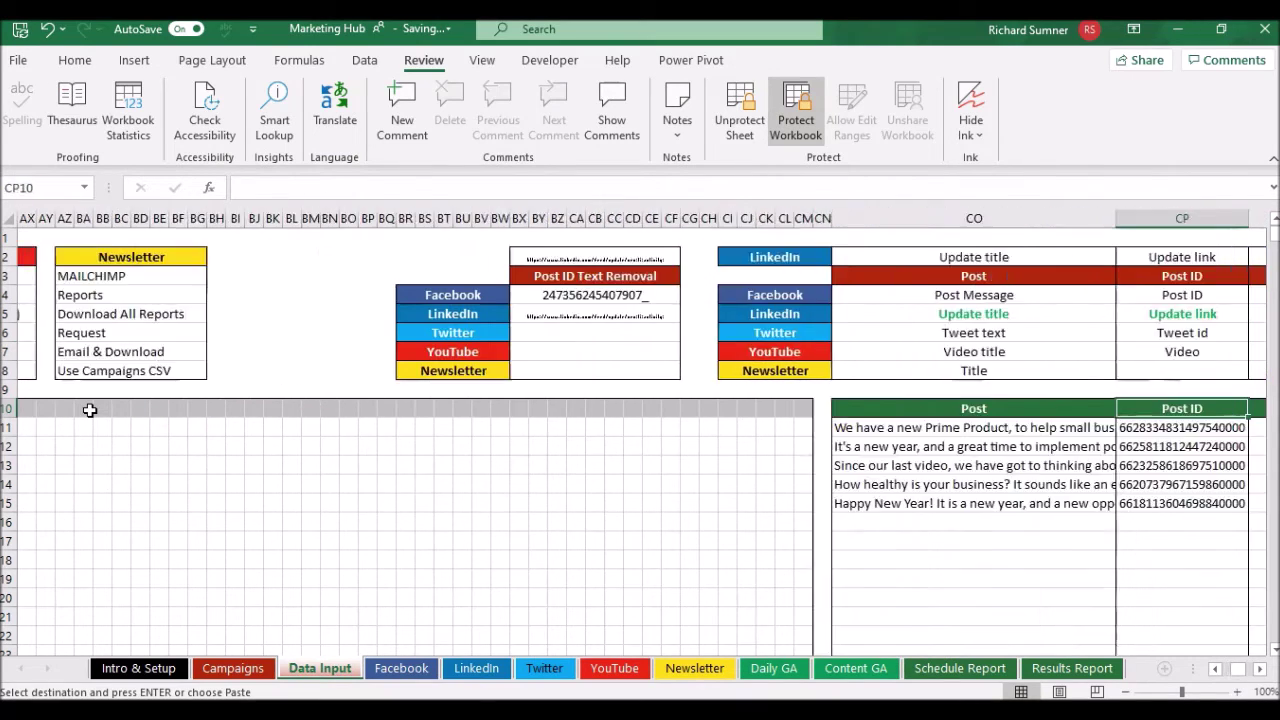
{"action": "key", "text": "Right"}
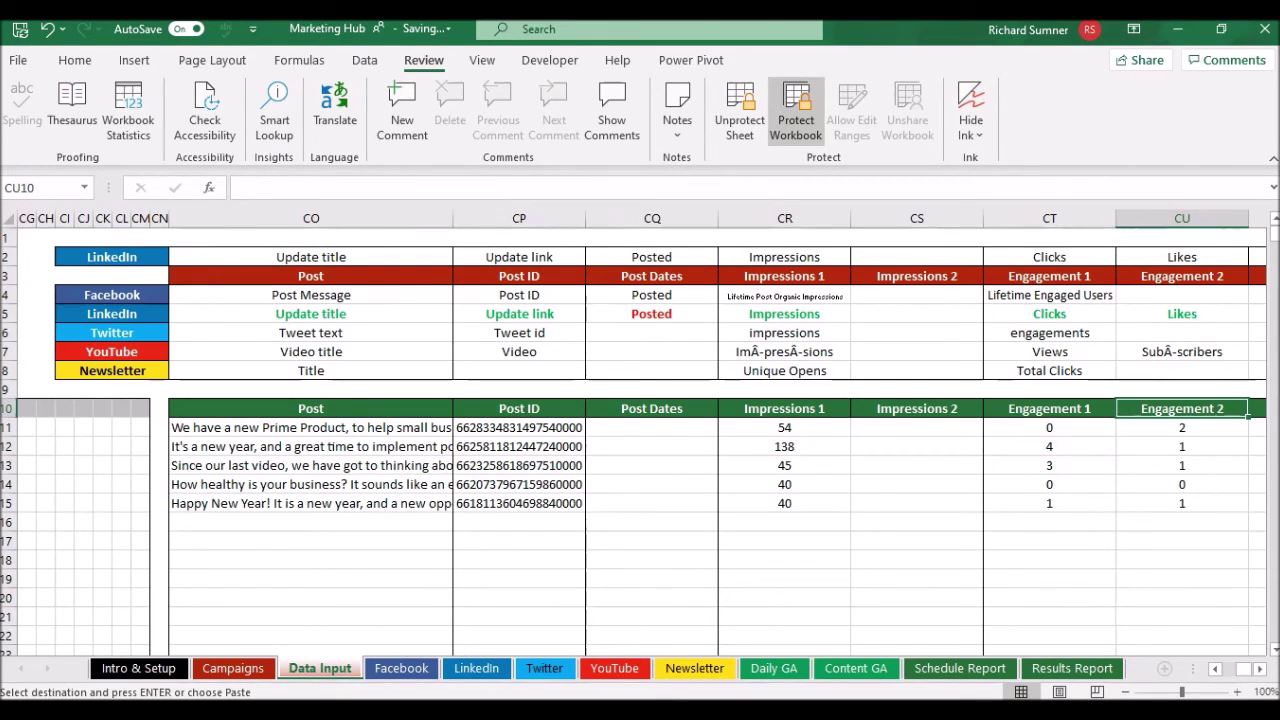
Step: Switch to the LinkedIn export and examine the Update engagement headers to find the column holding the post dates
{"action": "mouse_move", "coordinate": [360, 715]}
{"action": "left_click", "coordinate": [418, 666]}
{"action": "key", "text": "Down"}
{"action": "key", "text": "Down"}
{"action": "key", "text": "Down"}
{"action": "key", "text": "Right"}
{"action": "key", "text": "Right"}
{"action": "key", "text": "Right"}
{"action": "key", "text": "Right"}
{"action": "key", "text": "Right"}
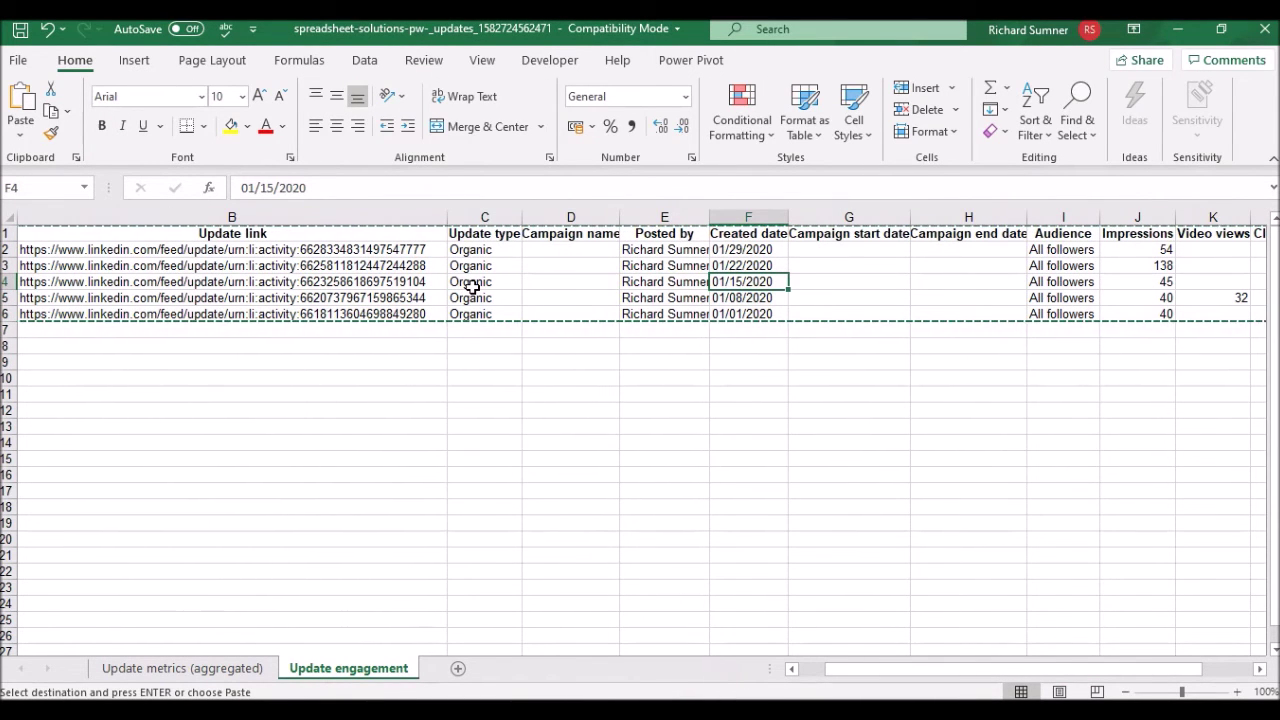
{"action": "mouse_move", "coordinate": [360, 715]}
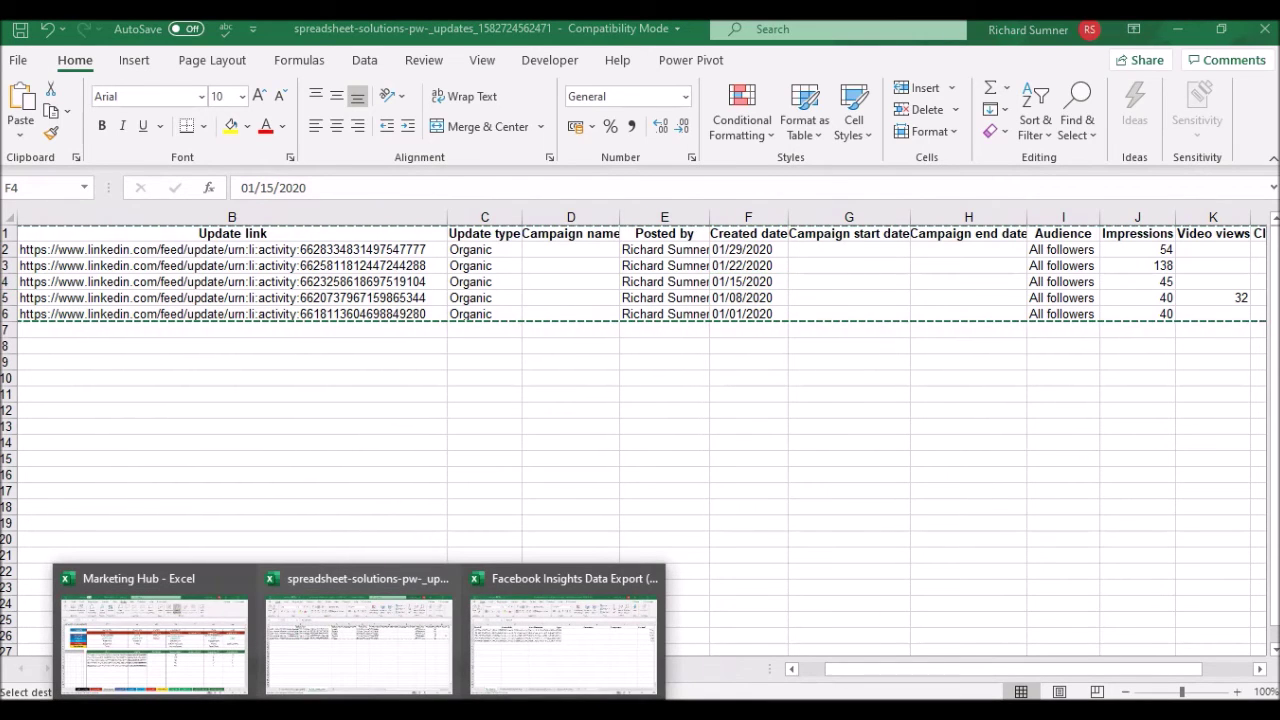
{"action": "key", "text": "Right"}
{"action": "key", "text": "Right"}
{"action": "key", "text": "Right"}
{"action": "key", "text": "Right"}
{"action": "key", "text": "Right"}
{"action": "key", "text": "Right"}
{"action": "key", "text": "Right"}
{"action": "key", "text": "Right"}
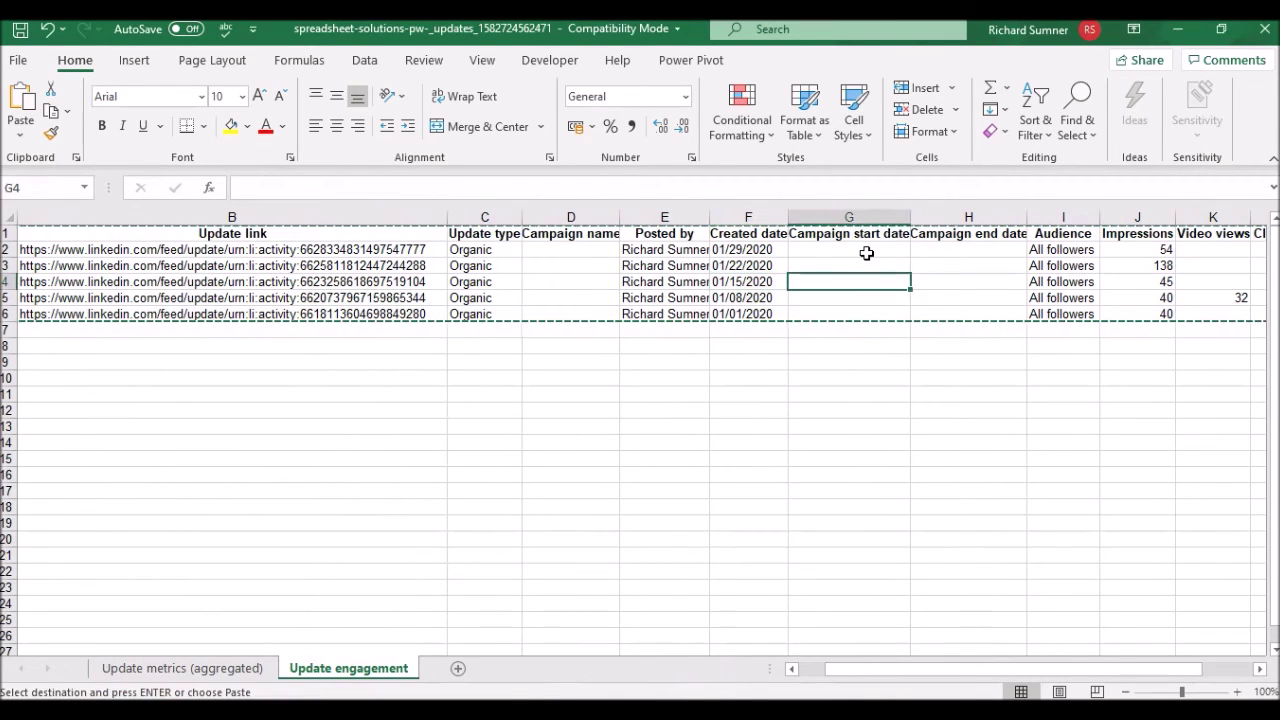
{"action": "key", "text": "Left"}
{"action": "key", "text": "Left"}
{"action": "key", "text": "Left"}
{"action": "key", "text": "Left"}
{"action": "key", "text": "Left"}
{"action": "key", "text": "Left"}
{"action": "key", "text": "Left"}
{"action": "key", "text": "Left"}
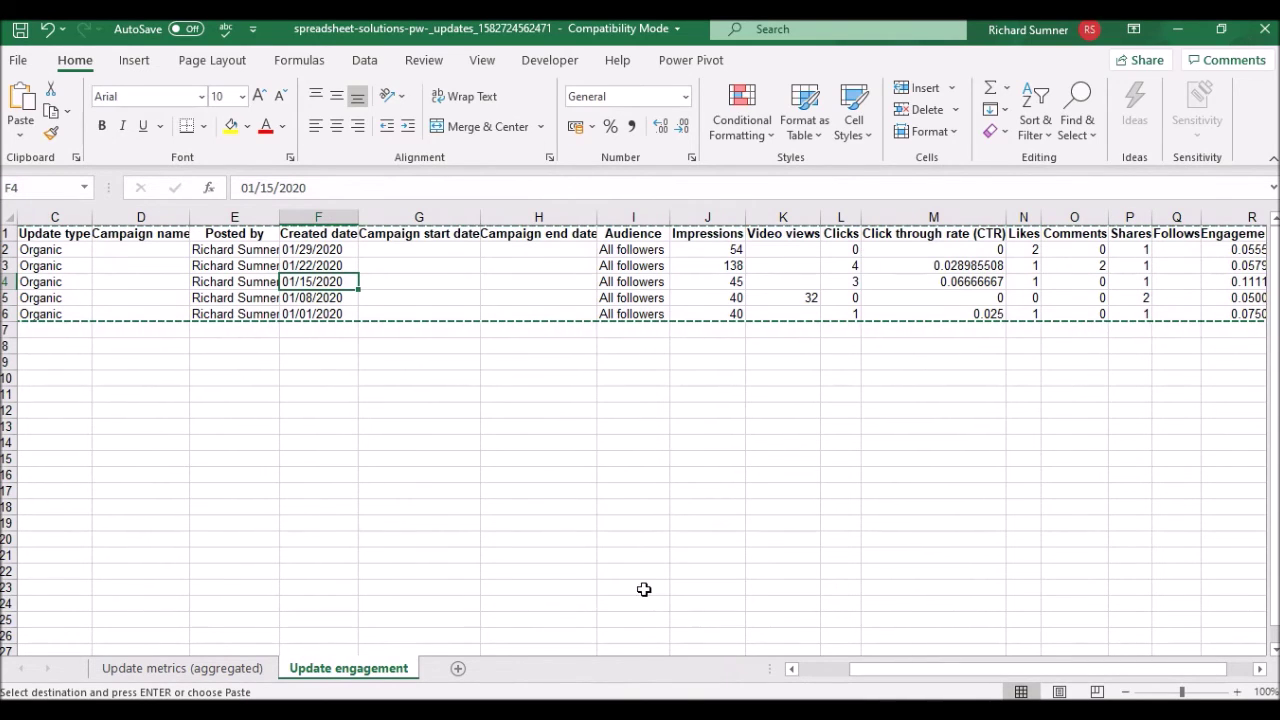
Step: Back in the Marketing Hub workbook, set LinkedIn's Post Dates mapping in CQ5 to Created date
{"action": "mouse_move", "coordinate": [495, 615]}
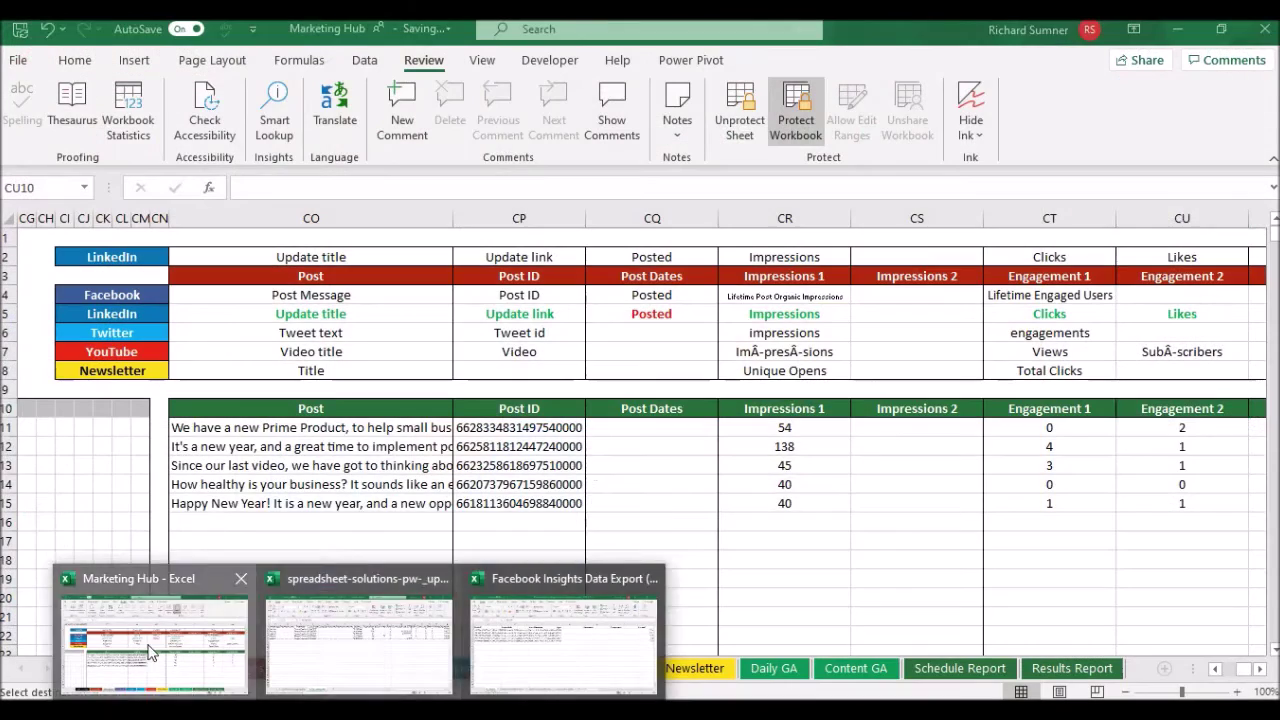
{"action": "left_click", "coordinate": [650, 314]}
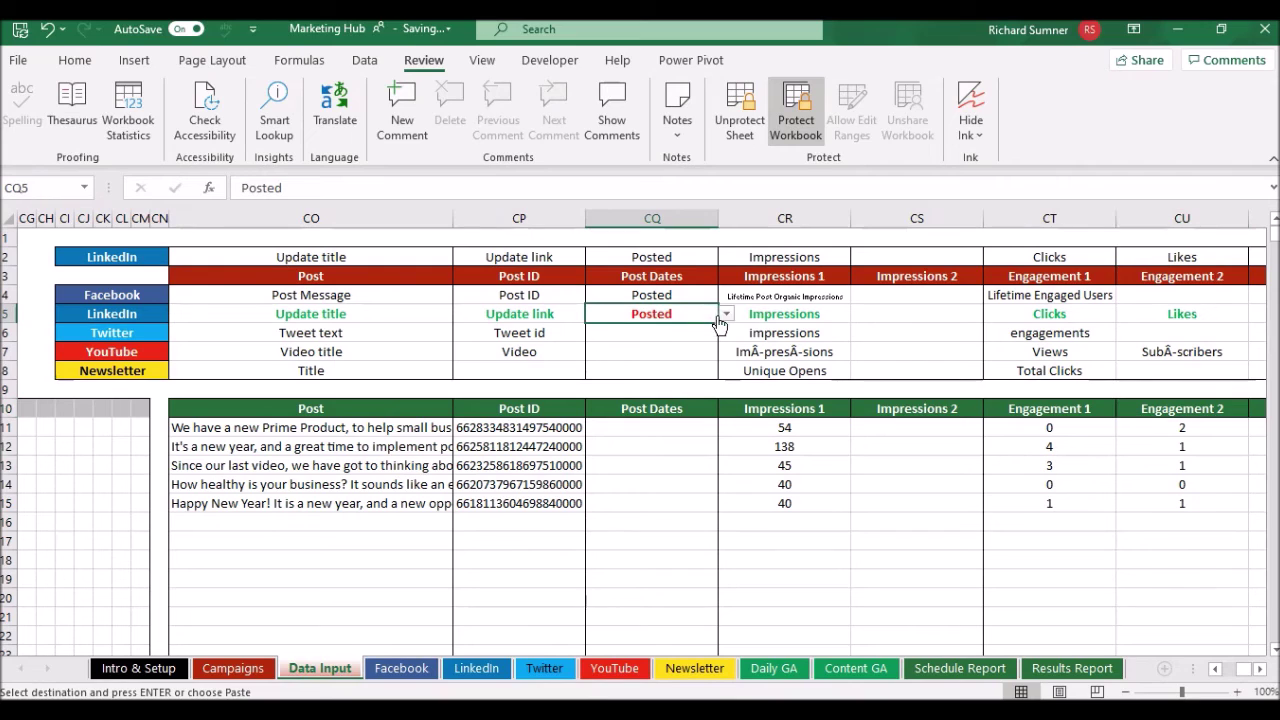
{"action": "left_click", "coordinate": [726, 314]}
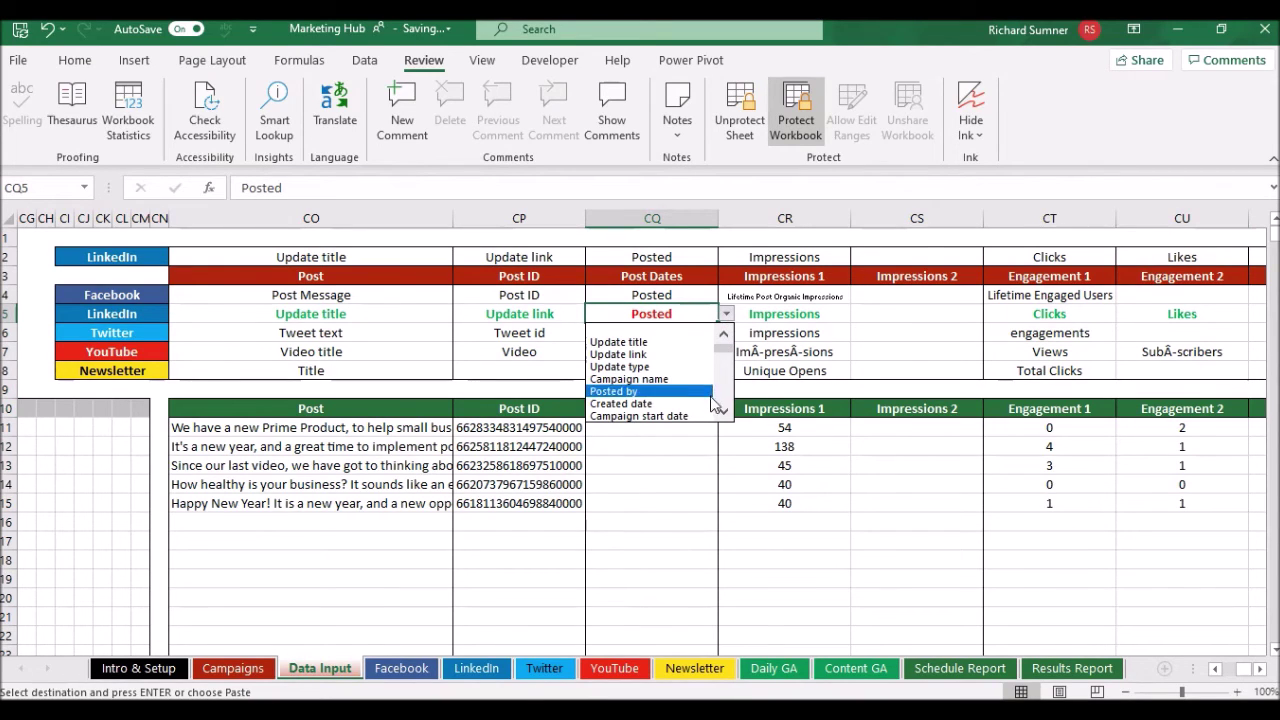
{"action": "left_click", "coordinate": [621, 403]}
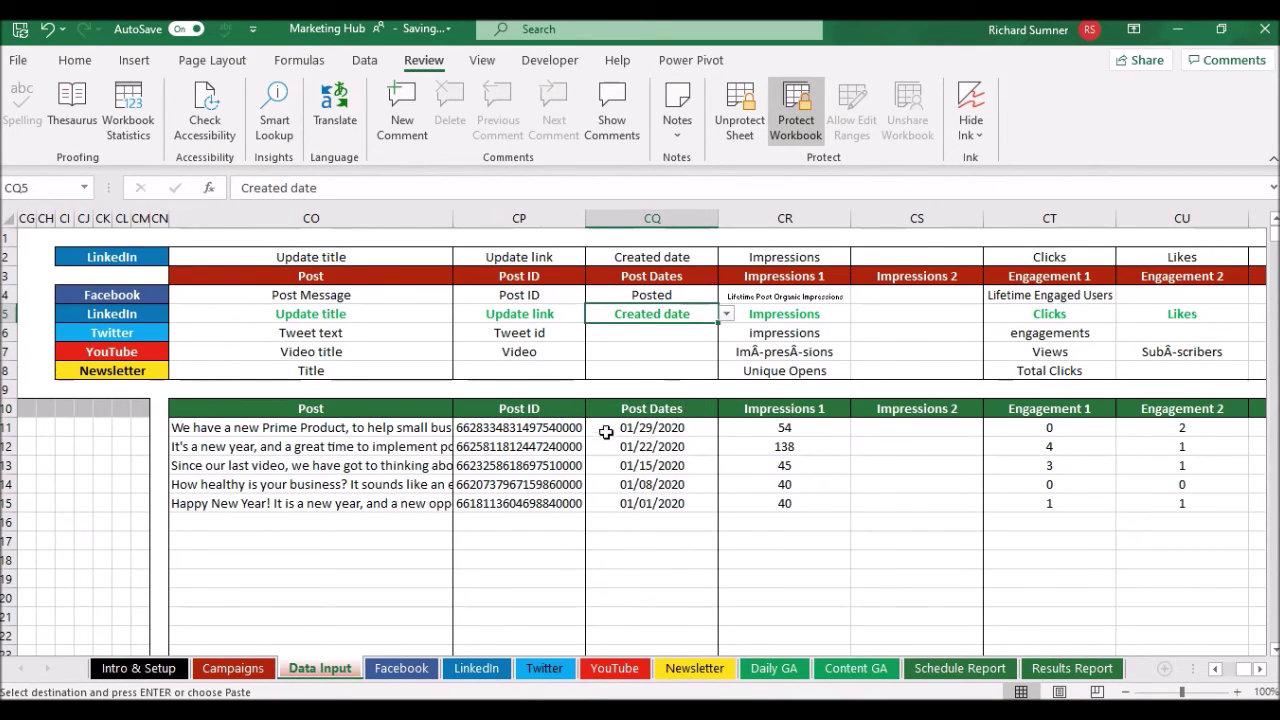
Step: Return to the Raw Data Paste area and check the Identified Platform status for the LinkedIn data
{"action": "left_click", "coordinate": [617, 389]}
{"action": "key", "text": "Left"}
{"action": "key", "text": "Left"}
{"action": "key", "text": "Left"}
{"action": "key", "text": "Left"}
{"action": "key", "text": "Left"}
{"action": "key", "text": "Left"}
{"action": "key", "text": "Left"}
{"action": "key", "text": "Left"}
{"action": "key", "text": "Left"}
{"action": "key", "text": "Left"}
{"action": "key", "text": "Left"}
{"action": "key", "text": "Left"}
{"action": "key", "text": "Left"}
{"action": "key", "text": "Left"}
{"action": "key", "text": "Left"}
{"action": "key", "text": "Left"}
{"action": "key", "text": "Left"}
{"action": "key", "text": "Left"}
{"action": "key", "text": "Left"}
{"action": "key", "text": "Left"}
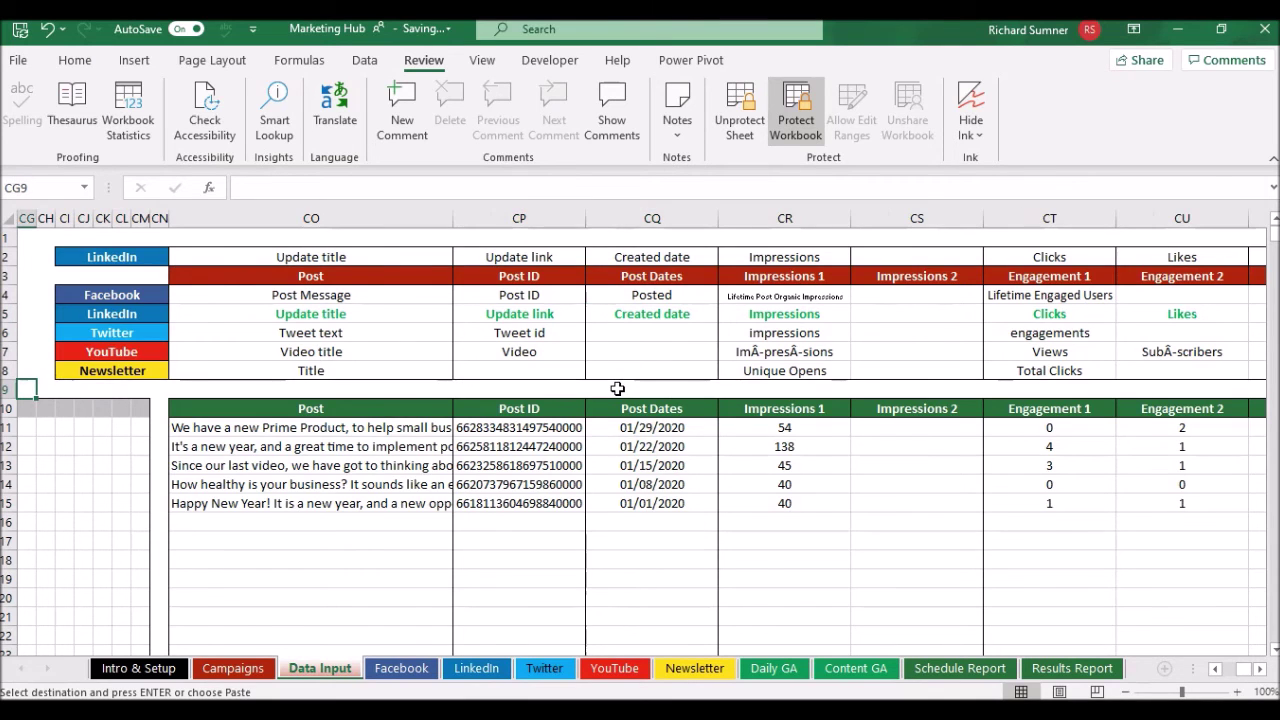
{"action": "key", "text": "Left"}
{"action": "key", "text": "Left"}
{"action": "key", "text": "Left"}
{"action": "key", "text": "Left"}
{"action": "key", "text": "Left"}
{"action": "key", "text": "Left"}
{"action": "key", "text": "Left"}
{"action": "key", "text": "Left"}
{"action": "key", "text": "Left"}
{"action": "key", "text": "Left"}
{"action": "key", "text": "Left"}
{"action": "key", "text": "Left"}
{"action": "key", "text": "Left"}
{"action": "key", "text": "Left"}
{"action": "key", "text": "Left"}
{"action": "key", "text": "Left"}
{"action": "key", "text": "Left"}
{"action": "key", "text": "Left"}
{"action": "key", "text": "Left"}
{"action": "key", "text": "Left"}
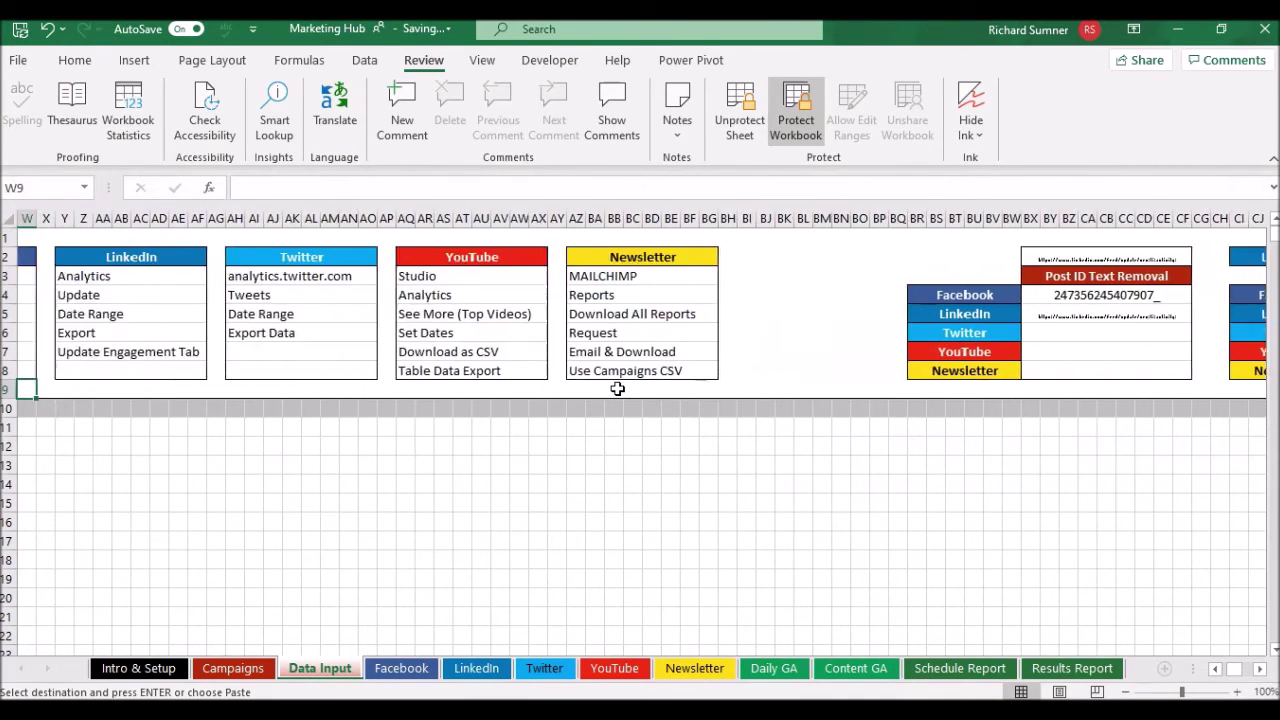
{"action": "key", "text": "Left"}
{"action": "key", "text": "Left"}
{"action": "key", "text": "Left"}
{"action": "key", "text": "Left"}
{"action": "key", "text": "Left"}
{"action": "key", "text": "Left"}
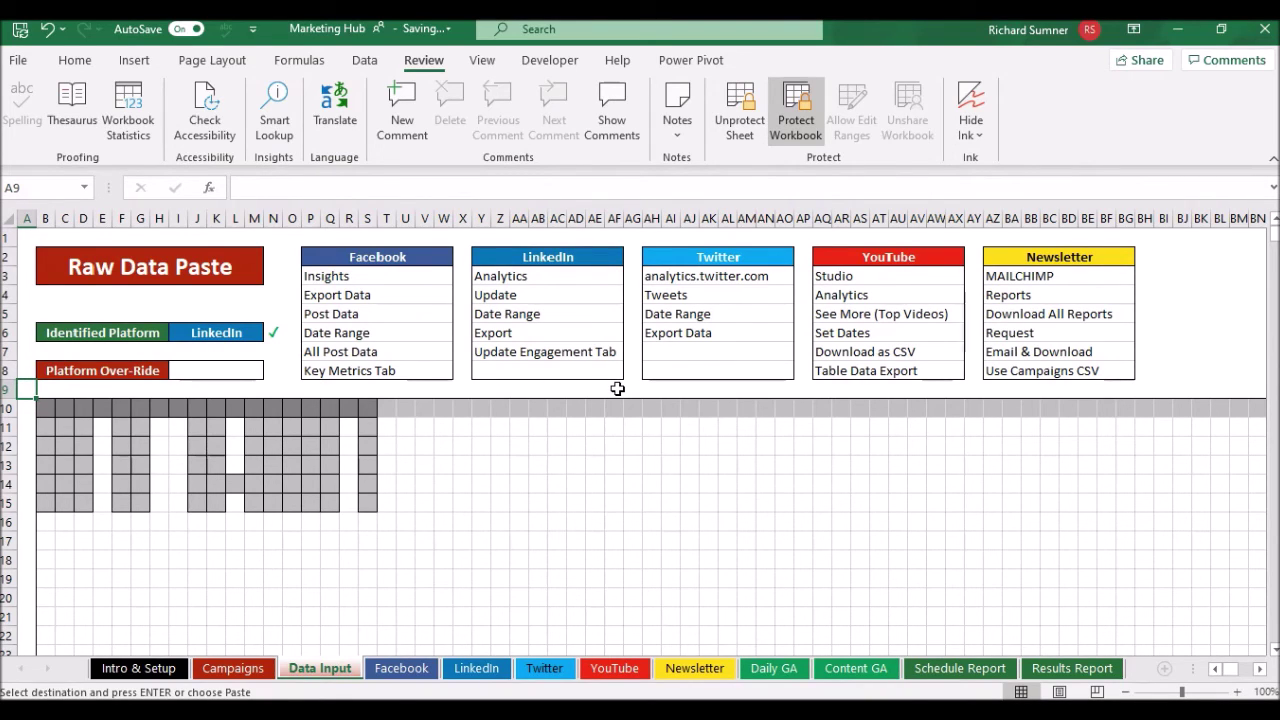
Step: Move across the Data Input sheet to LinkedIn's column mapping and check the calculated post data beneath the headers
{"action": "key", "text": "Right"}
{"action": "key", "text": "Right"}
{"action": "key", "text": "Right"}
{"action": "key", "text": "Right"}
{"action": "key", "text": "Right"}
{"action": "key", "text": "Right"}
{"action": "key", "text": "Right"}
{"action": "key", "text": "Right"}
{"action": "key", "text": "Right"}
{"action": "key", "text": "Right"}
{"action": "key", "text": "Right"}
{"action": "key", "text": "Right"}
{"action": "key", "text": "Right"}
{"action": "key", "text": "Right"}
{"action": "key", "text": "Right"}
{"action": "key", "text": "Right"}
{"action": "key", "text": "Right"}
{"action": "key", "text": "Right"}
{"action": "key", "text": "Right"}
{"action": "key", "text": "Right"}
{"action": "key", "text": "Right"}
{"action": "key", "text": "Right"}
{"action": "key", "text": "Right"}
{"action": "key", "text": "Right"}
{"action": "key", "text": "Right"}
{"action": "key", "text": "Right"}
{"action": "key", "text": "Right"}
{"action": "key", "text": "Right"}
{"action": "key", "text": "Right"}
{"action": "key", "text": "Right"}
{"action": "key", "text": "Right"}
{"action": "key", "text": "Right"}
{"action": "key", "text": "Right"}
{"action": "key", "text": "Right"}
{"action": "key", "text": "Right"}
{"action": "key", "text": "Right"}
{"action": "key", "text": "Right"}
{"action": "key", "text": "Right"}
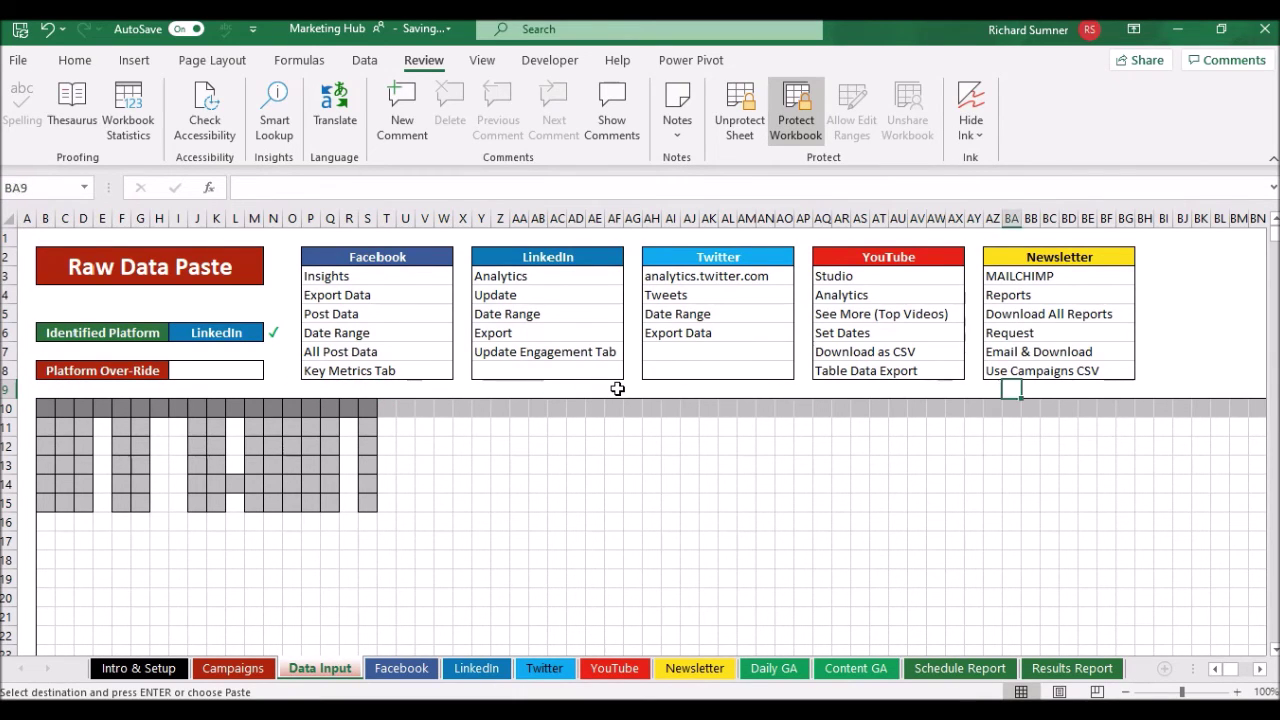
{"action": "key", "text": "Right"}
{"action": "key", "text": "Right"}
{"action": "key", "text": "Right"}
{"action": "key", "text": "Right"}
{"action": "key", "text": "Right"}
{"action": "key", "text": "Right"}
{"action": "key", "text": "Right"}
{"action": "key", "text": "Right"}
{"action": "key", "text": "Right"}
{"action": "key", "text": "Right"}
{"action": "key", "text": "Right"}
{"action": "key", "text": "Right"}
{"action": "key", "text": "Right"}
{"action": "key", "text": "Right"}
{"action": "key", "text": "Right"}
{"action": "key", "text": "Right"}
{"action": "key", "text": "Right"}
{"action": "key", "text": "Right"}
{"action": "key", "text": "Right"}
{"action": "key", "text": "Right"}
{"action": "key", "text": "Right"}
{"action": "key", "text": "Right"}
{"action": "key", "text": "Right"}
{"action": "key", "text": "Right"}
{"action": "key", "text": "Right"}
{"action": "key", "text": "Right"}
{"action": "key", "text": "Right"}
{"action": "key", "text": "Right"}
{"action": "key", "text": "Right"}
{"action": "key", "text": "Left"}
{"action": "key", "text": "Left"}
{"action": "key", "text": "Left"}
{"action": "key", "text": "Left"}
{"action": "key", "text": "Left"}
{"action": "key", "text": "Left"}
{"action": "key", "text": "Left"}
{"action": "key", "text": "Left"}
{"action": "key", "text": "Left"}
{"action": "key", "text": "Left"}
{"action": "key", "text": "Left"}
{"action": "key", "text": "Left"}
{"action": "key", "text": "Left"}
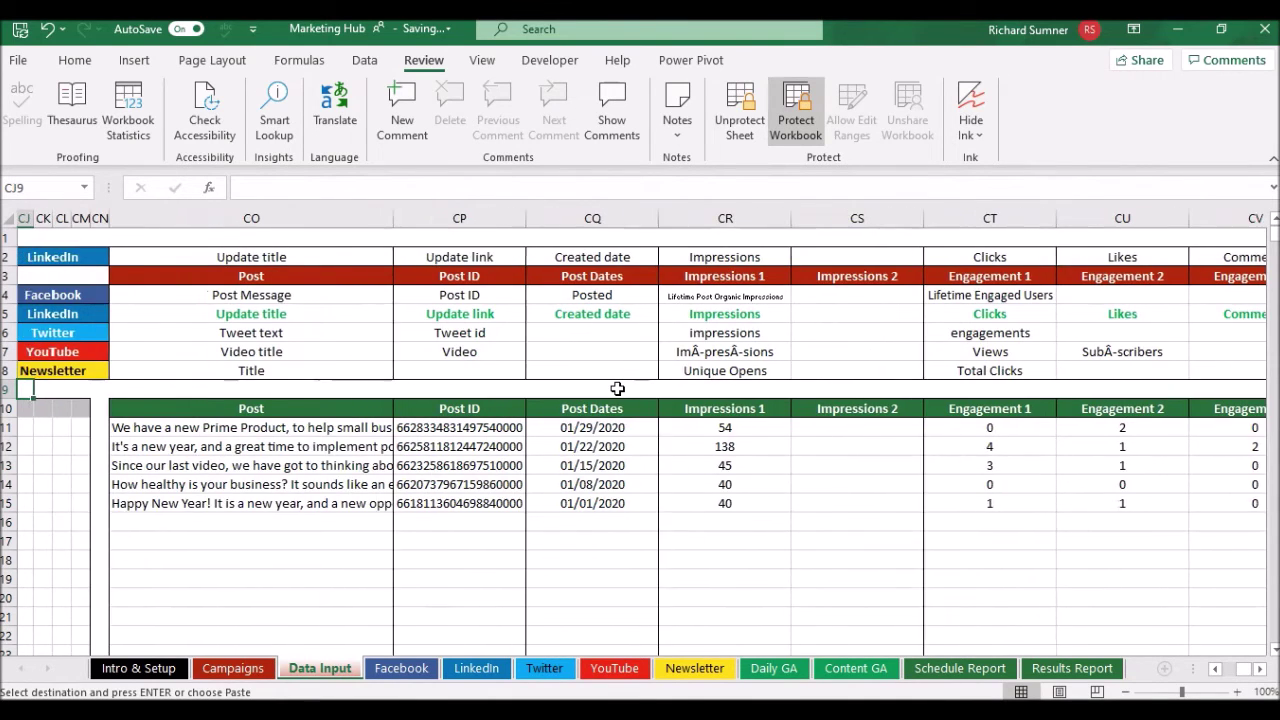
{"action": "key", "text": "Left"}
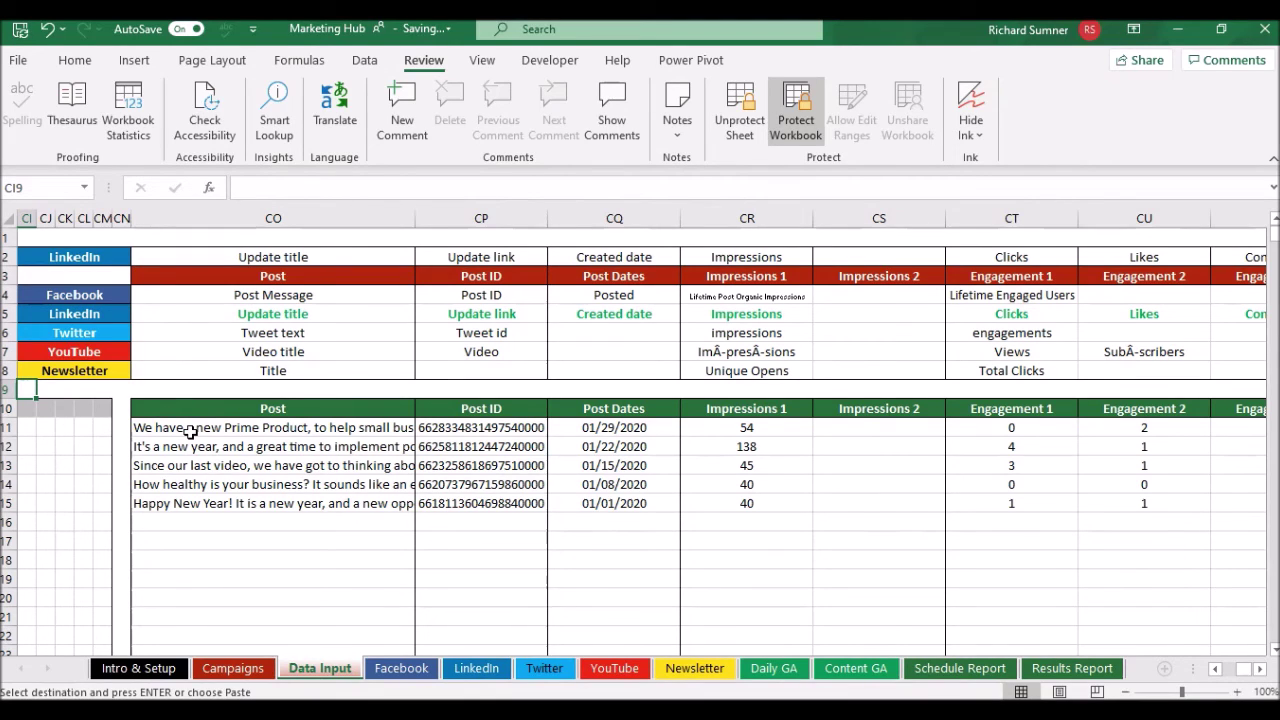
Step: Examine the calculated LinkedIn Post ID values in column CP, starting at row 11
{"action": "left_click", "coordinate": [617, 436]}
{"action": "key", "text": "Left"}
{"action": "key", "text": "Down"}
{"action": "key", "text": "Down"}
{"action": "key", "text": "Down"}
{"action": "key", "text": "Up"}
{"action": "key", "text": "Up"}
{"action": "key", "text": "Up"}
{"action": "key", "text": "Down"}
{"action": "key", "text": "Down"}
{"action": "key", "text": "Down"}
{"action": "key", "text": "Down"}
{"action": "key", "text": "Up"}
{"action": "key", "text": "Up"}
{"action": "key", "text": "Up"}
{"action": "key", "text": "Up"}
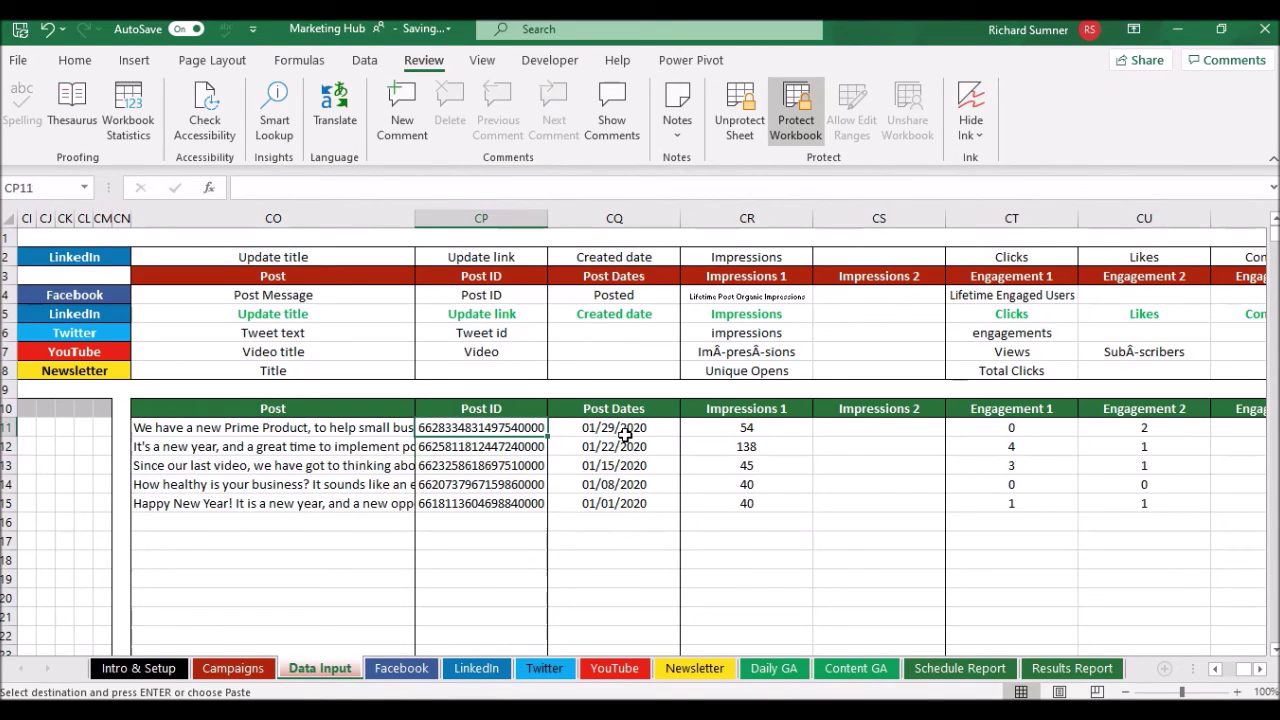
Step: Switch to the LinkedIn export workbook and examine the Update link column on the Update engagement sheet
{"action": "left_click", "coordinate": [362, 712]}
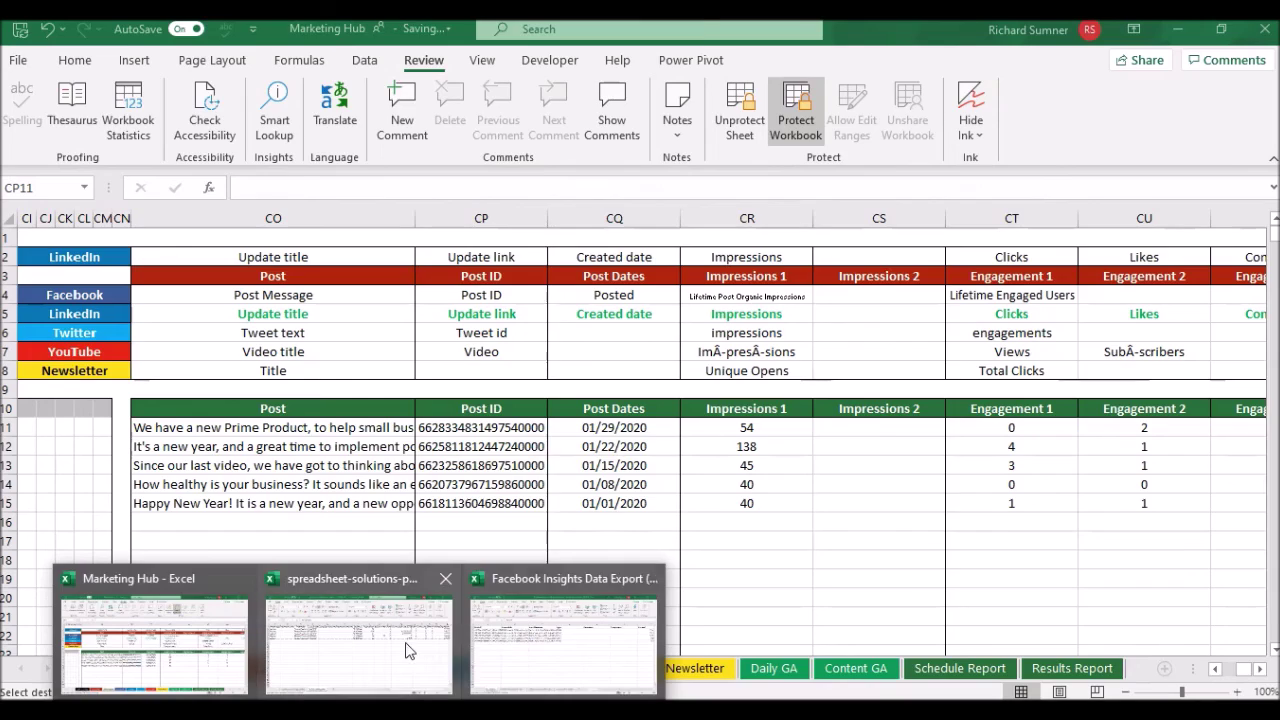
{"action": "left_click", "coordinate": [408, 651]}
{"action": "left_click", "coordinate": [450, 277]}
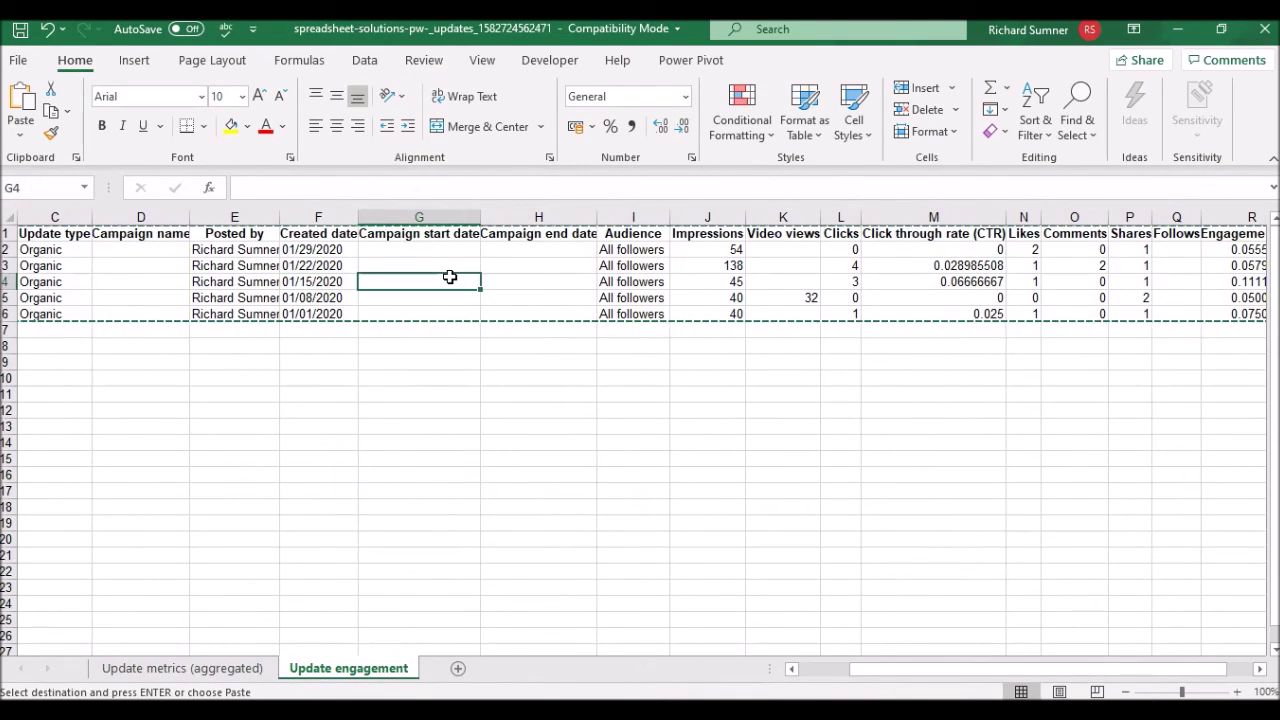
{"action": "key", "text": "Left"}
{"action": "key", "text": "Left"}
{"action": "key", "text": "Left"}
{"action": "key", "text": "Left"}
{"action": "key", "text": "Left"}
{"action": "key", "text": "Left"}
{"action": "key", "text": "Right"}
{"action": "key", "text": "Right"}
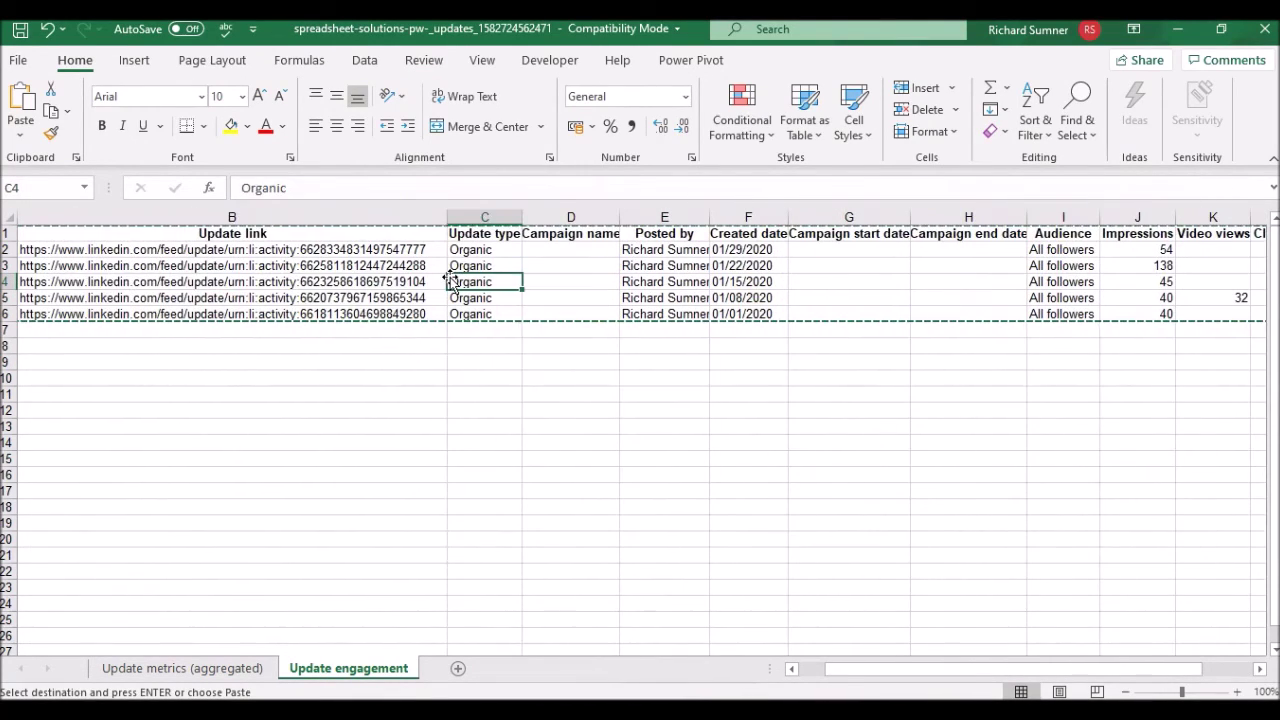
{"action": "key", "text": "Left"}
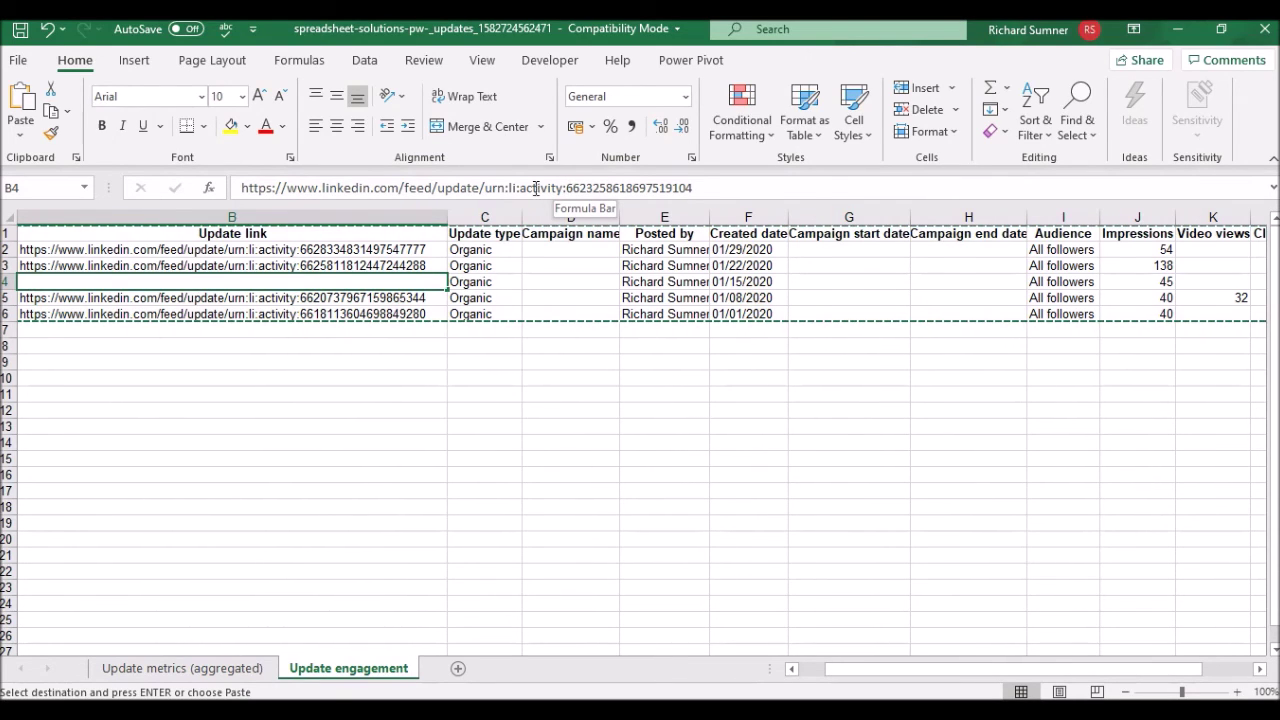
{"action": "left_click_drag", "start_coordinate": [566, 188], "coordinate": [426, 188]}
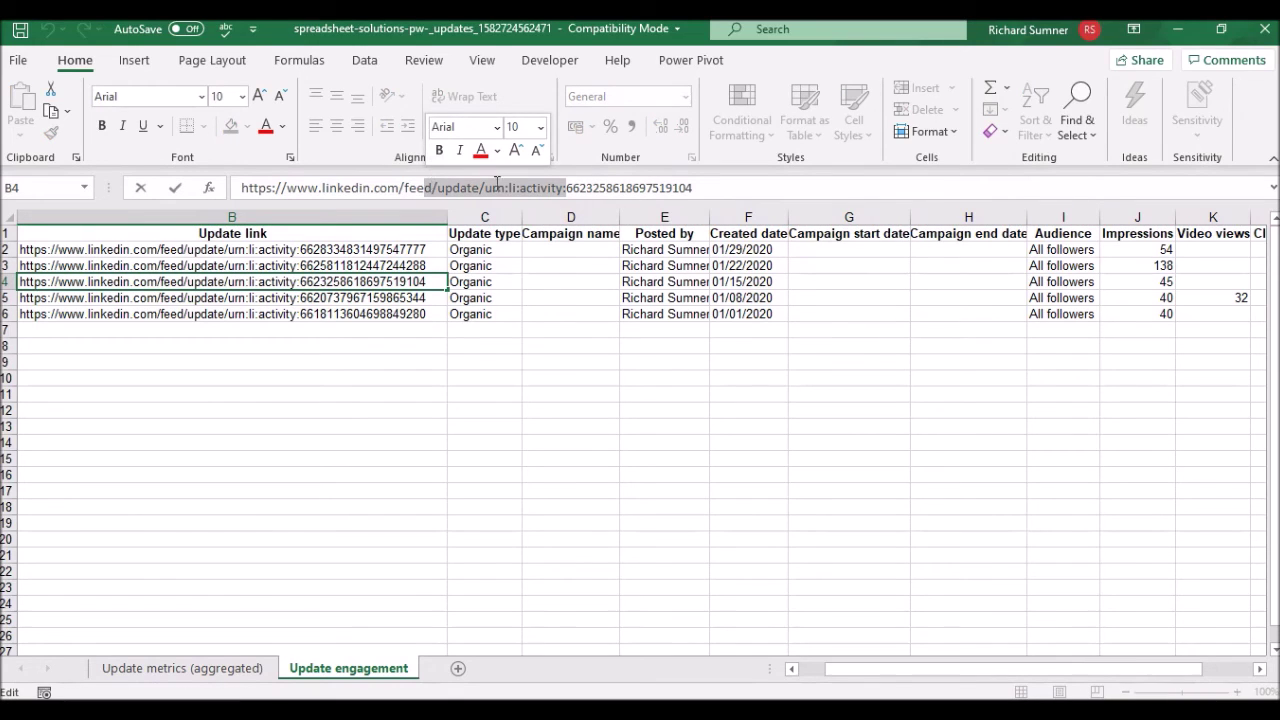
{"action": "left_click", "coordinate": [568, 188]}
{"action": "left_click_drag", "start_coordinate": [568, 188], "coordinate": [462, 188]}
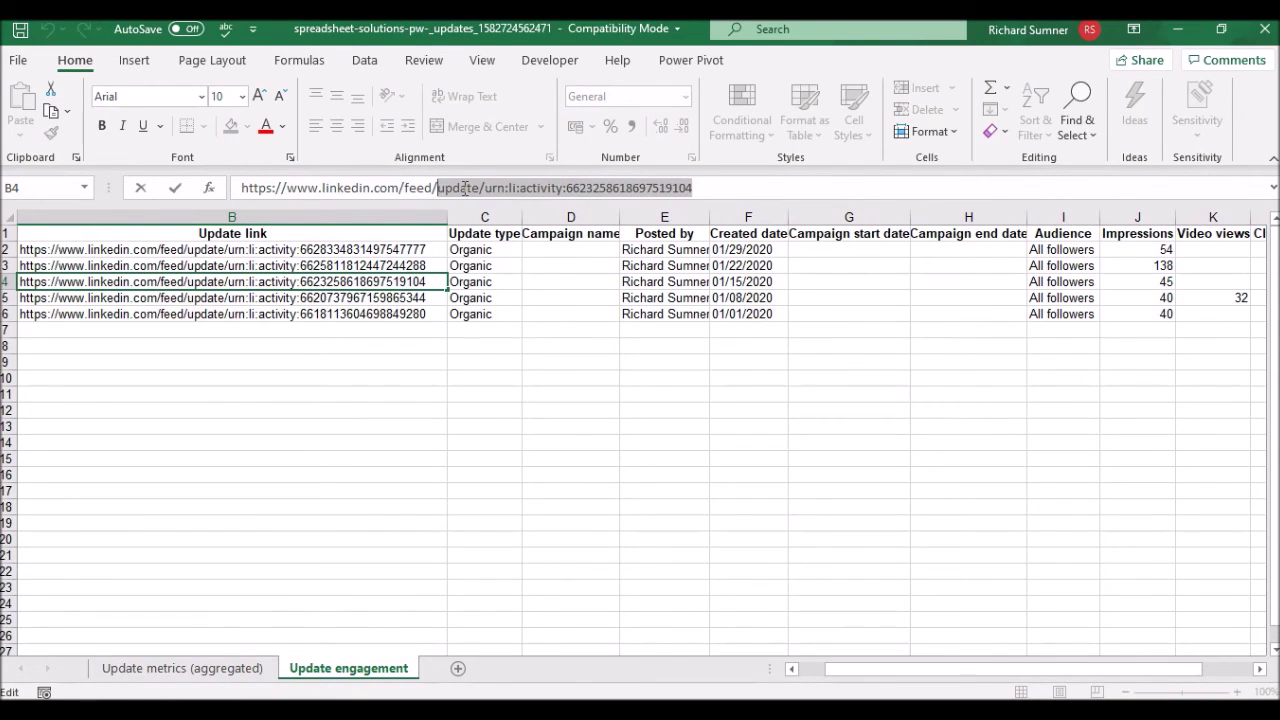
{"action": "left_click", "coordinate": [494, 187]}
{"action": "left_click_drag", "start_coordinate": [566, 189], "coordinate": [232, 189]}
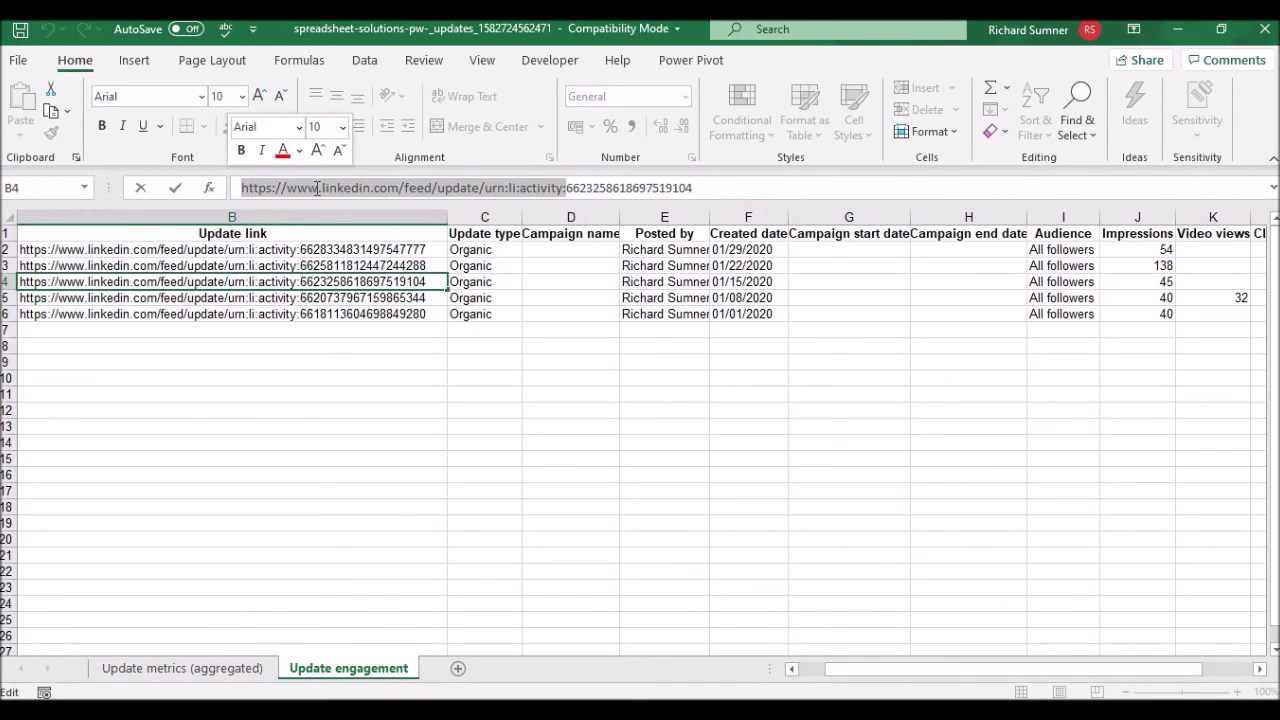
{"action": "right_click", "coordinate": [317, 188]}
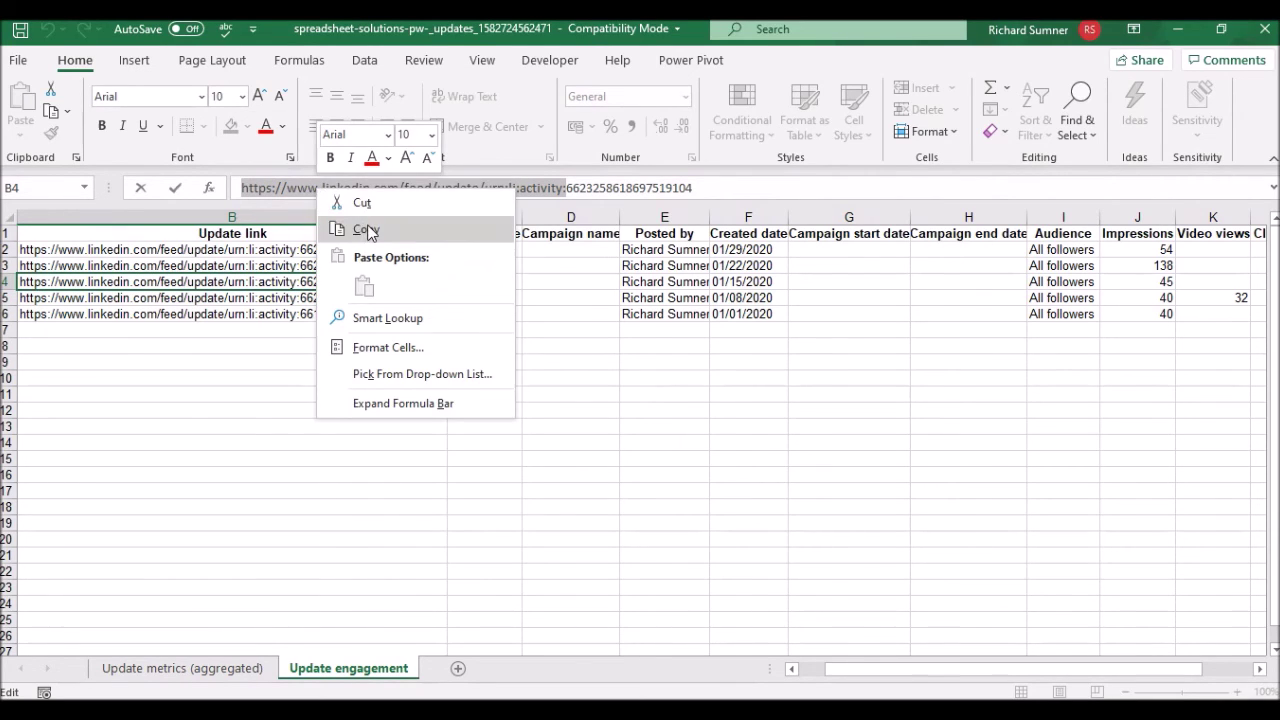
{"action": "left_click", "coordinate": [345, 229]}
{"action": "key", "text": "Return"}
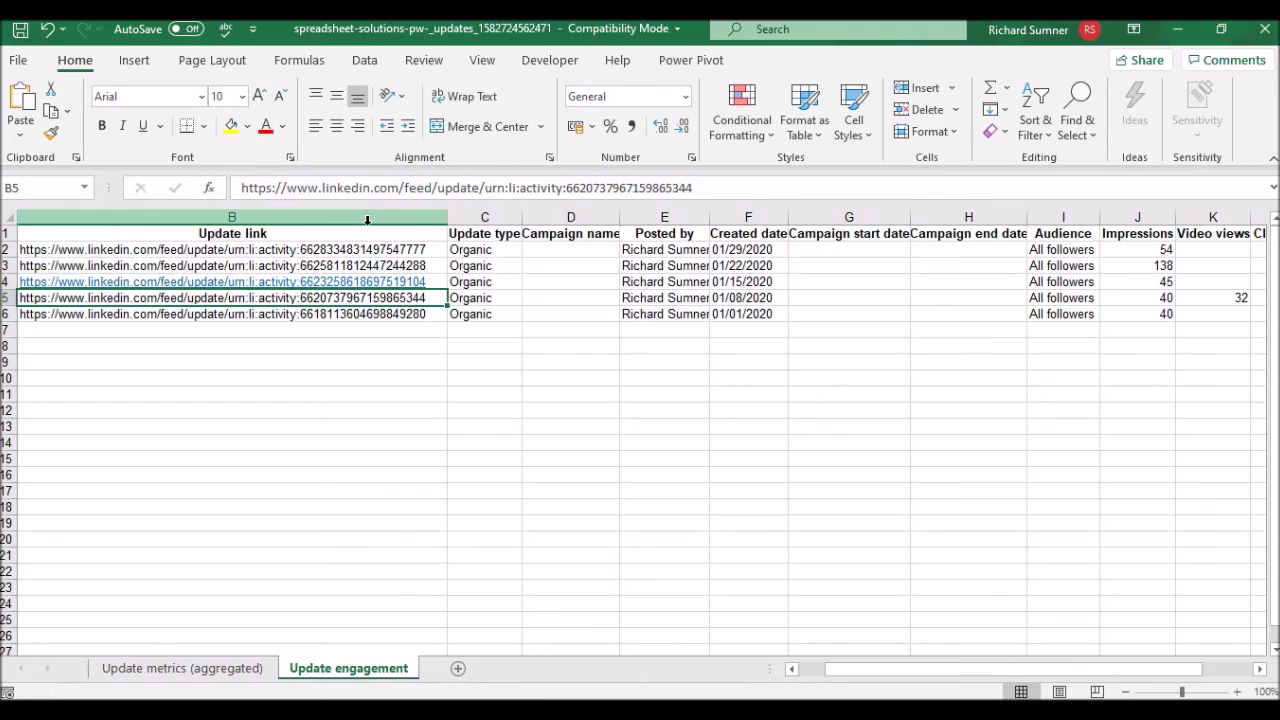
{"action": "left_click", "coordinate": [361, 712]}
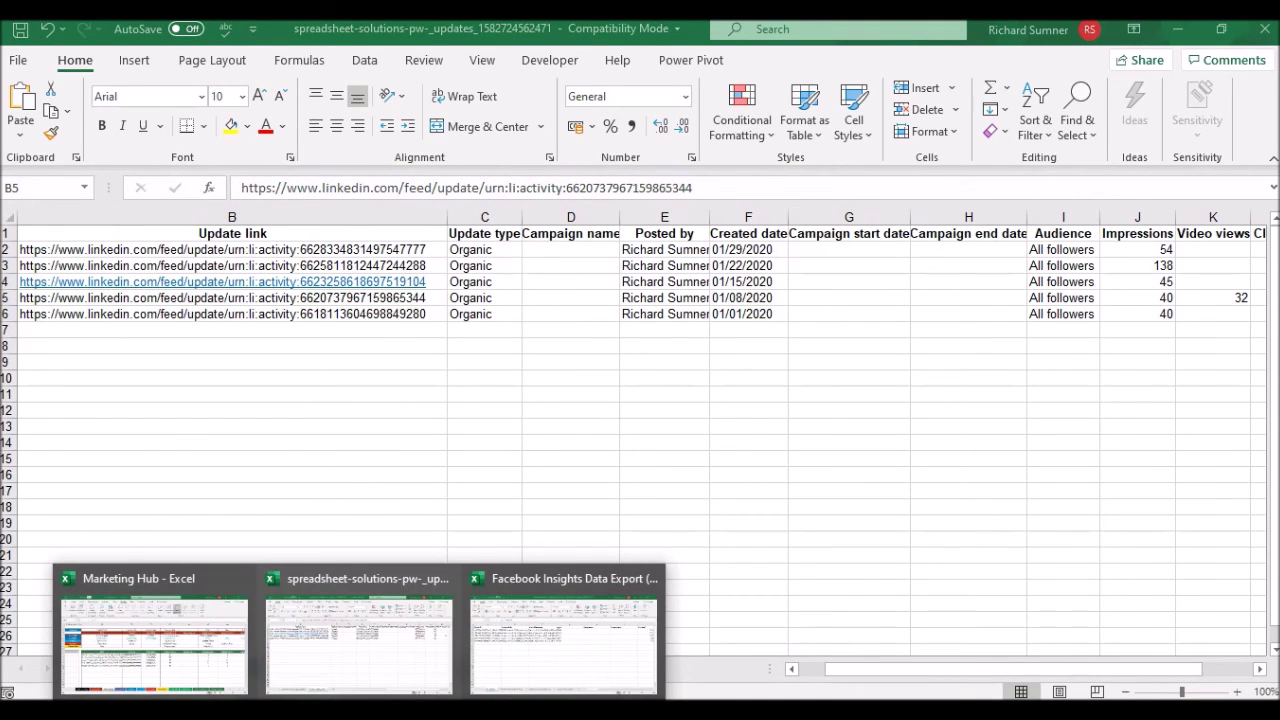
{"action": "left_click", "coordinate": [188, 652]}
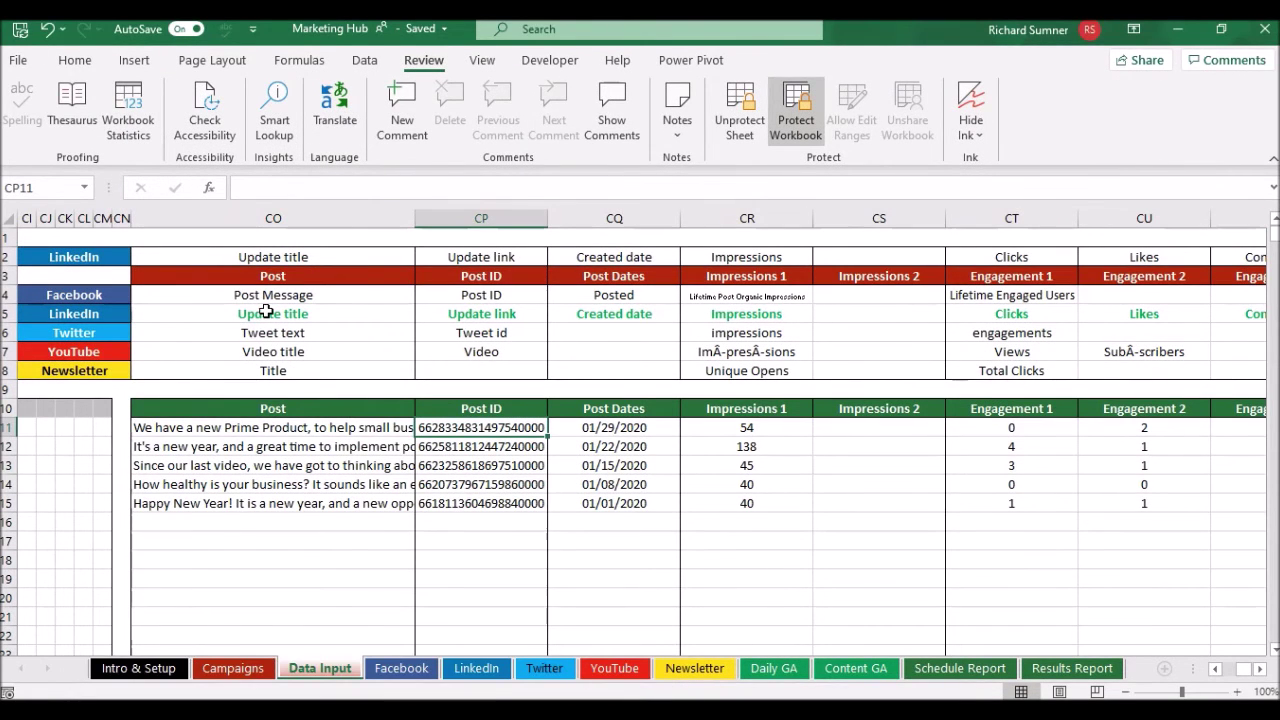
{"action": "key", "text": "Left"}
{"action": "key", "text": "Left"}
{"action": "key", "text": "Left"}
{"action": "key", "text": "Left"}
{"action": "key", "text": "Left"}
{"action": "key", "text": "Left"}
{"action": "key", "text": "Left"}
{"action": "key", "text": "Left"}
{"action": "key", "text": "Left"}
{"action": "key", "text": "Left"}
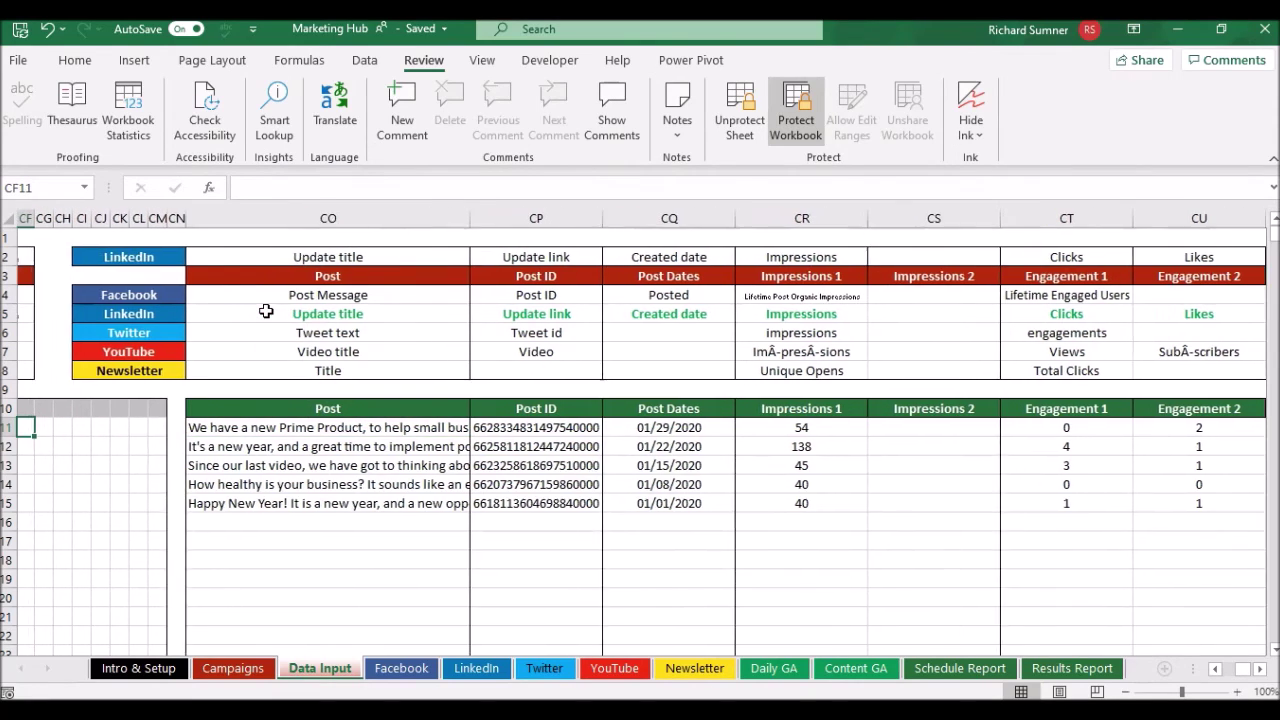
{"action": "key", "text": "Left"}
{"action": "key", "text": "Left"}
{"action": "key", "text": "Left"}
{"action": "key", "text": "Left"}
{"action": "key", "text": "Left"}
{"action": "key", "text": "Left"}
{"action": "key", "text": "Left"}
{"action": "key", "text": "Left"}
{"action": "key", "text": "Left"}
{"action": "key", "text": "Left"}
{"action": "key", "text": "Left"}
{"action": "key", "text": "Left"}
{"action": "key", "text": "Left"}
{"action": "key", "text": "Left"}
{"action": "key", "text": "Left"}
{"action": "key", "text": "Left"}
{"action": "left_click", "coordinate": [254, 312]}
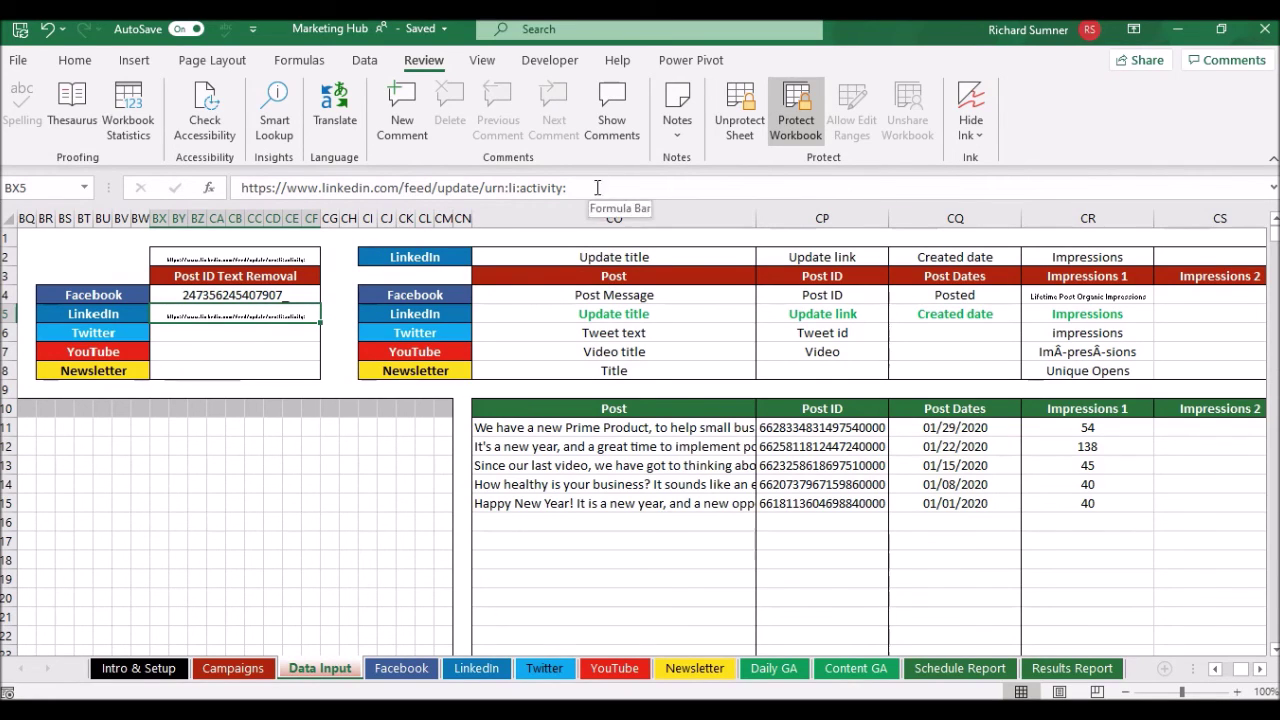
{"action": "left_click", "coordinate": [563, 187]}
{"action": "left_click_drag", "start_coordinate": [563, 187], "coordinate": [241, 187]}
{"action": "right_click", "coordinate": [280, 184]}
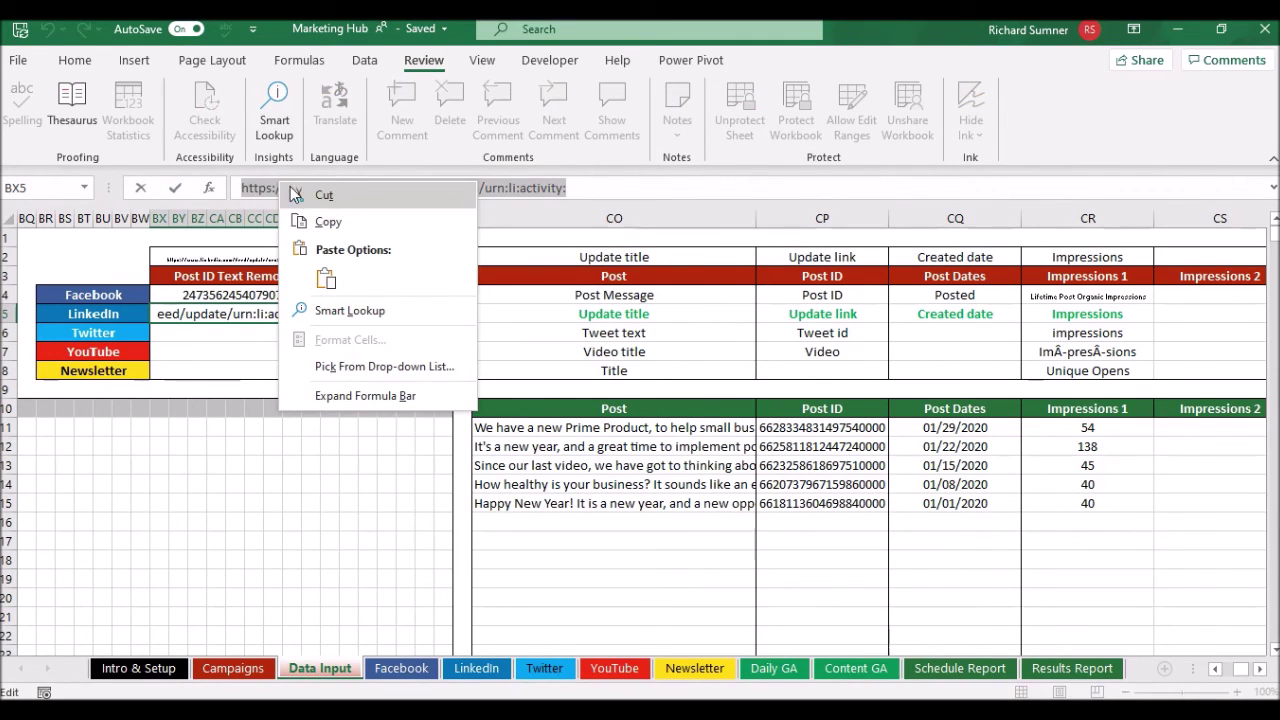
{"action": "left_click", "coordinate": [328, 222]}
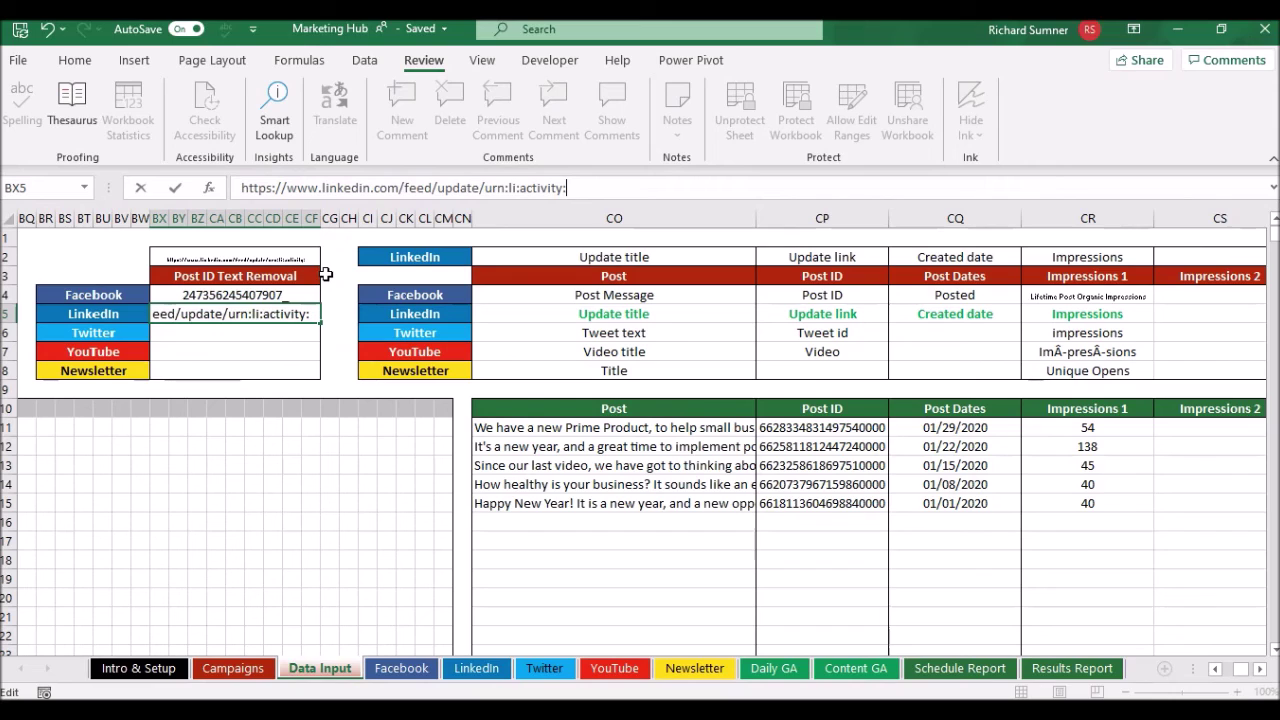
{"action": "key", "text": "Return"}
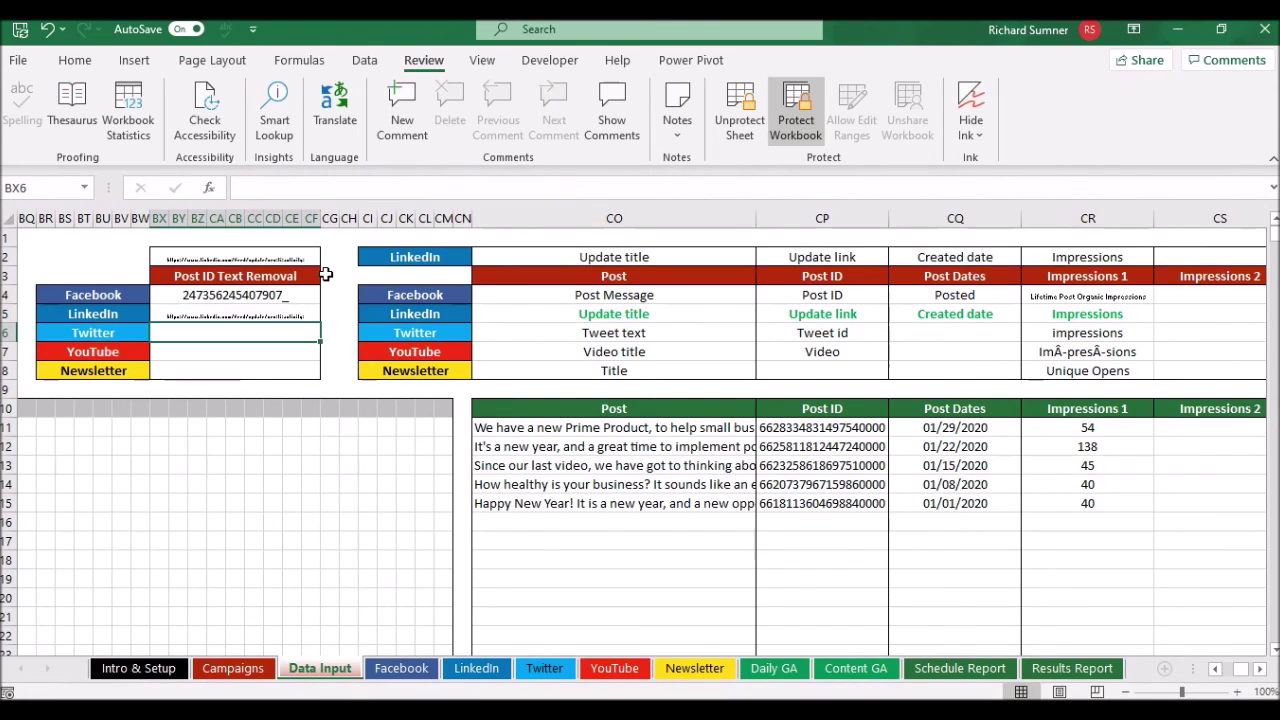
{"action": "left_click", "coordinate": [289, 309]}
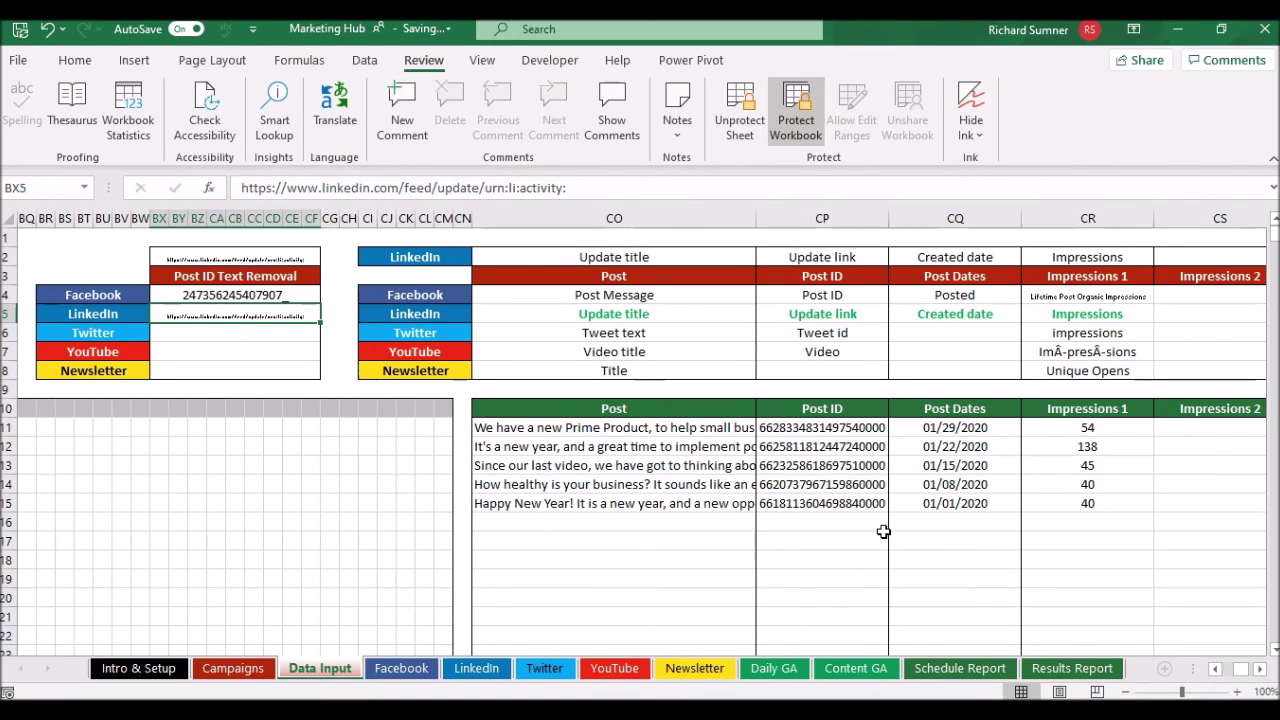
Step: Collapse the ribbon and return to cell A1 at the start of the Raw Data Paste area
{"action": "left_click", "coordinate": [580, 240]}
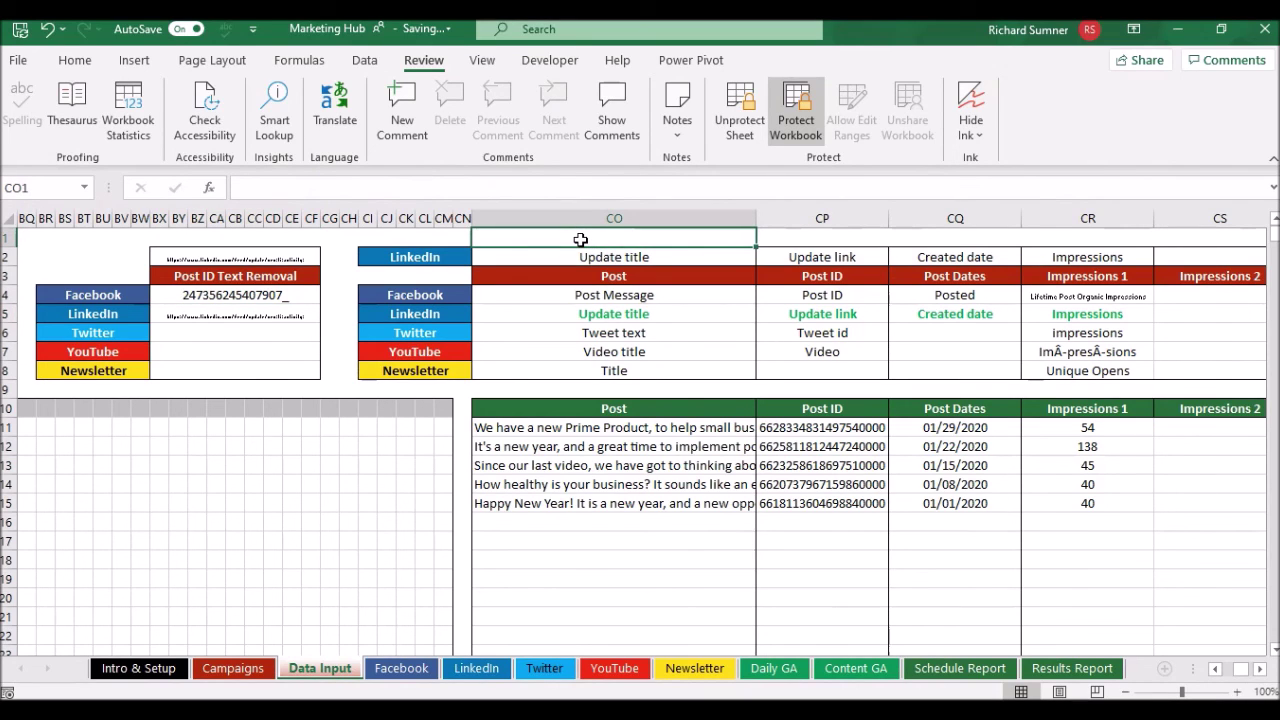
{"action": "key", "text": "ctrl+F1"}
{"action": "key", "text": "ctrl+Home"}
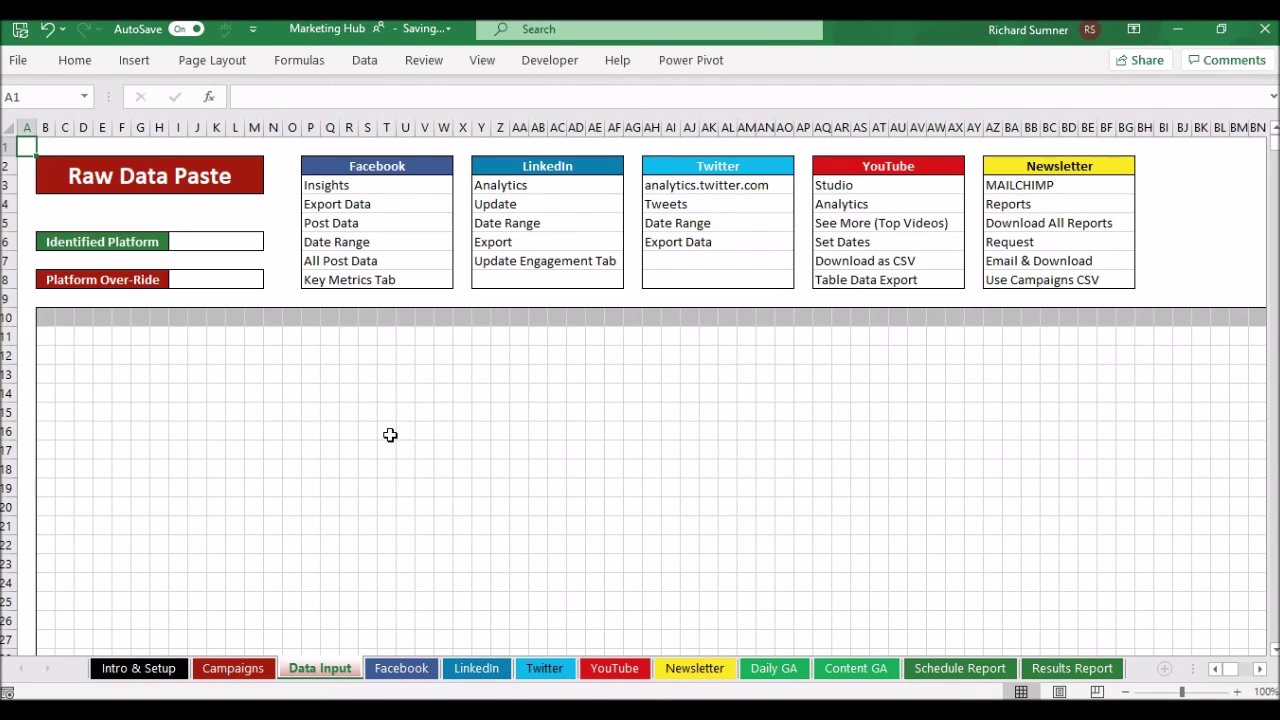